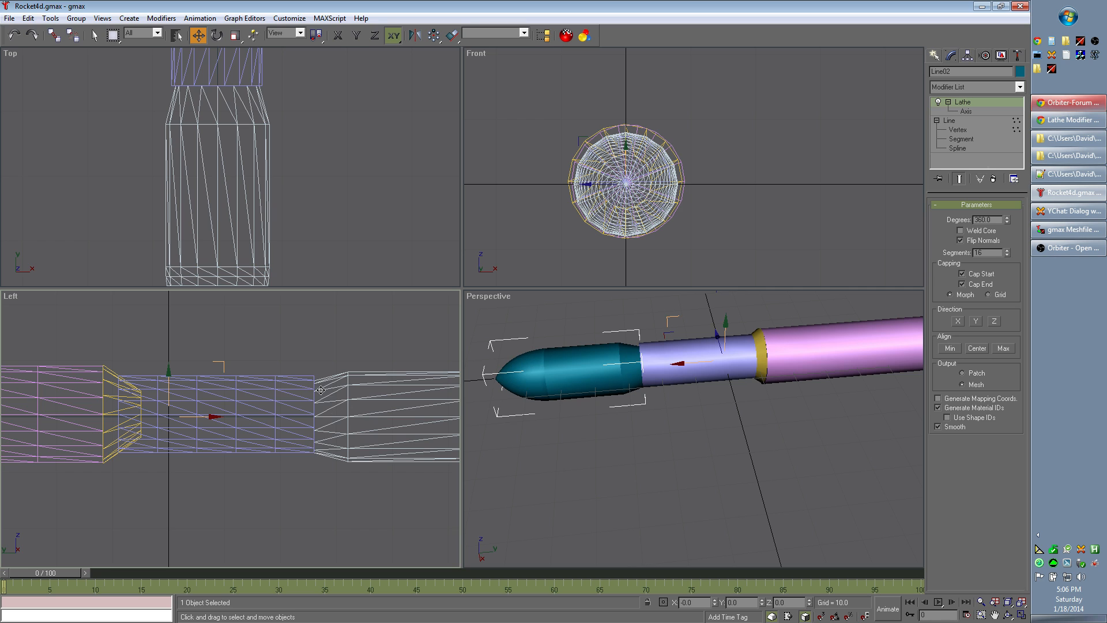
# Step: Centre the light-blue middle cylinder on the rocket's axis by setting its X and Z positions to 0
pyautogui.click(274, 496)
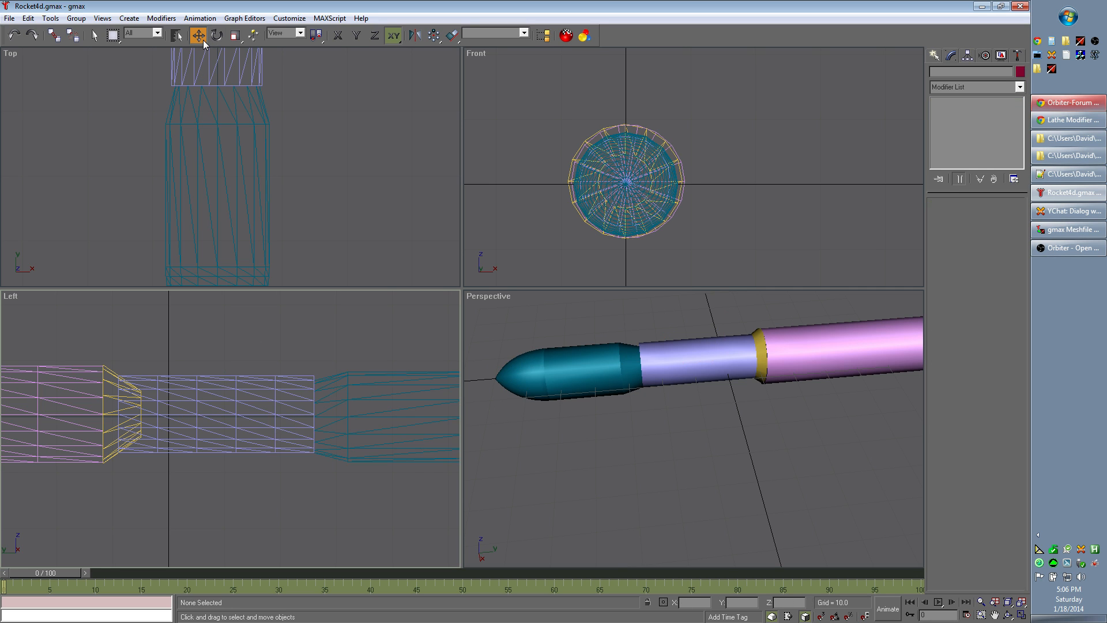
pyautogui.click(273, 401)
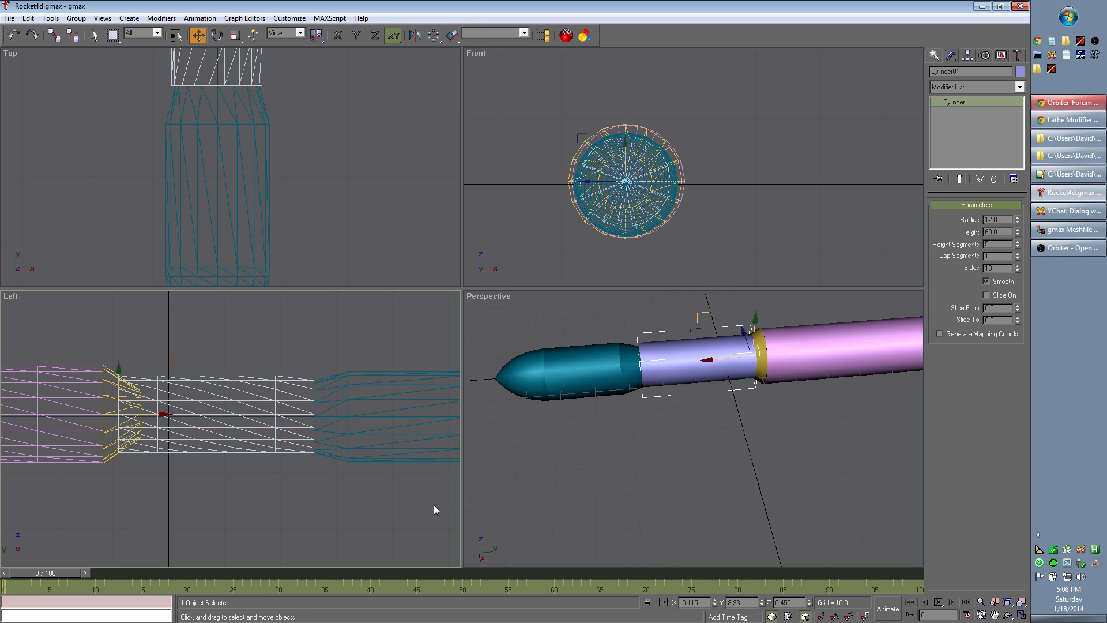
pyautogui.moveTo(707, 602); pyautogui.dragTo(673, 595)
pyautogui.write('0')
pyautogui.write('000000000')
pyautogui.press('Return')
pyautogui.press('Tab')
pyautogui.press('Tab')
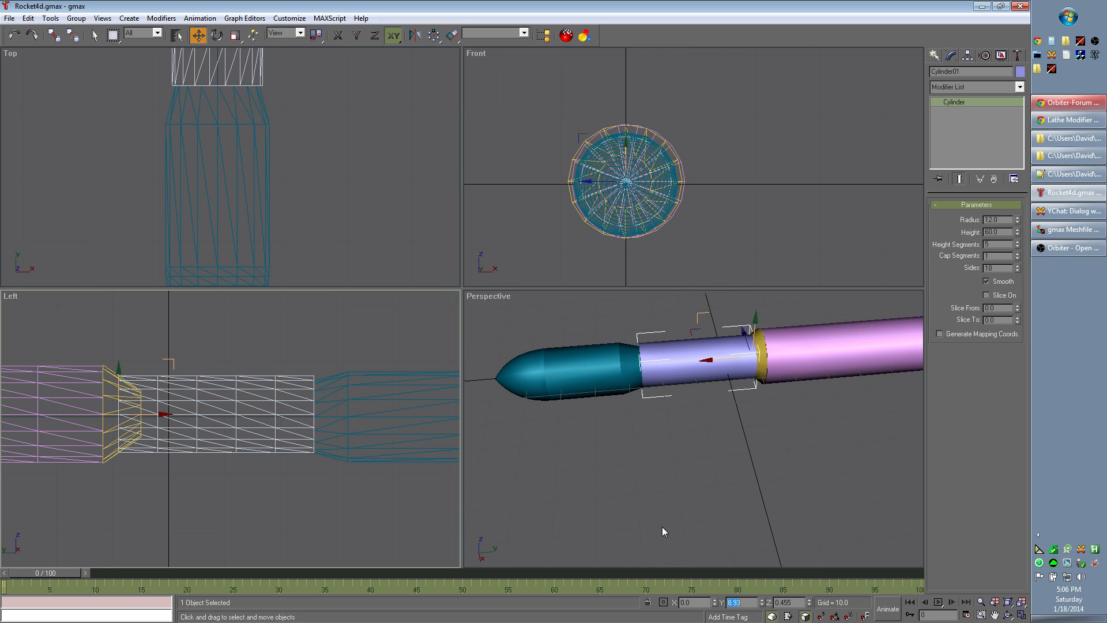
pyautogui.write('0.0000000000')
pyautogui.press('Return')
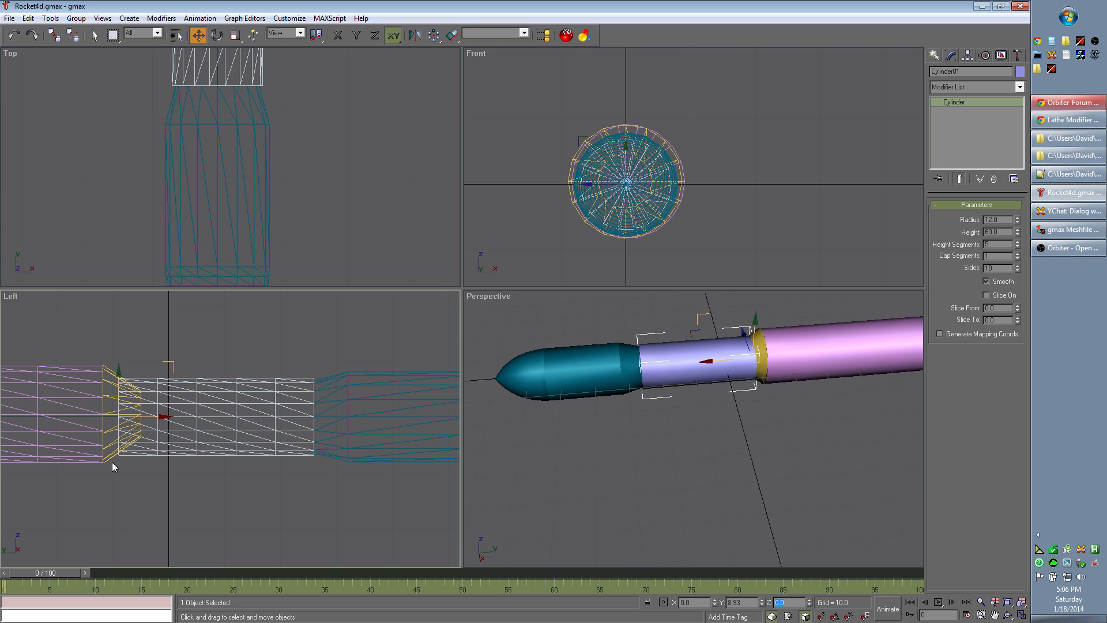
# Step: Set the X and Z positions of the yellow tapered adapter to 0
pyautogui.moveTo(127, 508); pyautogui.dragTo(296, 508, button='middle')
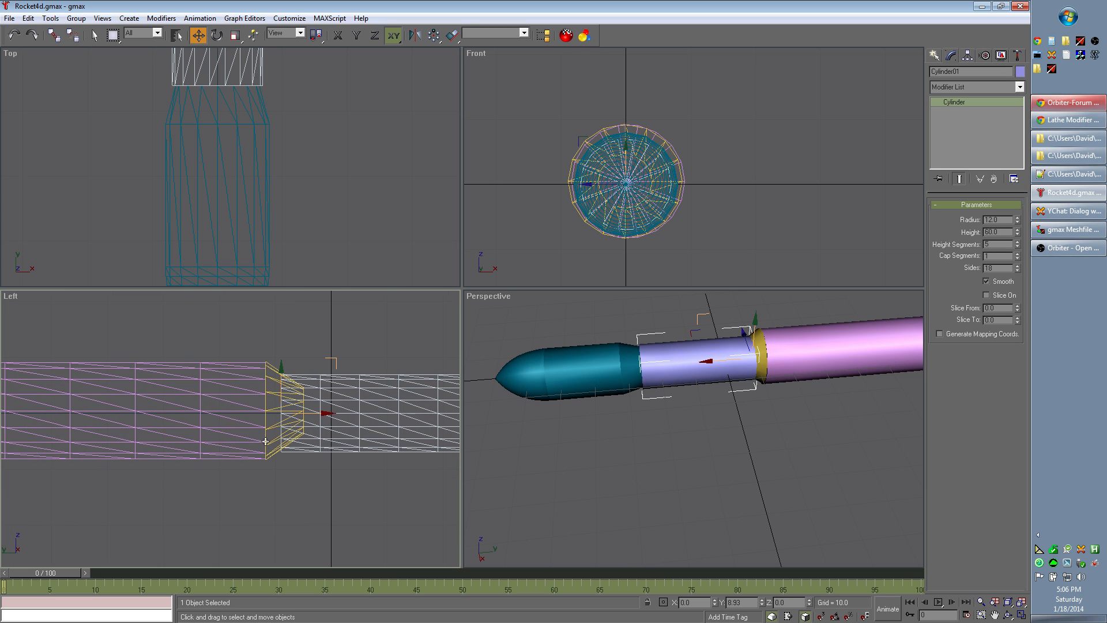
pyautogui.click(274, 394)
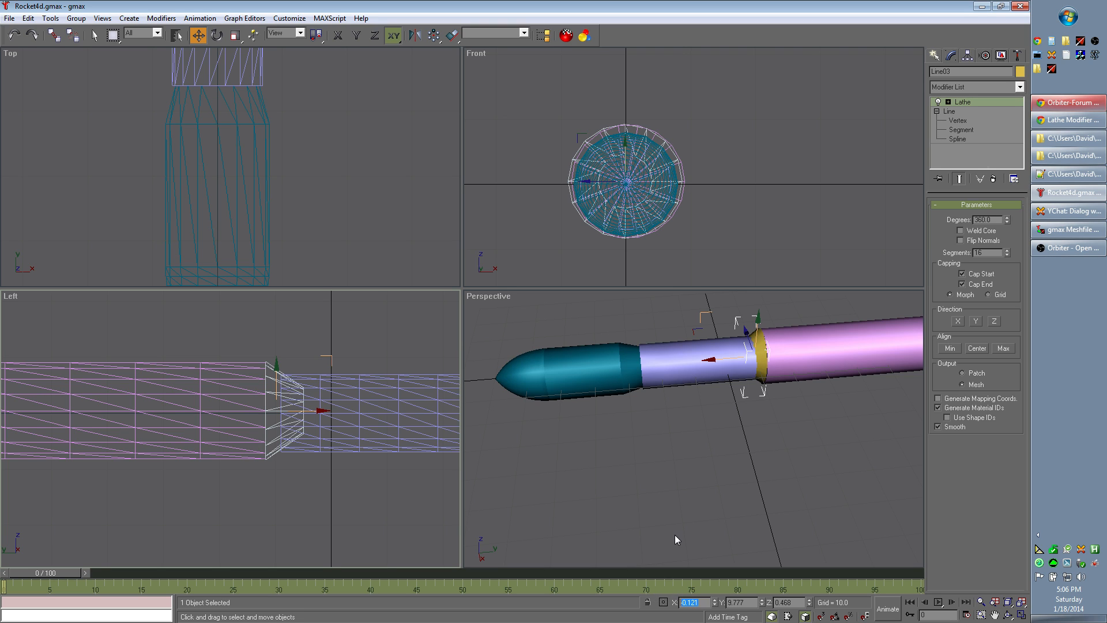
pyautogui.write('0')
pyautogui.press('Return')
pyautogui.press('Tab')
pyautogui.press('Tab')
pyautogui.write('000000000')
pyautogui.press('Return')
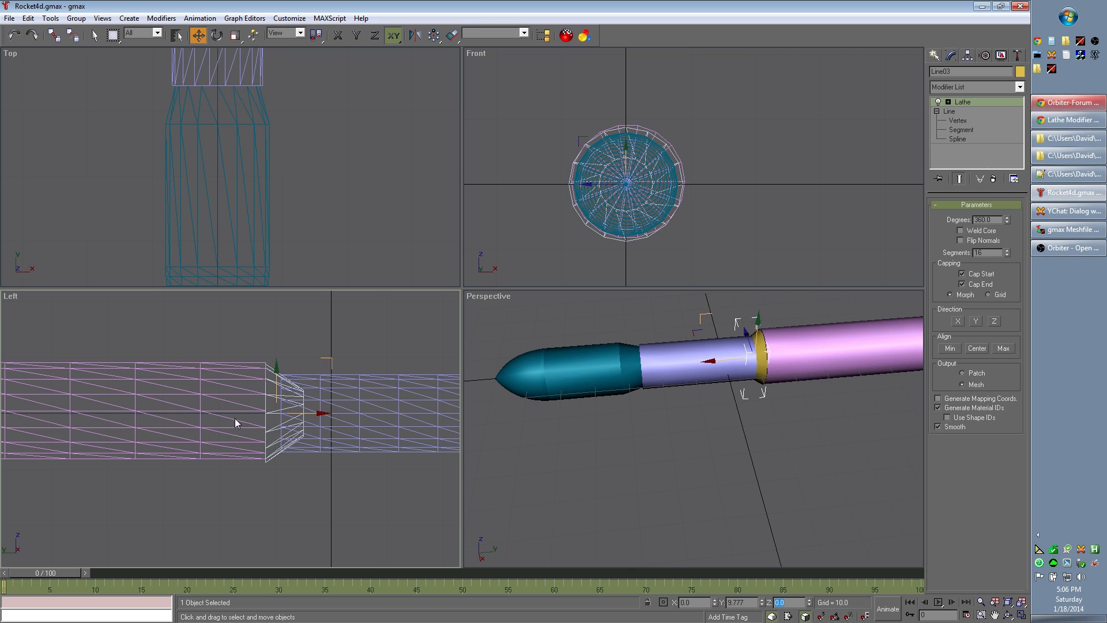
# Step: Set the large pink cylinder's X and Z positions to 0 and deselect it
pyautogui.click(245, 380)
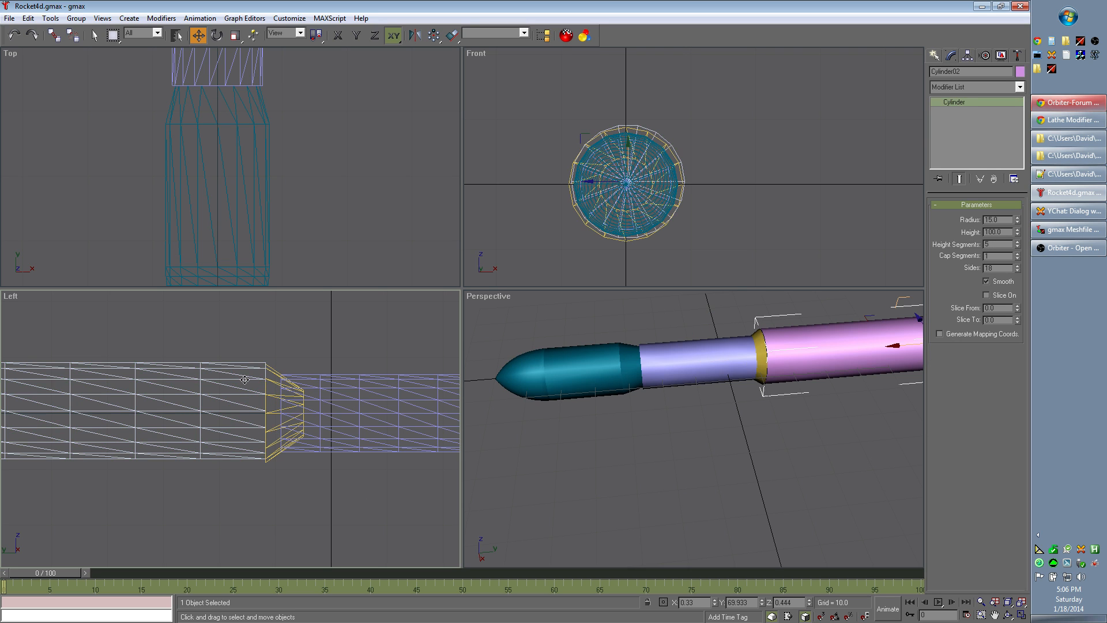
pyautogui.moveTo(697, 602); pyautogui.dragTo(680, 602)
pyautogui.write('0')
pyautogui.press('Tab')
pyautogui.press('Tab')
pyautogui.write('.00000000000')
pyautogui.press('BackSpace')
pyautogui.press('BackSpace')
pyautogui.press('BackSpace')
pyautogui.press('BackSpace')
pyautogui.press('BackSpace')
pyautogui.press('BackSpace')
pyautogui.press('BackSpace')
pyautogui.press('BackSpace')
pyautogui.press('BackSpace')
pyautogui.press('BackSpace')
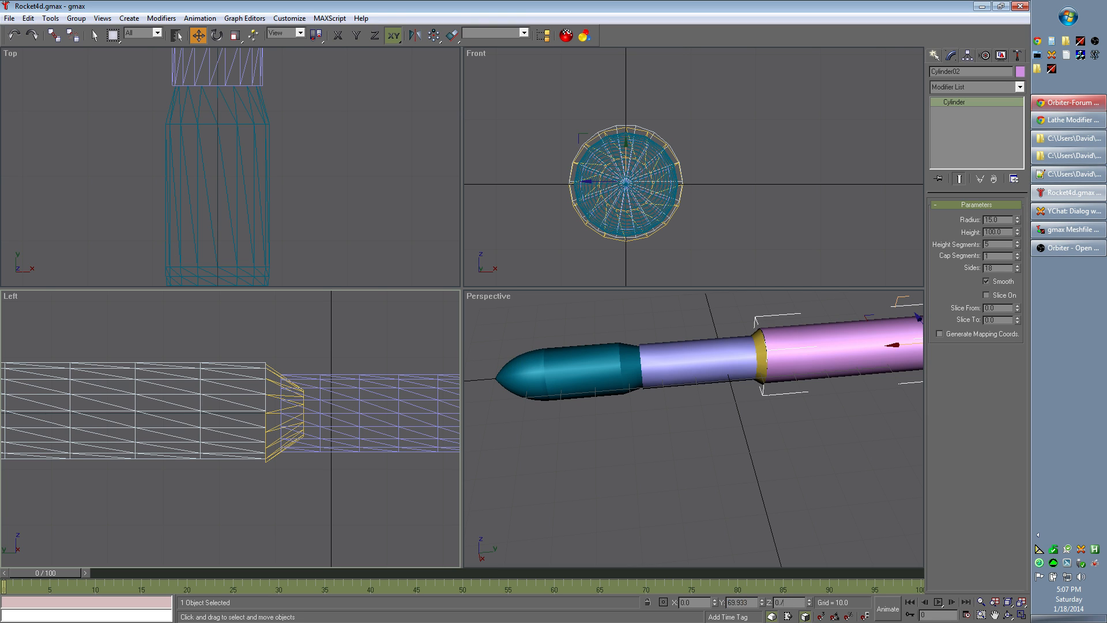
pyautogui.write('0000000000')
pyautogui.press('Return')
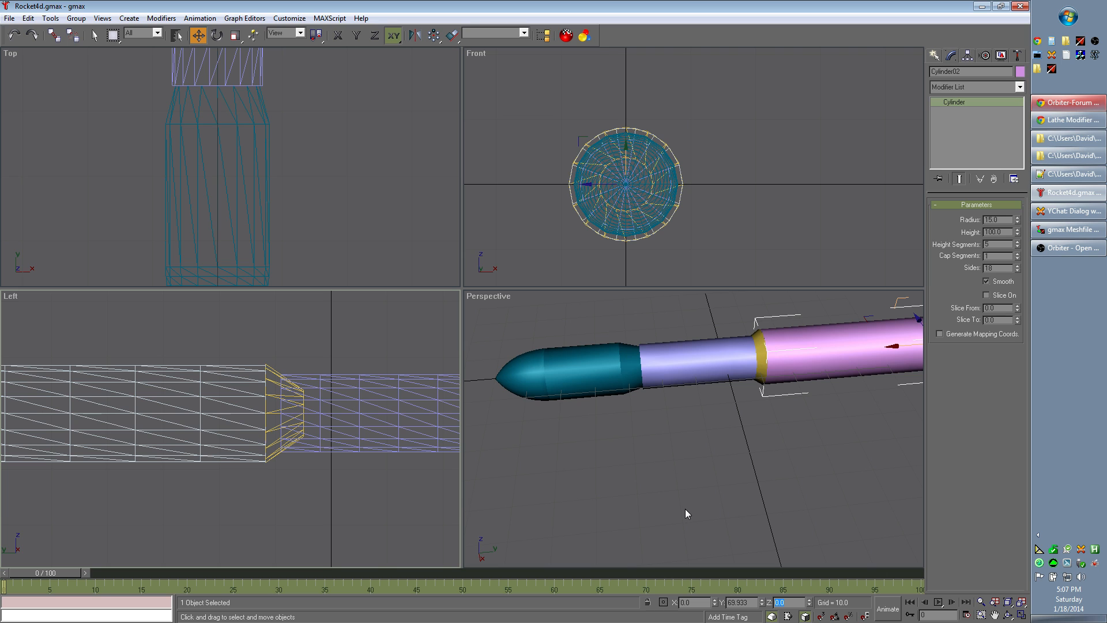
pyautogui.click(422, 495)
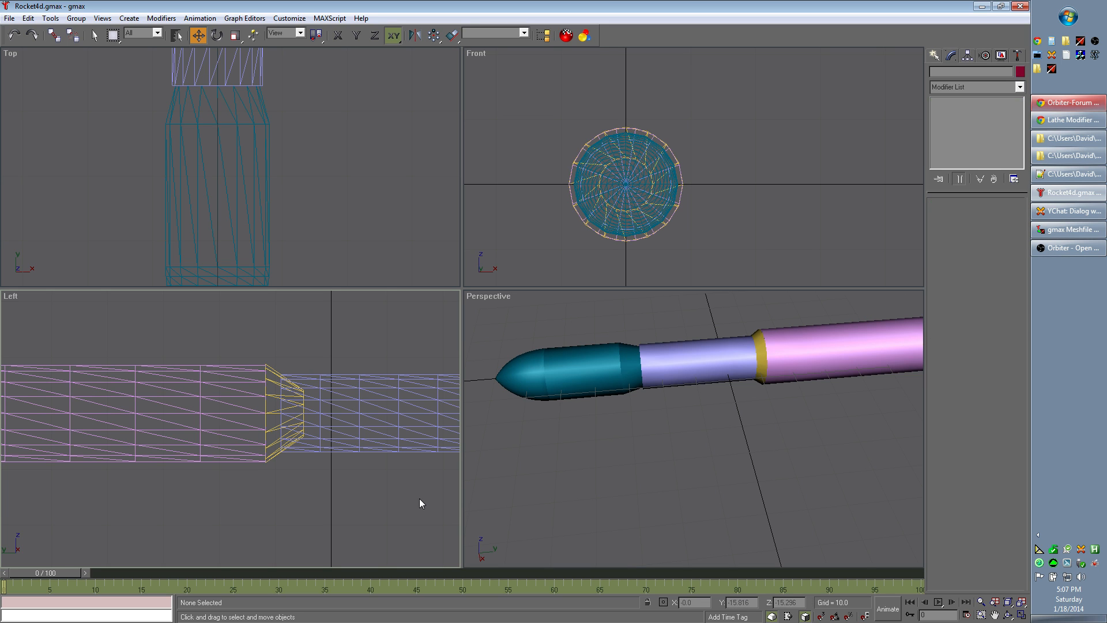
# Step: At vertex level of the teal nose section's line, lower the rear outer vertex to the blue cylinder's outer edge
pyautogui.moveTo(420, 503); pyautogui.dragTo(228, 476, button='middle')
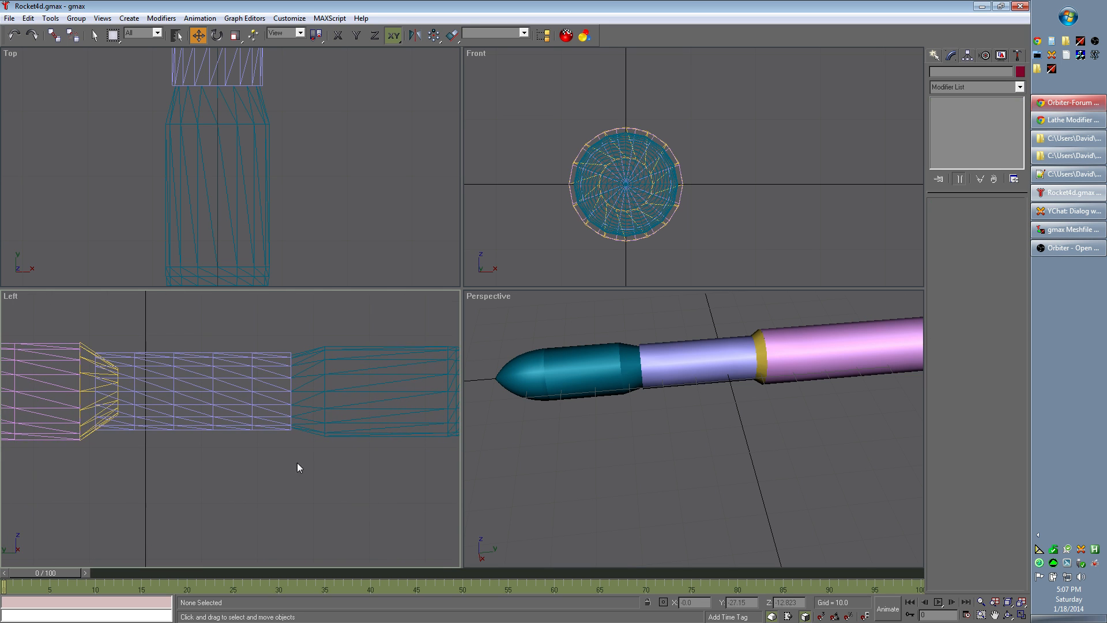
pyautogui.click(334, 421)
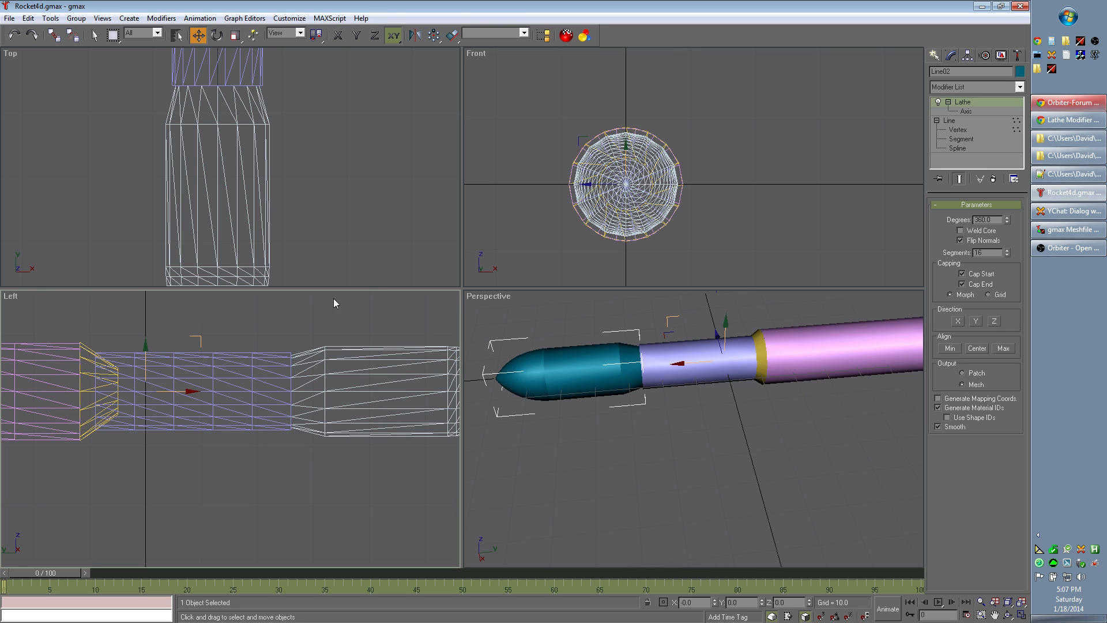
pyautogui.click(959, 130)
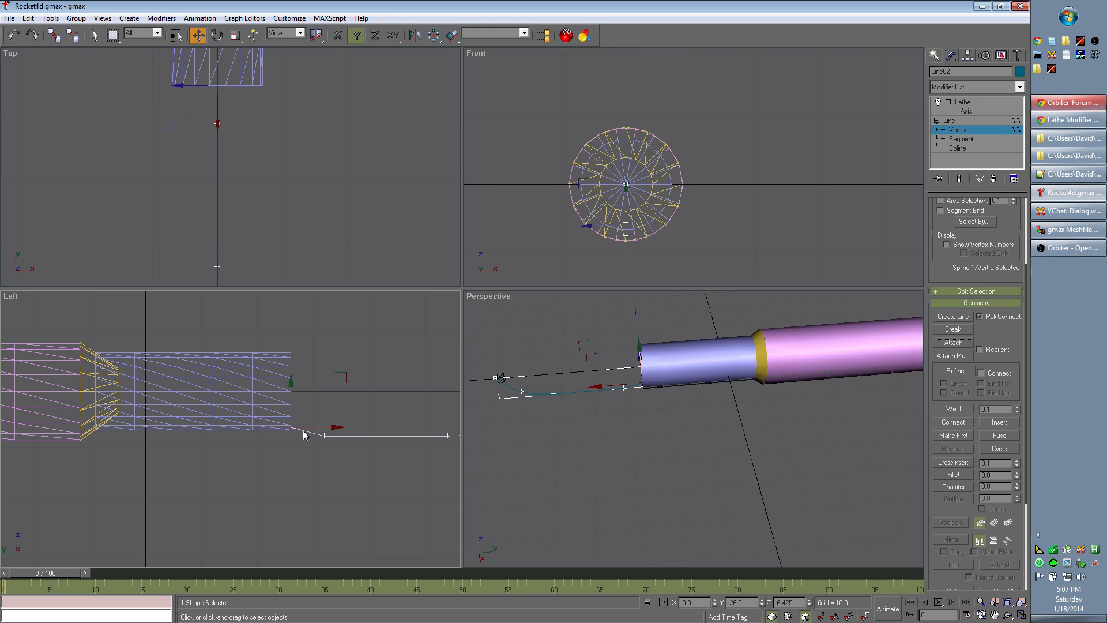
pyautogui.scroll(5, 288, 438)
pyautogui.scroll(5, 333, 422)
pyautogui.moveTo(274, 437); pyautogui.dragTo(357, 401, button='middle')
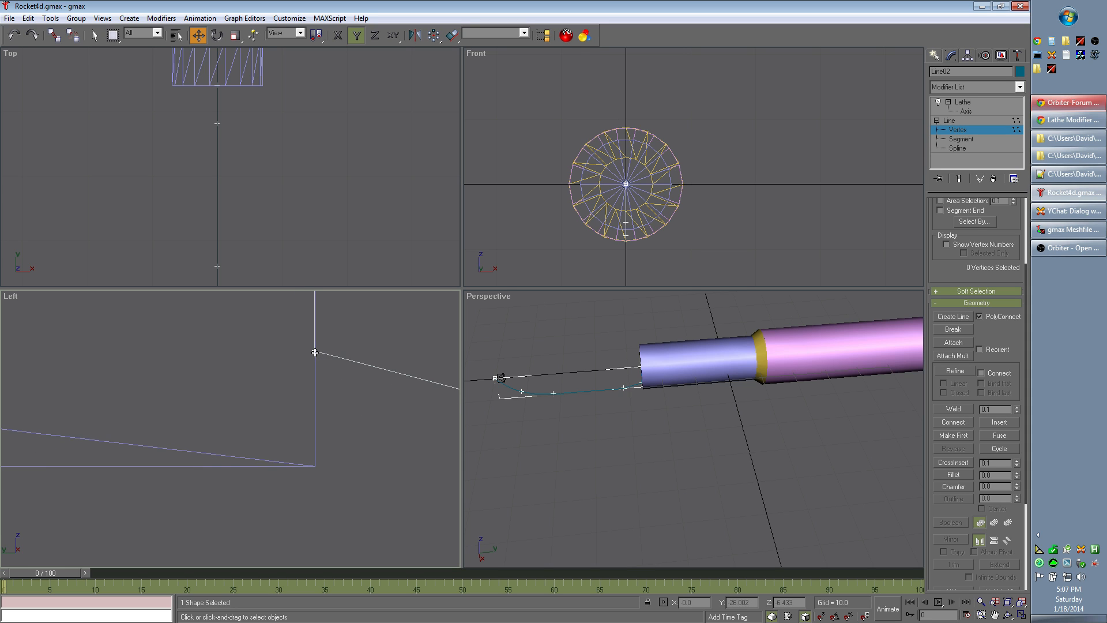
pyautogui.click(315, 352)
pyautogui.moveTo(314, 302); pyautogui.dragTo(309, 416)
# Step: Fine-tune the rear outer vertex vertically onto the blue cylinder's lower edge, then return the nose section to its Lathe level
pyautogui.scroll(5, 332, 453)
pyautogui.moveTo(320, 465); pyautogui.dragTo(439, 295, button='middle')
pyautogui.scroll(3, 337, 409)
pyautogui.moveTo(392, 335); pyautogui.dragTo(361, 503, button='middle')
pyautogui.scroll(4, 368, 463)
pyautogui.scroll(2, 261, 376)
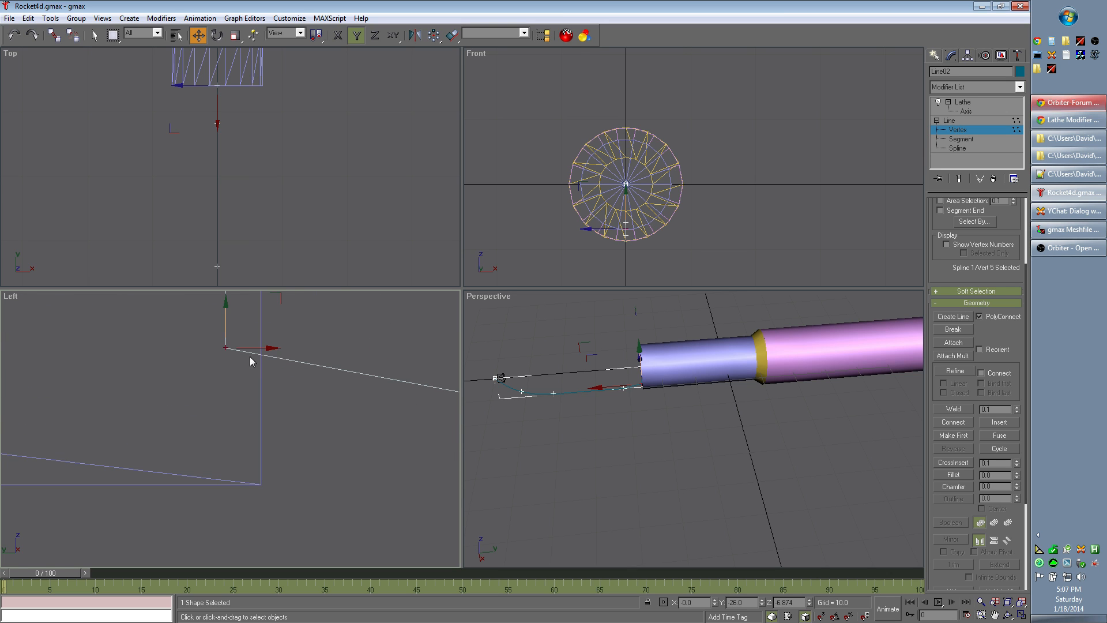
pyautogui.moveTo(227, 303); pyautogui.dragTo(216, 441)
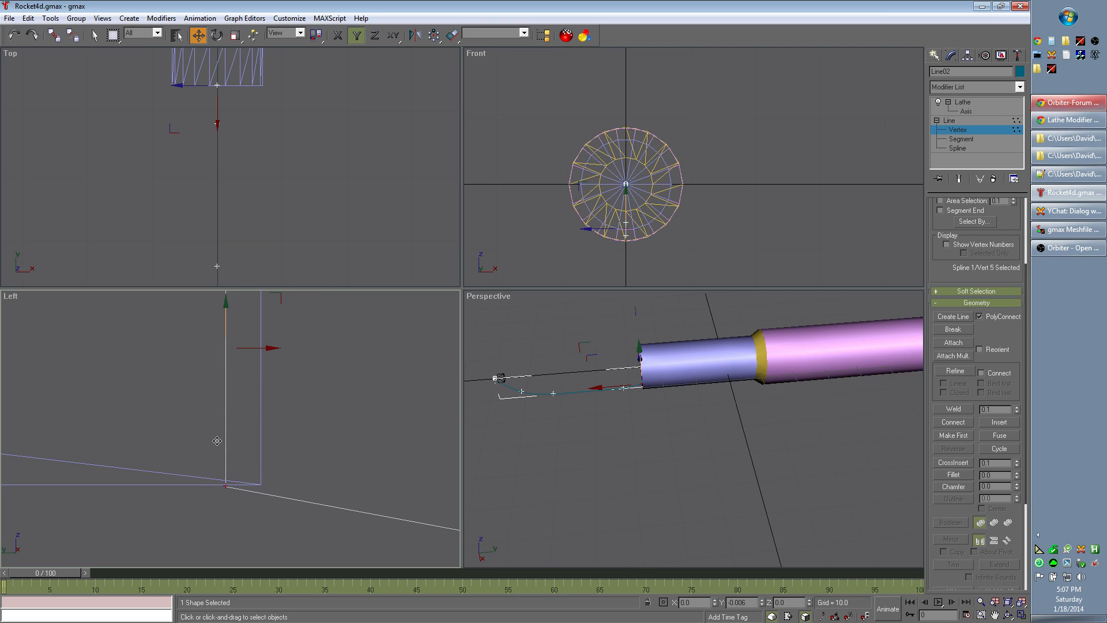
pyautogui.hotkey('ctrl', 'z')
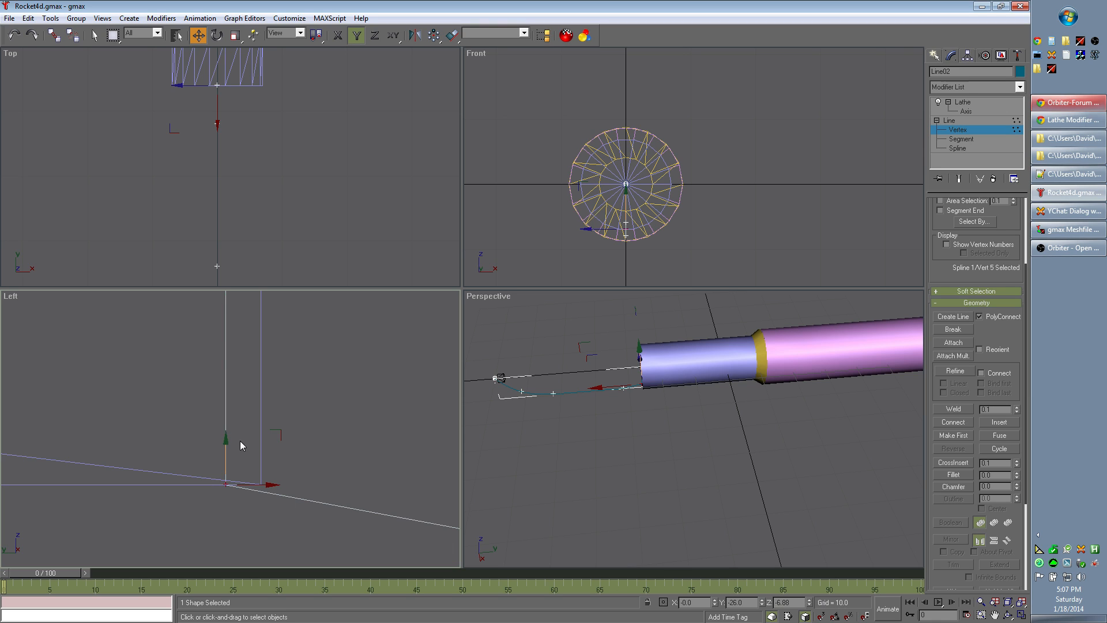
pyautogui.click(343, 396)
pyautogui.scroll(-5, 344, 393)
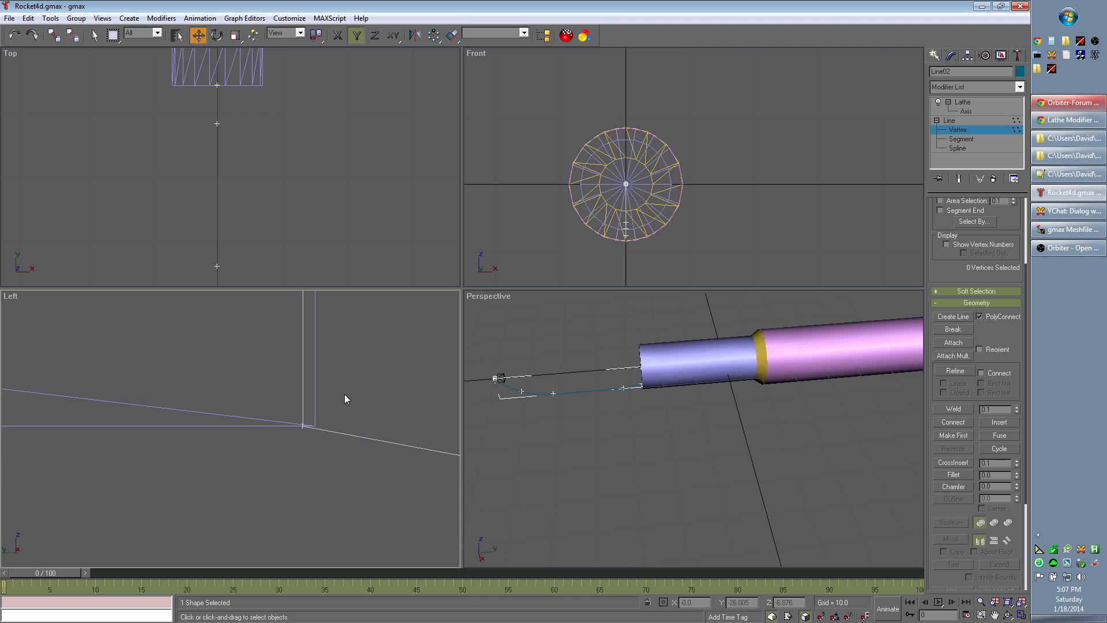
pyautogui.scroll(-6, 340, 390)
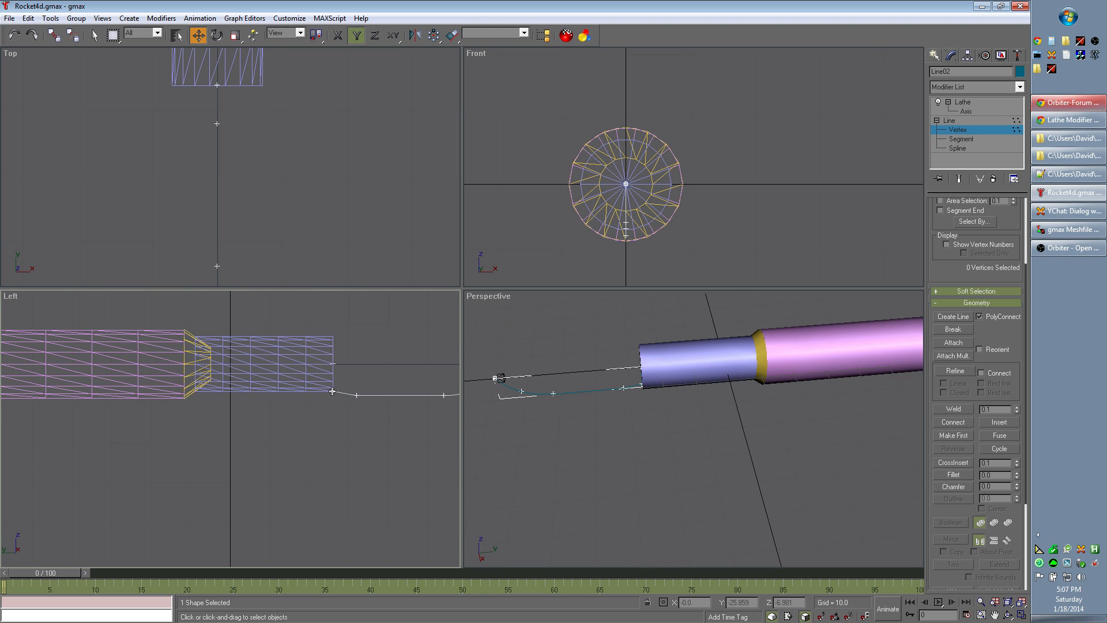
pyautogui.click(975, 102)
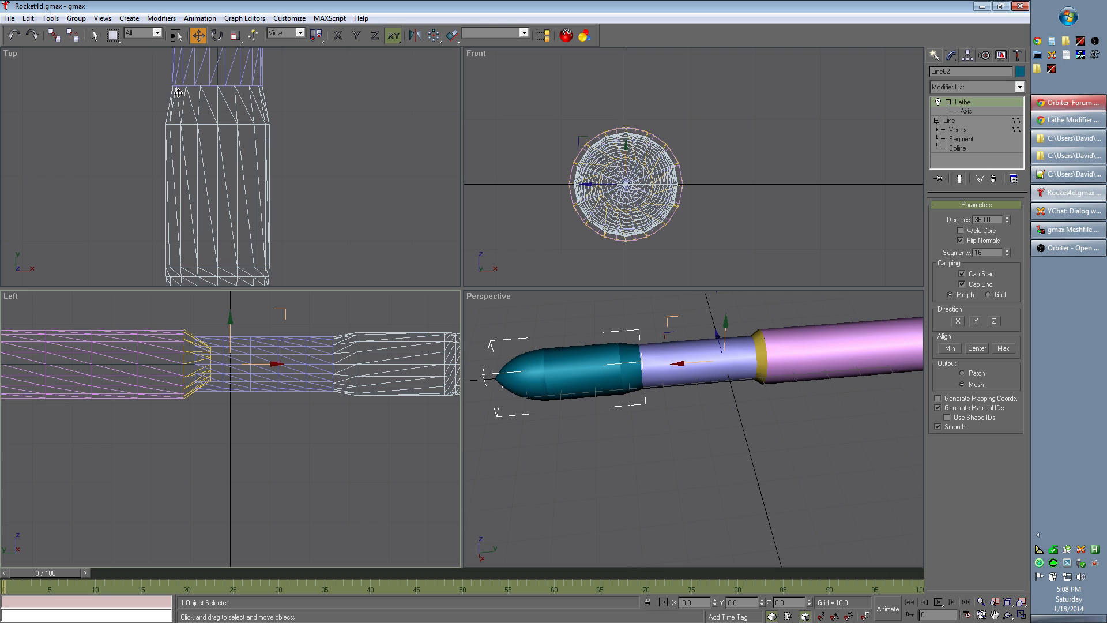
# Step: Examine the joint between the nose section and the blue cylinder in the Top view
pyautogui.scroll(6, 324, 136)
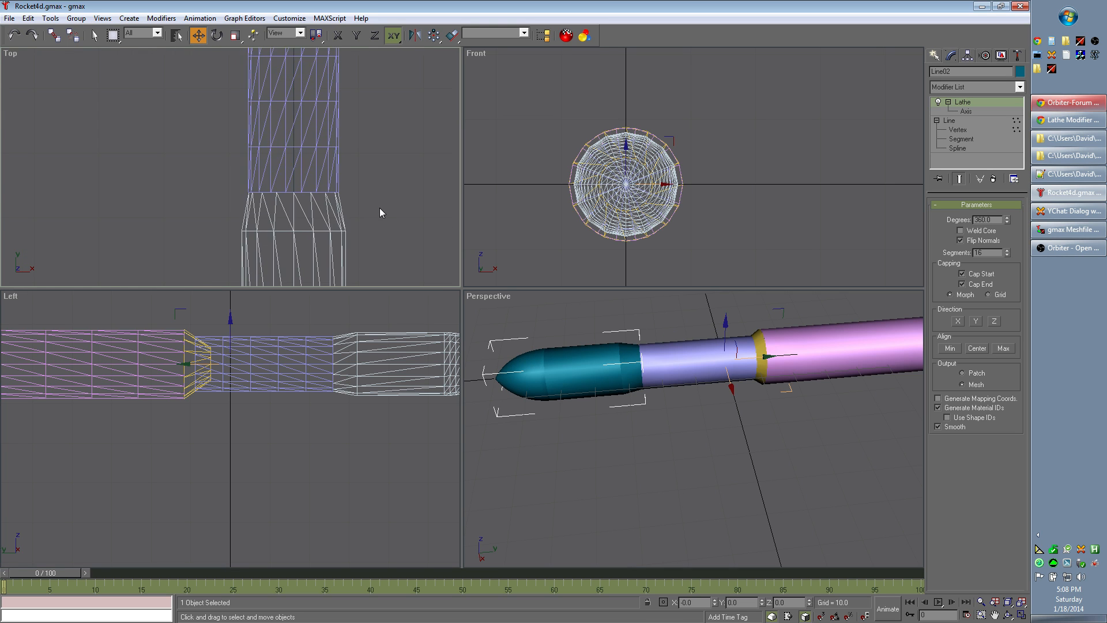
pyautogui.moveTo(292, 187); pyautogui.dragTo(459, 185, button='middle')
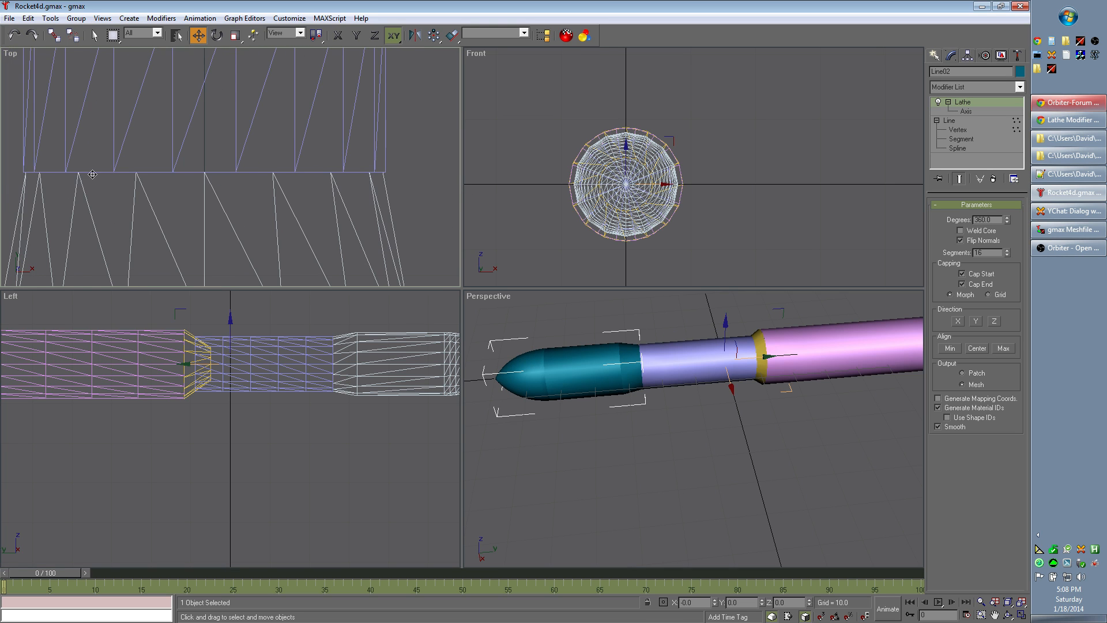
pyautogui.scroll(4, 389, 183)
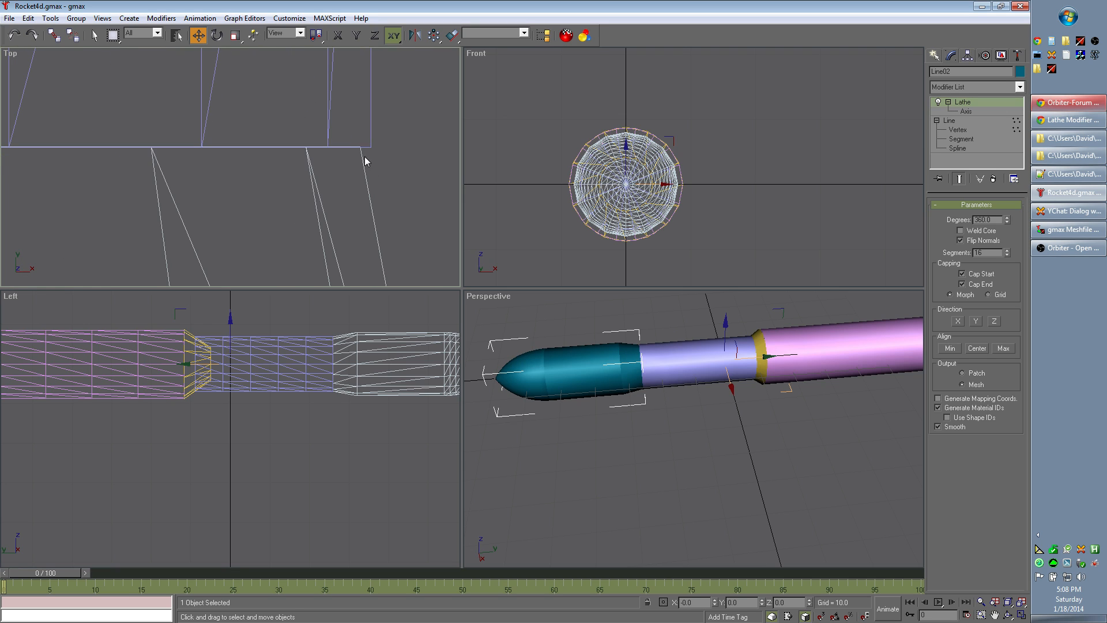
pyautogui.scroll(-2, 366, 153)
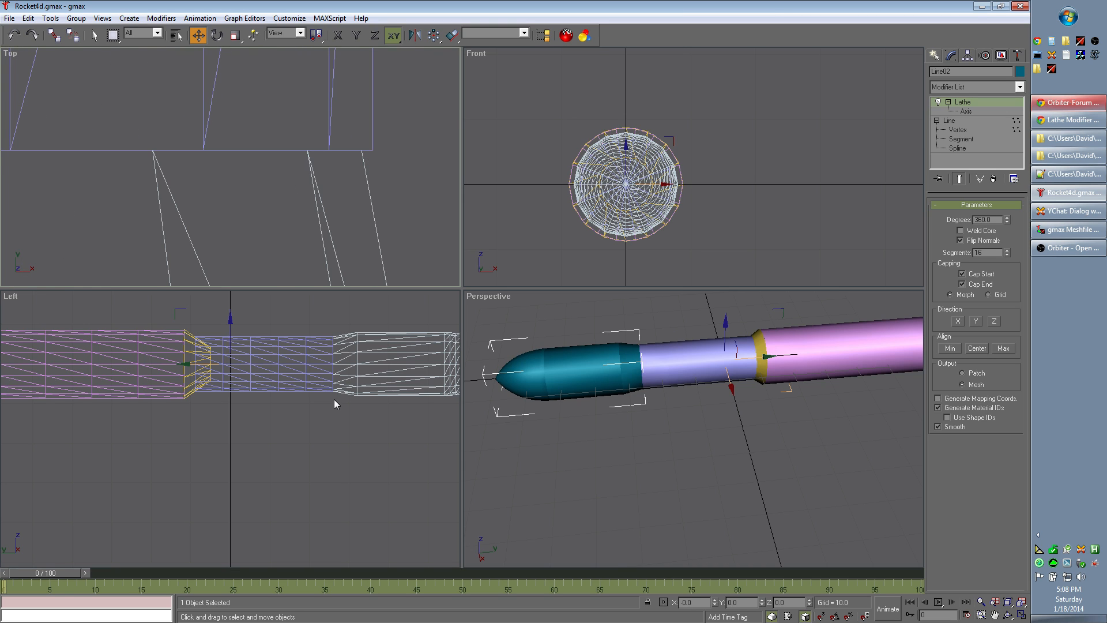
pyautogui.scroll(4, 339, 397)
pyautogui.scroll(-6, 352, 370)
pyautogui.click(335, 398)
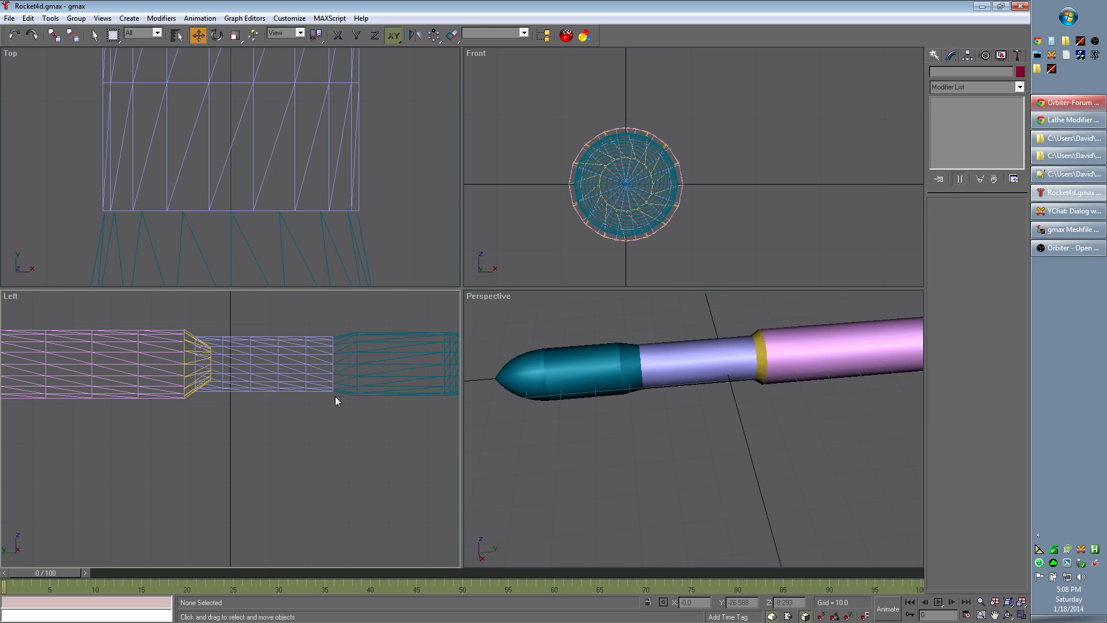
# Step: Move the nose section line's rear outer vertex lengthwise in the Left view onto the blue cylinder's end corner and deselect it
pyautogui.scroll(10, 336, 398)
pyautogui.scroll(5, 388, 416)
pyautogui.moveTo(402, 508); pyautogui.dragTo(389, 386, button='middle')
pyautogui.scroll(4, 388, 386)
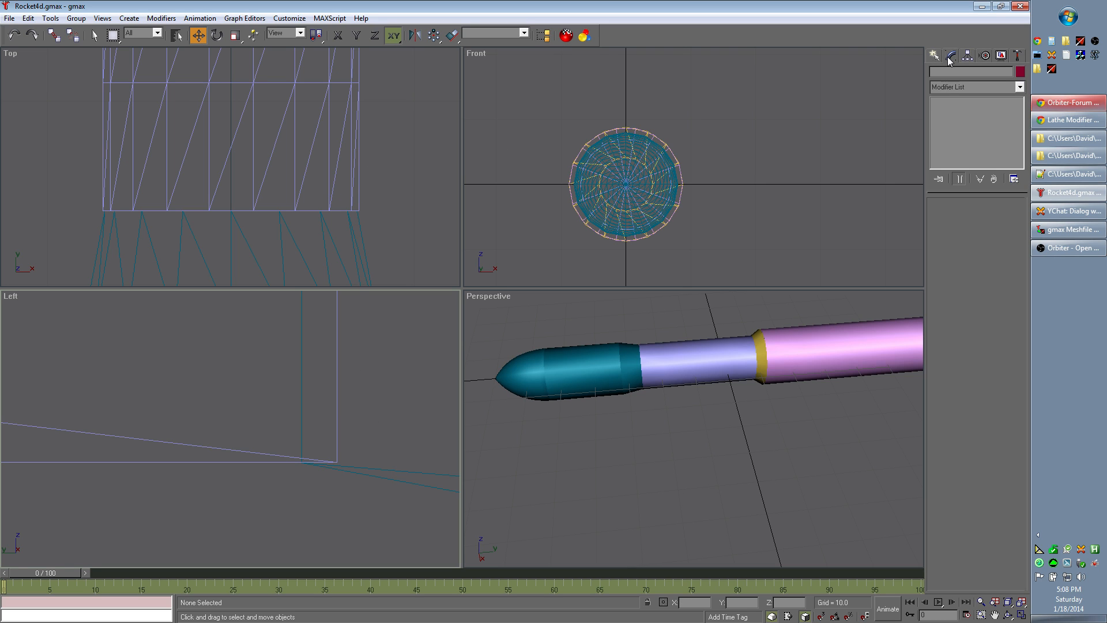
pyautogui.click(94, 36)
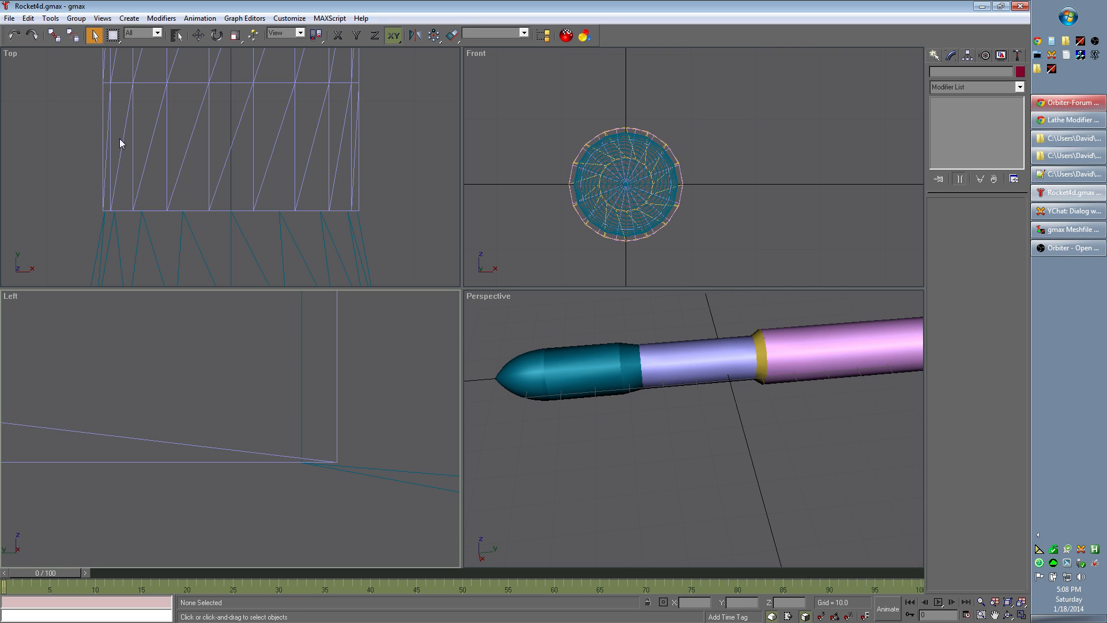
pyautogui.click(389, 475)
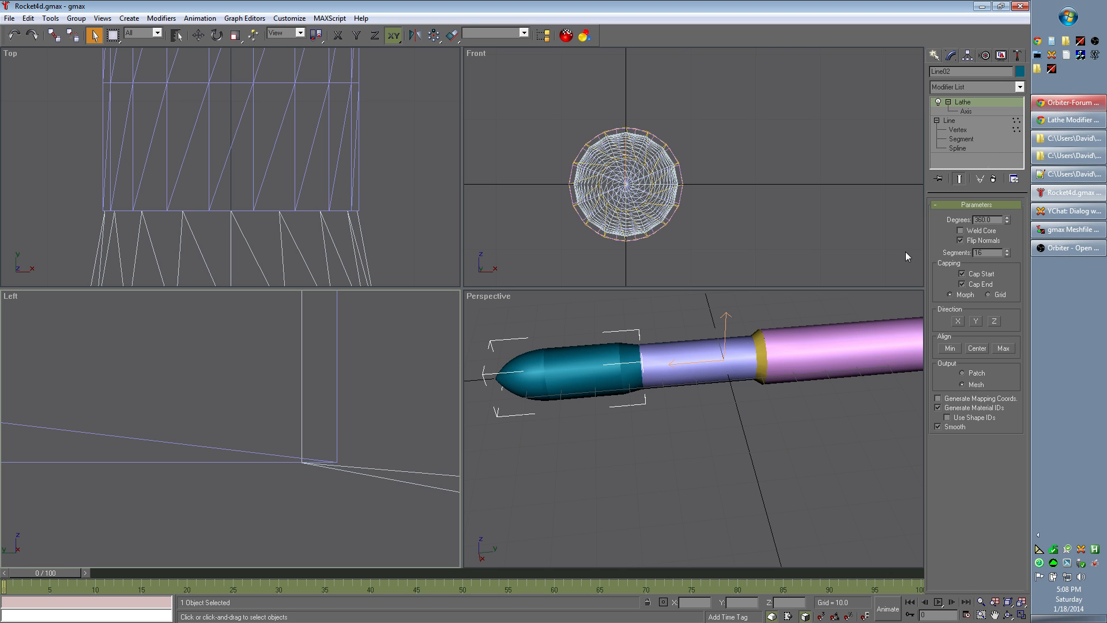
pyautogui.click(972, 131)
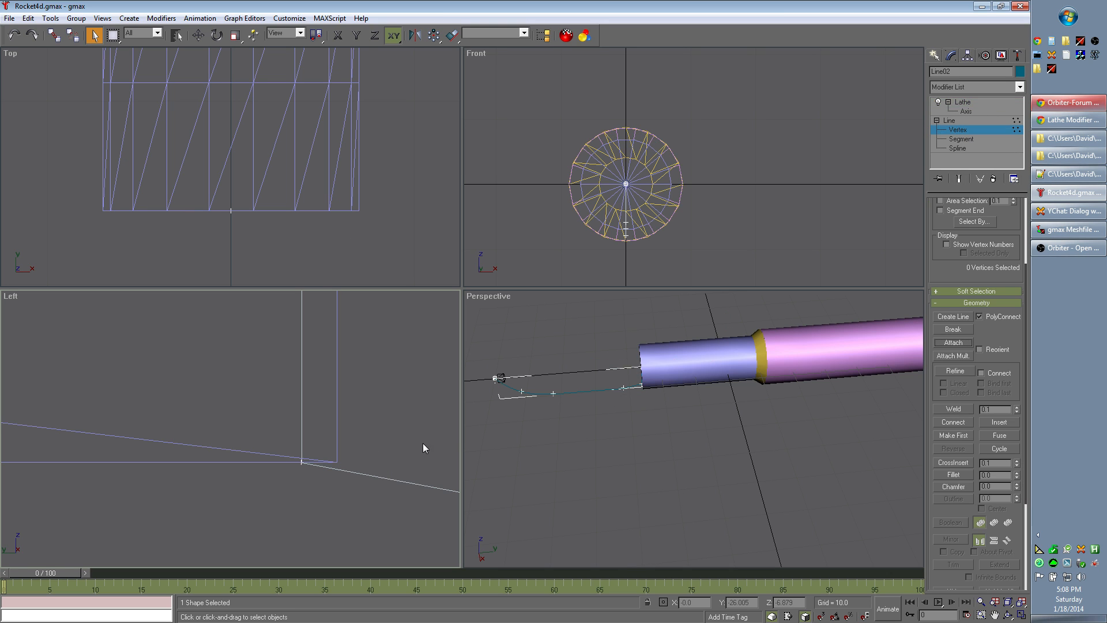
pyautogui.click(302, 462)
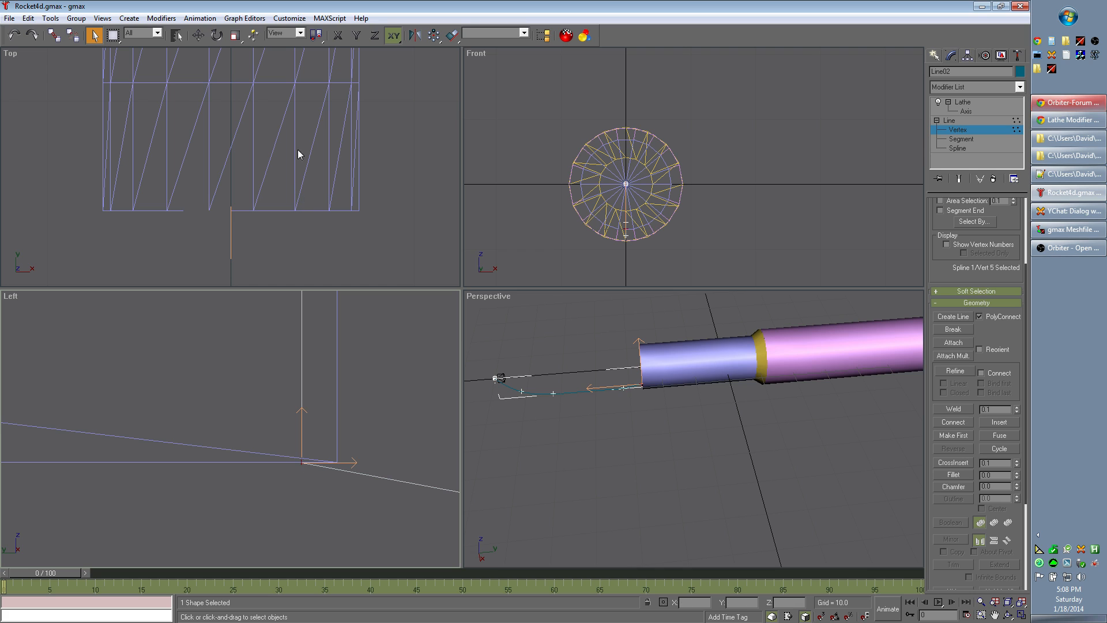
pyautogui.click(198, 35)
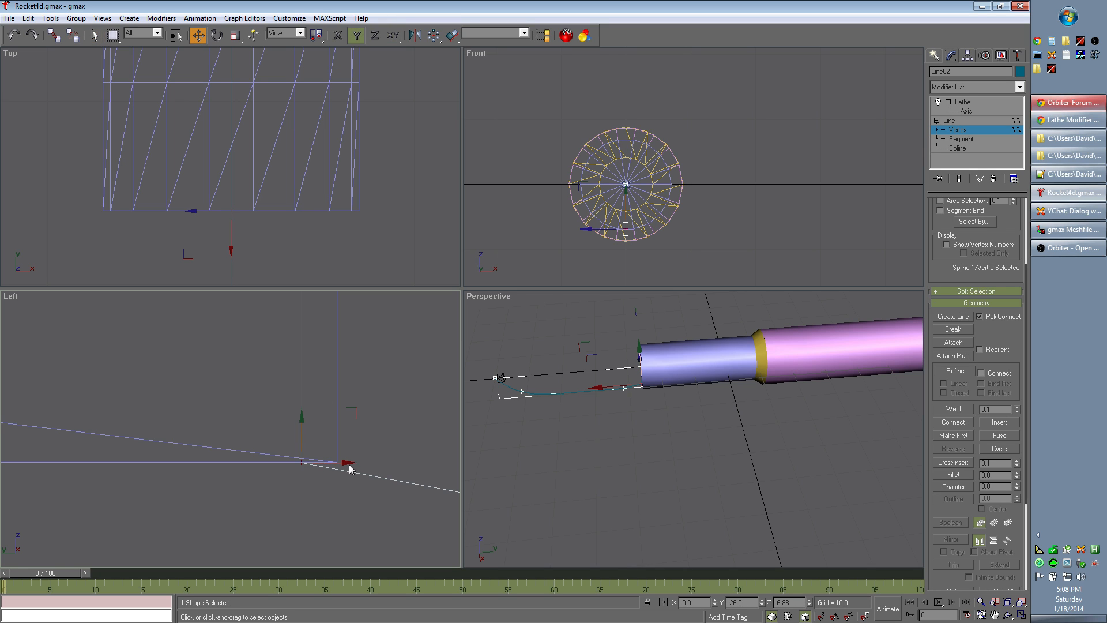
pyautogui.moveTo(346, 462); pyautogui.dragTo(382, 457)
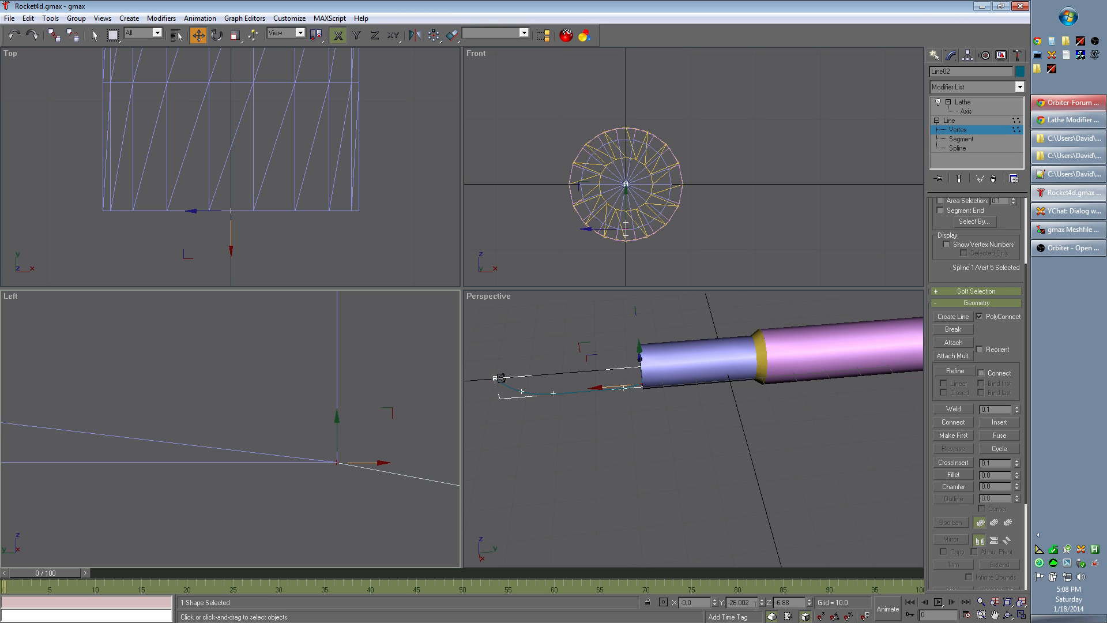
pyautogui.click(399, 361)
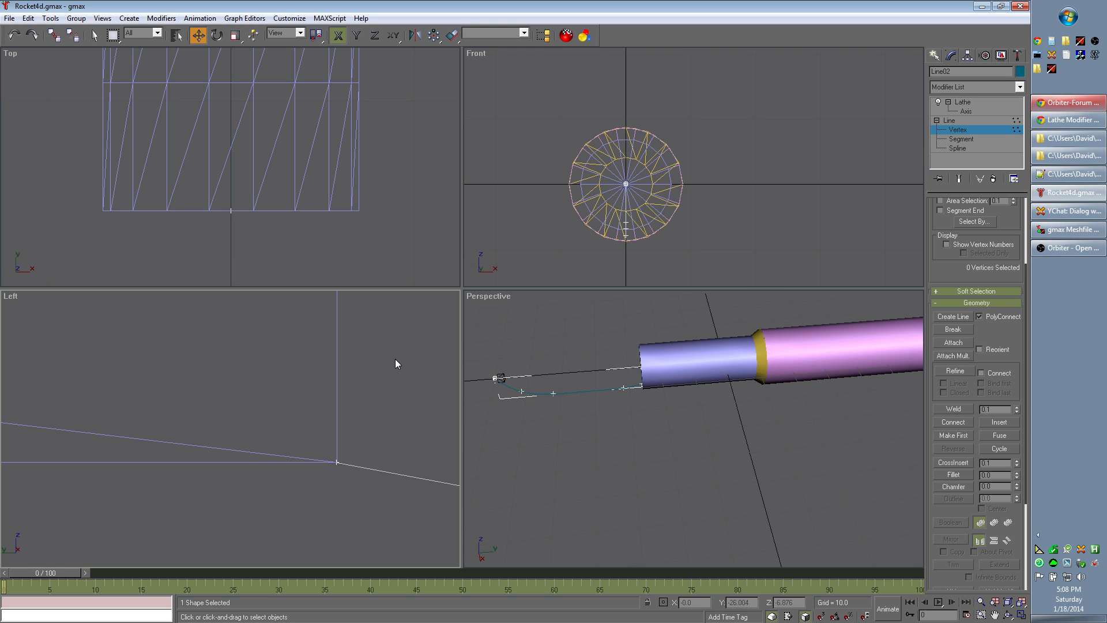
pyautogui.scroll(-5, 393, 332)
pyautogui.moveTo(417, 297); pyautogui.dragTo(386, 472, button='middle')
pyautogui.moveTo(351, 524); pyautogui.dragTo(390, 415, button='middle')
pyautogui.moveTo(406, 337); pyautogui.dragTo(344, 509, button='middle')
pyautogui.scroll(-12, 381, 377)
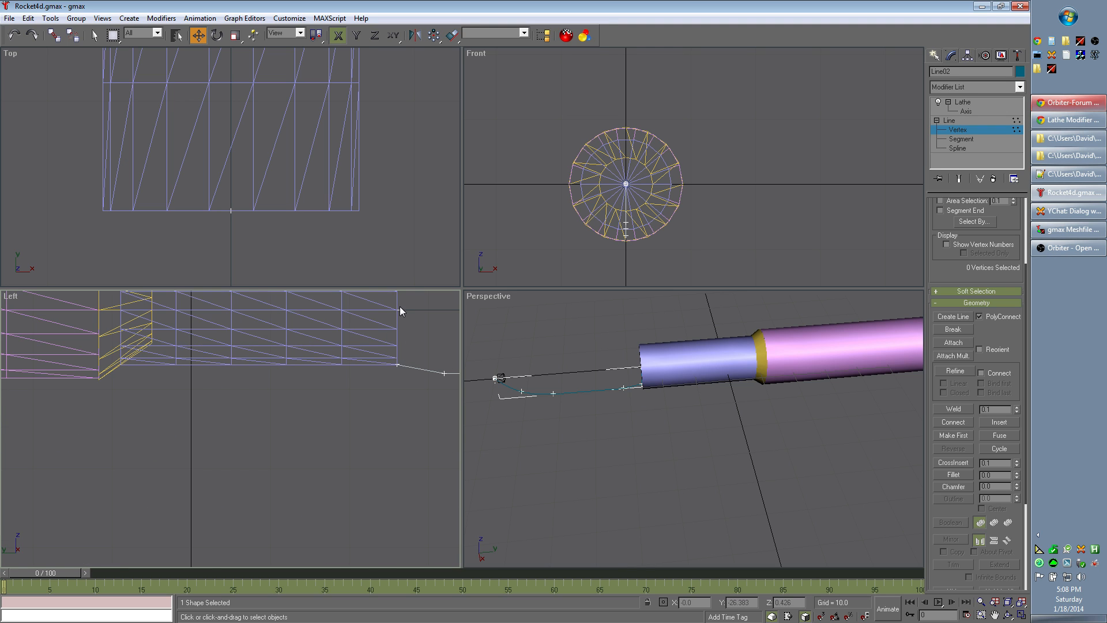
# Step: Fine-tune the Y coordinate of the nose section line's inner rear vertex, return to the Lathe level and deselect the object
pyautogui.click(397, 309)
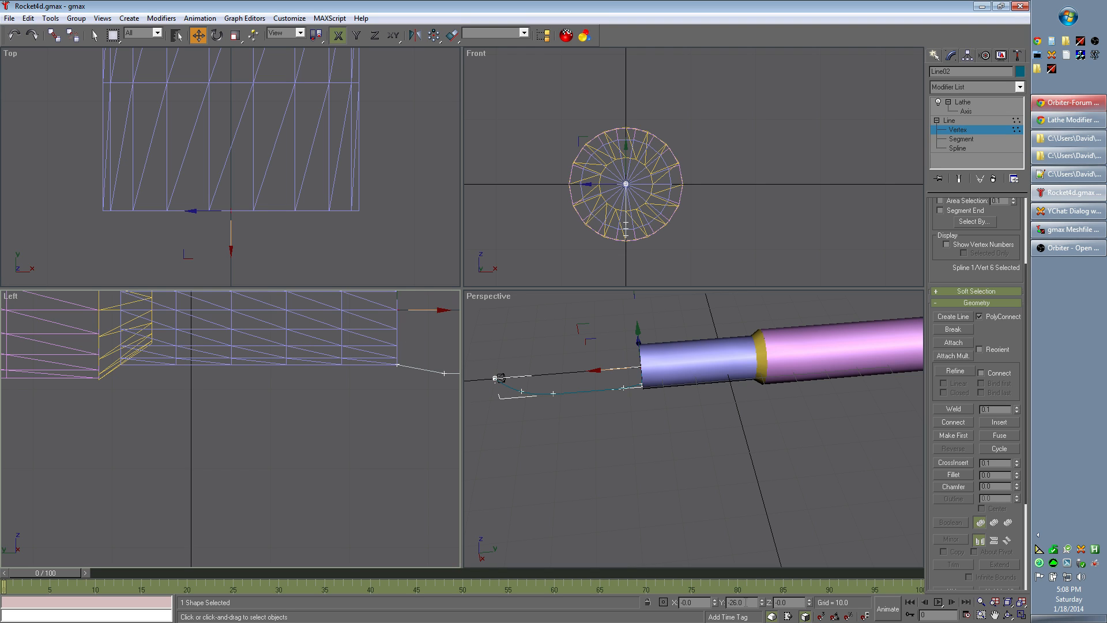
pyautogui.write('02')
pyautogui.click(979, 105)
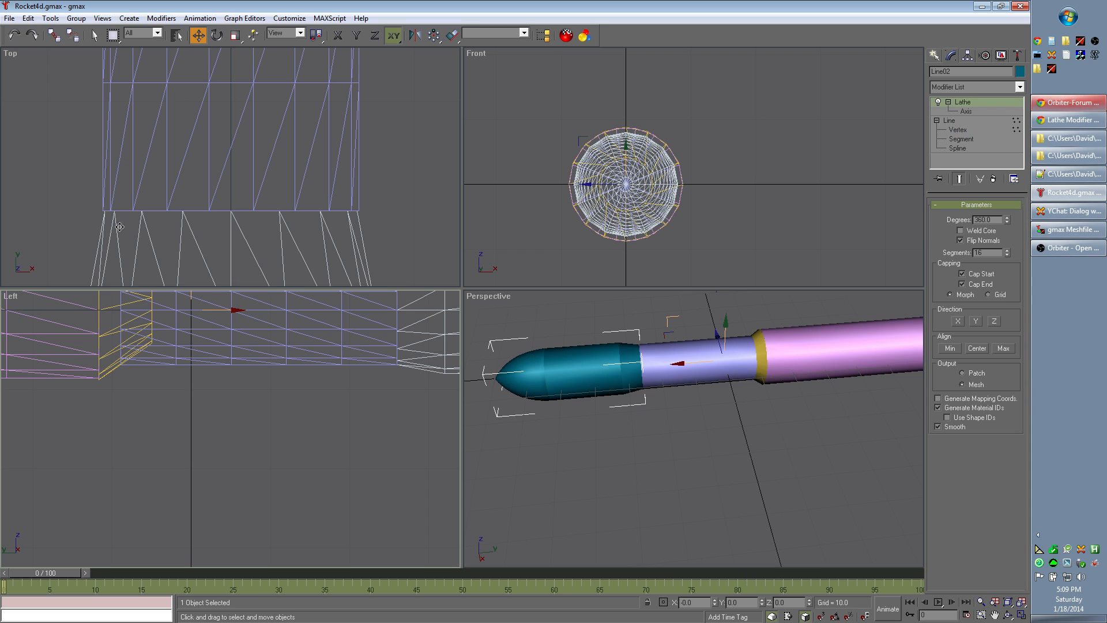
pyautogui.click(378, 217)
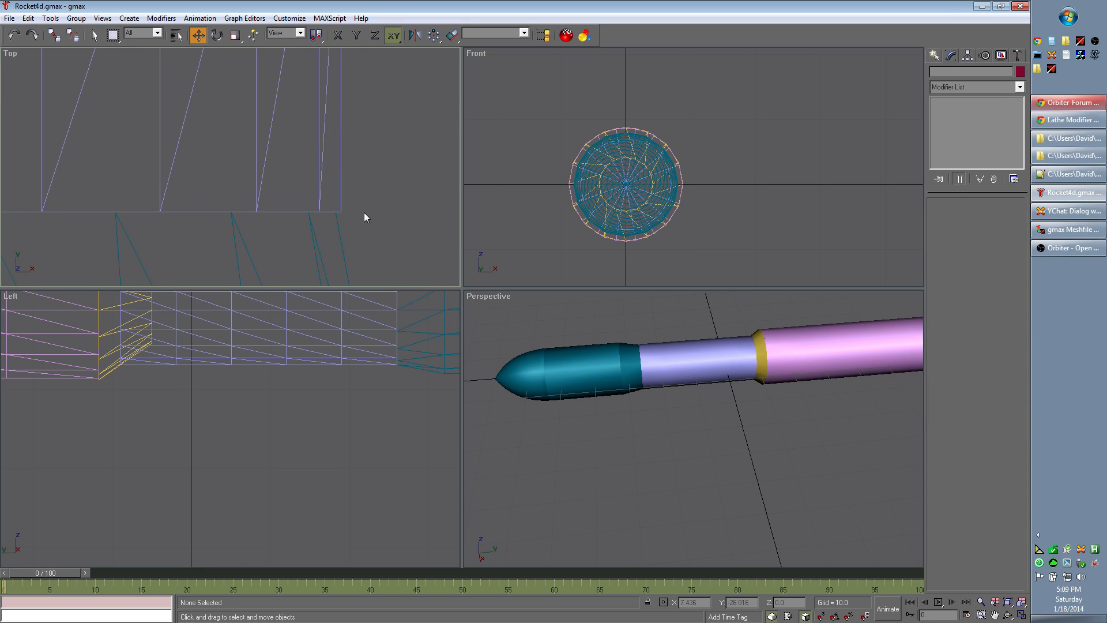
# Step: Examine the joint between the nose section and the blue cylinder in the Top view and from several angles in the Perspective view
pyautogui.scroll(-3, 382, 212)
pyautogui.scroll(-5, 381, 211)
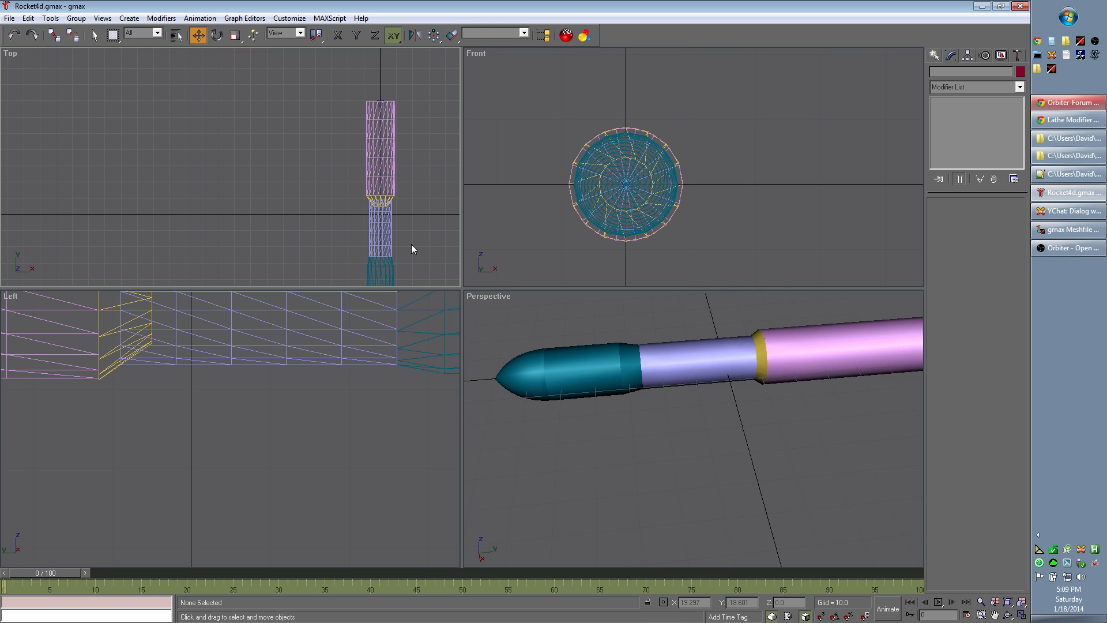
pyautogui.scroll(-5, 365, 418)
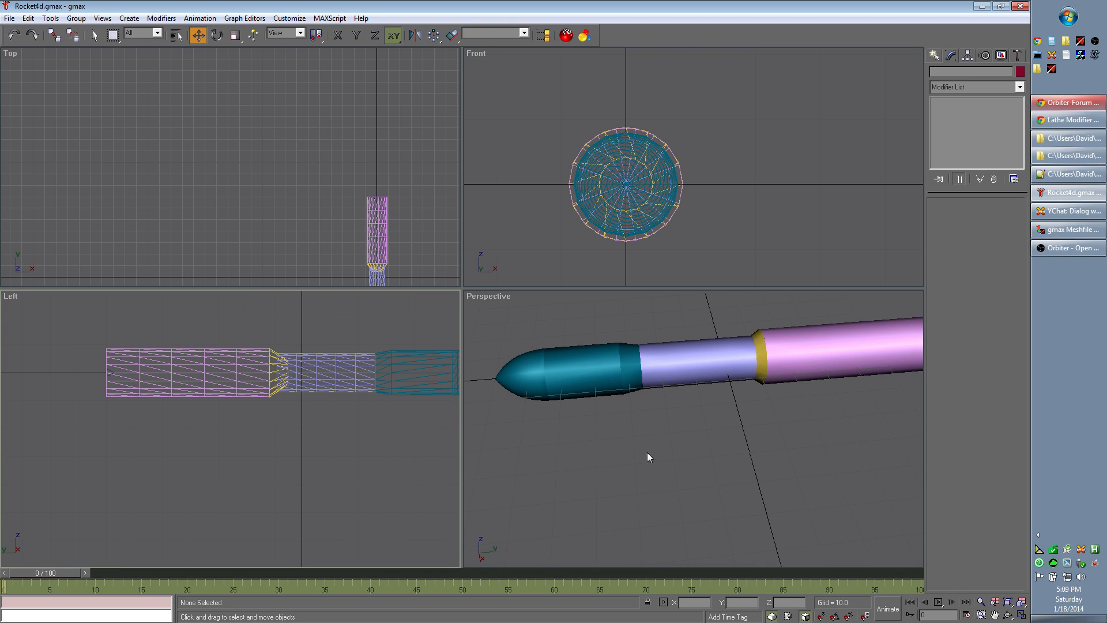
pyautogui.click(1008, 615)
pyautogui.moveTo(808, 463); pyautogui.dragTo(783, 462)
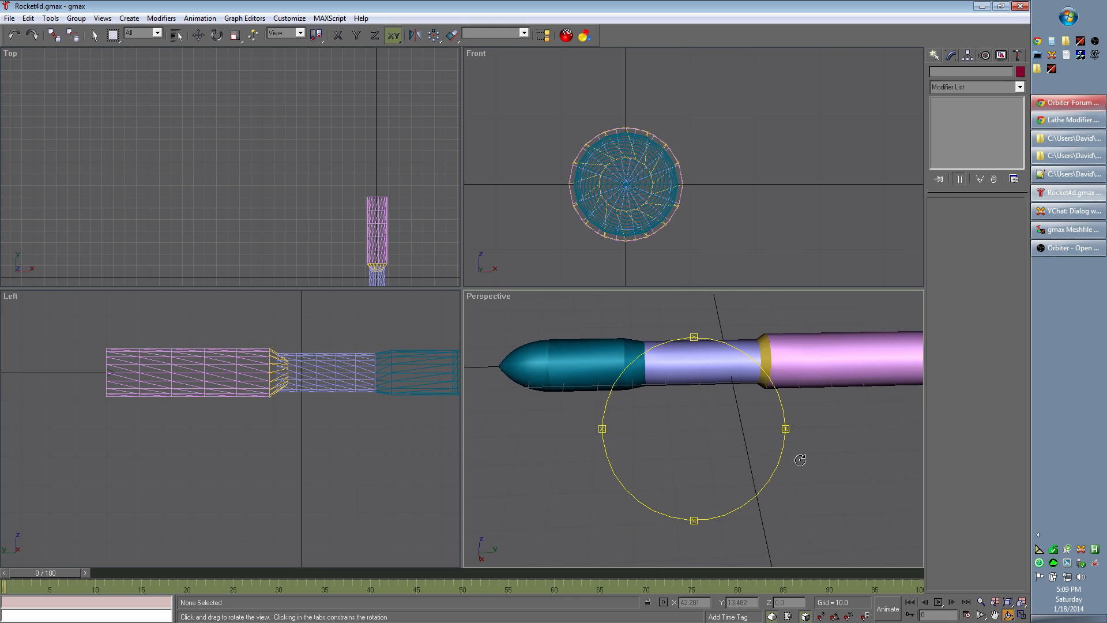
pyautogui.moveTo(602, 429); pyautogui.dragTo(680, 427)
pyautogui.moveTo(694, 337); pyautogui.dragTo(693, 322)
pyautogui.moveTo(787, 428); pyautogui.dragTo(702, 412)
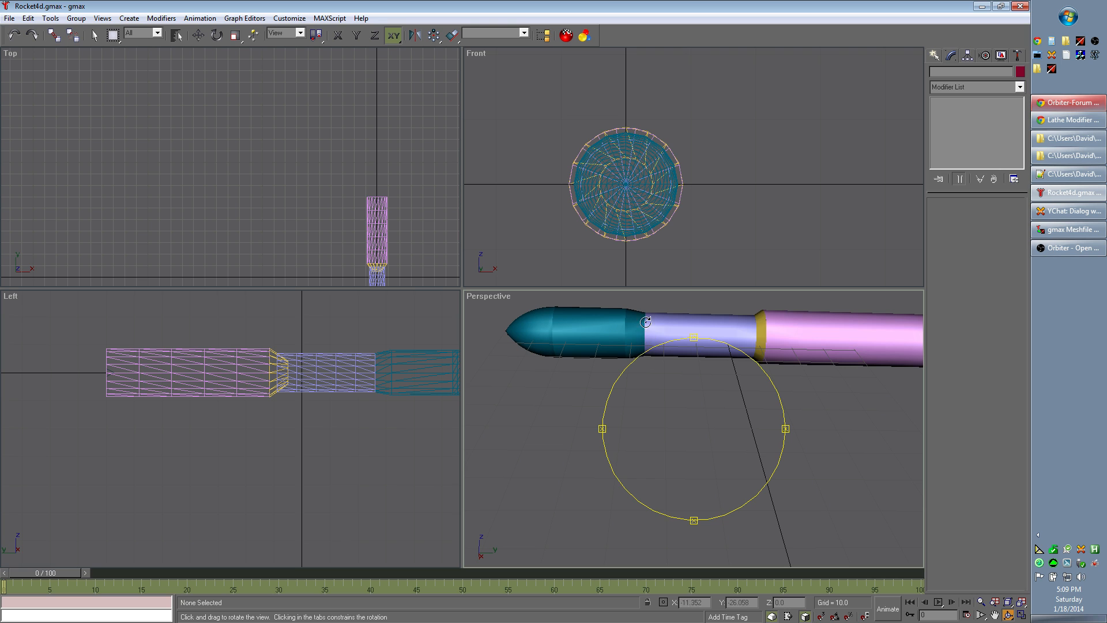
pyautogui.moveTo(786, 428); pyautogui.dragTo(783, 343)
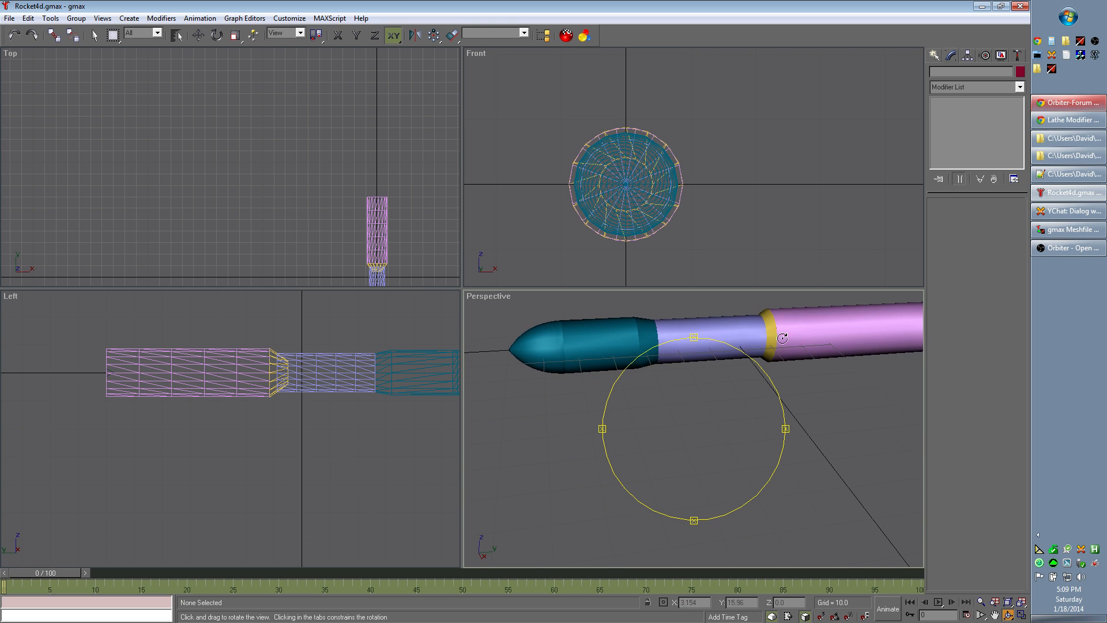
pyautogui.moveTo(776, 429)
pyautogui.mouseDown()
pyautogui.moveTo(786, 430)
pyautogui.moveTo(767, 433)
pyautogui.moveTo(786, 432)
pyautogui.moveTo(601, 440)
pyautogui.moveTo(719, 447)
pyautogui.moveTo(803, 433)
pyautogui.moveTo(790, 438)
pyautogui.mouseUp()
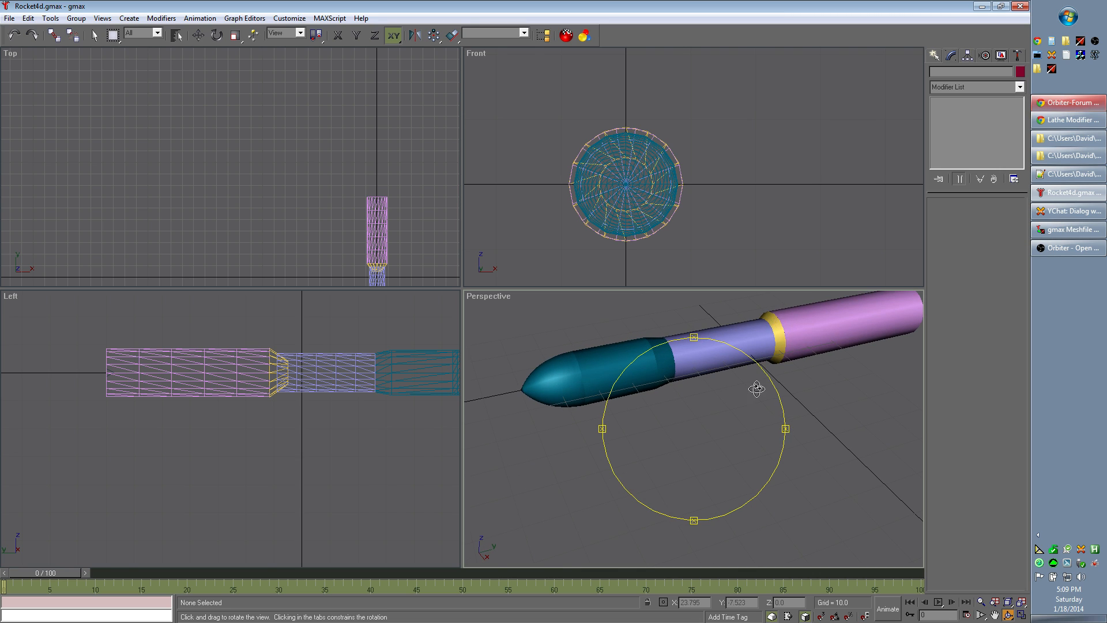
pyautogui.moveTo(767, 442); pyautogui.dragTo(656, 446)
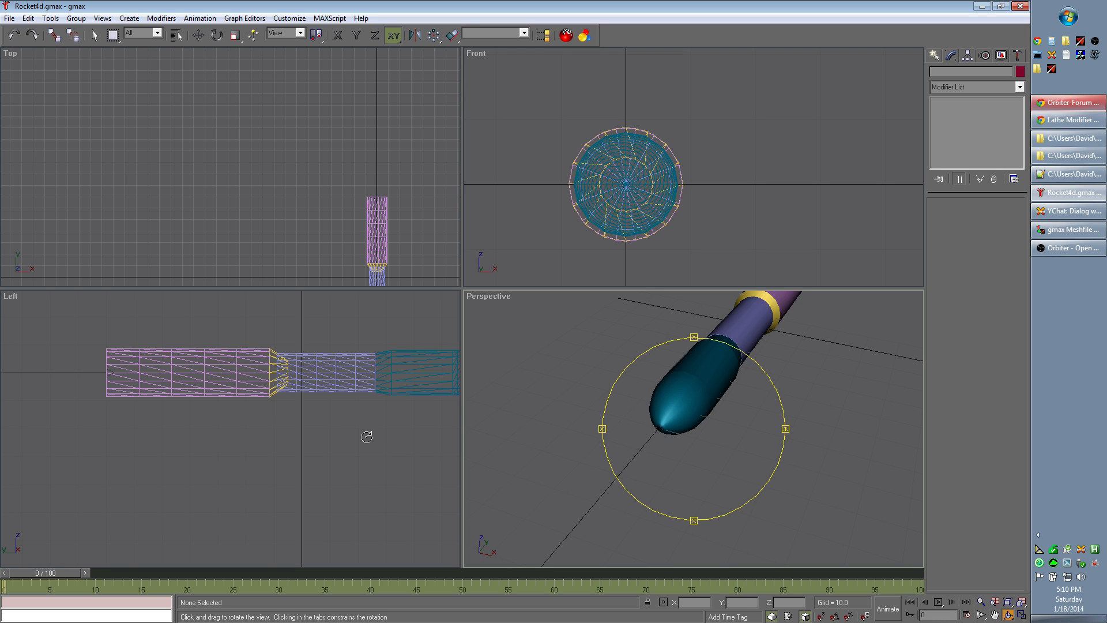
# Step: Select all the rocket's sections in the Left view and combine them into one group
pyautogui.click(95, 41)
pyautogui.scroll(-3, 263, 432)
pyautogui.scroll(2, 290, 458)
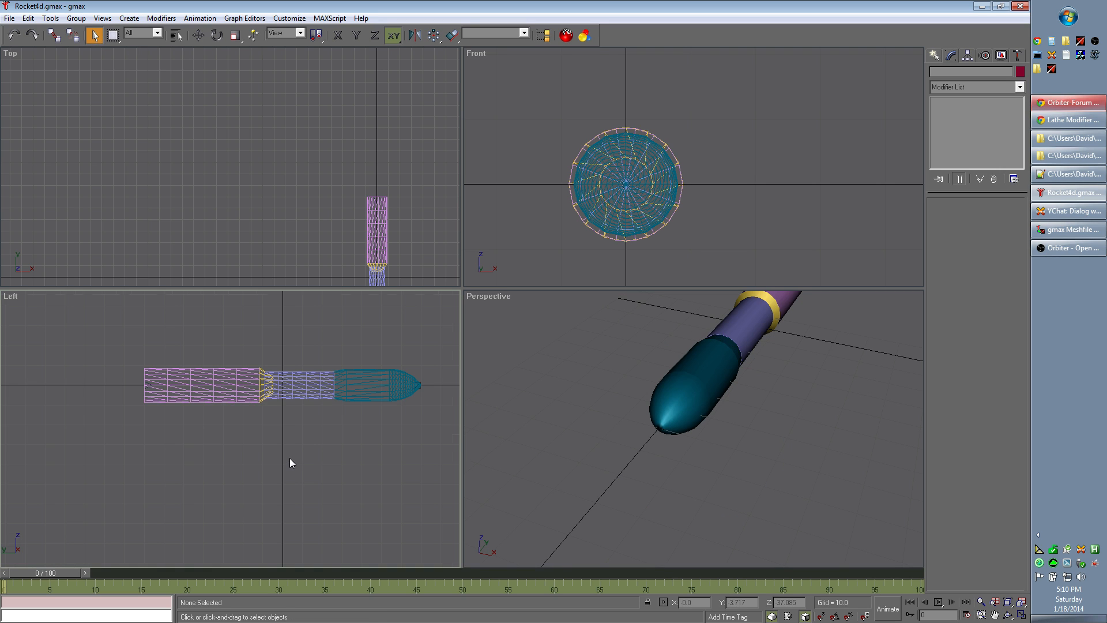
pyautogui.moveTo(187, 338); pyautogui.dragTo(368, 431)
pyautogui.click(77, 18)
pyautogui.click(87, 29)
pyautogui.click(484, 335)
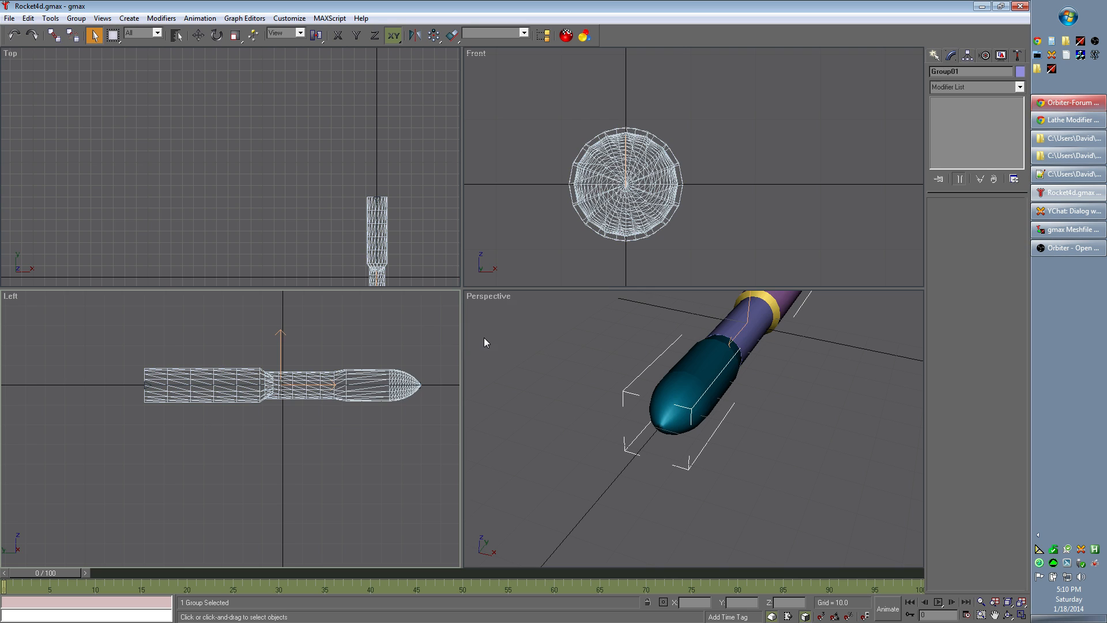
# Step: Affecting only the pivot, center the rocket group's pivot on the object and set the pivot's Y coordinate to 0.00
pyautogui.click(968, 56)
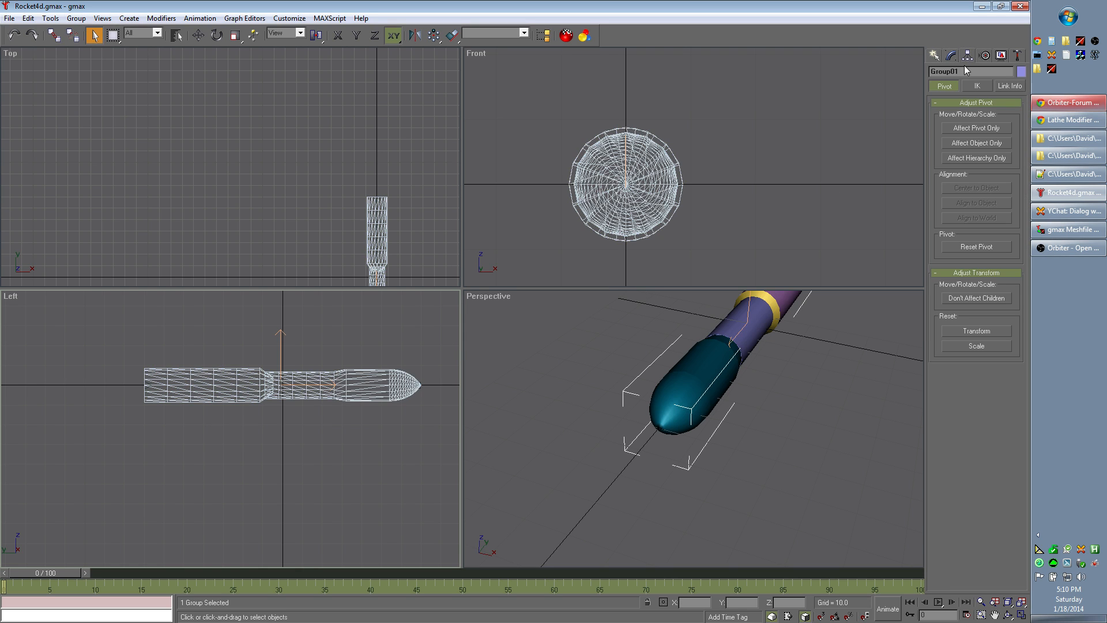
pyautogui.click(971, 129)
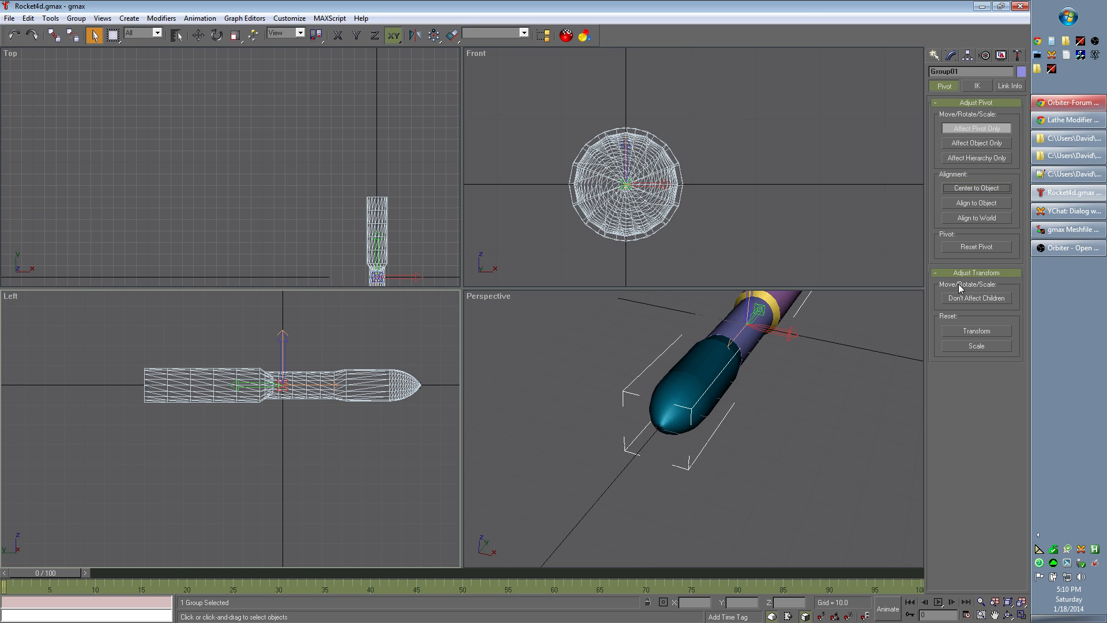
pyautogui.click(197, 35)
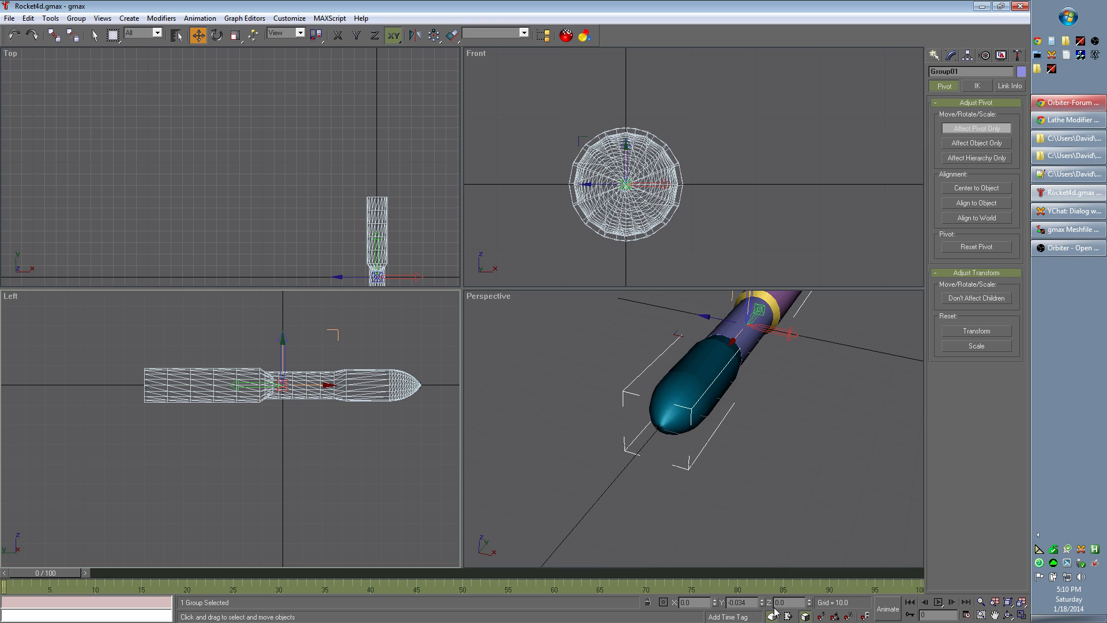
pyautogui.moveTo(756, 603); pyautogui.dragTo(725, 602)
pyautogui.write('0.00')
pyautogui.press('Return')
# Step: Save the rocket scene under its existing file name
pyautogui.click(11, 19)
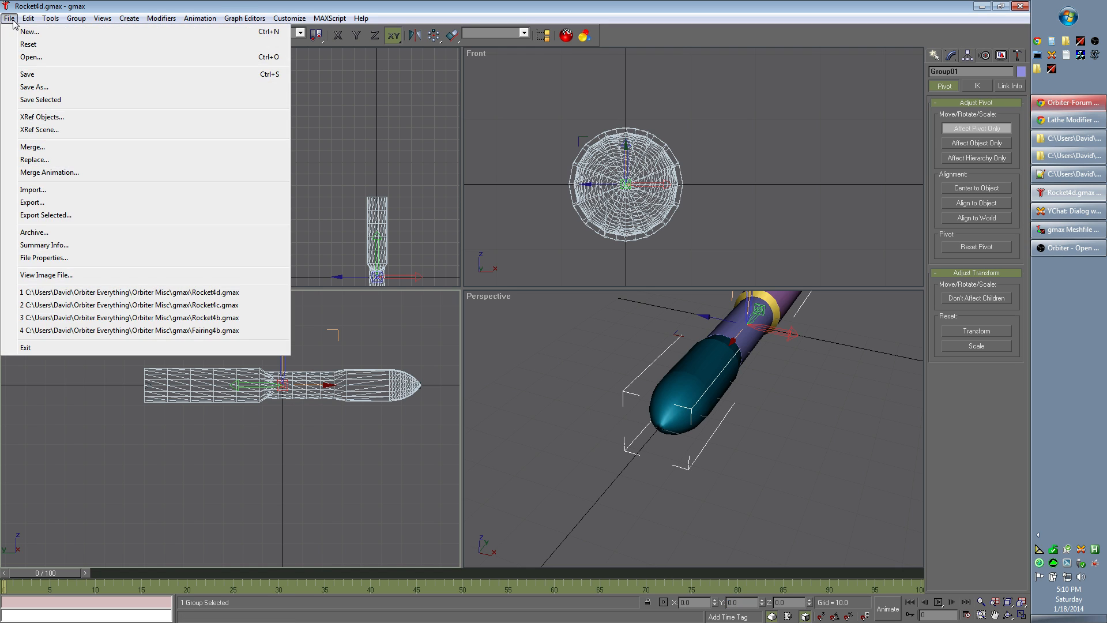
pyautogui.click(41, 74)
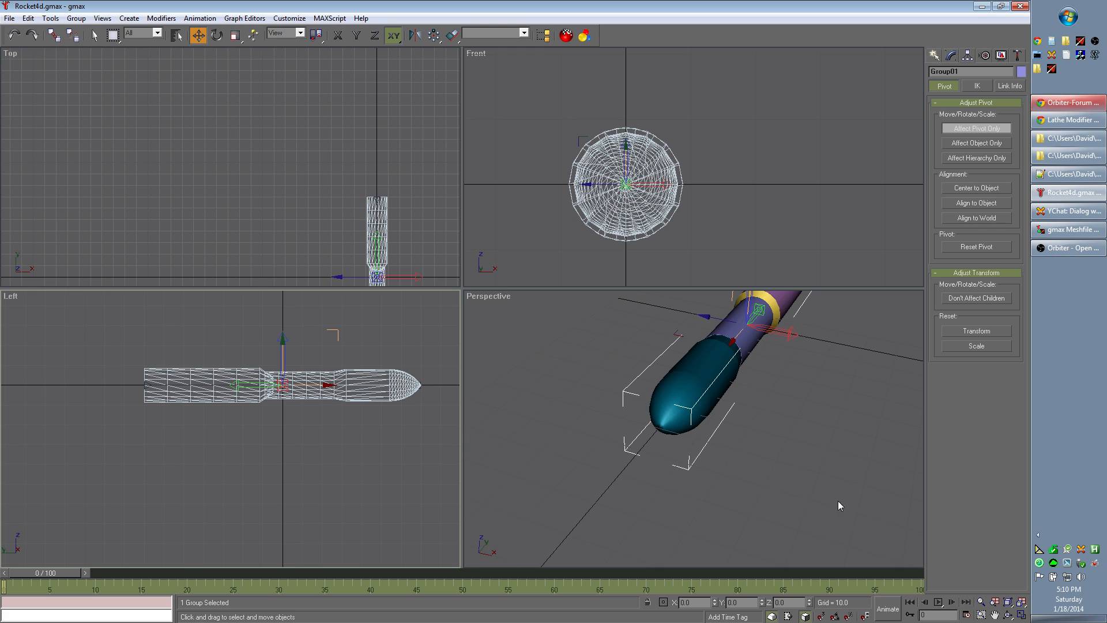
# Step: Inspect the grouped rocket's nose tip and overall shape in the Perspective view from several angles and distances
pyautogui.click(1008, 615)
pyautogui.moveTo(842, 420); pyautogui.dragTo(808, 470)
pyautogui.moveTo(713, 367); pyautogui.dragTo(818, 312)
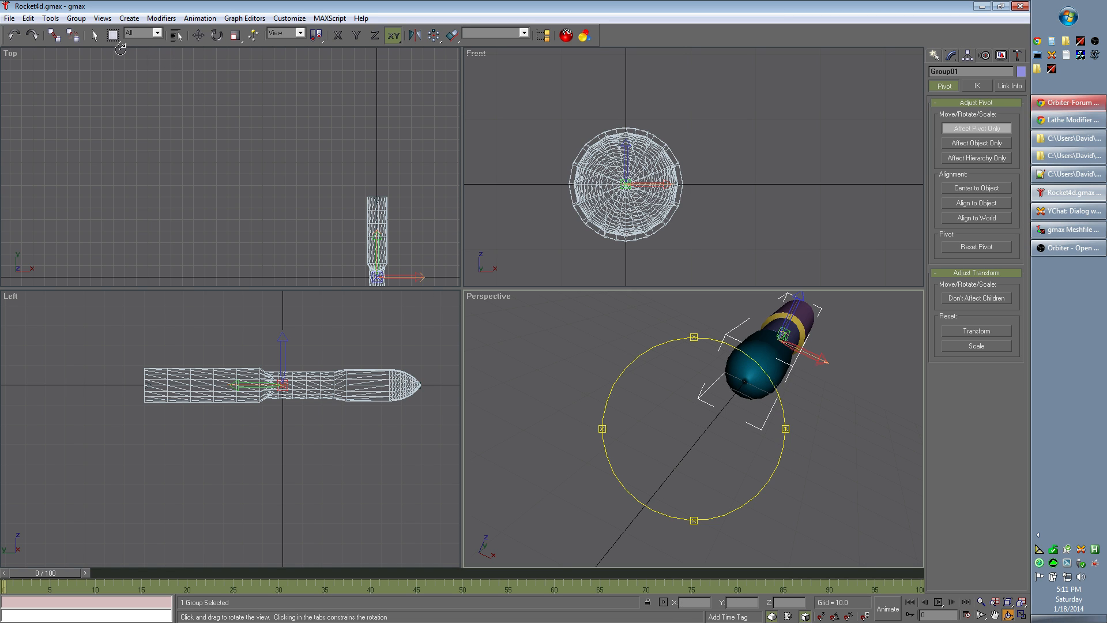
pyautogui.click(94, 36)
pyautogui.scroll(4, 756, 384)
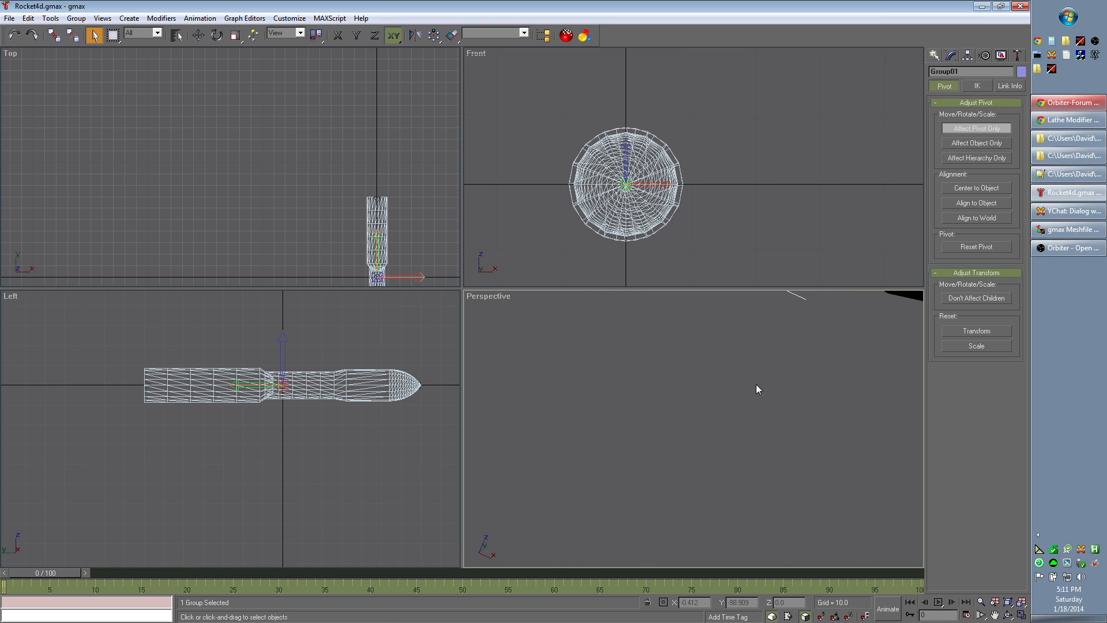
pyautogui.scroll(5, 685, 413)
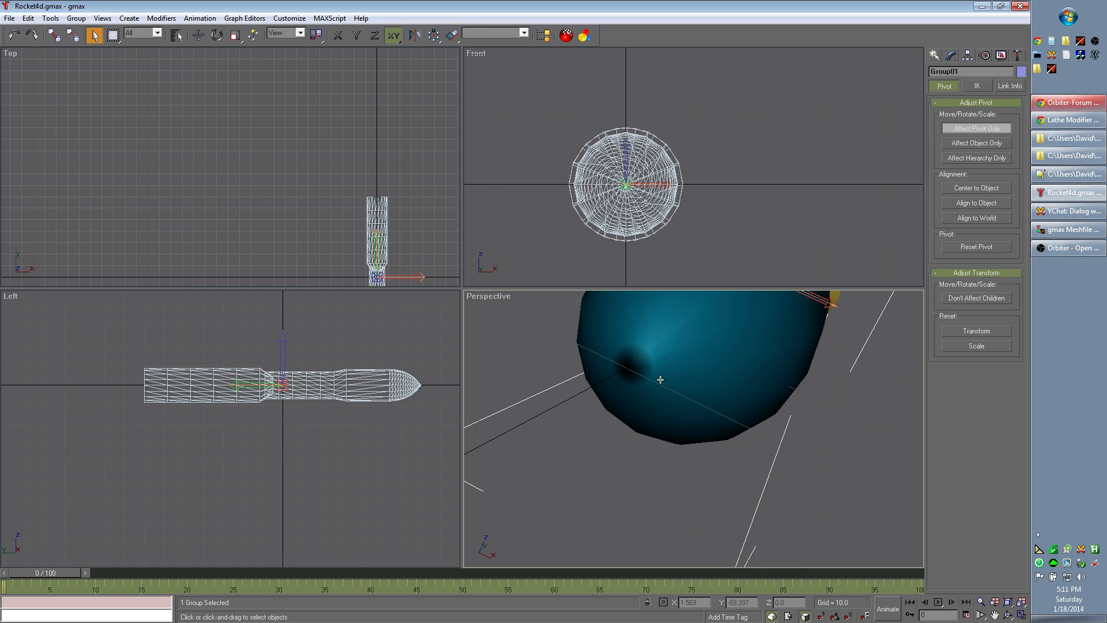
pyautogui.scroll(-6, 672, 410)
pyautogui.moveTo(792, 470)
pyautogui.keyDown('alt'); pyautogui.mouseDown(button='middle')
pyautogui.moveTo(704, 469)
pyautogui.moveTo(805, 480)
pyautogui.mouseUp(button='middle'); pyautogui.keyUp('alt')
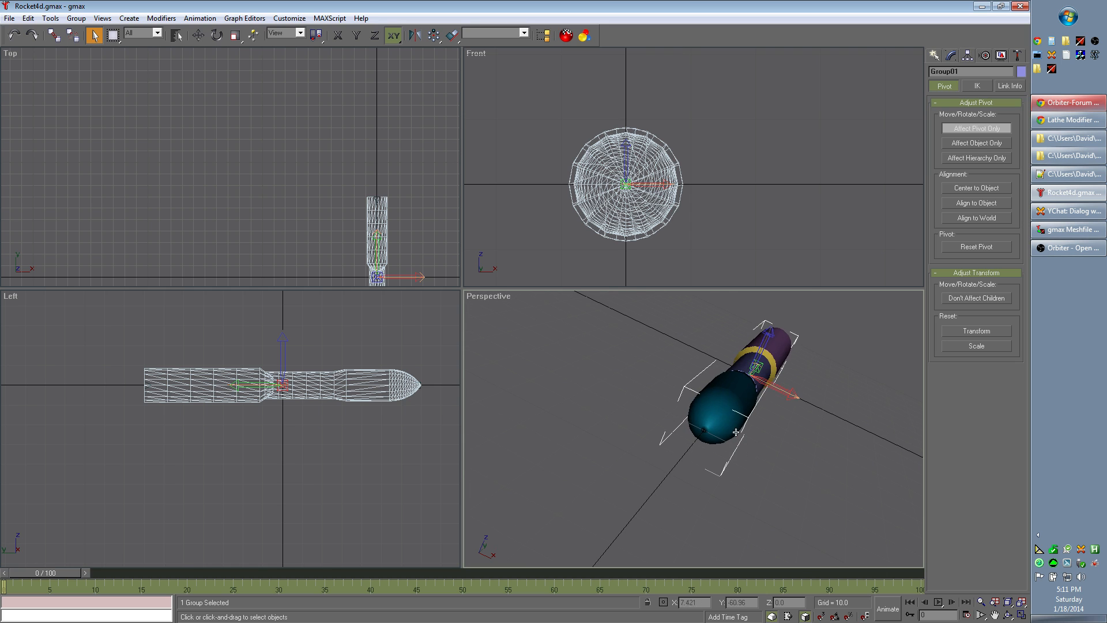
pyautogui.scroll(2, 759, 455)
pyautogui.moveTo(874, 480); pyautogui.dragTo(806, 474, button='middle')
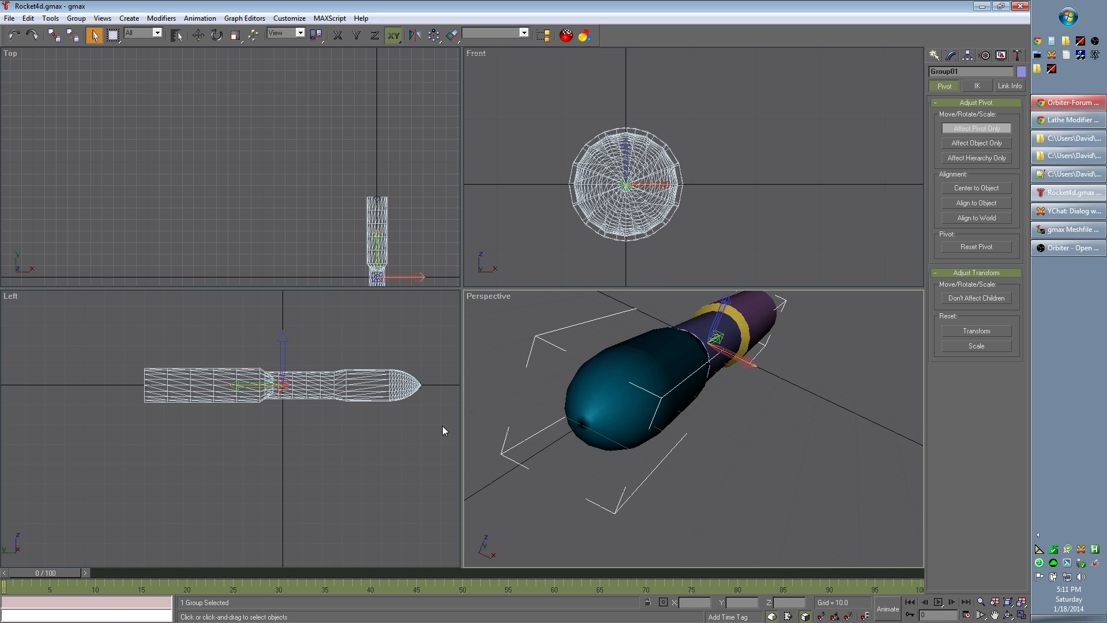
# Step: Bring up the *.msh export utility, switch to gmax Meshfile Grabber and have it grab to rocket4d.msh in the rocket folder
pyautogui.click(1018, 56)
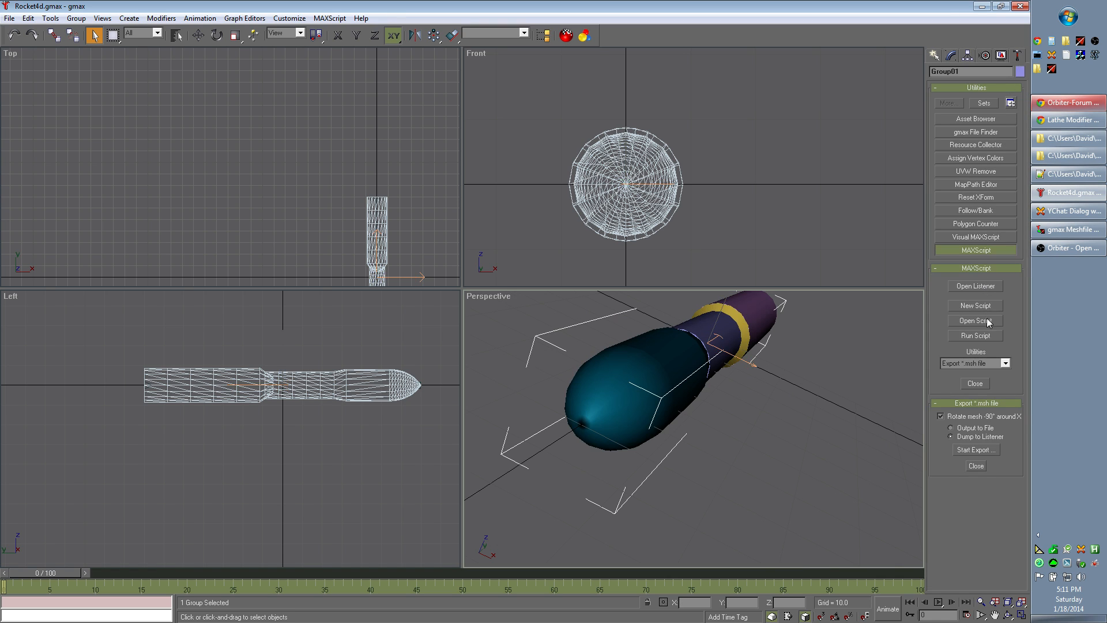
pyautogui.click(1077, 234)
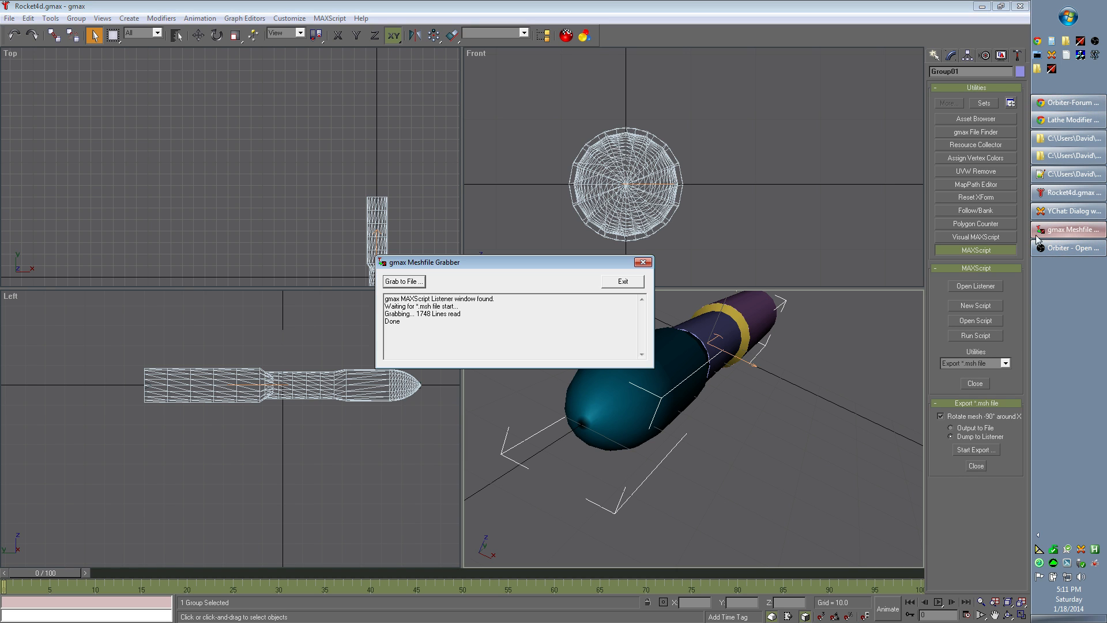
pyautogui.moveTo(456, 264); pyautogui.dragTo(457, 282)
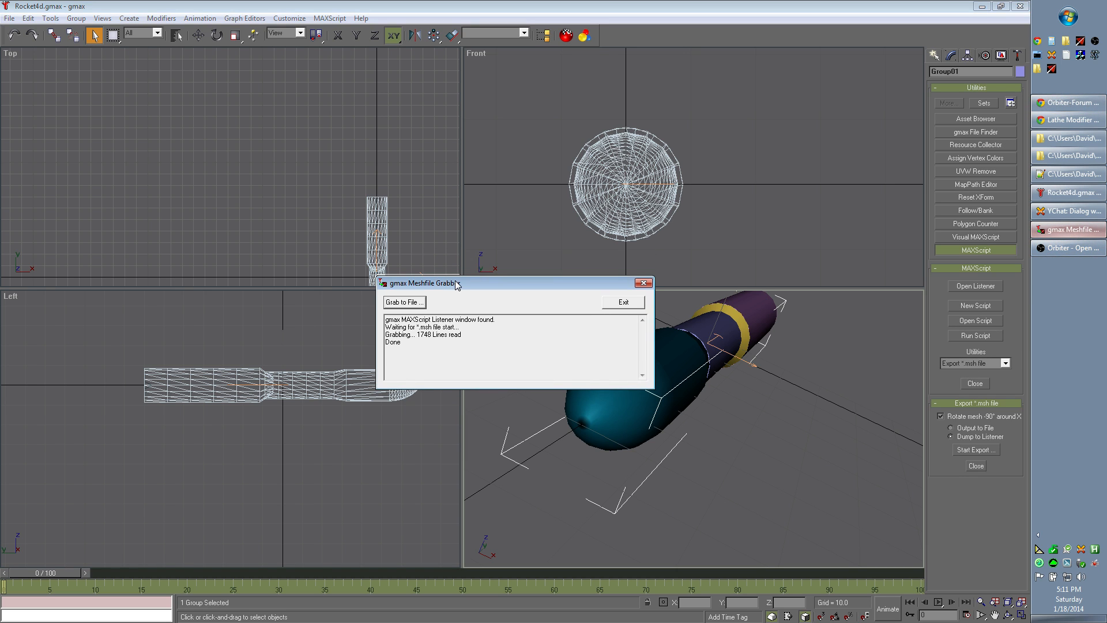
pyautogui.click(406, 299)
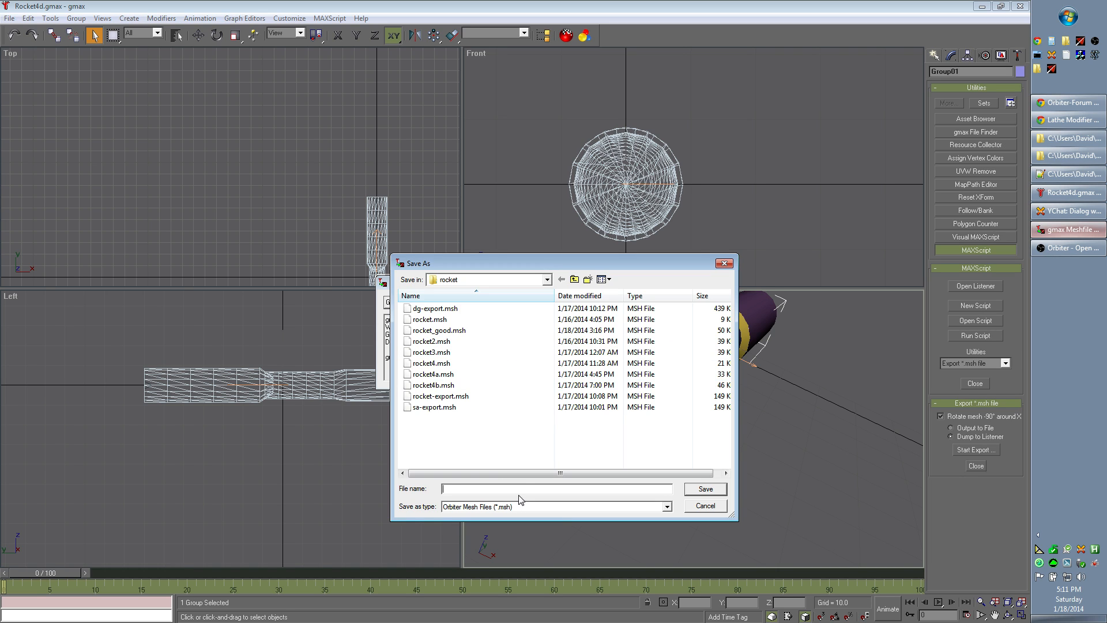
pyautogui.write('rocke')
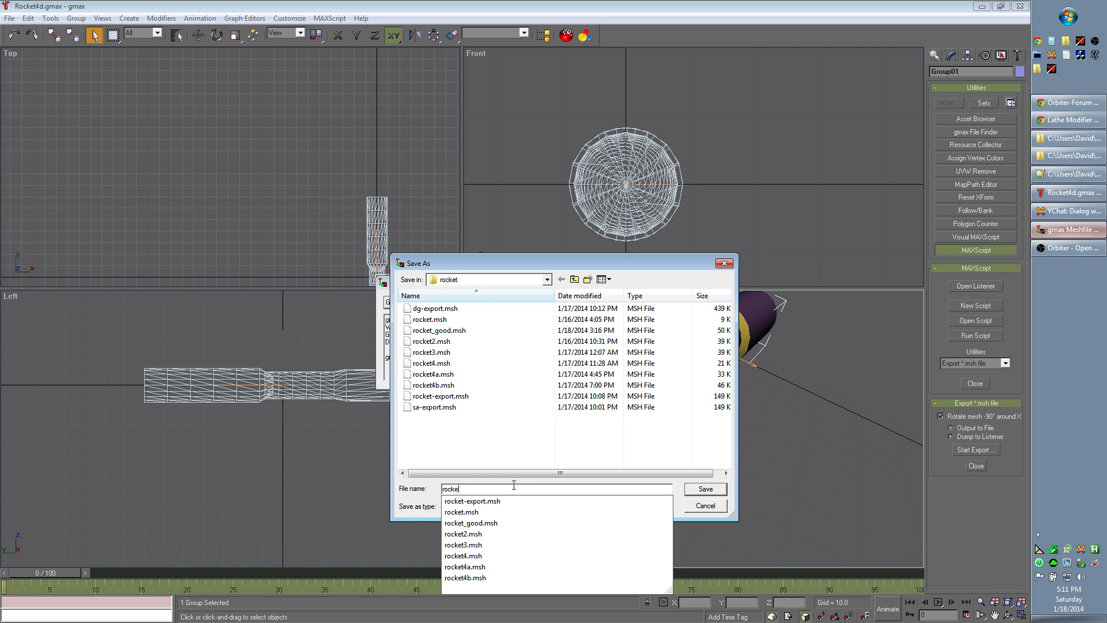
pyautogui.write('t4d.msh')
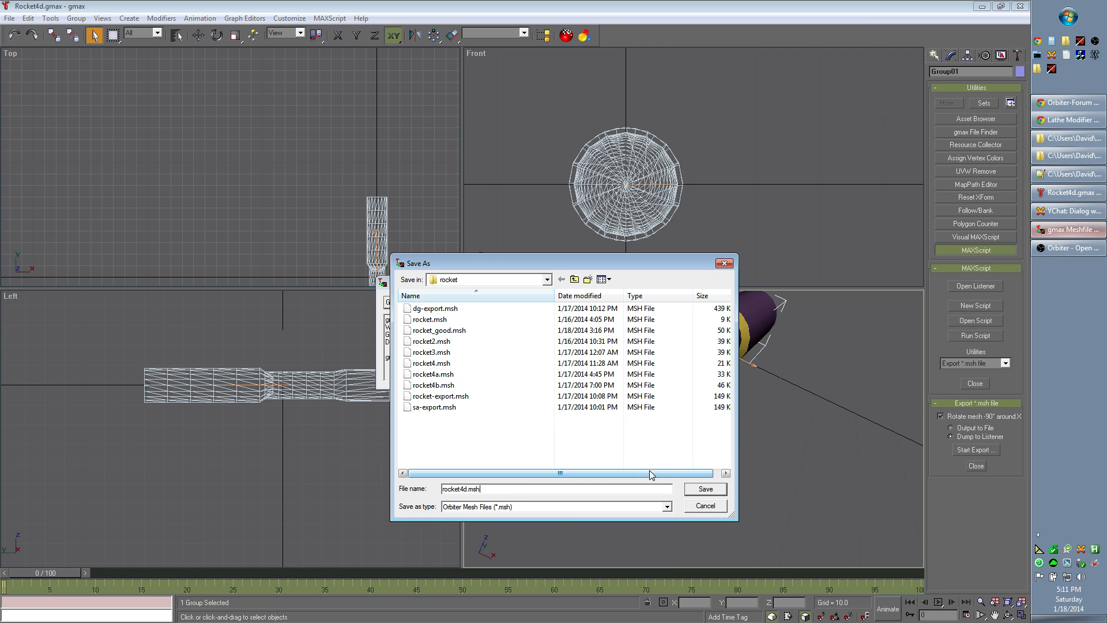
pyautogui.click(707, 489)
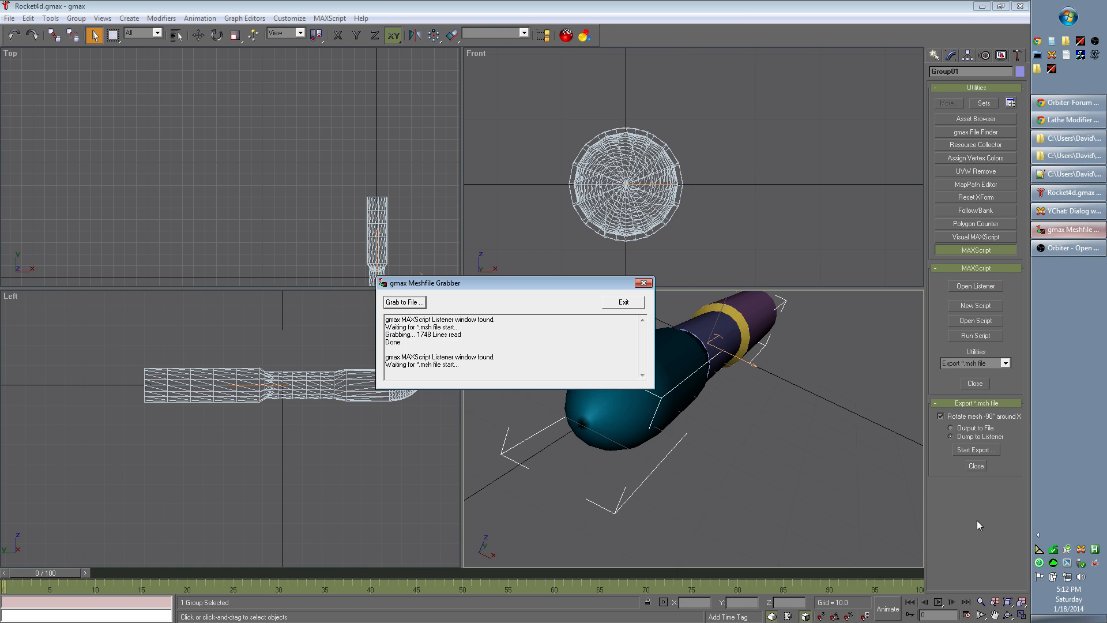
# Step: Run the *.msh export of the rocket group, dumping the mesh to the MAXScript listener
pyautogui.click(986, 456)
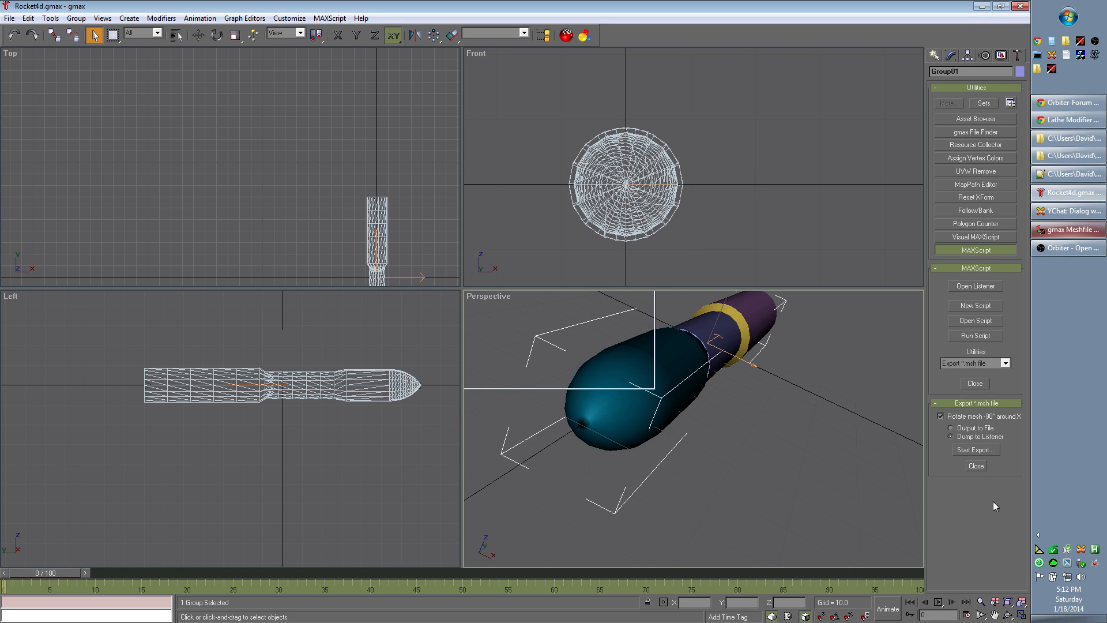
pyautogui.click(983, 455)
pyautogui.press('space')
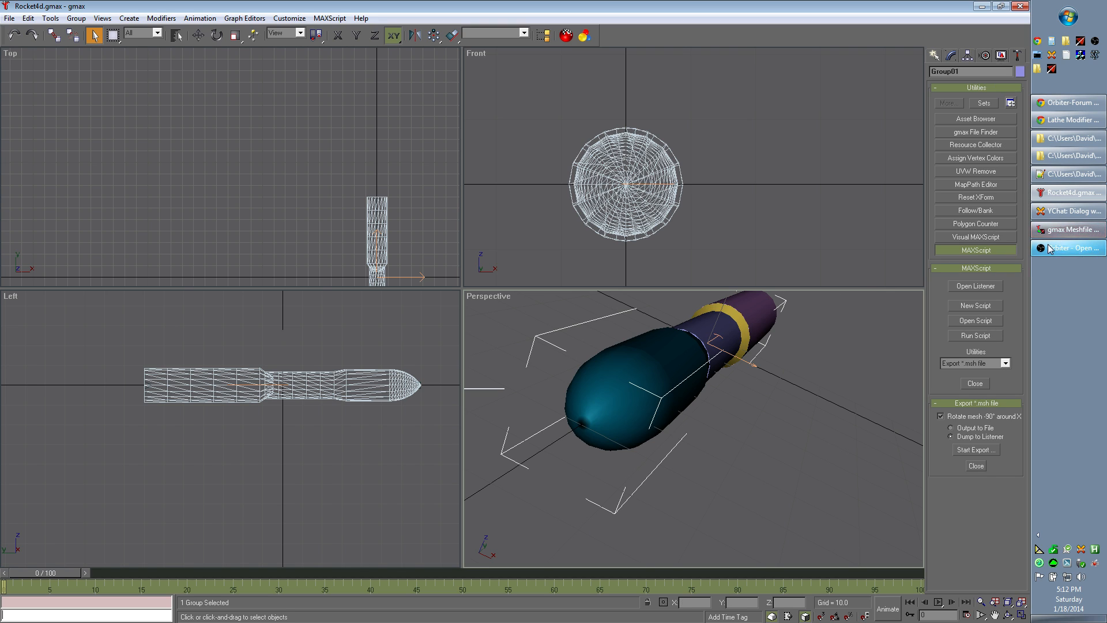
# Step: Switch to Notepad++ and change the MeshName in Rocket4c.cfg to rocket\rocket4d
pyautogui.click(1064, 192)
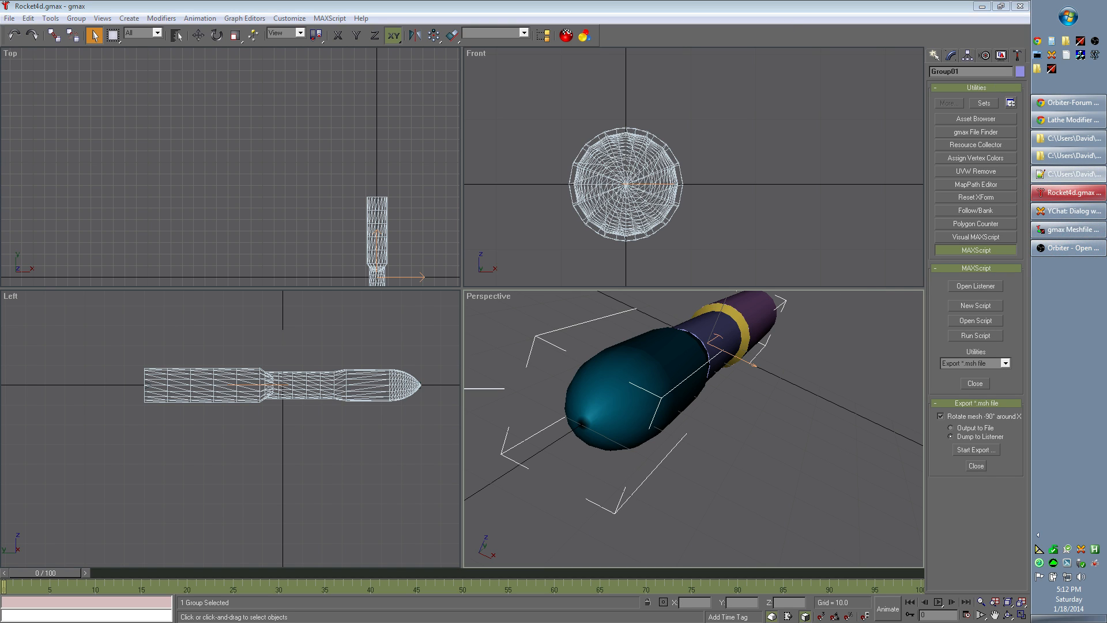
pyautogui.moveTo(626, 0); pyautogui.dragTo(556, 46)
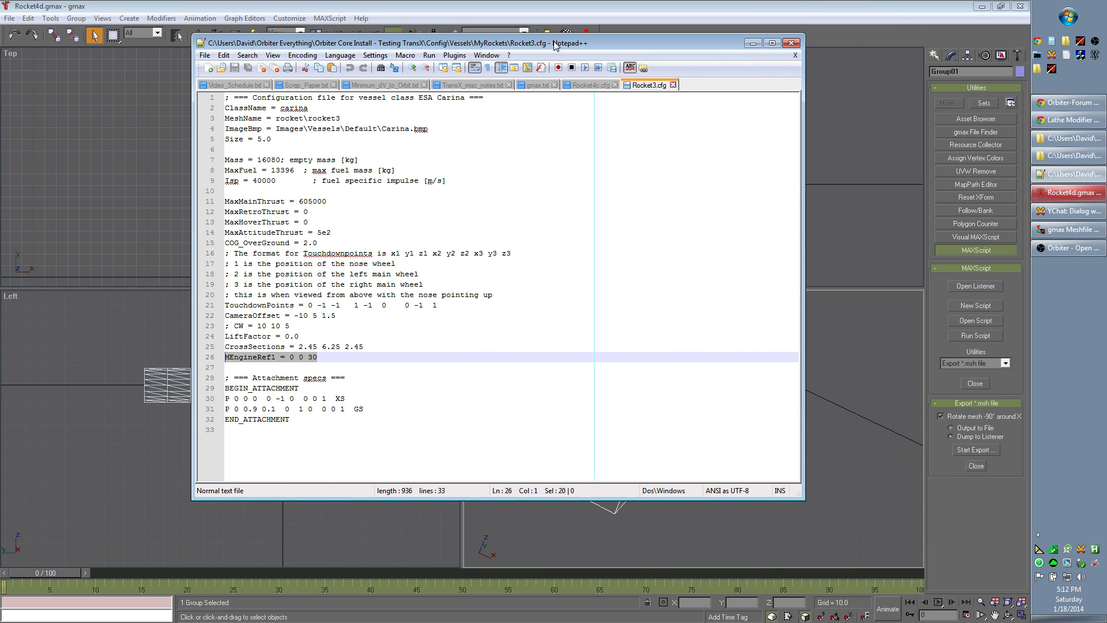
pyautogui.click(598, 86)
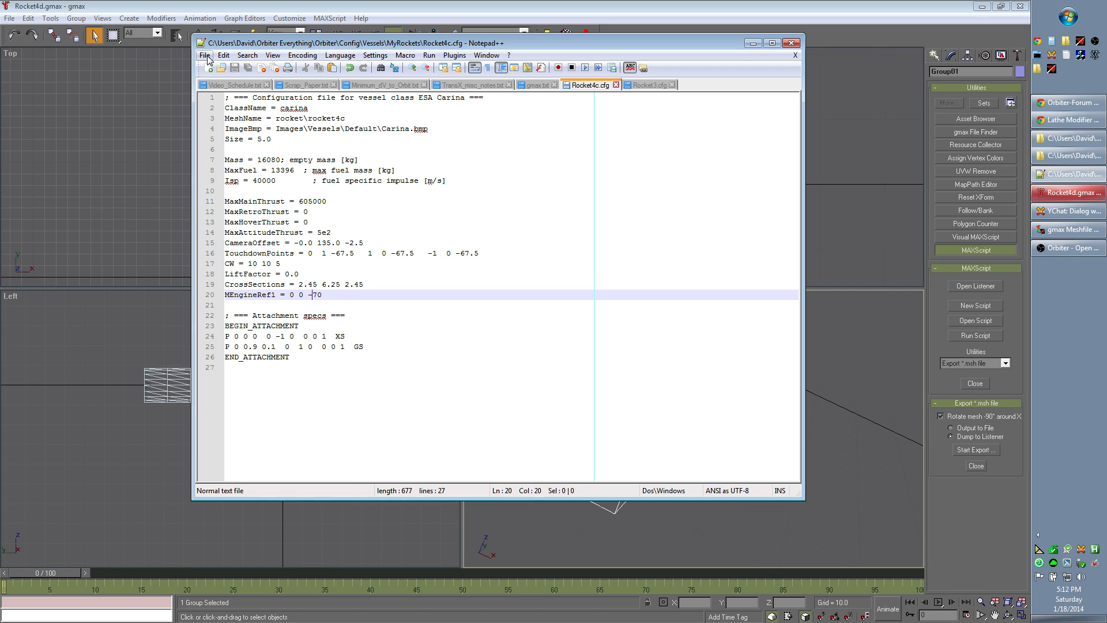
pyautogui.click(365, 119)
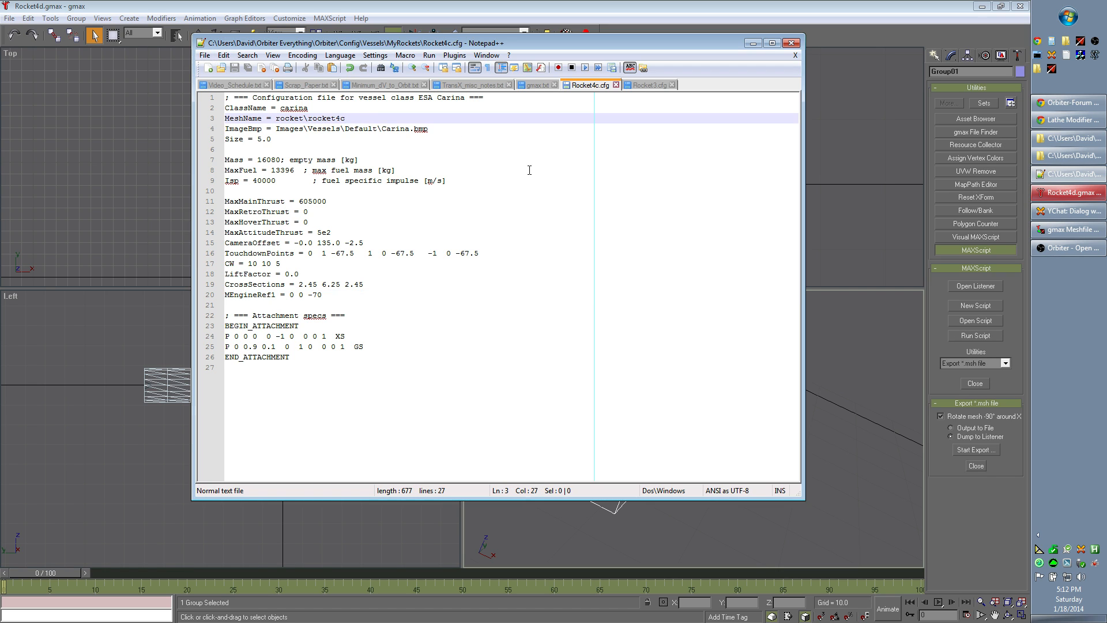
pyautogui.press('BackSpace')
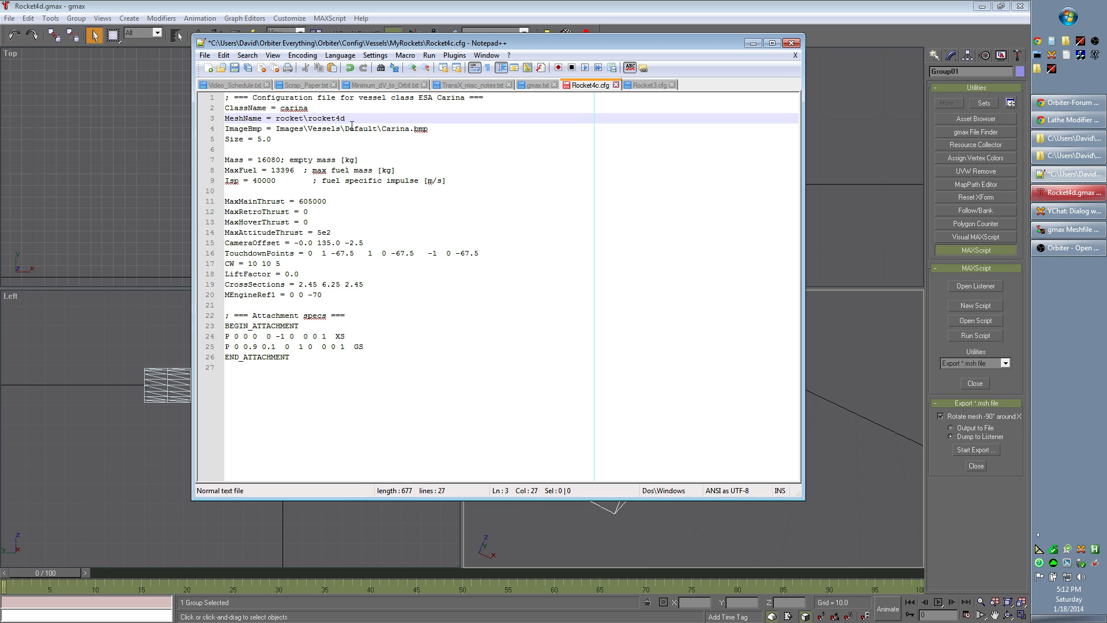
# Step: Review the touchdown-point format comments in Rocket3.cfg and bring up Rocket4a.cfg for comparison
pyautogui.moveTo(469, 43); pyautogui.dragTo(525, 37)
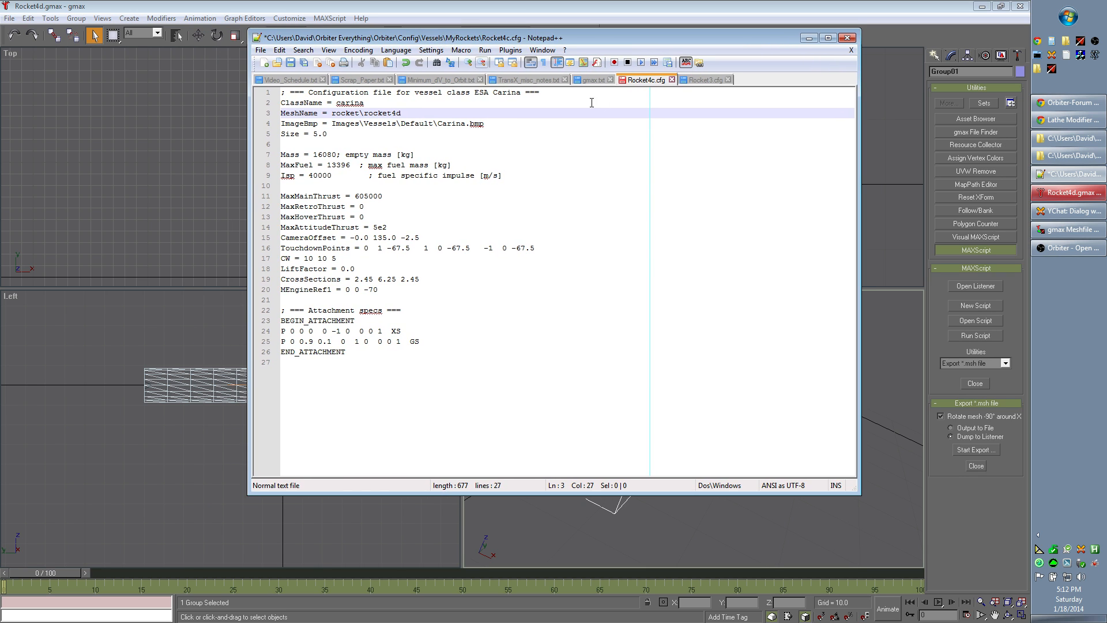
pyautogui.click(713, 82)
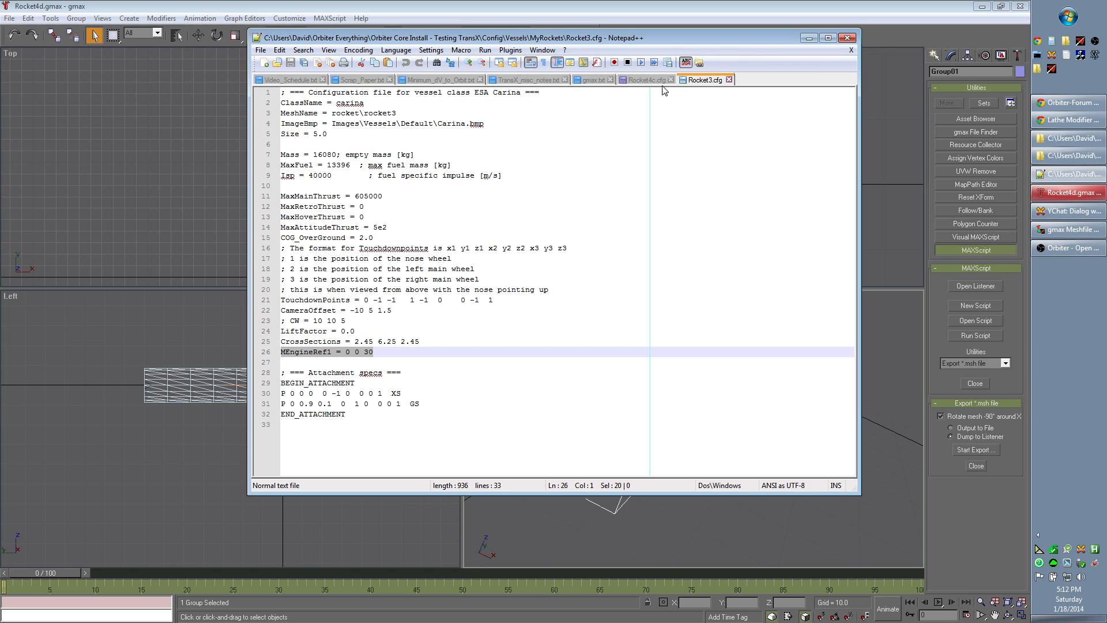
pyautogui.moveTo(309, 40); pyautogui.dragTo(355, 0)
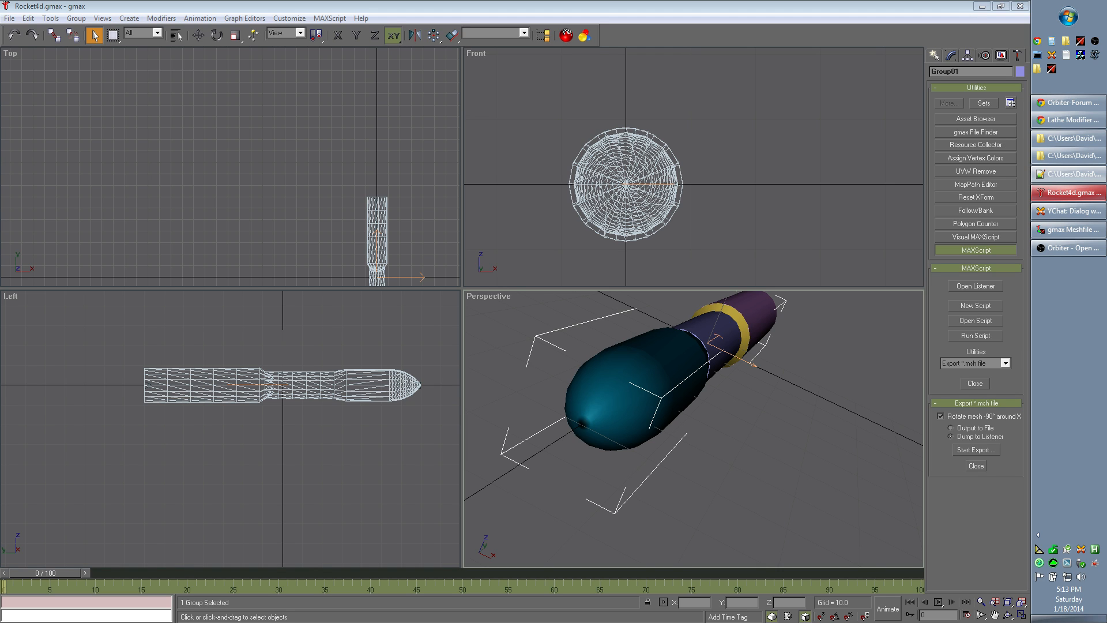
pyautogui.moveTo(718, 0); pyautogui.dragTo(689, 56)
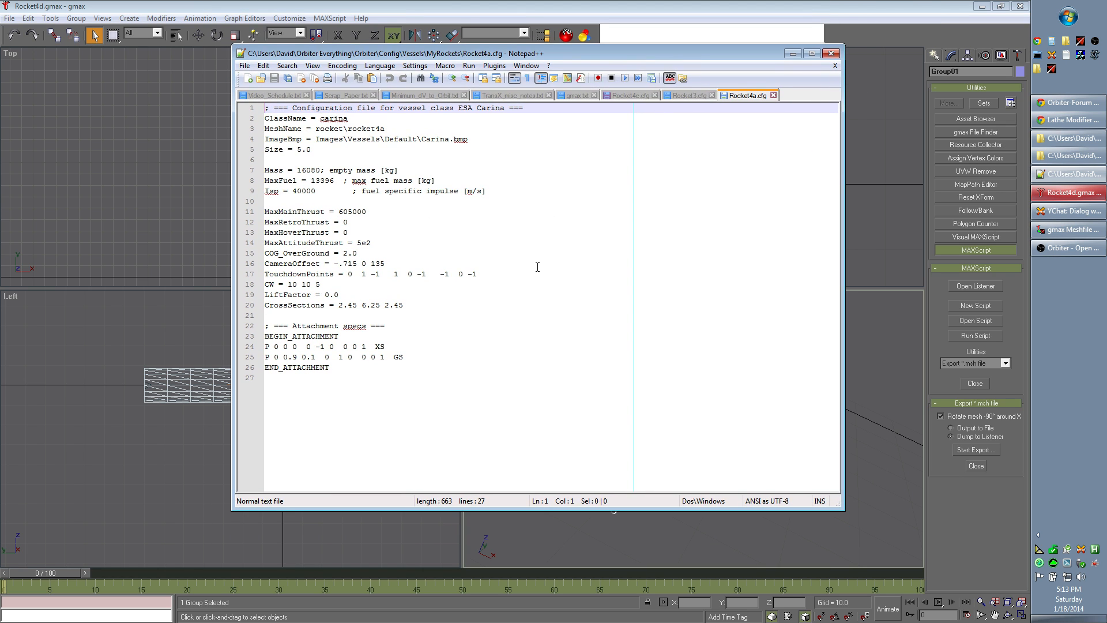
# Step: Examine the three coordinate triplets of the TouchdownPoints line in Rocket4a.cfg
pyautogui.moveTo(280, 274); pyautogui.dragTo(482, 274)
pyautogui.click(393, 288)
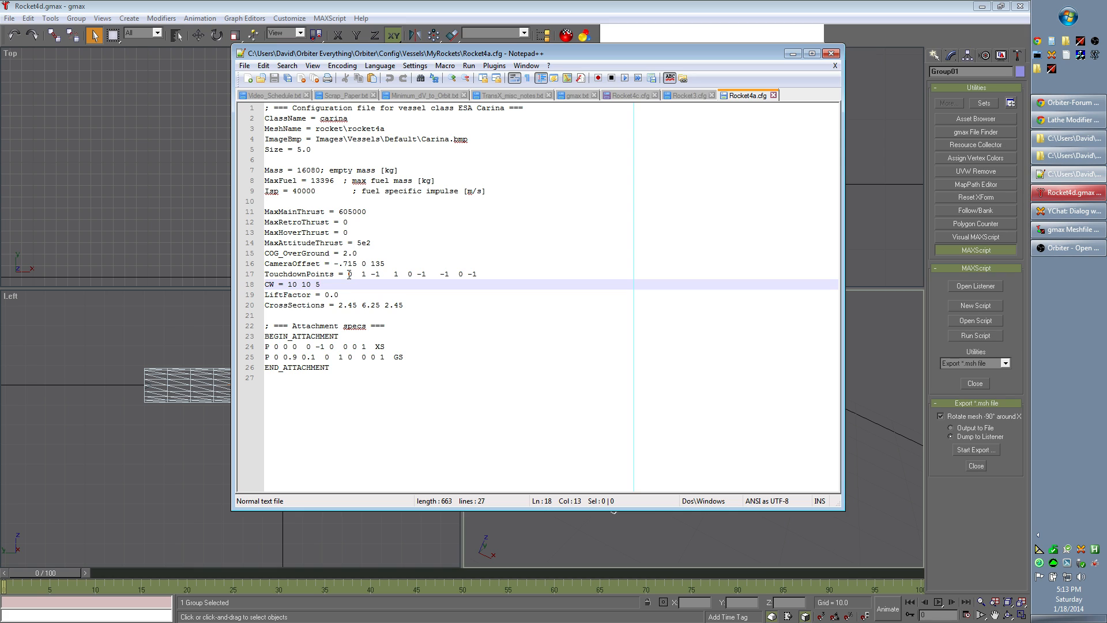
pyautogui.moveTo(348, 274); pyautogui.dragTo(385, 274)
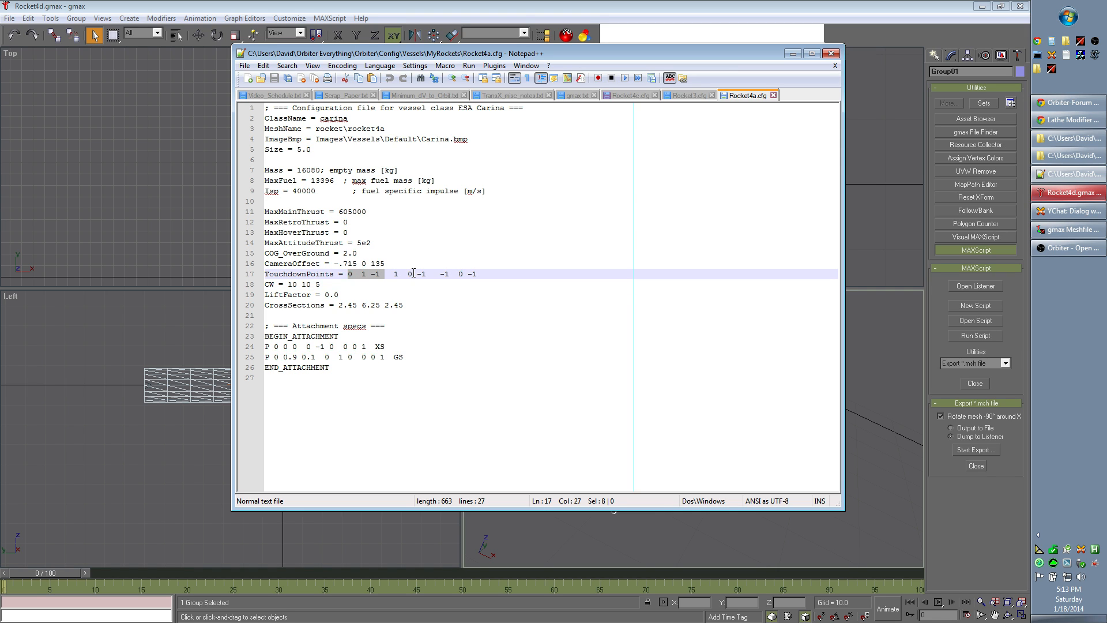
pyautogui.click(413, 274)
pyautogui.moveTo(347, 278); pyautogui.dragTo(382, 277)
pyautogui.moveTo(395, 274); pyautogui.dragTo(427, 276)
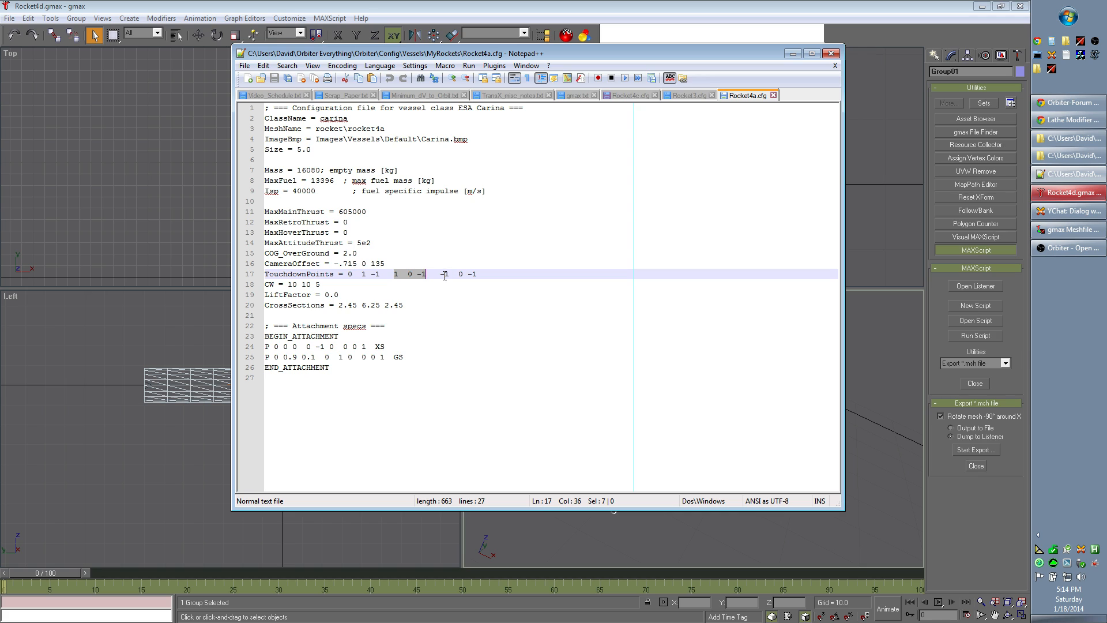
pyautogui.moveTo(440, 274); pyautogui.dragTo(476, 278)
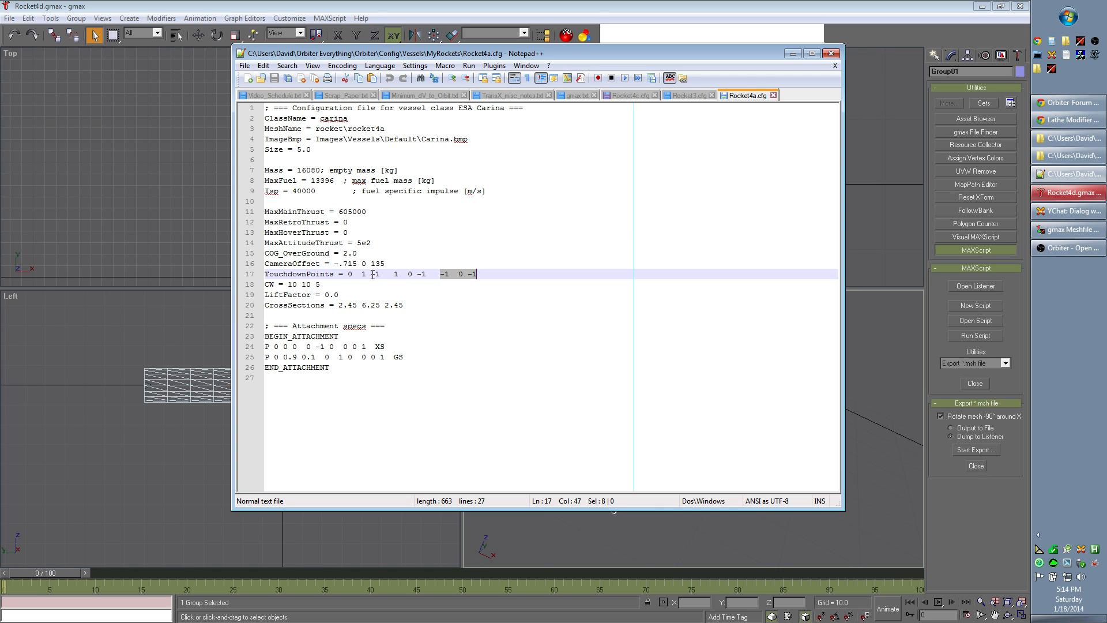
pyautogui.click(372, 274)
pyautogui.moveTo(348, 275); pyautogui.dragTo(353, 274)
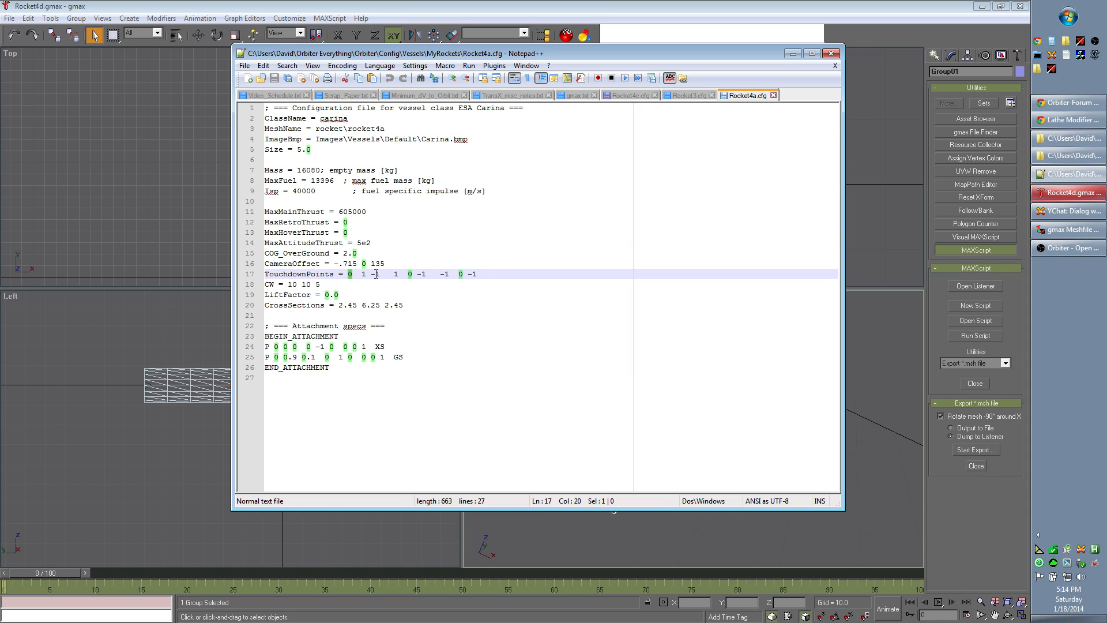
pyautogui.click(376, 274)
pyautogui.click(394, 274)
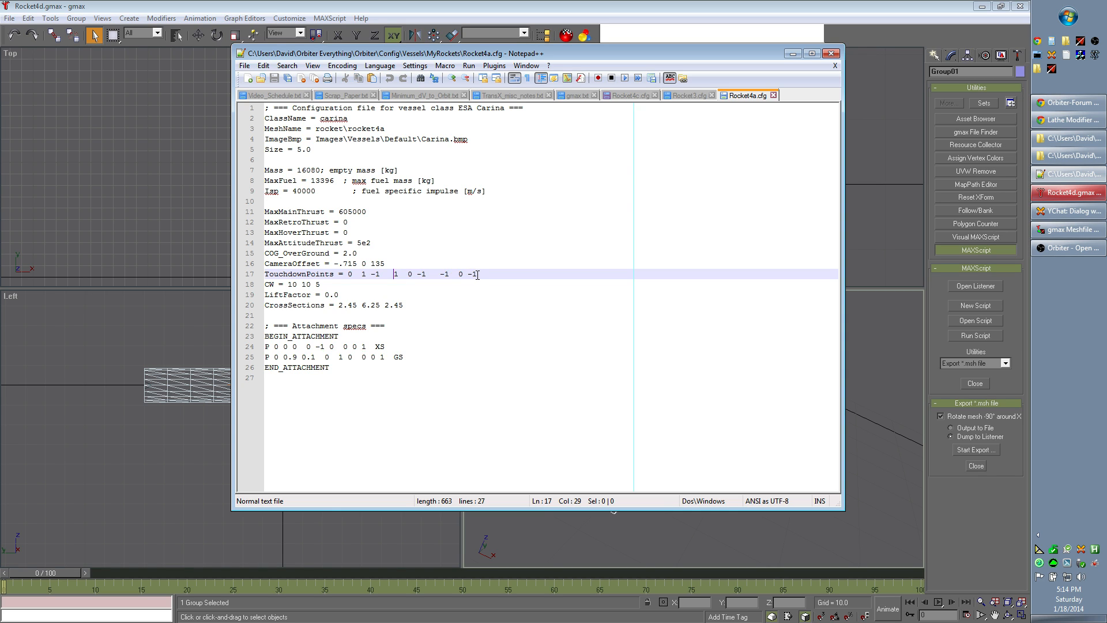
pyautogui.moveTo(481, 276); pyautogui.dragTo(468, 275)
pyautogui.click(440, 277)
pyautogui.moveTo(266, 274); pyautogui.dragTo(477, 274)
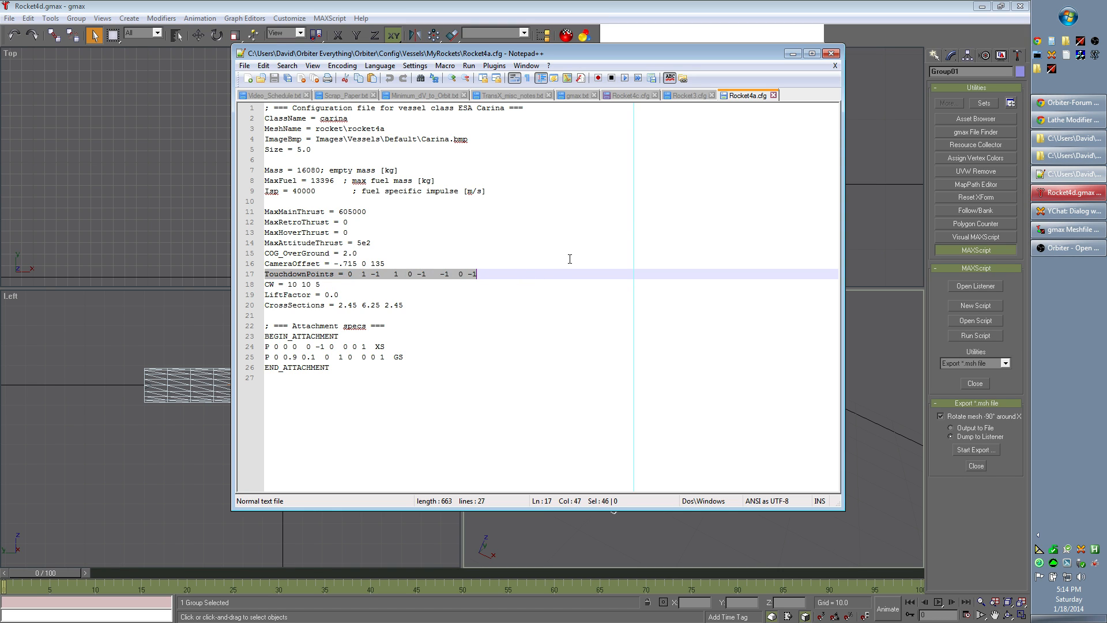
# Step: Return to Rocket4c.cfg and set the z value of the first touchdown point to -70
pyautogui.click(634, 96)
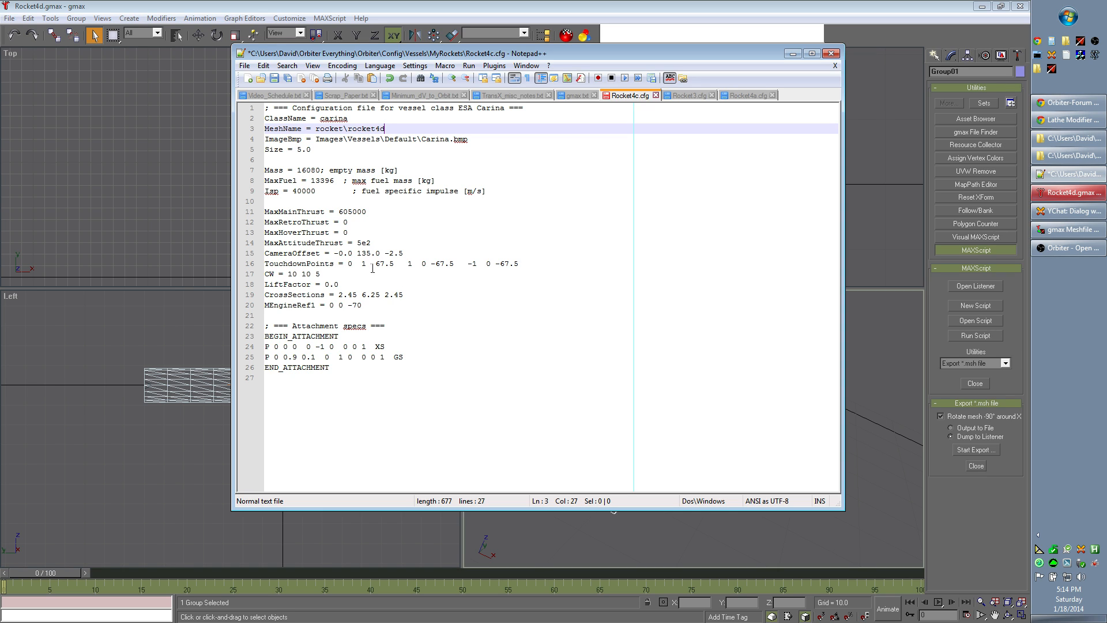
pyautogui.moveTo(347, 264); pyautogui.dragTo(395, 267)
pyautogui.click(395, 270)
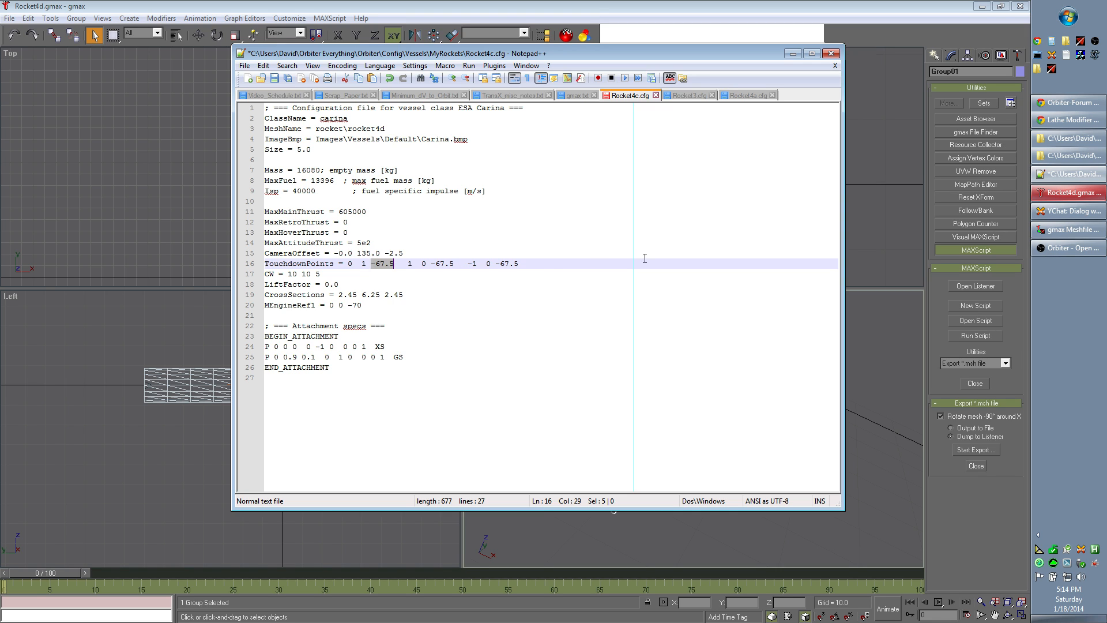
pyautogui.press('Right')
pyautogui.press('Left')
pyautogui.hotkey('shift', 'Right')
pyautogui.hotkey('shift', 'Right')
pyautogui.hotkey('shift', 'Right')
pyautogui.hotkey('shift', 'Right')
pyautogui.write('70')
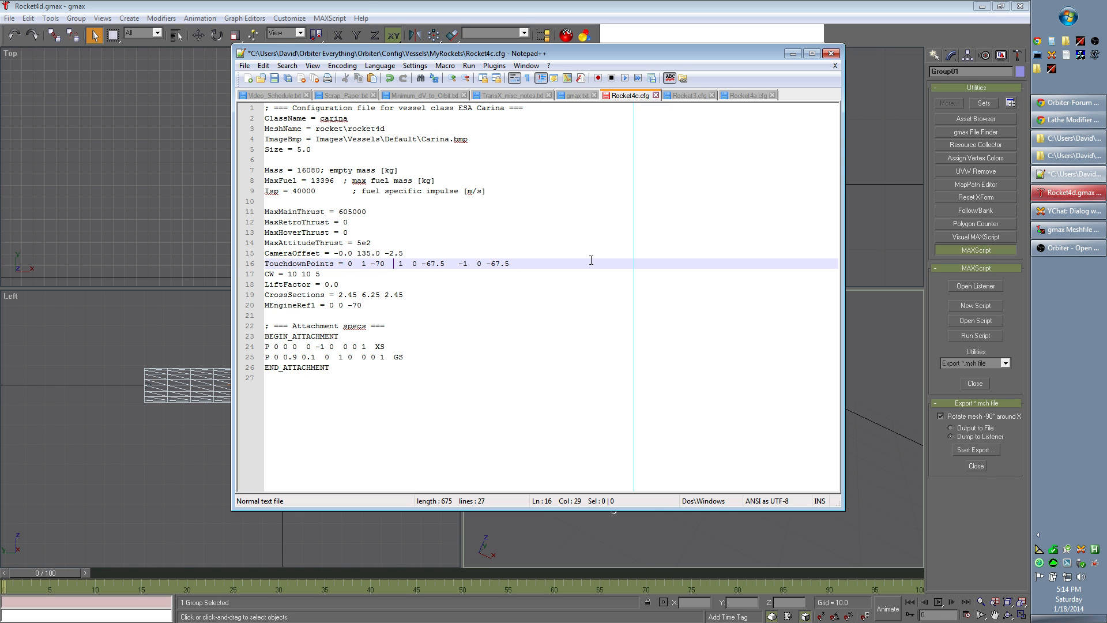
# Step: Set the z value of the second touchdown point to -70 in the TouchdownPoints line
pyautogui.press('Left')
pyautogui.hotkey('shift', 'Left')
pyautogui.hotkey('shift', 'Left')
pyautogui.hotkey('shift', 'Left')
pyautogui.hotkey('shift', 'Left')
pyautogui.hotkey('shift', 'Left')
pyautogui.hotkey('shift', 'Left')
pyautogui.hotkey('shift', 'Left')
pyautogui.hotkey('shift', 'Left')
pyautogui.press('Right')
pyautogui.press('Left')
pyautogui.hotkey('shift', 'Right')
pyautogui.hotkey('shift', 'Right')
pyautogui.hotkey('shift', 'Right')
pyautogui.hotkey('shift', 'Right')
pyautogui.hotkey('shift', 'Right')
pyautogui.hotkey('shift', 'Right')
pyautogui.hotkey('shift', 'Right')
pyautogui.hotkey('shift', 'Right')
pyautogui.hotkey('shift', 'Right')
pyautogui.hotkey('shift', 'Right')
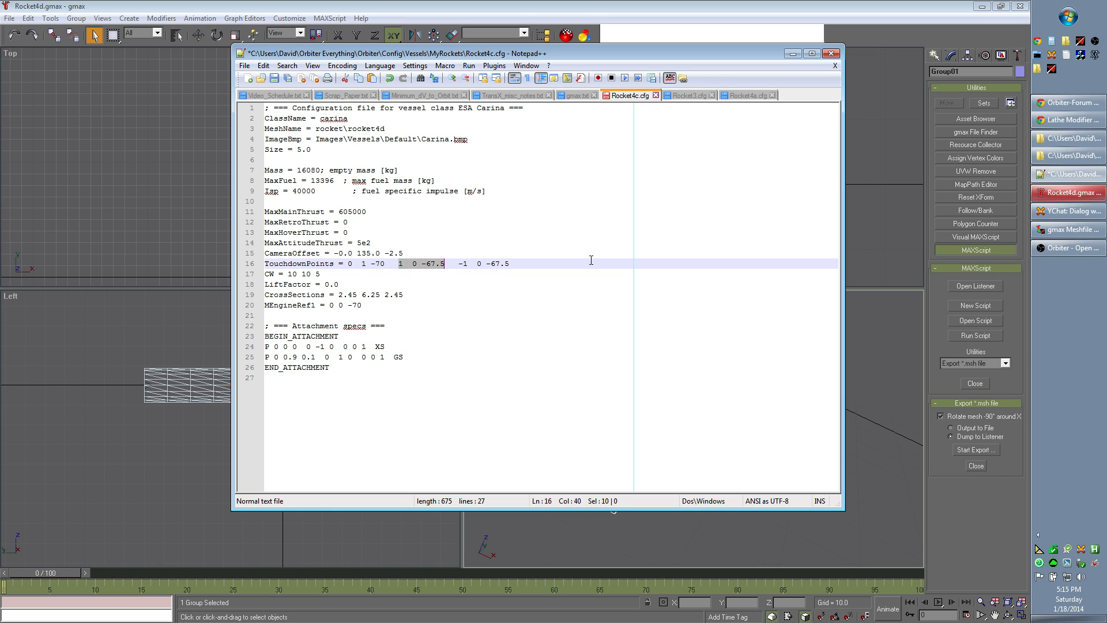
pyautogui.press('Left')
pyautogui.press('Left')
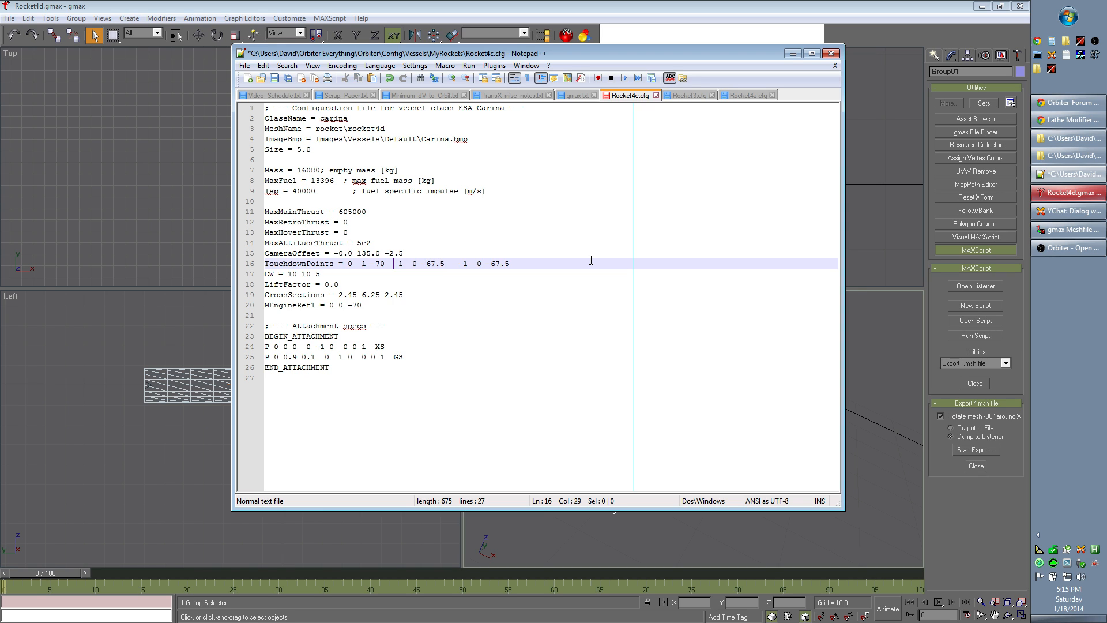
pyautogui.hotkey('shift', 'Right')
pyautogui.press('Right')
pyautogui.press('Right')
pyautogui.press('Right')
pyautogui.hotkey('shift', 'Right')
pyautogui.press('Right')
pyautogui.hotkey('shift', 'Right')
pyautogui.hotkey('shift', 'Right')
pyautogui.hotkey('shift', 'Right')
pyautogui.hotkey('shift', 'Right')
pyautogui.write('70')
# Step: Set the z value of the third touchdown point to -70
pyautogui.moveTo(451, 267); pyautogui.dragTo(555, 264)
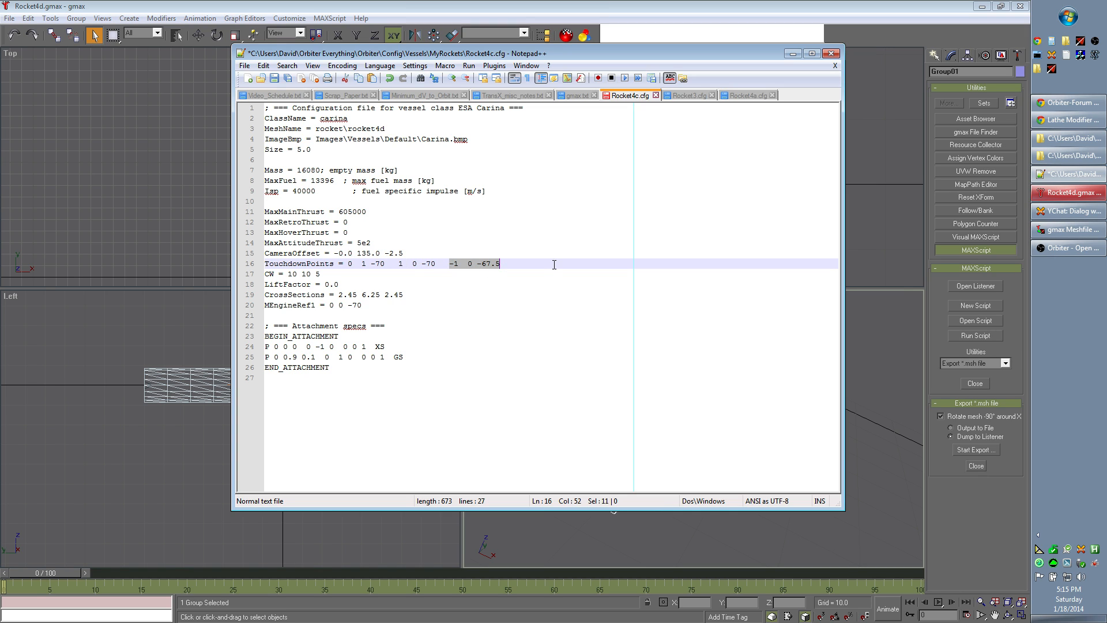
pyautogui.press('Left')
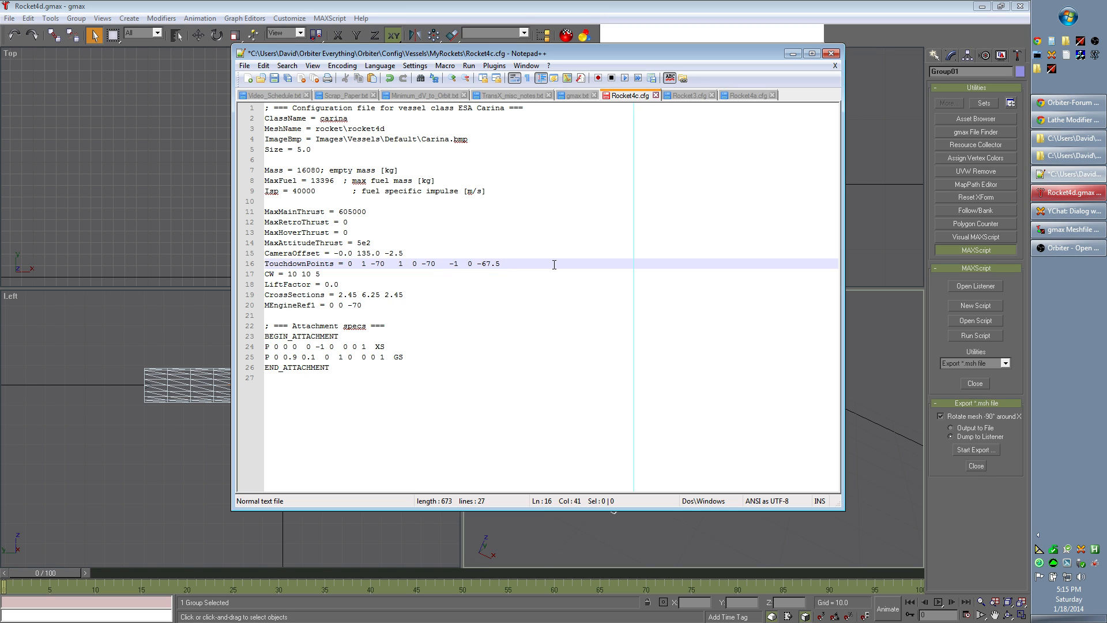
pyautogui.press('Right')
pyautogui.press('Right')
pyautogui.press('Right')
pyautogui.press('Right')
pyautogui.press('Right')
pyautogui.press('Right')
pyautogui.hotkey('shift', 'Right')
pyautogui.hotkey('shift', 'Right')
pyautogui.hotkey('shift', 'Right')
pyautogui.hotkey('shift', 'Right')
pyautogui.write('70')
# Step: Save the edited vessel configuration as a new file named Rocket4d.cfg in the MyRockets folder
pyautogui.click(244, 66)
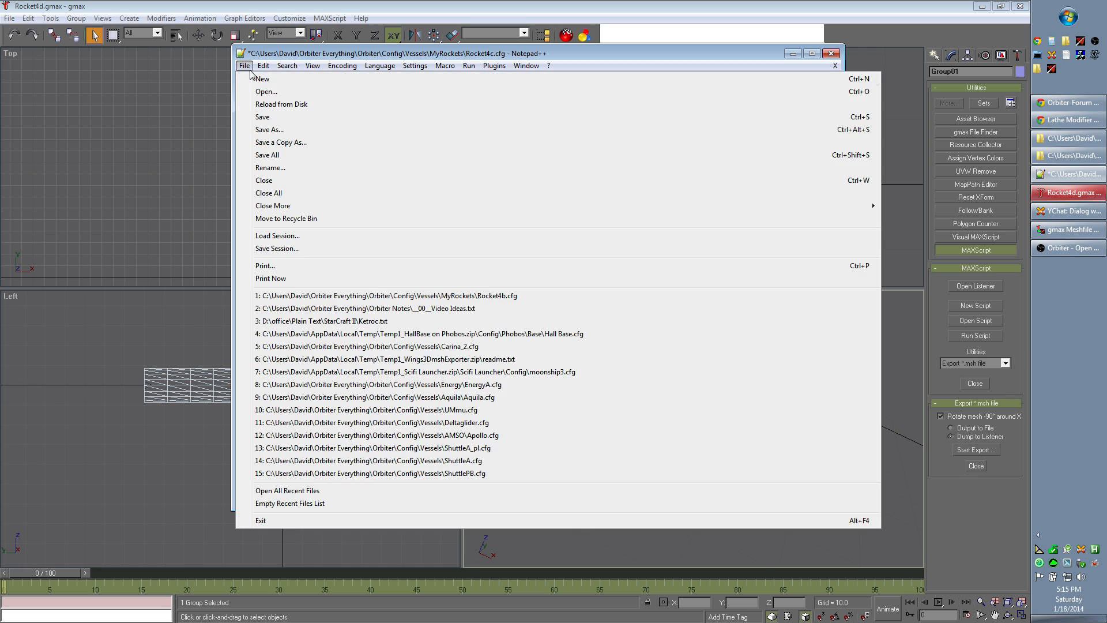
pyautogui.click(284, 130)
pyautogui.click(484, 270)
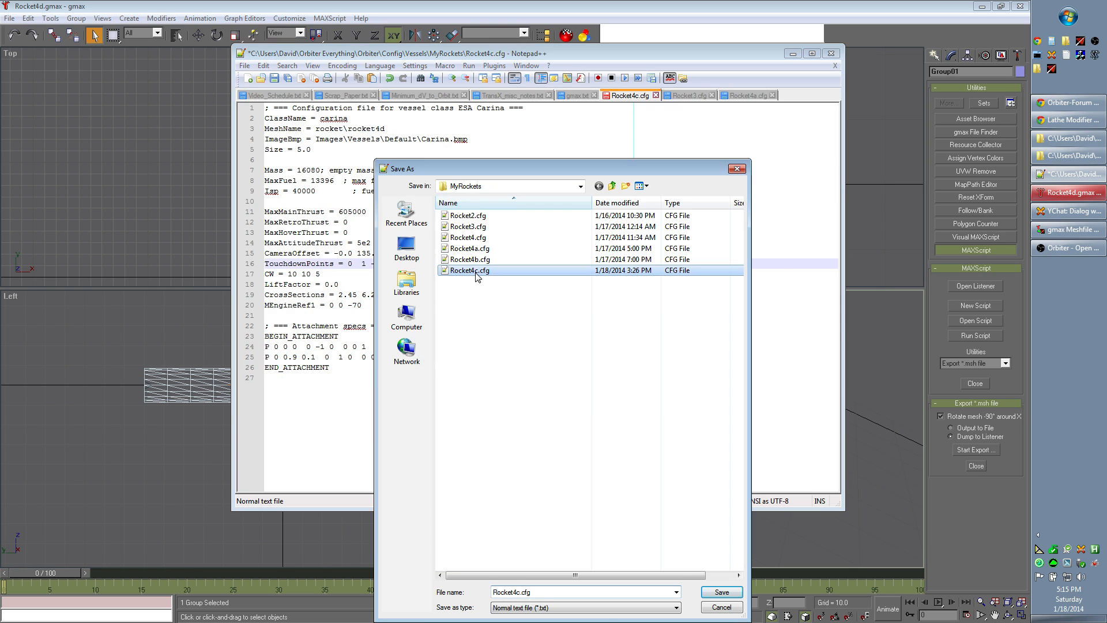
pyautogui.click(593, 592)
pyautogui.click(593, 592)
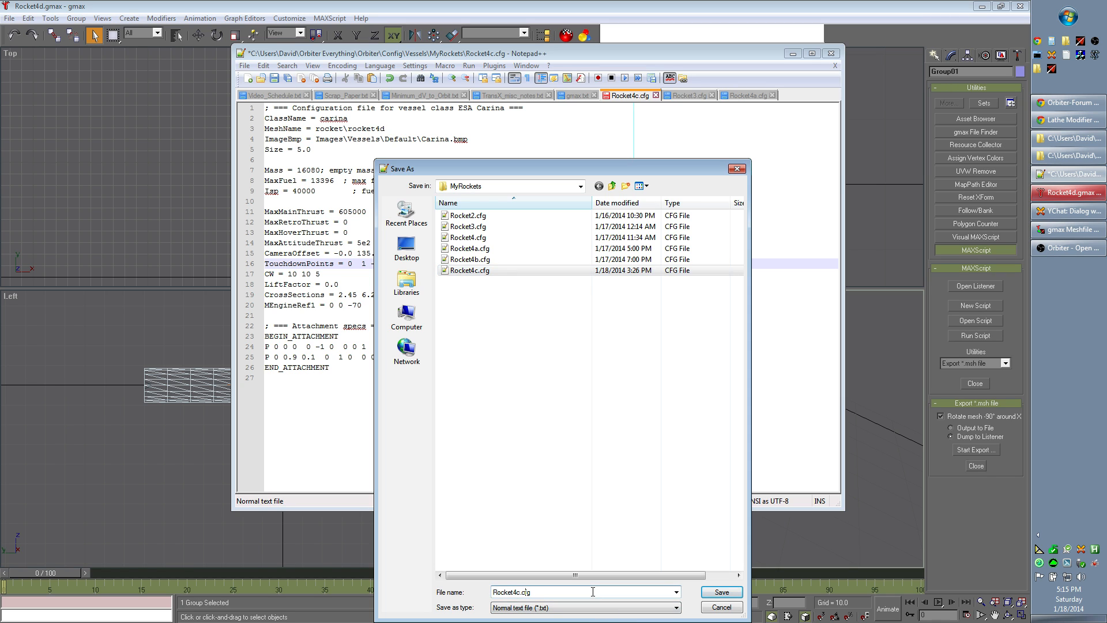
pyautogui.press('Delete')
pyautogui.write('d')
pyautogui.click(722, 593)
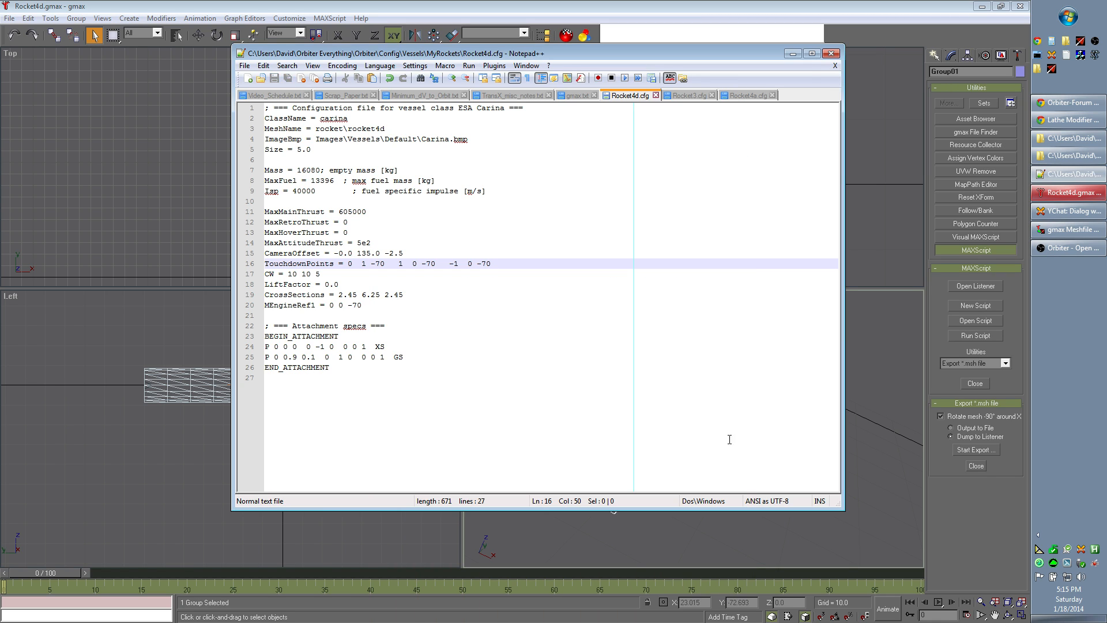
# Step: Put the text editor away, start the Orbiter Launchpad and launch the Quickstart scenario
pyautogui.click(793, 54)
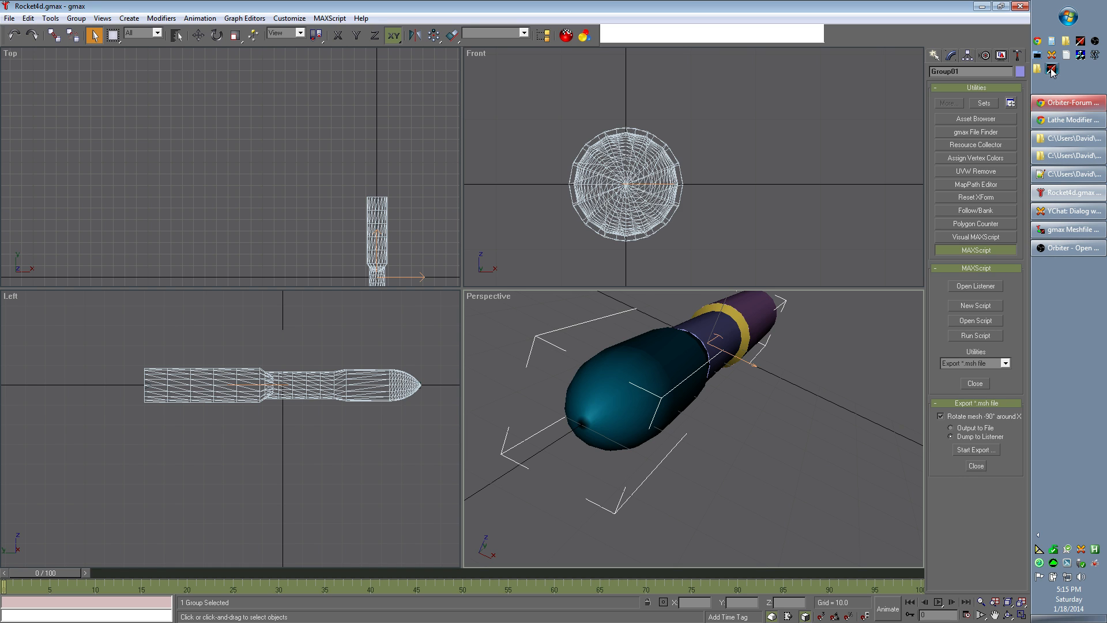
pyautogui.click(1052, 70)
pyautogui.click(659, 200)
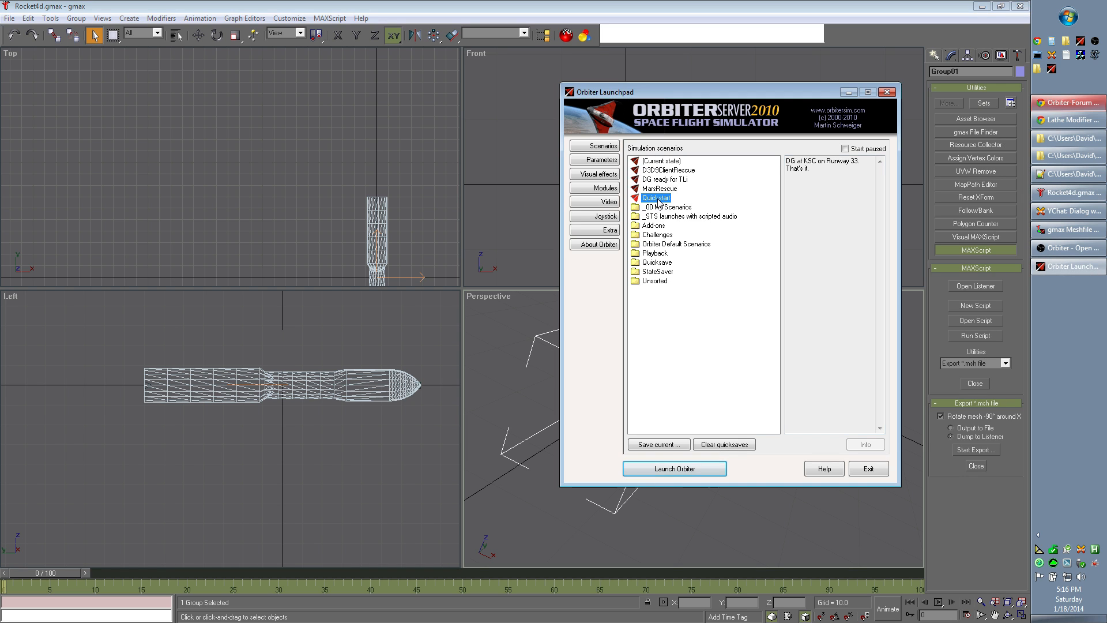
pyautogui.click(674, 470)
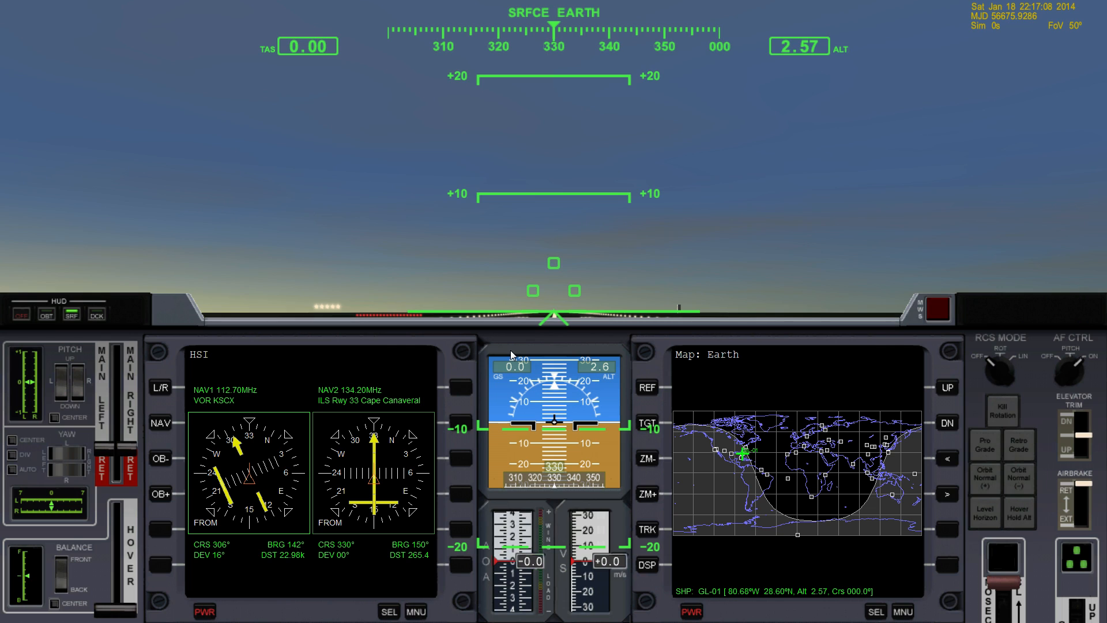
# Step: Open the Scenario Editor from Orbiter's custom functions and start creating a new vessel
pyautogui.hotkey('ctrl', 'F4')
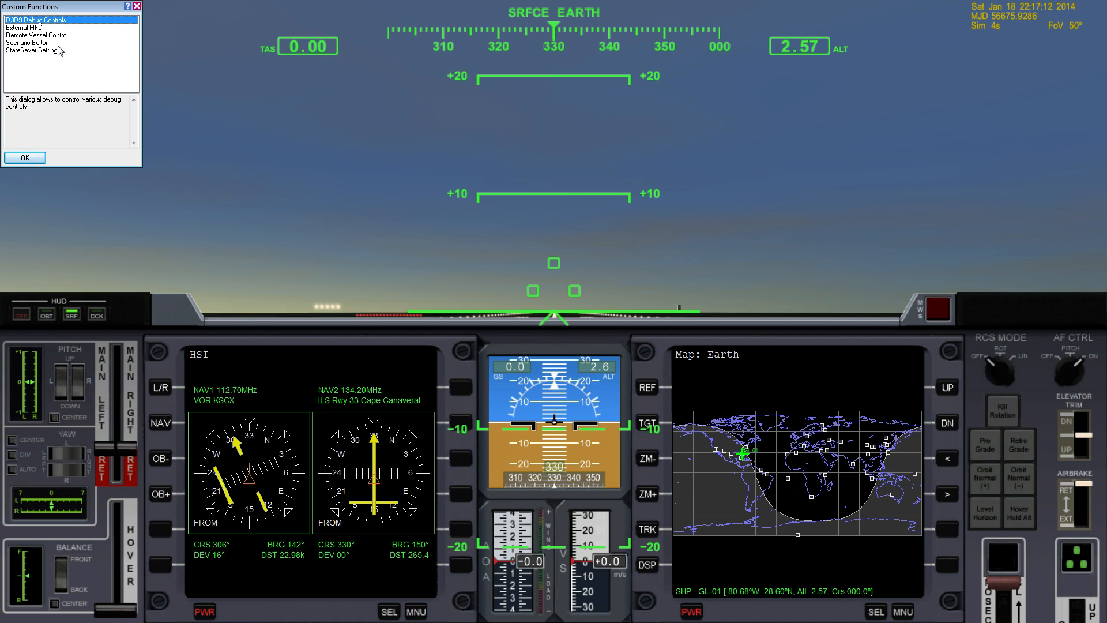
pyautogui.click(35, 43)
pyautogui.click(31, 158)
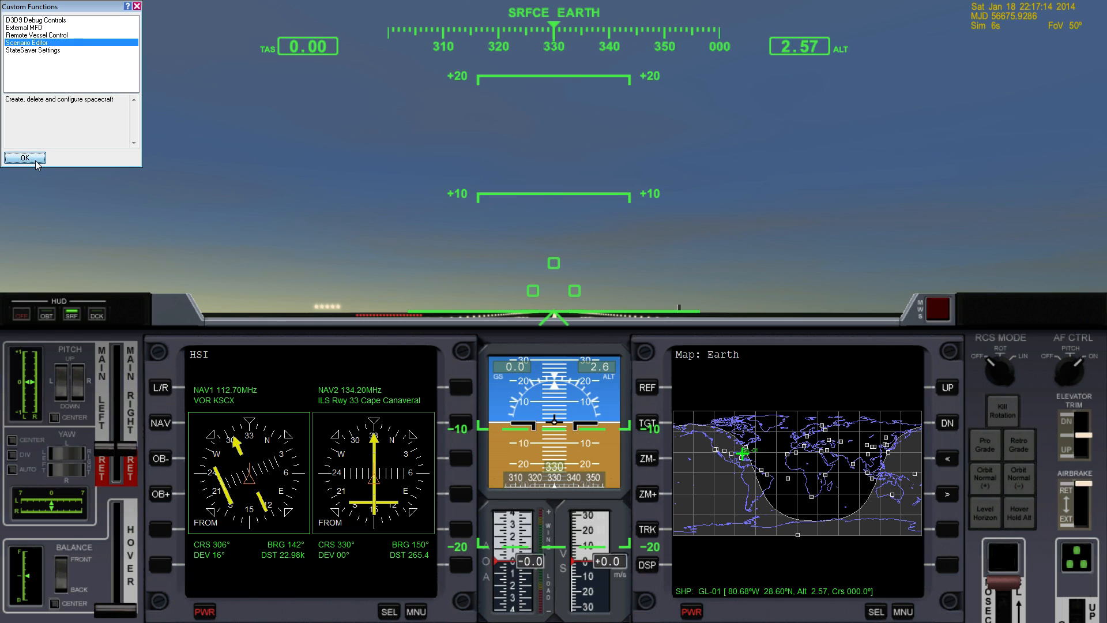
pyautogui.click(207, 173)
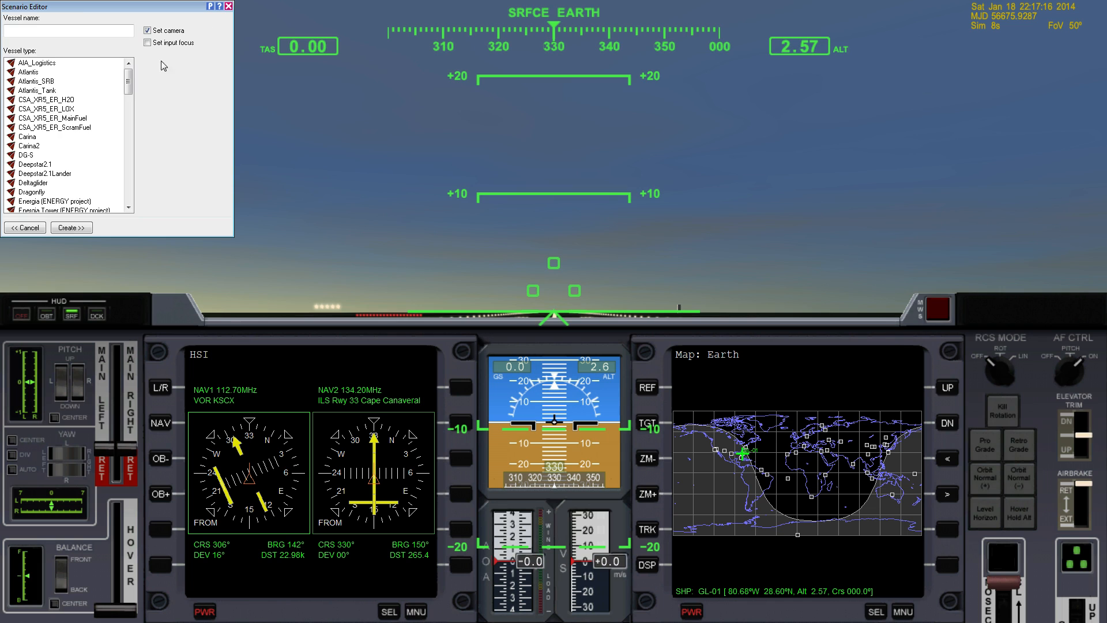
# Step: Create a vessel named R of type Rocket4d from the MyRockets folder, with the input focus set to it
pyautogui.write('R')
pyautogui.scroll(-15, 22, 170)
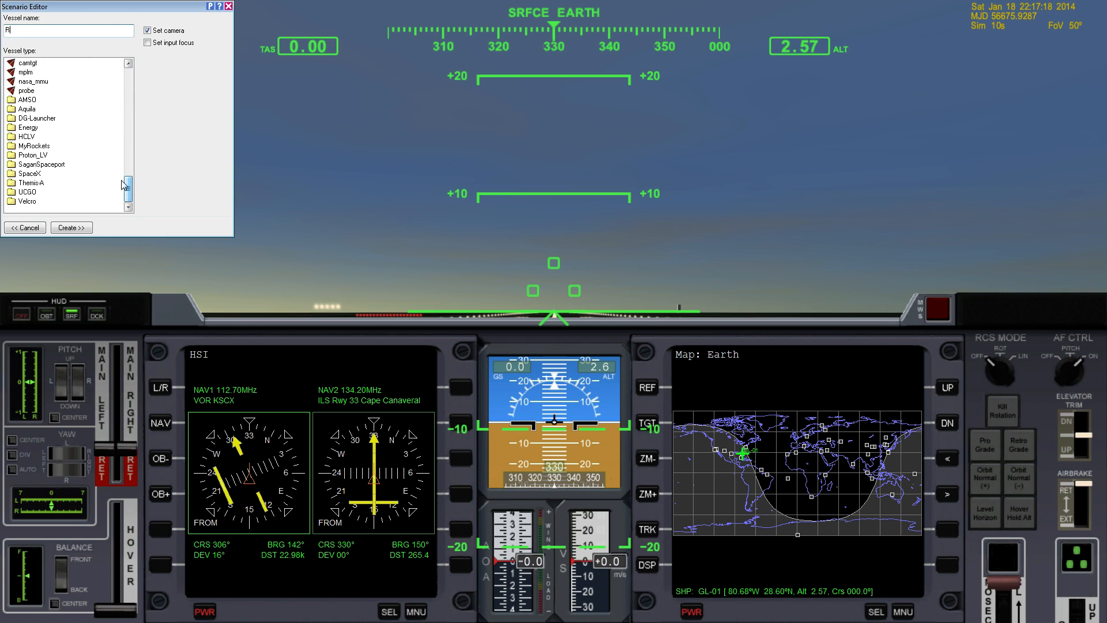
pyautogui.doubleClick(11, 147)
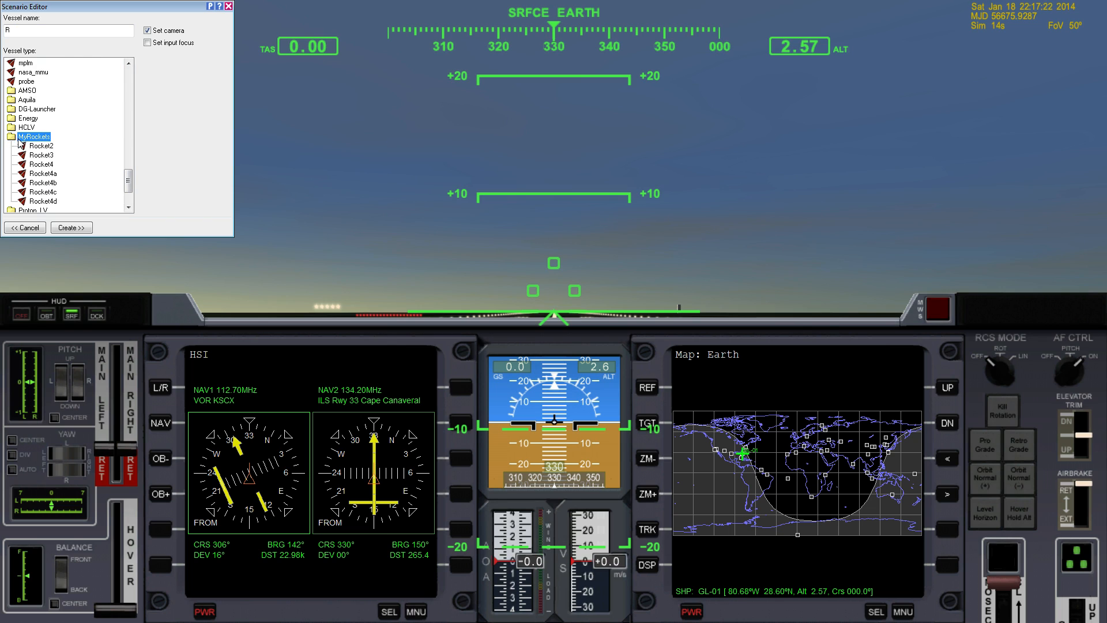
pyautogui.click(42, 201)
pyautogui.click(147, 43)
pyautogui.click(80, 231)
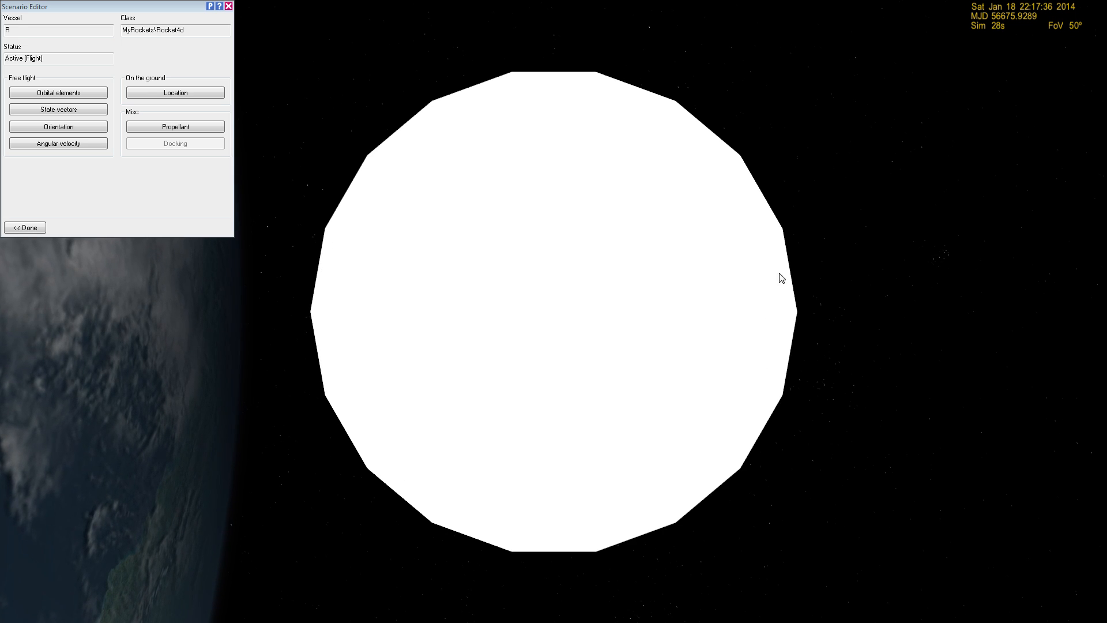
# Step: Examine the new rocket in orbit from behind, from the nose and from the side
pyautogui.scroll(-3, 802, 399)
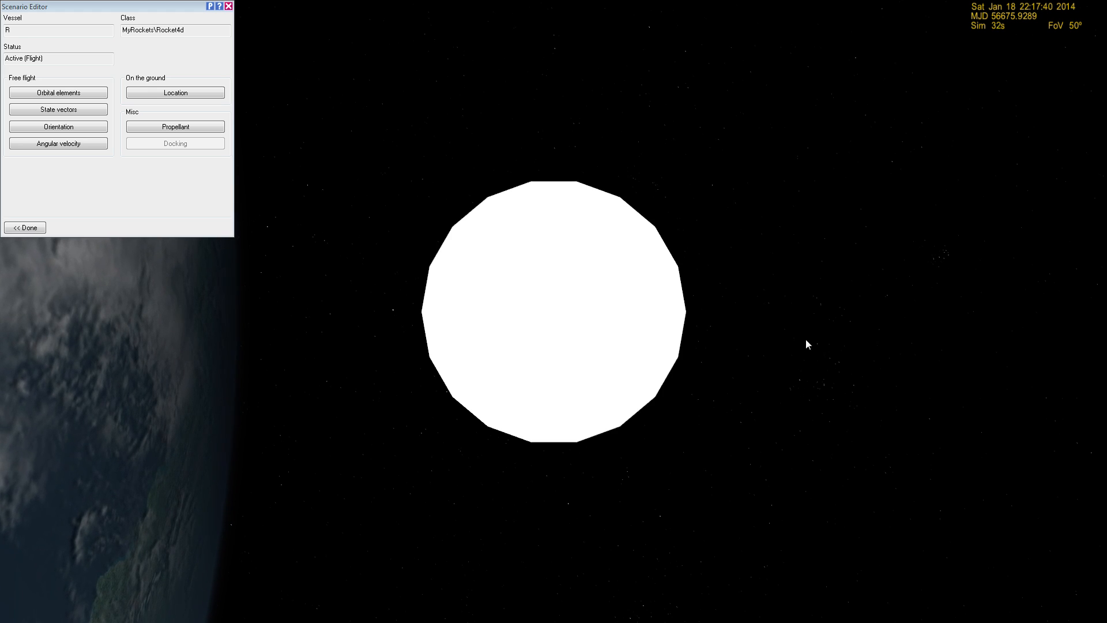
pyautogui.moveTo(856, 331); pyautogui.dragTo(610, 343, button='right')
pyautogui.scroll(-4, 884, 338)
pyautogui.scroll(-4, 880, 338)
pyautogui.moveTo(489, 397); pyautogui.dragTo(392, 381, button='right')
pyautogui.scroll(4, 489, 397)
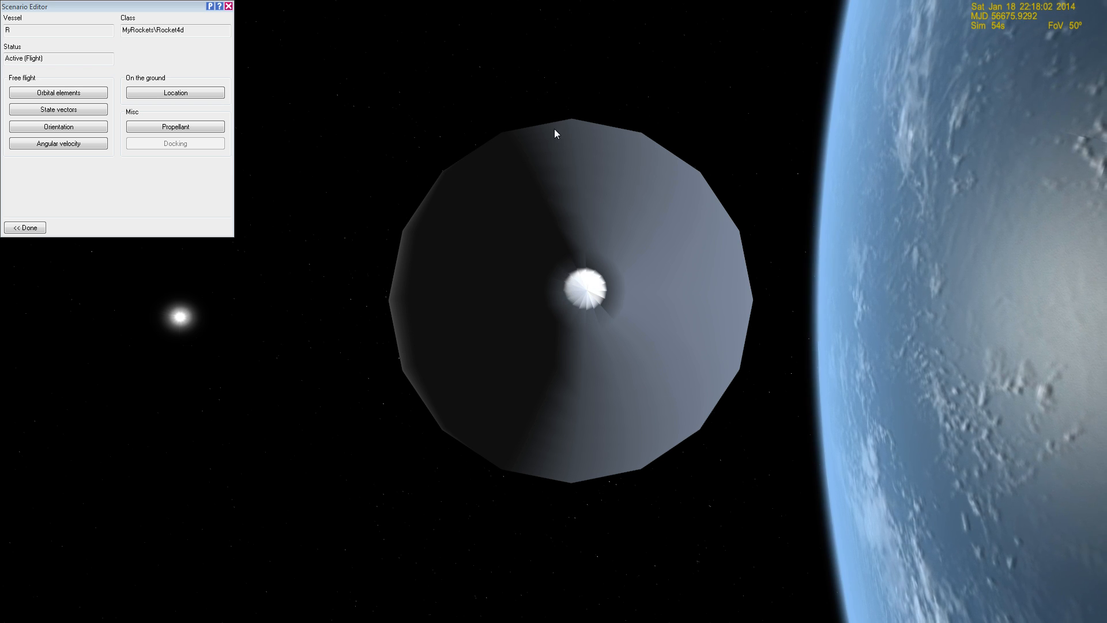
pyautogui.moveTo(497, 419); pyautogui.dragTo(615, 423, button='right')
pyautogui.scroll(-4, 498, 416)
pyautogui.moveTo(497, 414); pyautogui.dragTo(609, 461, button='right')
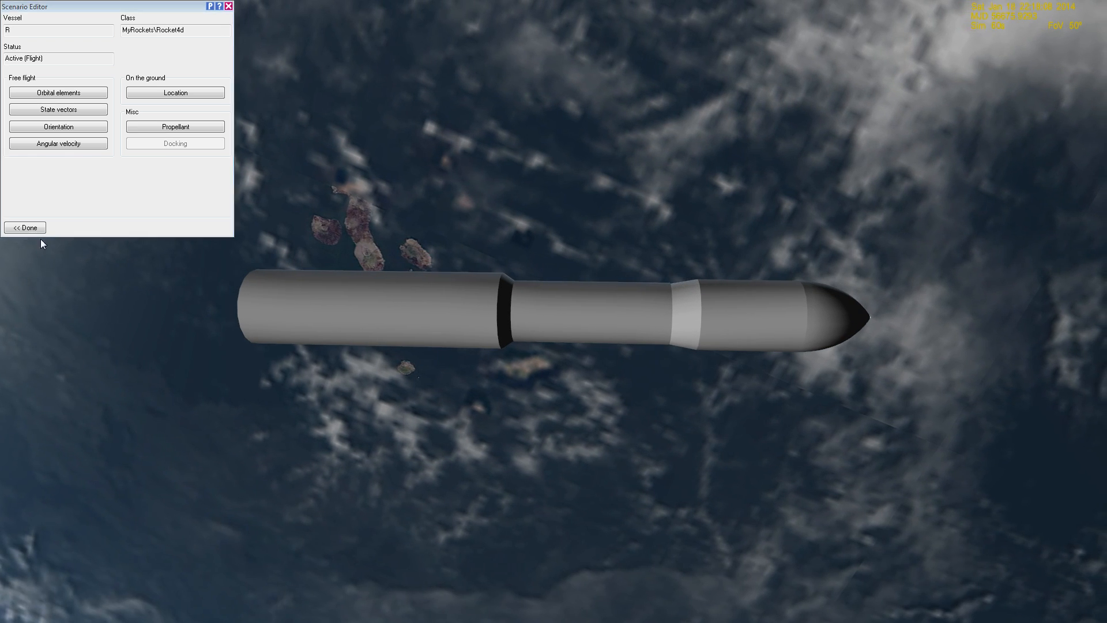
# Step: Place the rocket on landing pad 1 of the Cape Canaveral base, finish the scenario editing and view it on the pad
pyautogui.click(186, 93)
pyautogui.click(221, 72)
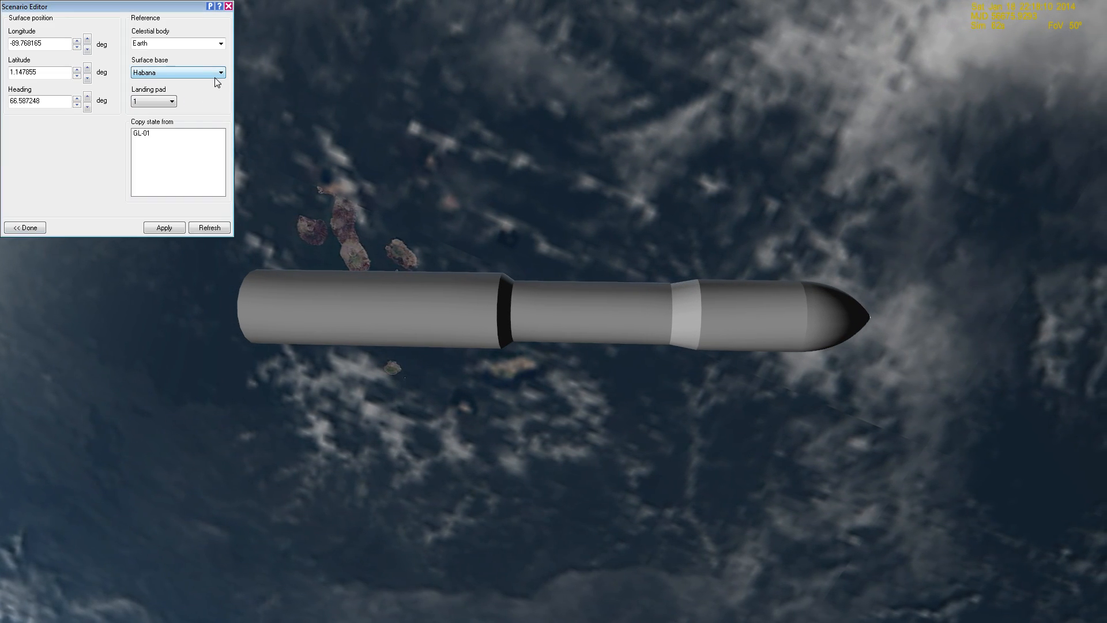
pyautogui.click(221, 74)
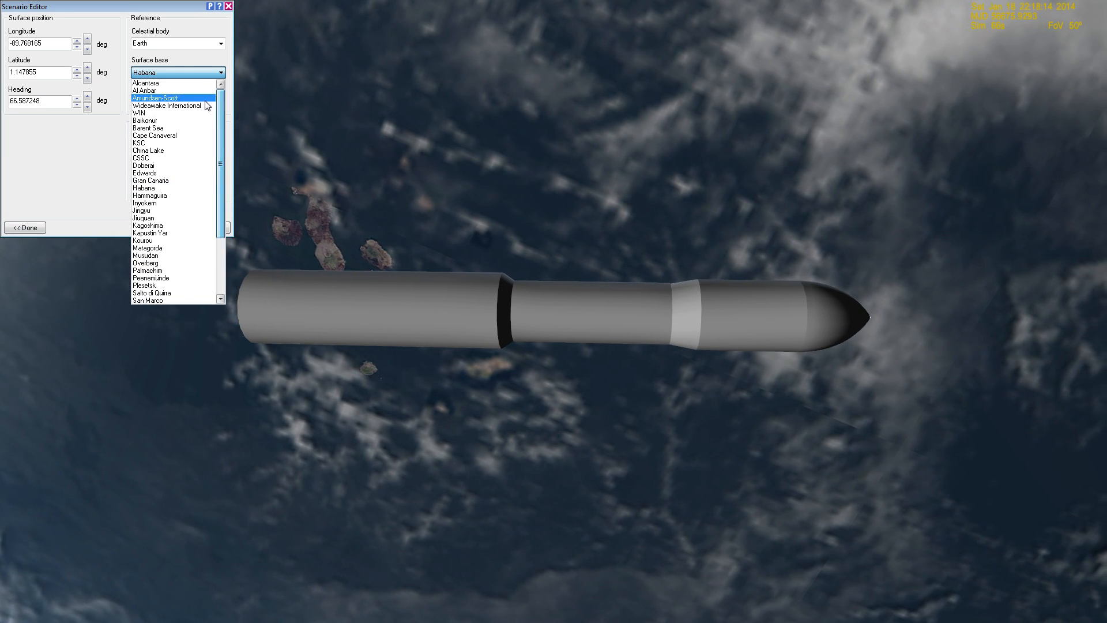
pyautogui.click(192, 136)
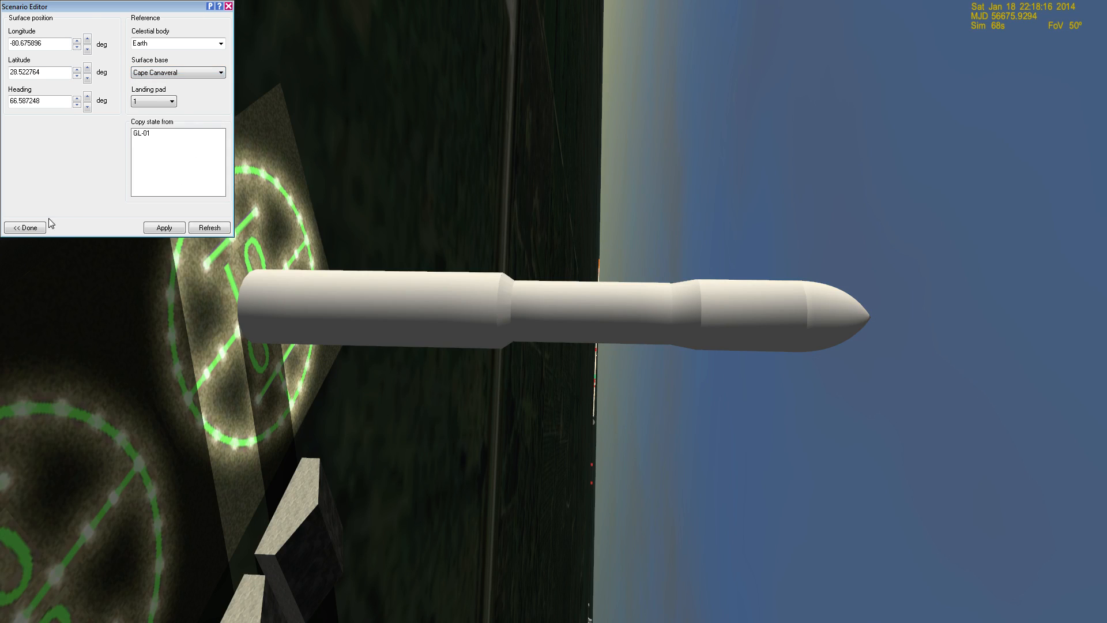
pyautogui.click(34, 227)
pyautogui.click(37, 228)
pyautogui.click(37, 229)
pyautogui.moveTo(638, 480); pyautogui.dragTo(467, 410, button='right')
pyautogui.moveTo(697, 554); pyautogui.dragTo(952, 466, button='right')
pyautogui.scroll(-3, 693, 485)
pyautogui.press('F2')
pyautogui.press('F2')
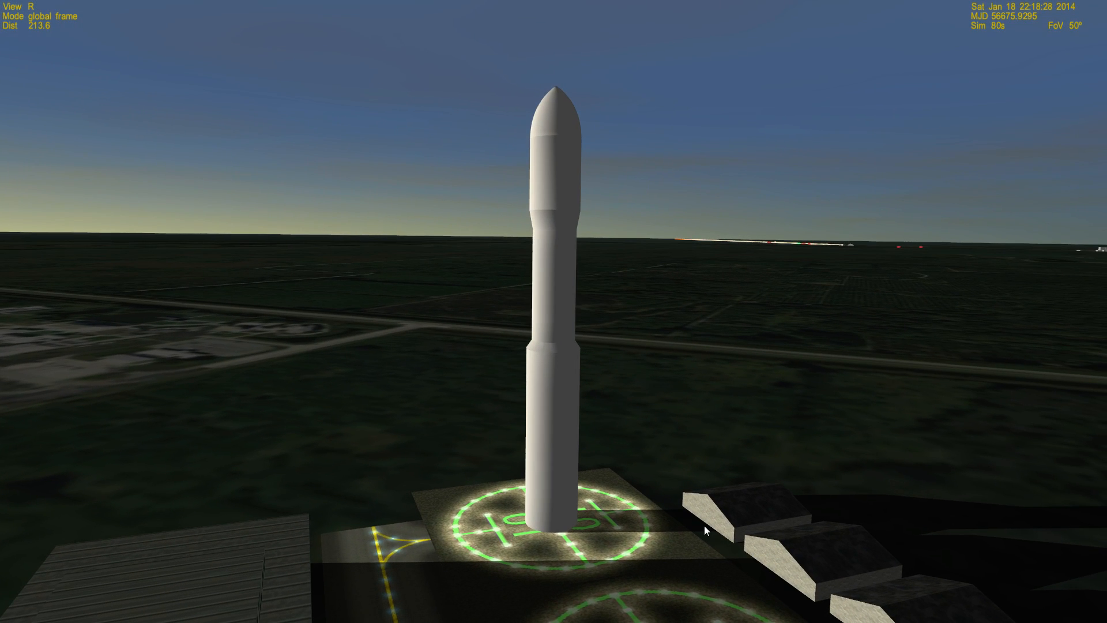
# Step: Switch to Notepad++, compare the touchdown points in Rocket4d.cfg, Rocket3.cfg and Rocket4a.cfg, and return to Orbiter
pyautogui.hotkey('alt', 'Tab')
pyautogui.hotkey('alt', 'Tab')
pyautogui.hotkey('alt', 'Tab')
pyautogui.hotkey('alt', 'Tab')
pyautogui.hotkey('alt', 'Tab')
pyautogui.hotkey('alt', 'Tab')
pyautogui.hotkey('alt', 'Tab')
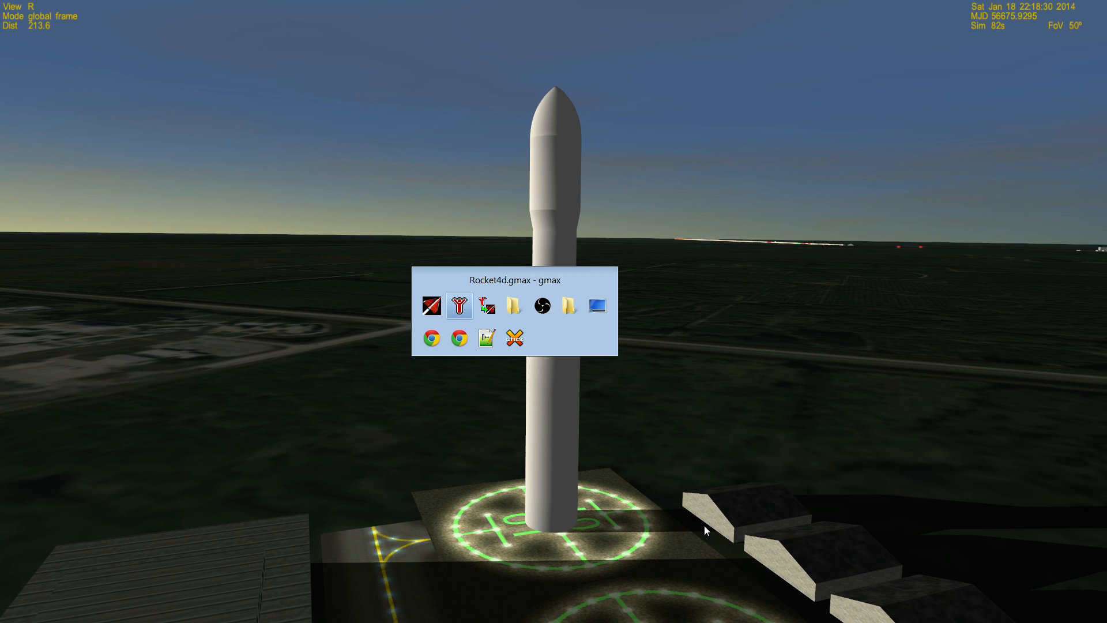
pyautogui.hotkey('alt', 'Tab')
pyautogui.hotkey('alt', 'Tab')
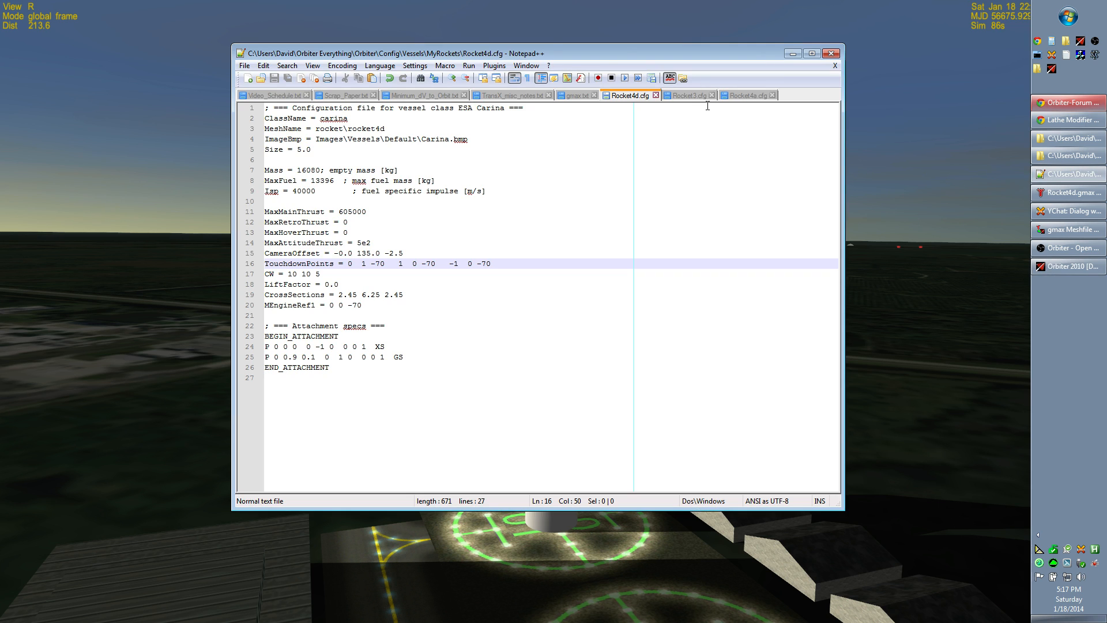
pyautogui.click(695, 97)
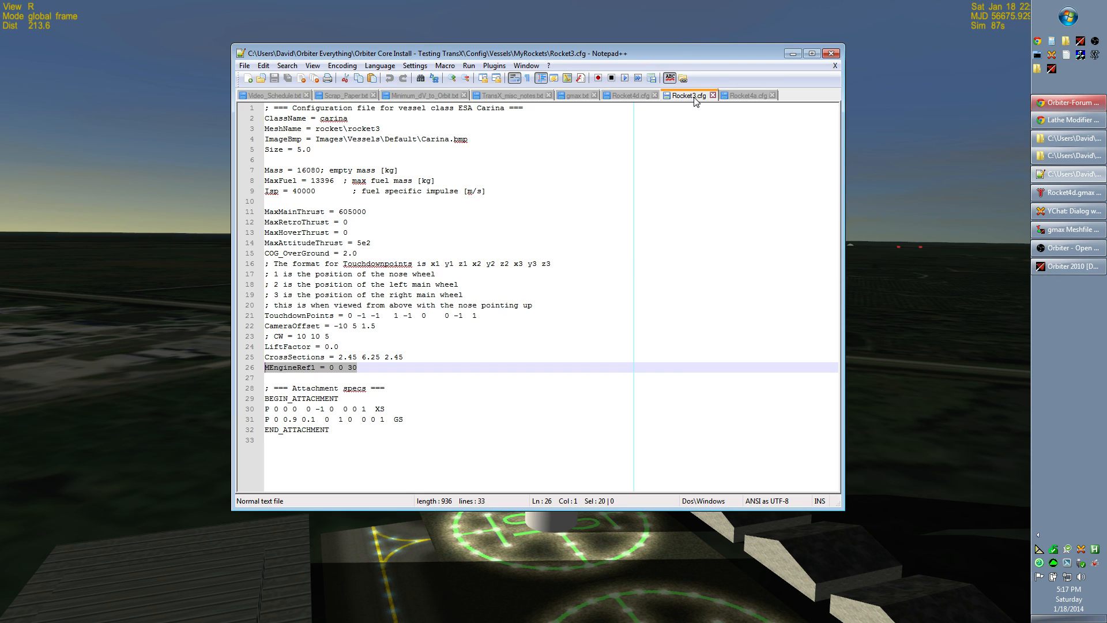
pyautogui.click(744, 96)
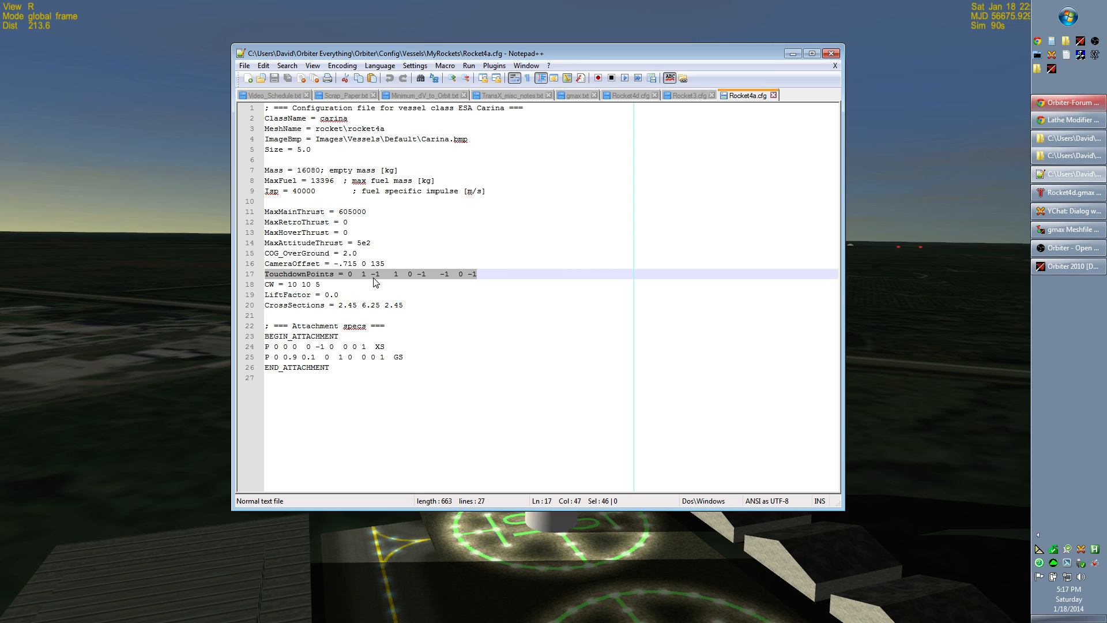
pyautogui.hotkey('alt', 'Tab')
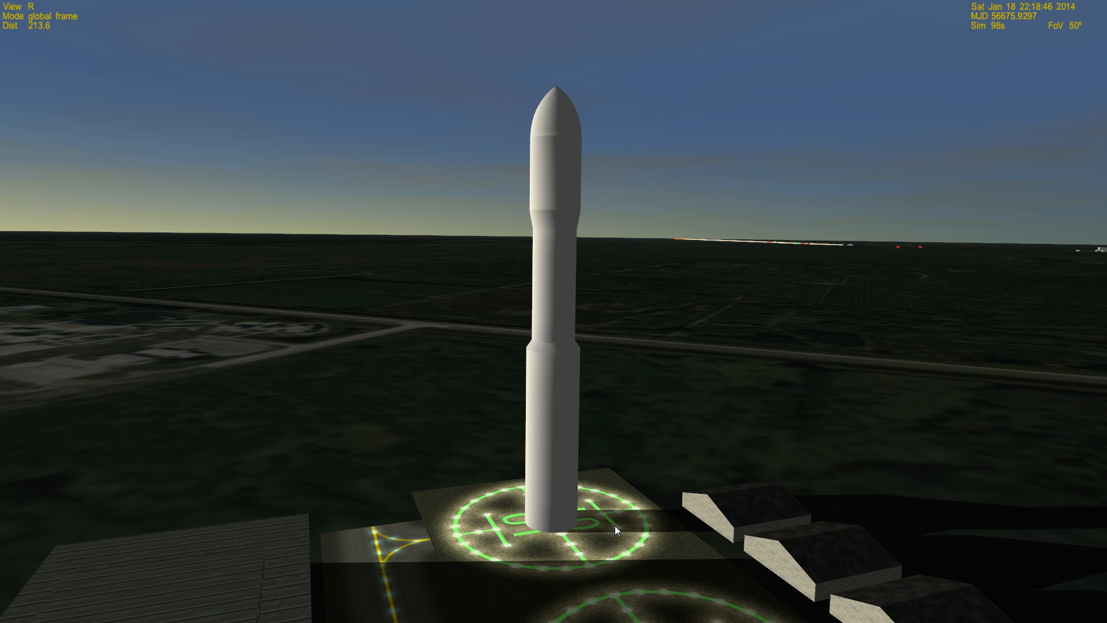
# Step: Check the rocket on the pad, enter the cockpit view and launch with the main engine at full thrust
pyautogui.moveTo(629, 355); pyautogui.dragTo(638, 354, button='right')
pyautogui.moveTo(648, 408); pyautogui.dragTo(647, 408, button='right')
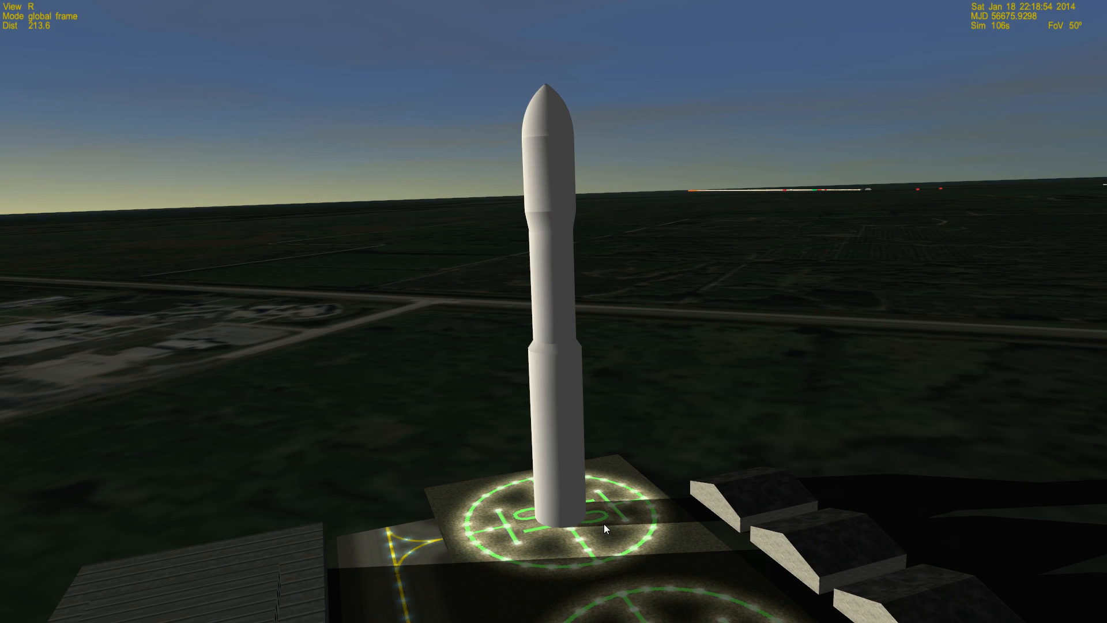
pyautogui.moveTo(586, 527); pyautogui.dragTo(587, 530, button='right')
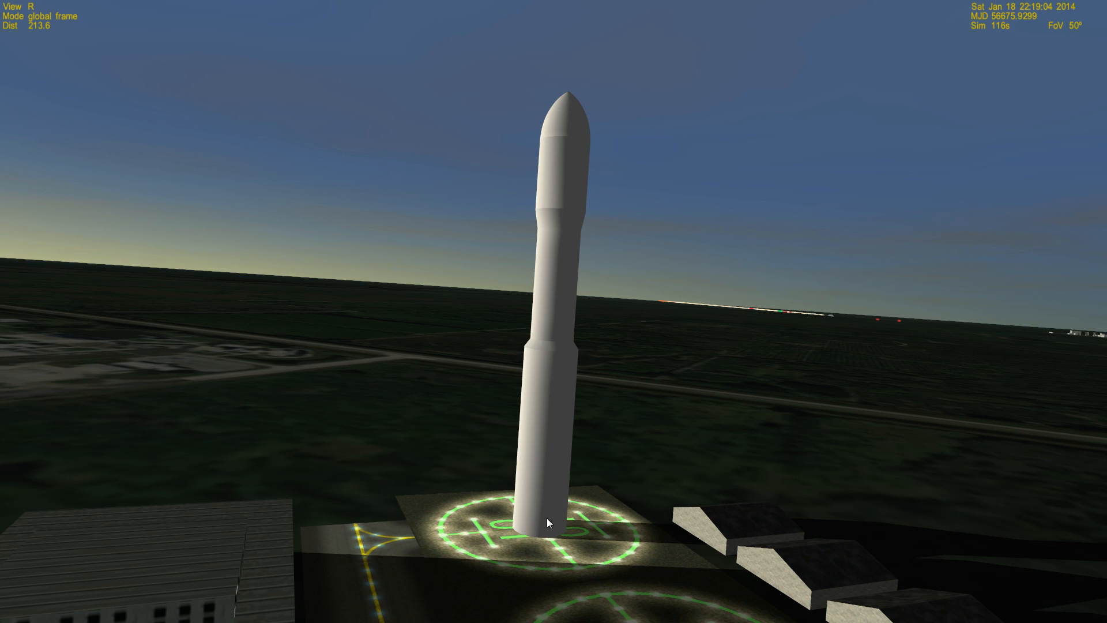
pyautogui.press('F1')
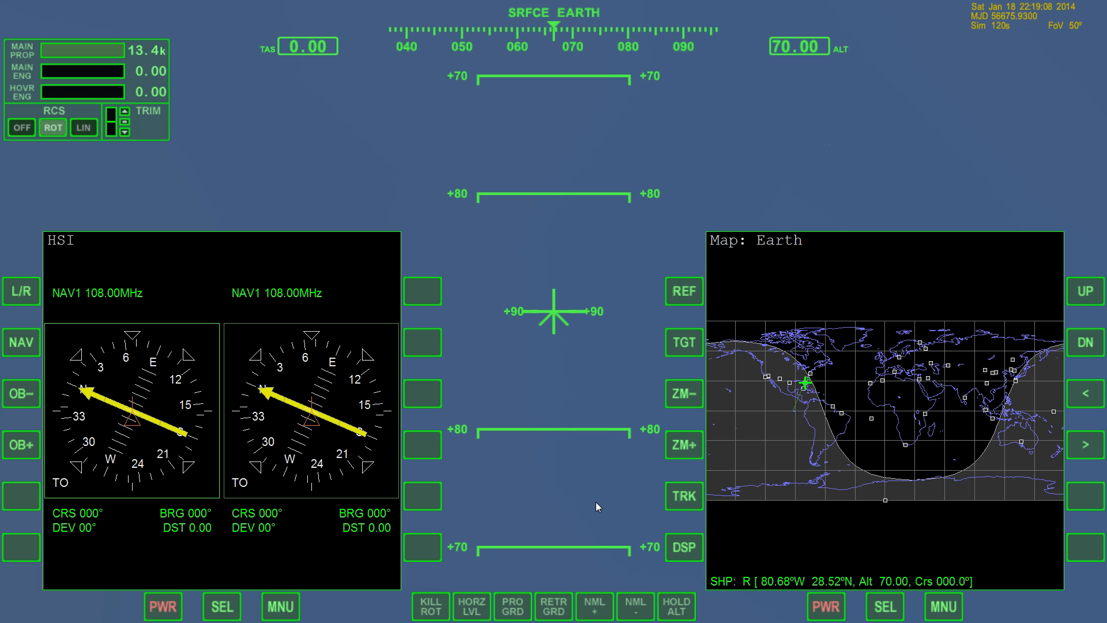
pyautogui.press('ctrl+KP_Add')
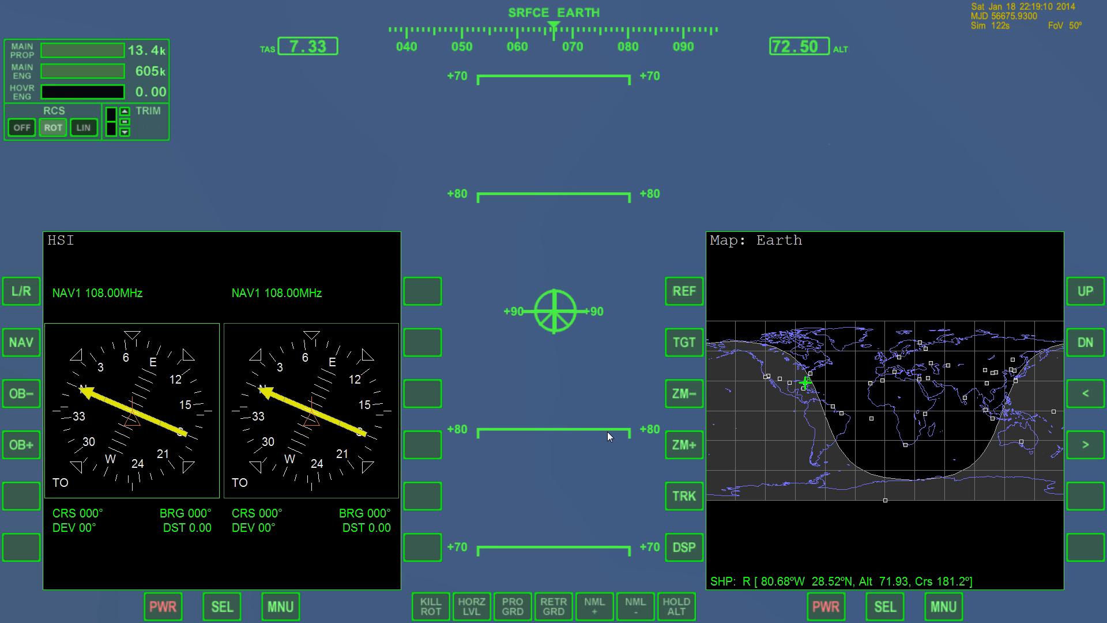
pyautogui.press('KP_Divide')
pyautogui.press('KP_Divide')
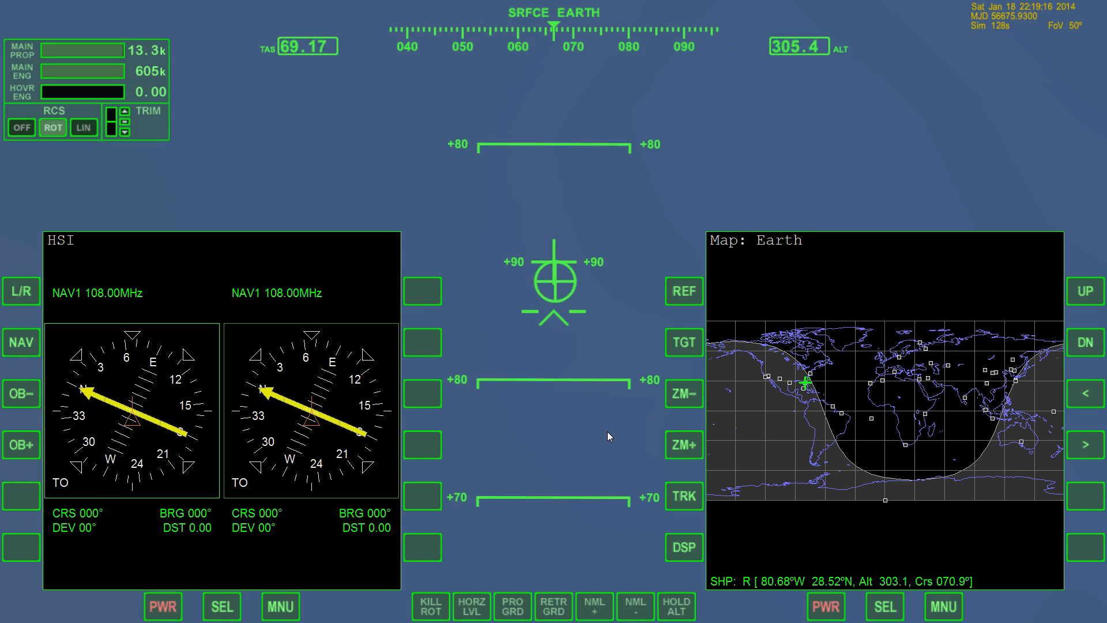
# Step: Inspect the engine exhaust at the rocket's base from the external view while it climbs
pyautogui.press('F1')
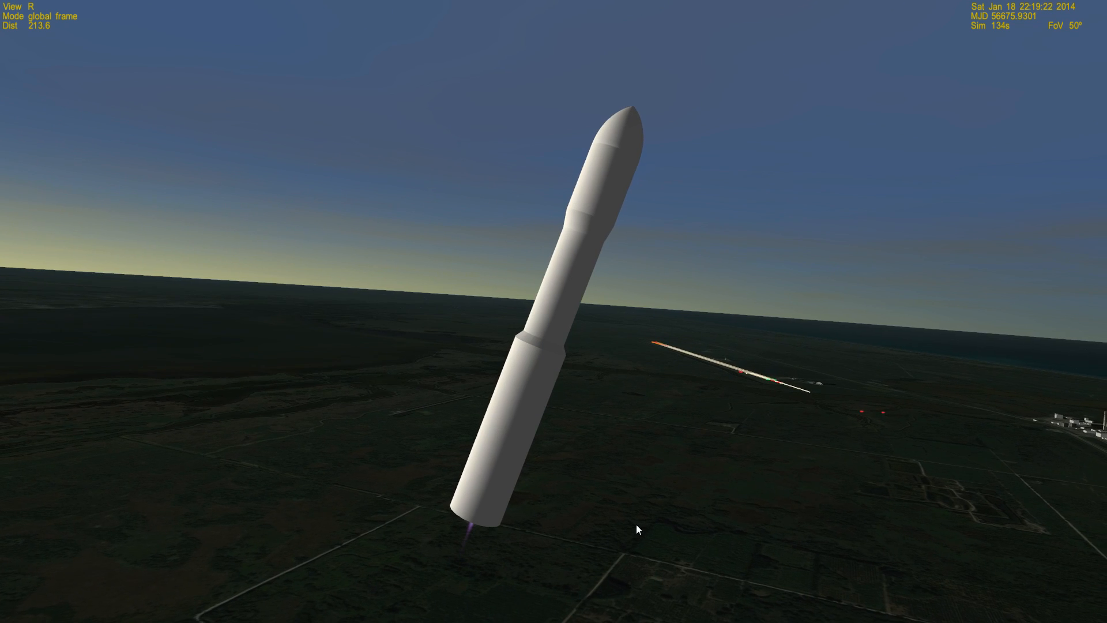
pyautogui.moveTo(646, 525); pyautogui.dragTo(539, 614, button='right')
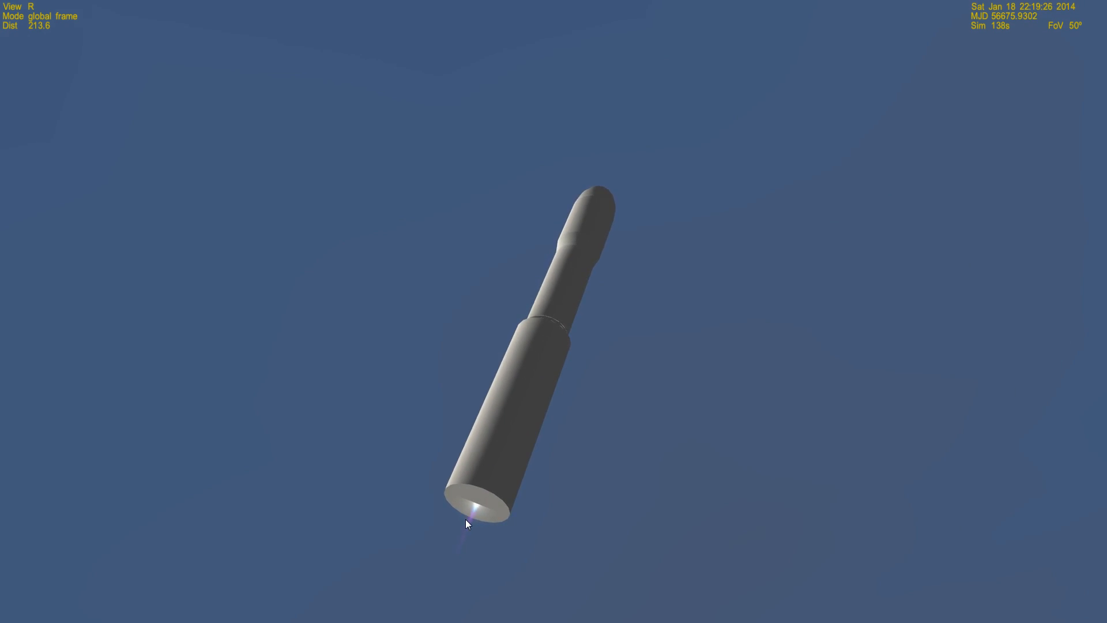
pyautogui.moveTo(663, 476); pyautogui.dragTo(650, 485, button='right')
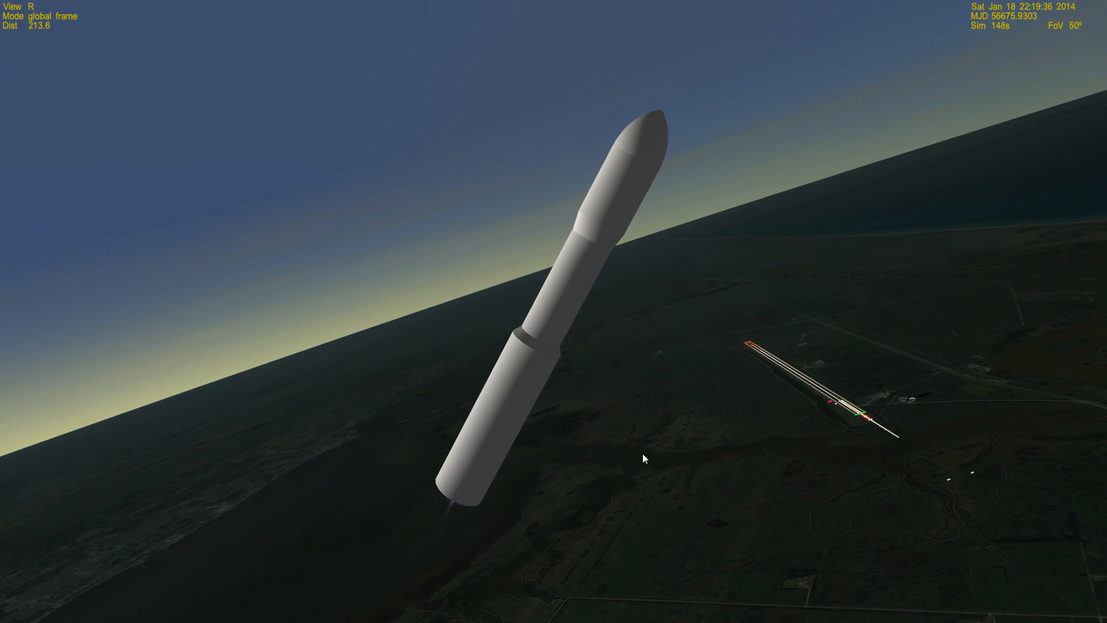
pyautogui.moveTo(642, 454); pyautogui.dragTo(601, 462, button='right')
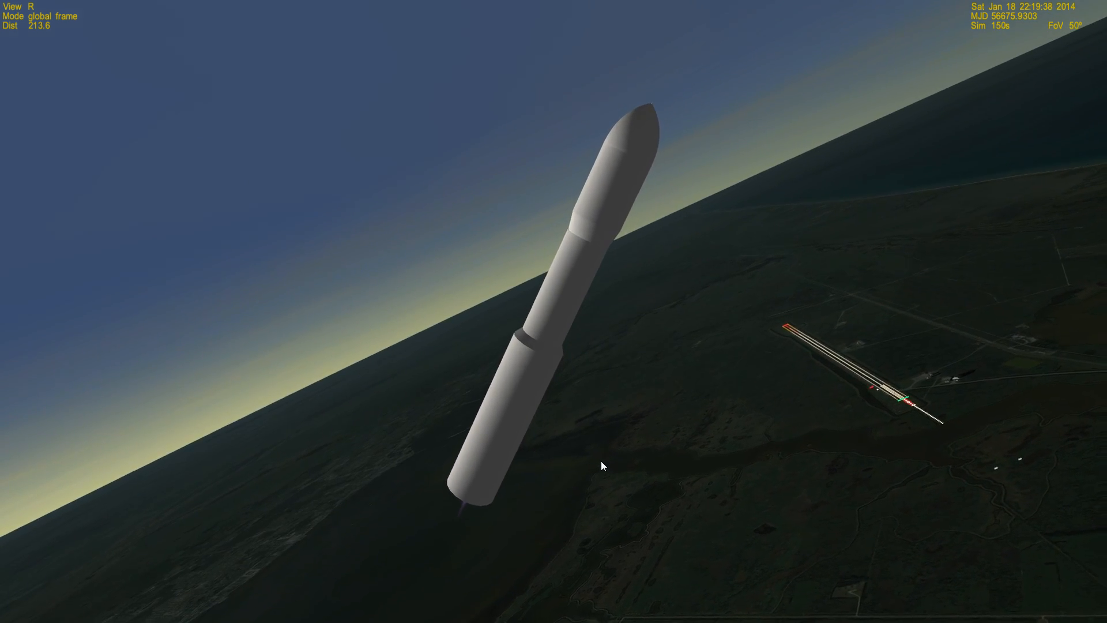
pyautogui.press('F2')
pyautogui.press('F2')
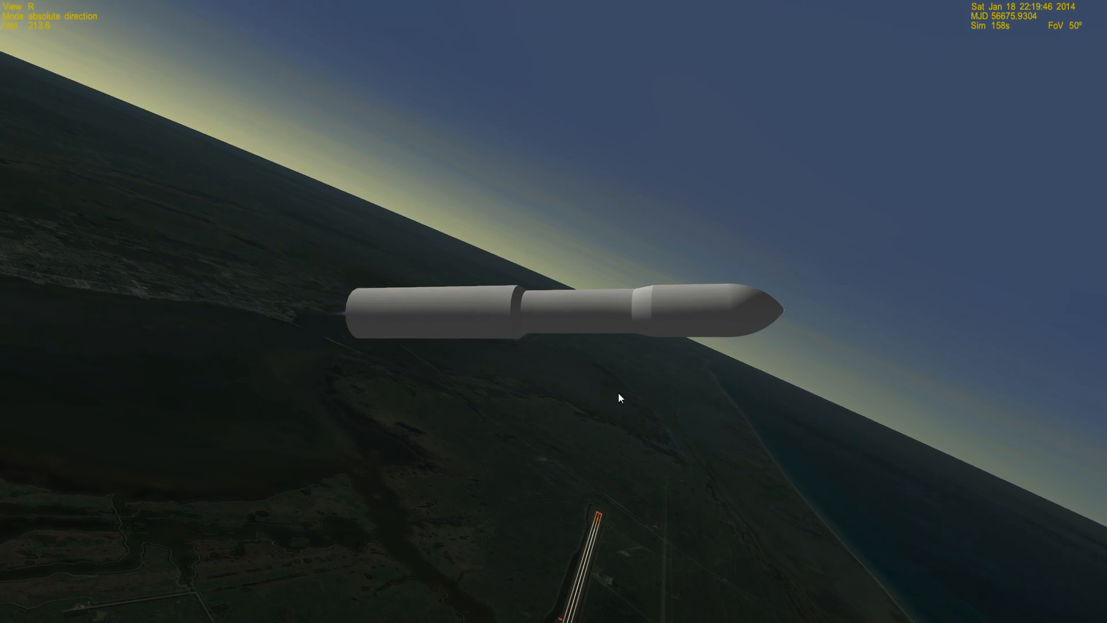
# Step: Go back to the cockpit, stop the rotation and exit the simulation to the Launchpad
pyautogui.press('F1')
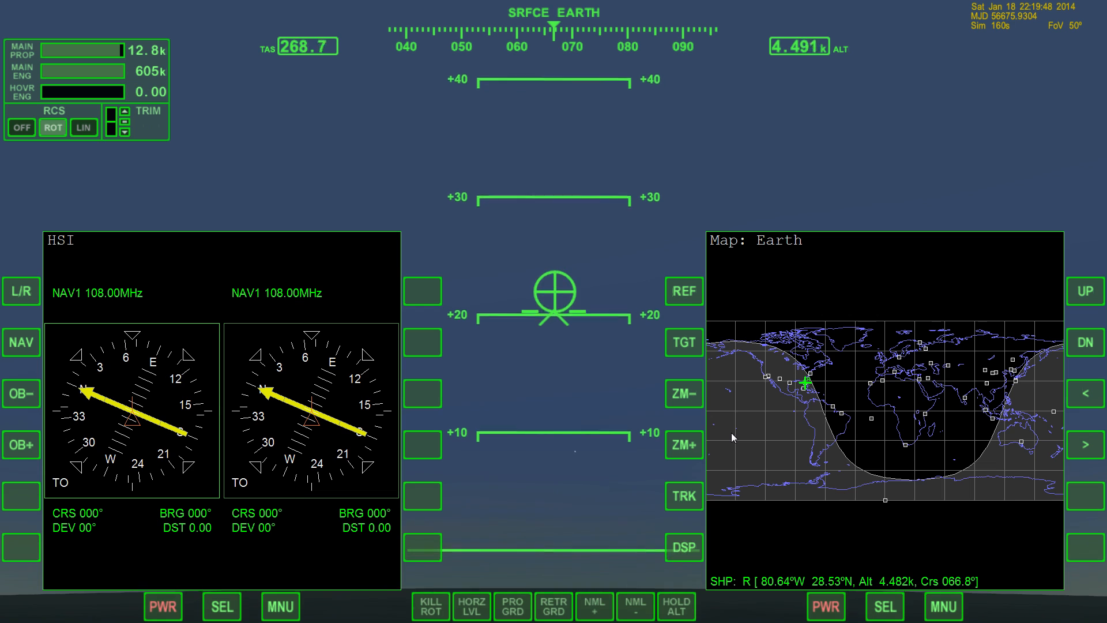
pyautogui.press('KP_5')
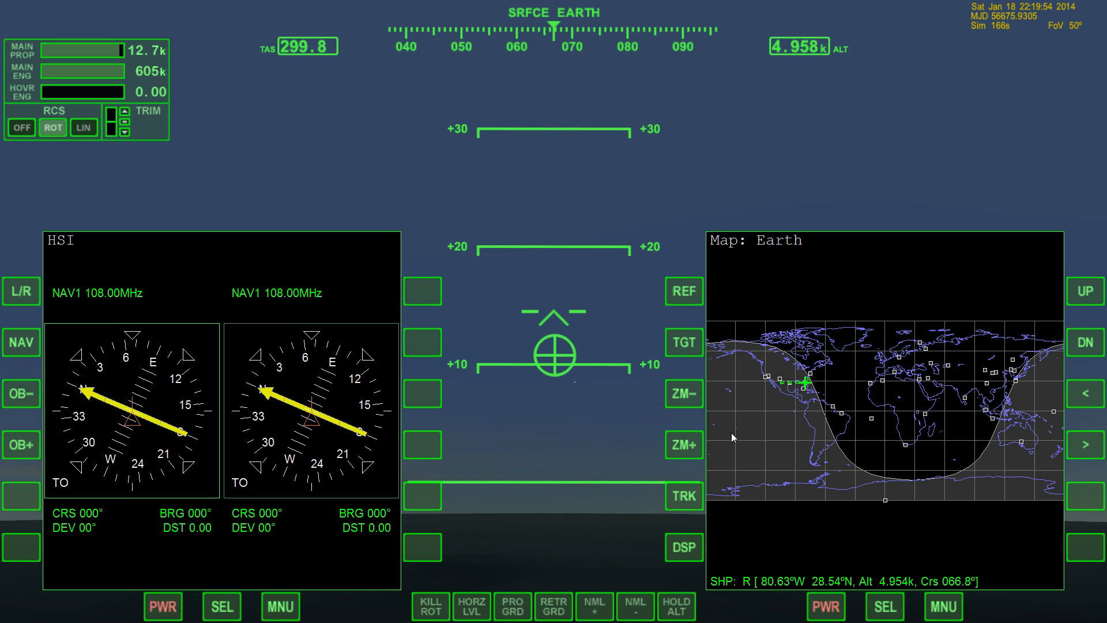
pyautogui.press('F4')
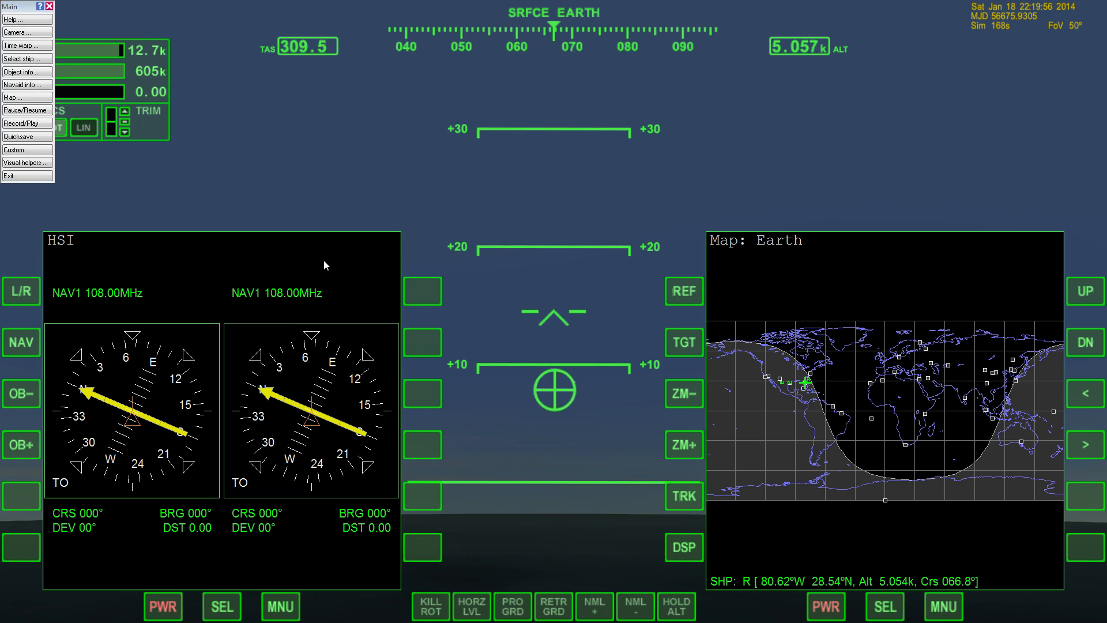
pyautogui.click(28, 176)
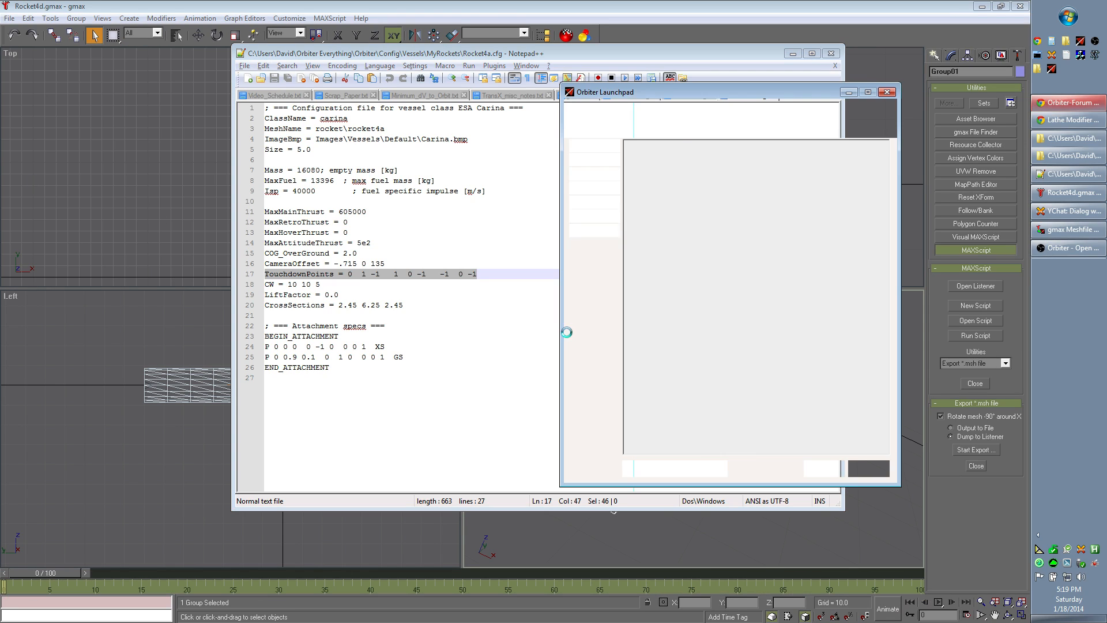
# Step: Bring up Rocket4d.cfg in Notepad++ and examine the individual coordinates in its MEngineRef1 line
pyautogui.click(645, 58)
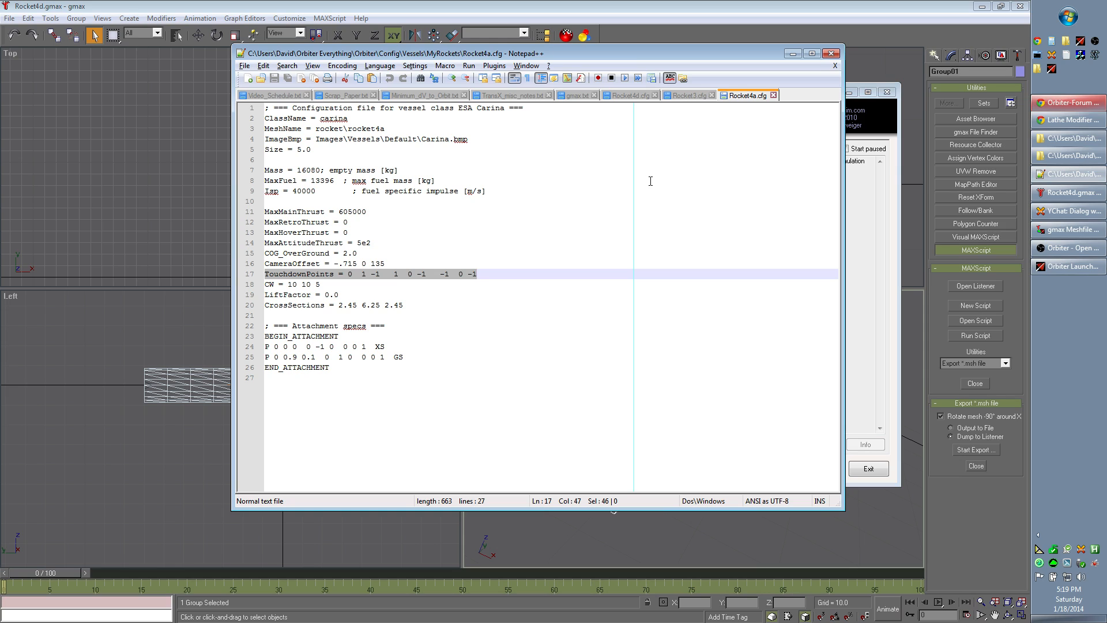
pyautogui.click(640, 97)
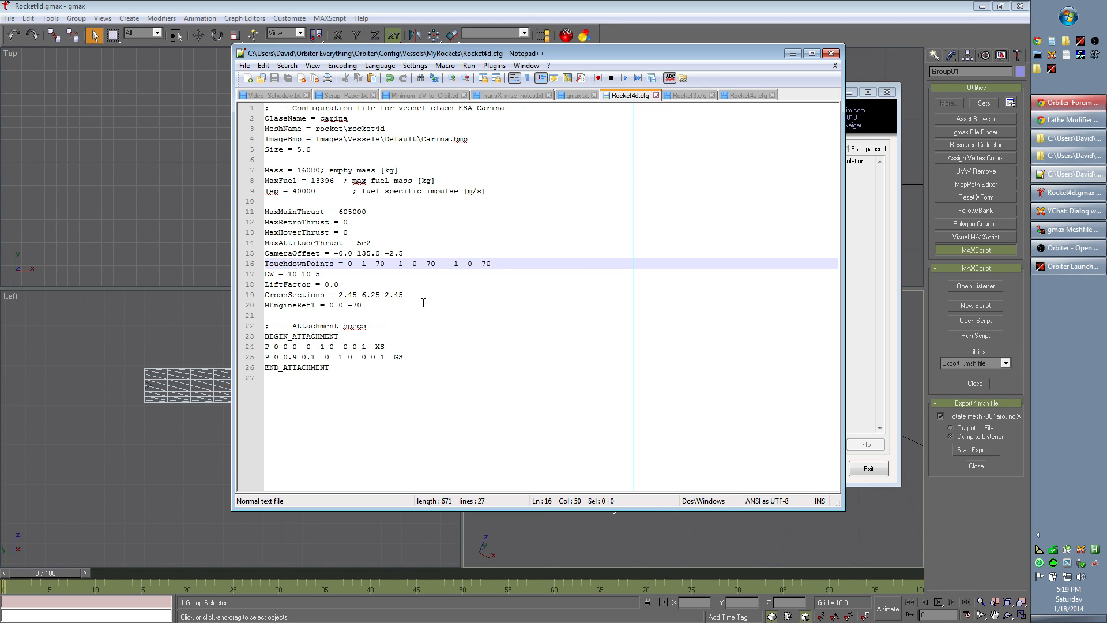
pyautogui.click(447, 304)
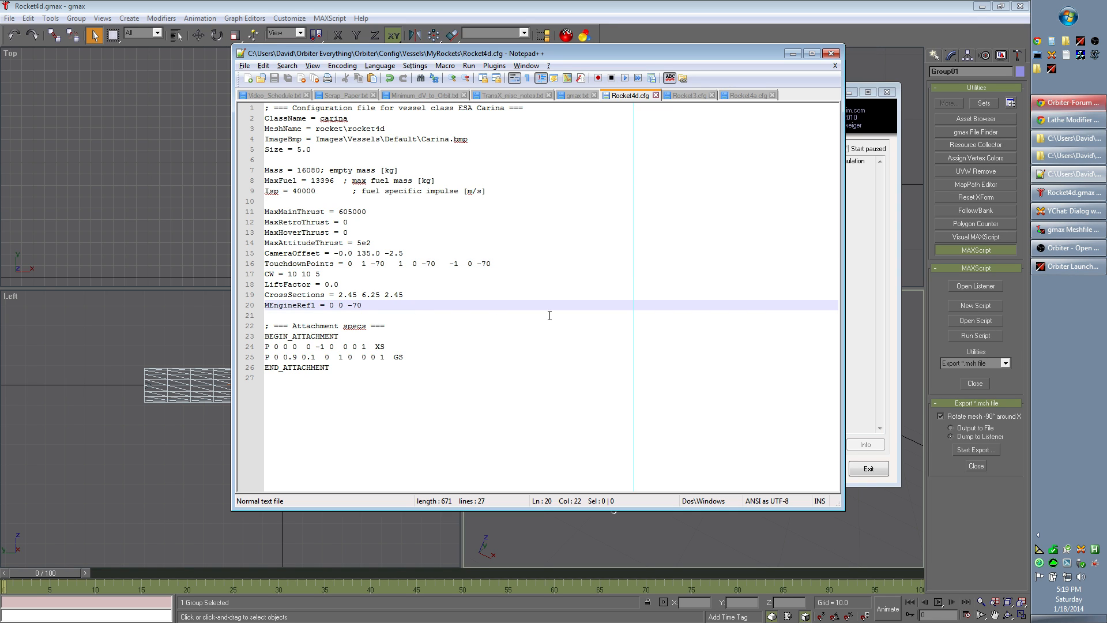
pyautogui.hotkey('shift', 'Home')
pyautogui.press('Left')
pyautogui.press('Right')
pyautogui.hotkey('shift', 'Right')
pyautogui.hotkey('shift', 'Right')
pyautogui.press('Left')
pyautogui.press('Left')
pyautogui.hotkey('shift', 'Right')
pyautogui.hotkey('shift', 'Right')
pyautogui.hotkey('shift', 'Right')
pyautogui.hotkey('shift', 'Right')
pyautogui.hotkey('shift', 'Right')
pyautogui.hotkey('shift', 'Right')
pyautogui.hotkey('shift', 'Right')
pyautogui.hotkey('shift', 'Right')
pyautogui.hotkey('shift', 'Right')
pyautogui.hotkey('shift', 'Right')
pyautogui.hotkey('shift', 'Right')
pyautogui.press('Right')
pyautogui.press('Right')
pyautogui.press('Right')
# Step: Set the z value of MEngineRef1 to -90 and save Rocket4d.cfg
pyautogui.moveTo(348, 308); pyautogui.dragTo(359, 308)
pyautogui.press('Left')
pyautogui.press('Delete')
pyautogui.write('9')
pyautogui.click(274, 77)
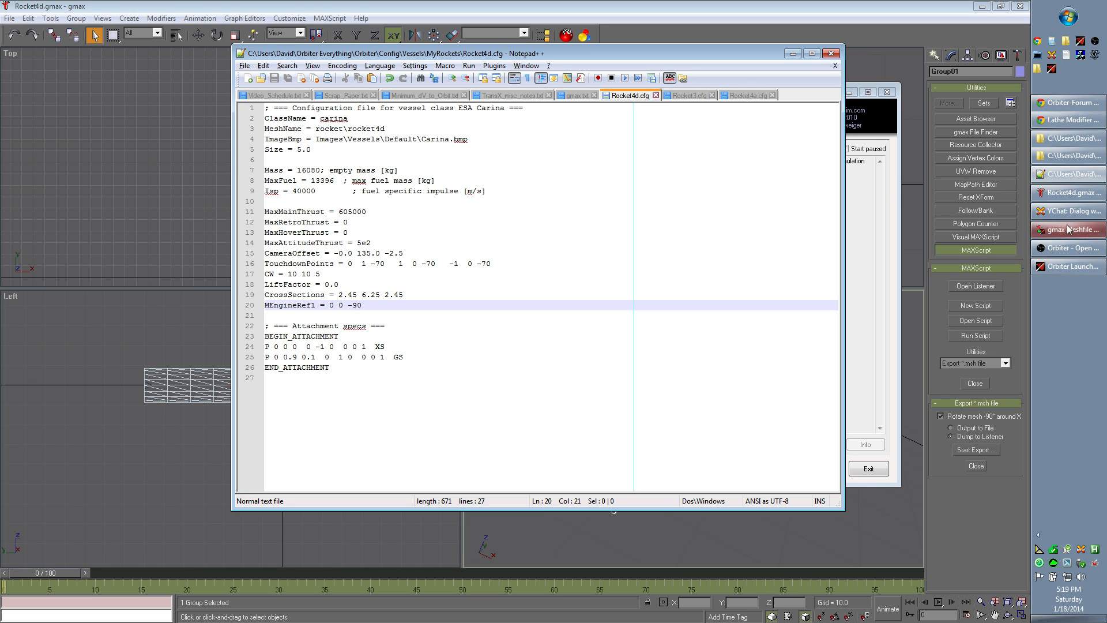
# Step: Set the z value of MEngineRef1 to -70 and save Rocket4d.cfg
pyautogui.click(1067, 267)
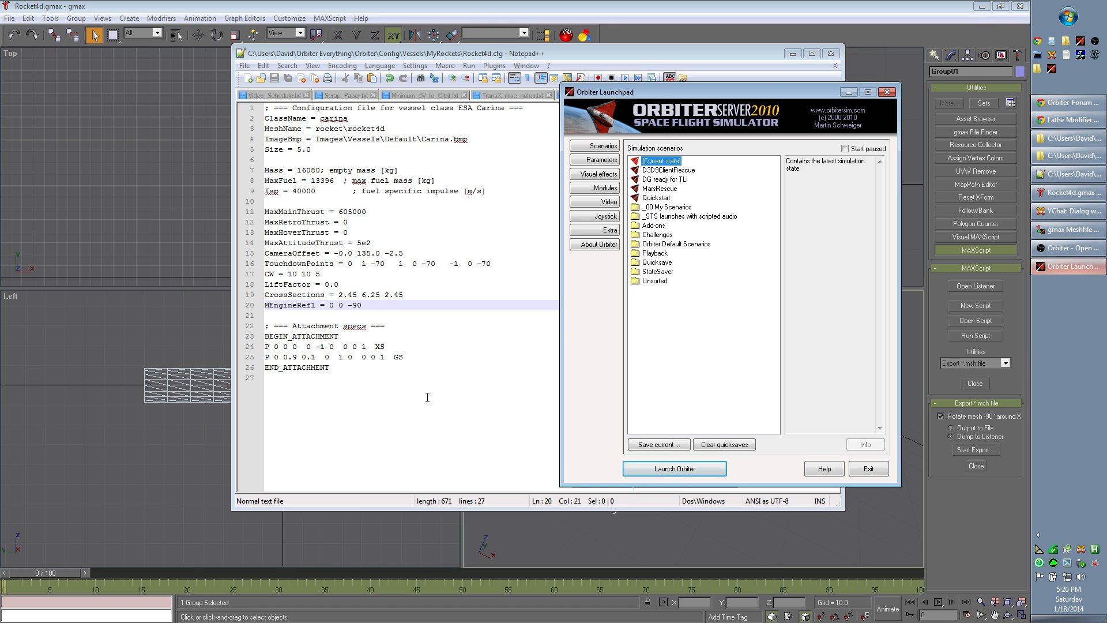
pyautogui.click(383, 308)
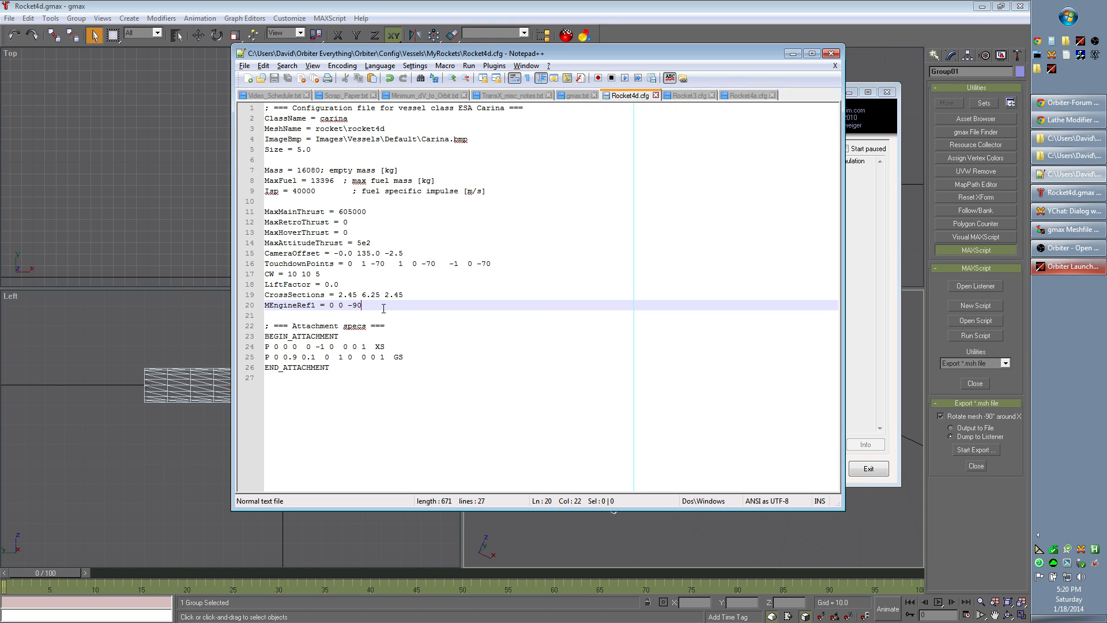
pyautogui.hotkey('shift', 'Left')
pyautogui.hotkey('shift', 'Left')
pyautogui.write('70')
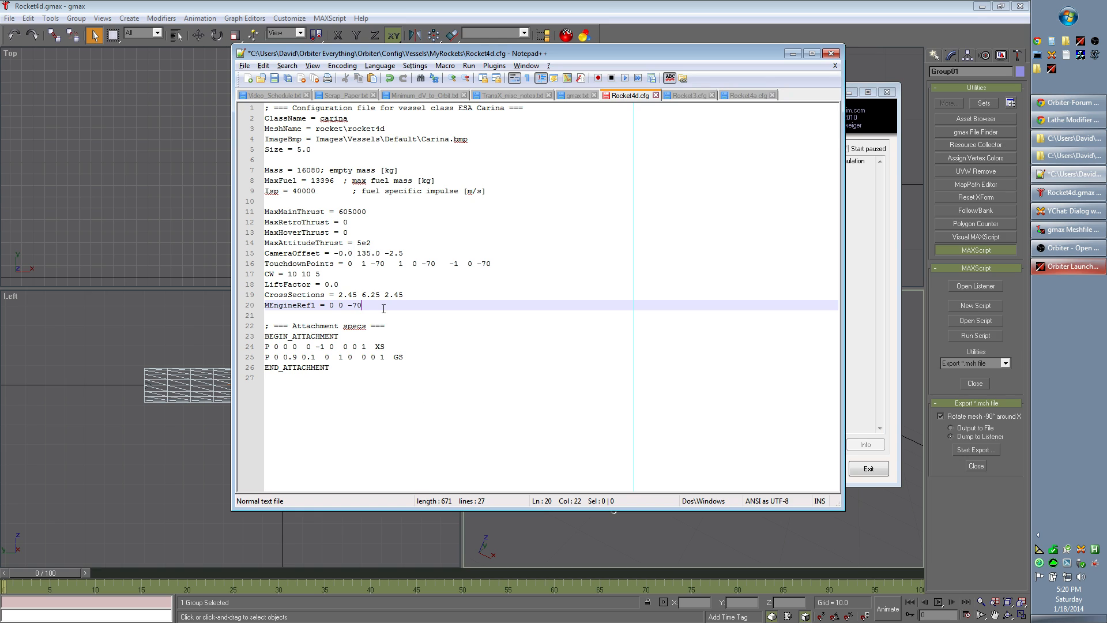
pyautogui.click(275, 78)
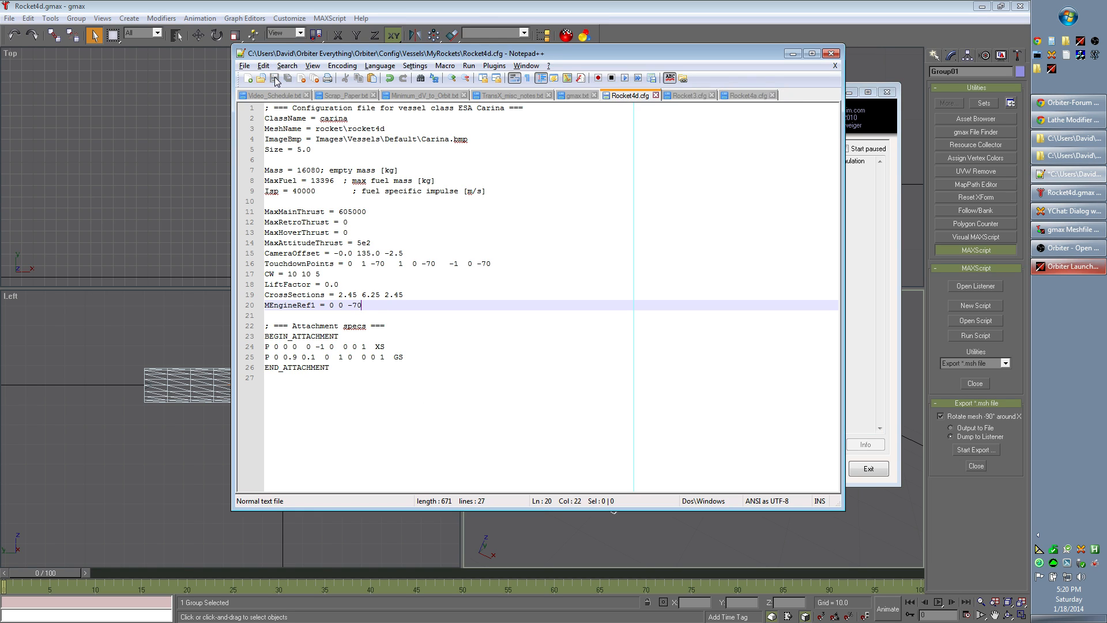
# Step: Switch to gmax and draw a cone above the rocket in the Front view, radii about 0.65 and 3.85, height about -4.9
pyautogui.click(634, 7)
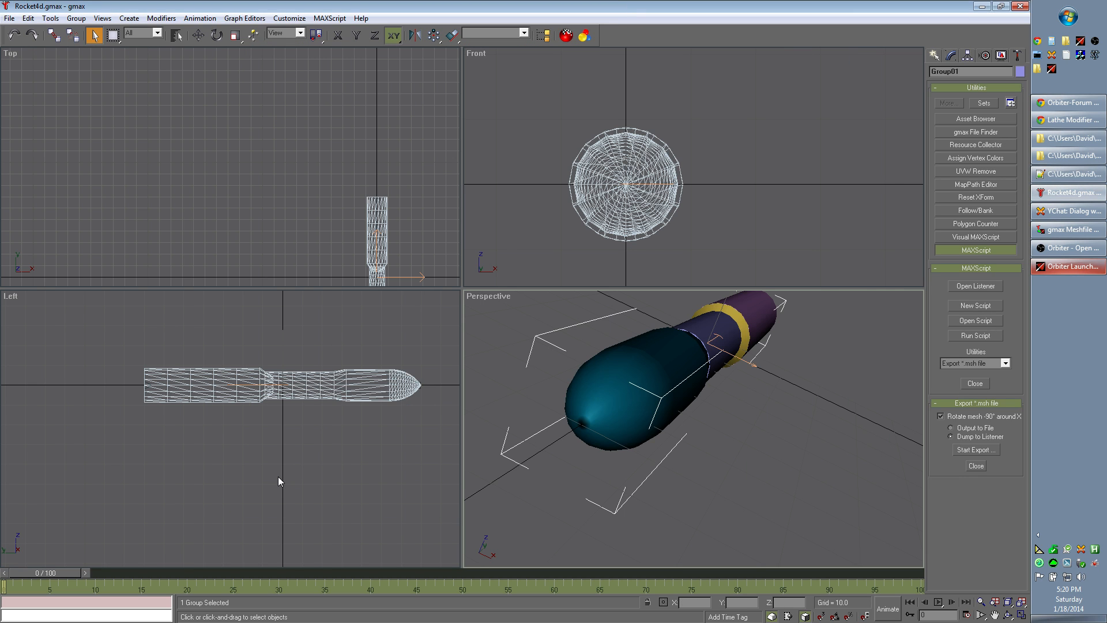
pyautogui.moveTo(220, 482); pyautogui.dragTo(282, 491, button='middle')
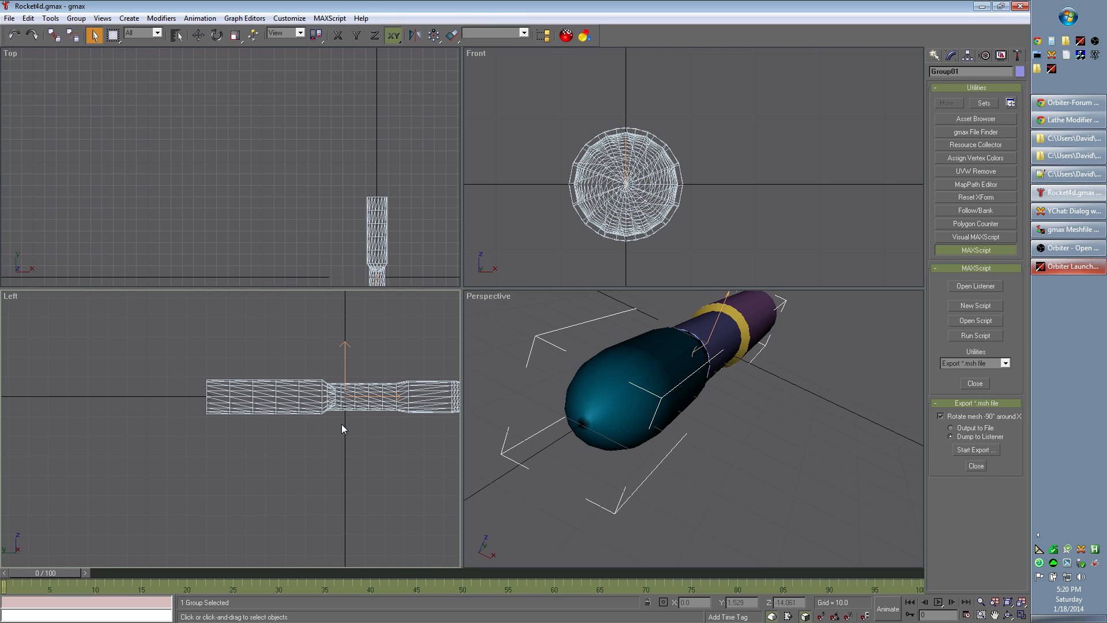
pyautogui.click(935, 55)
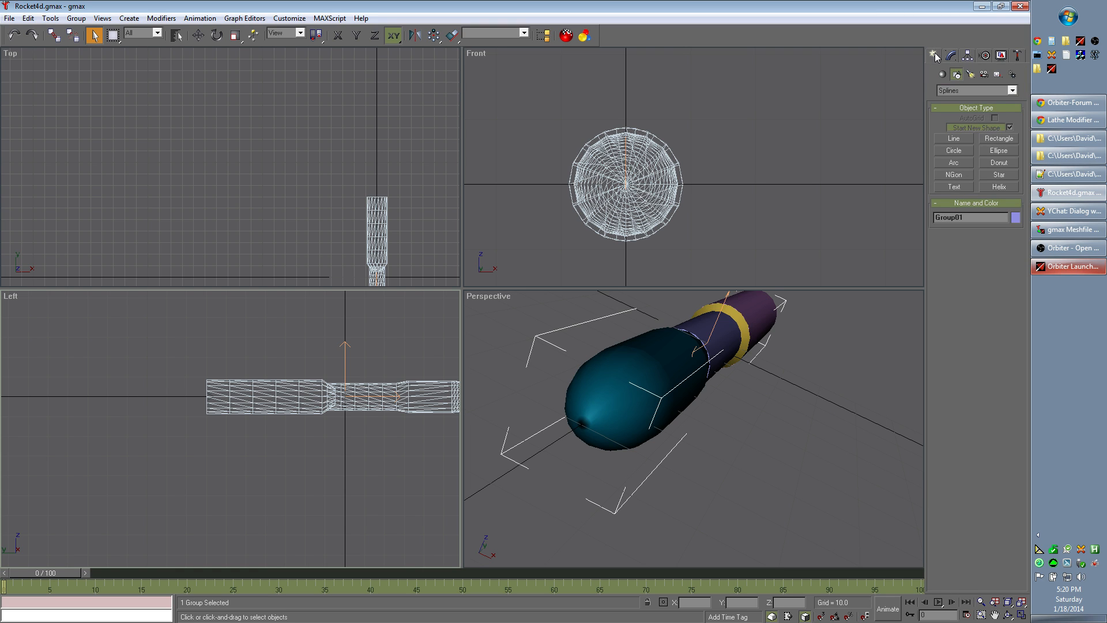
pyautogui.click(943, 74)
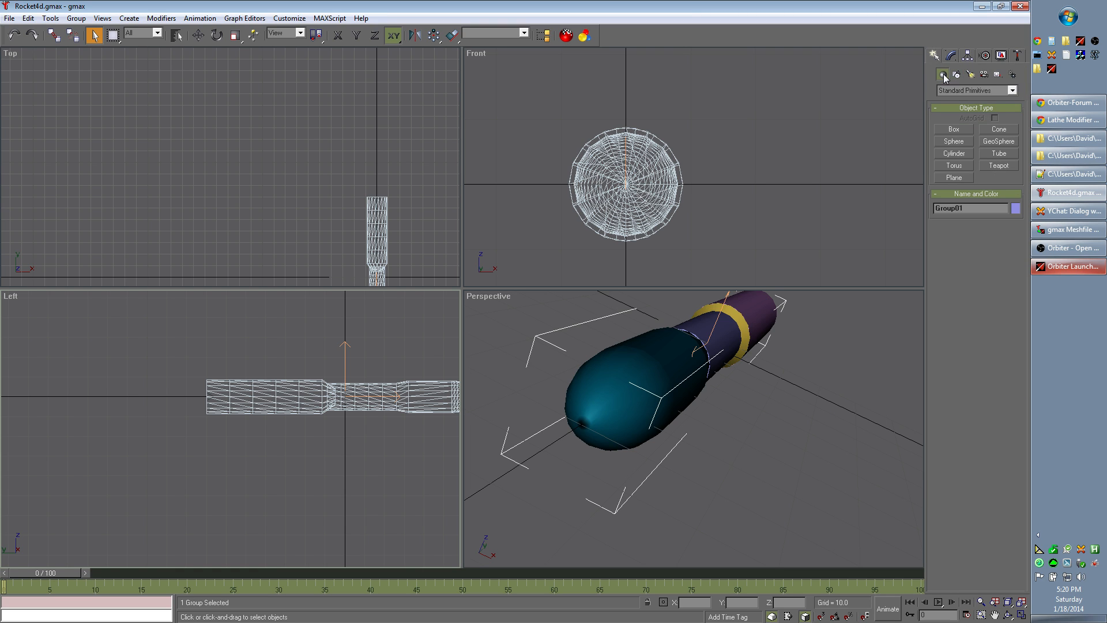
pyautogui.click(1004, 128)
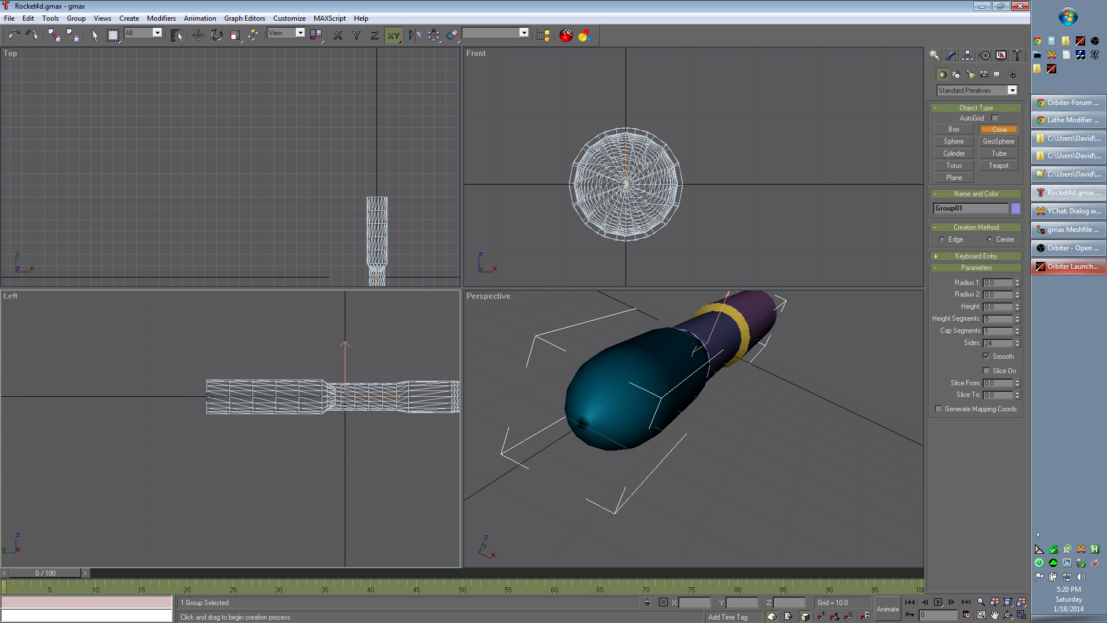
pyautogui.click(619, 71)
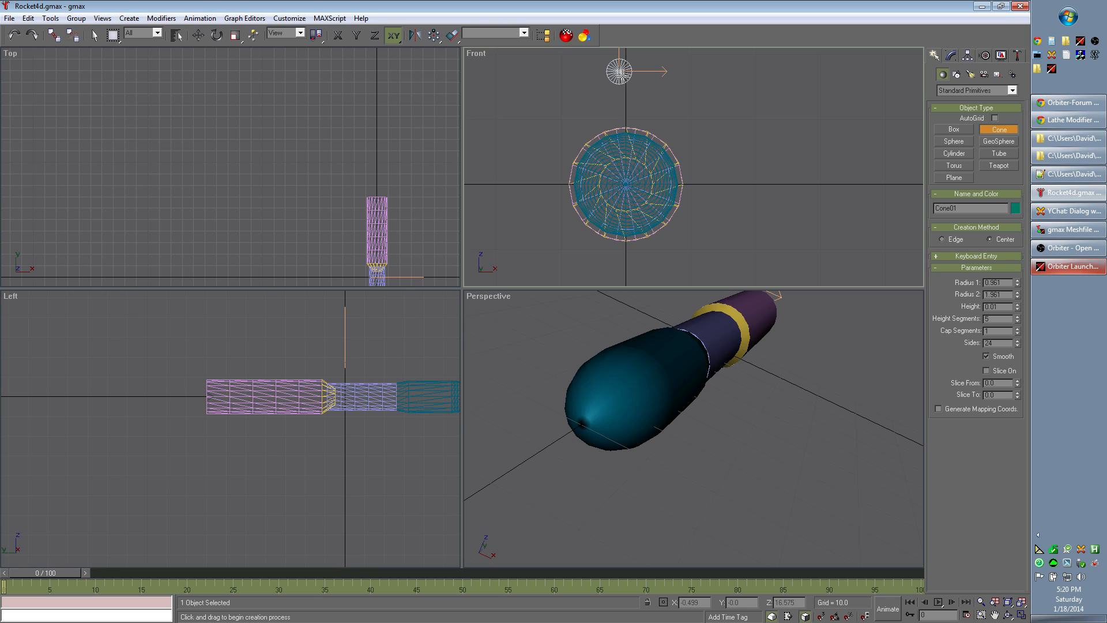
pyautogui.moveTo(626, 70); pyautogui.dragTo(623, 69)
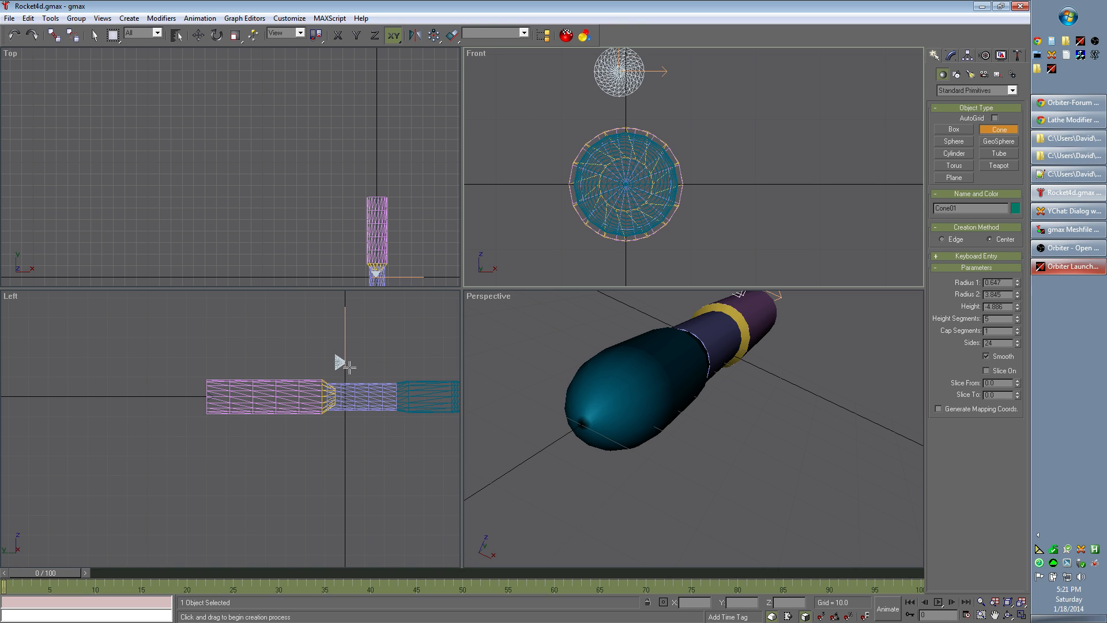
# Step: Move the cone in the Left view to the rocket's base, centred on its axis at about Y 67
pyautogui.click(95, 36)
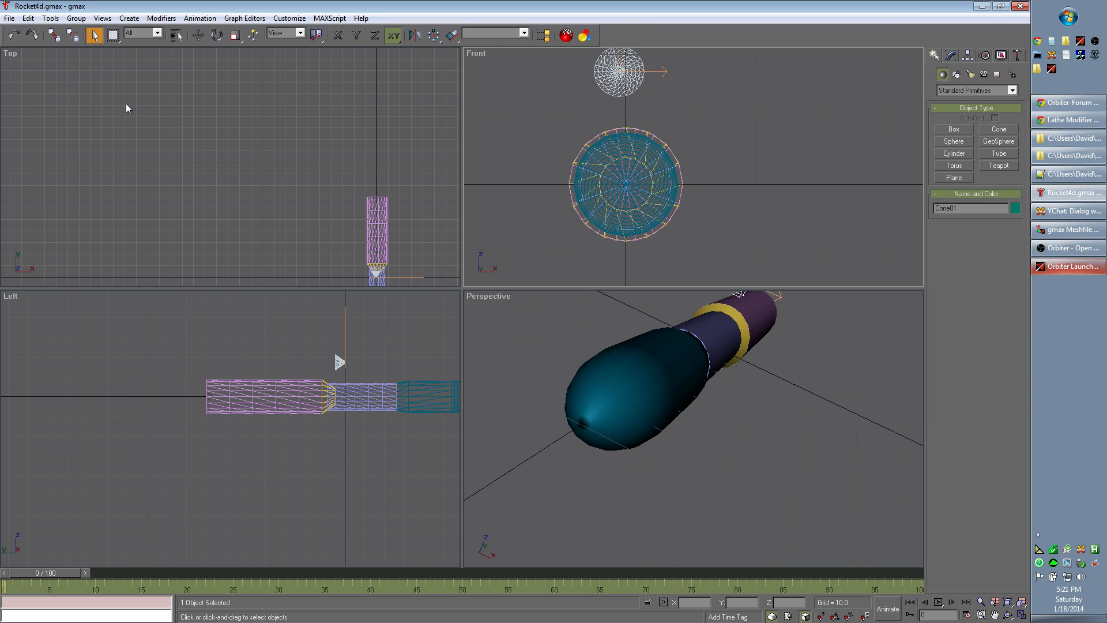
pyautogui.click(351, 370)
pyautogui.scroll(5, 348, 370)
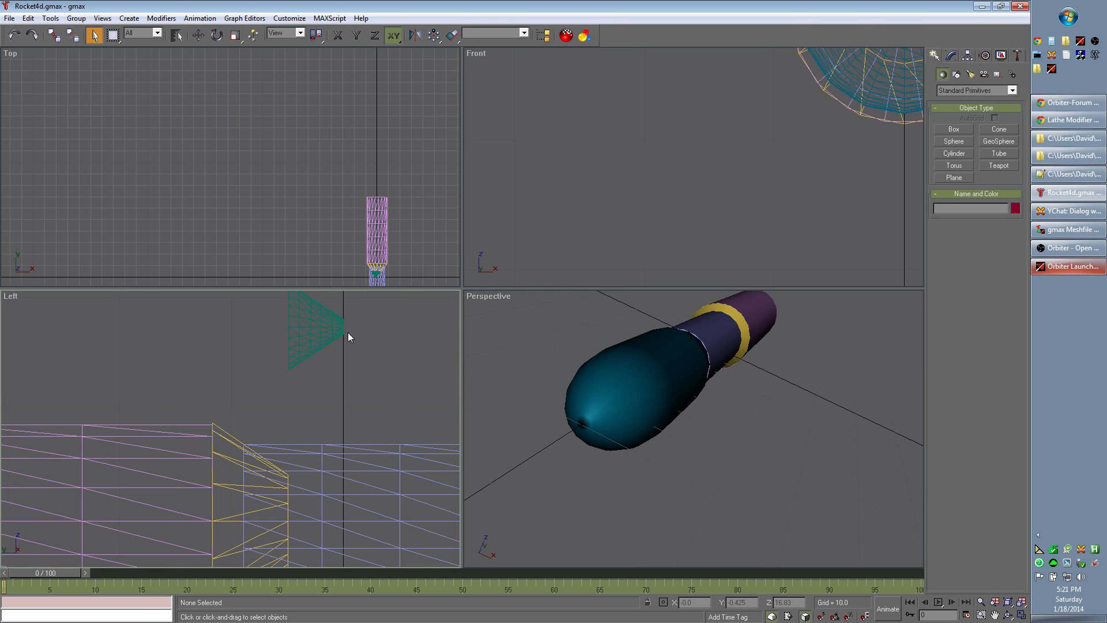
pyautogui.moveTo(366, 327); pyautogui.dragTo(361, 366, button='middle')
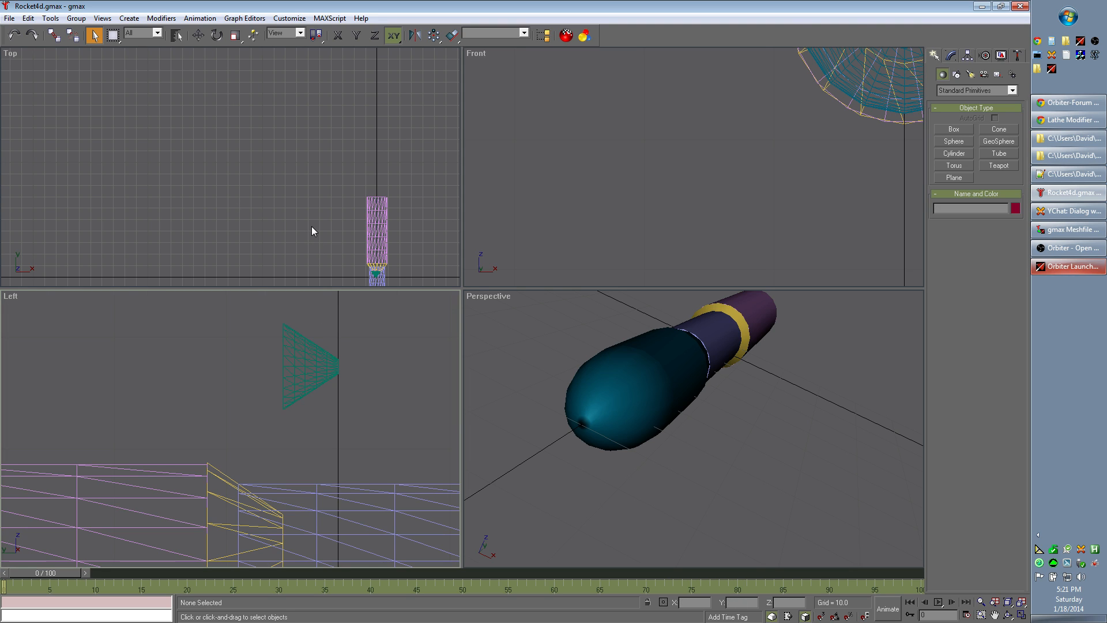
pyautogui.click(198, 35)
pyautogui.click(326, 364)
pyautogui.moveTo(327, 364); pyautogui.dragTo(179, 426)
pyautogui.moveTo(179, 426); pyautogui.dragTo(400, 362, button='middle')
pyautogui.moveTo(400, 364); pyautogui.dragTo(162, 376)
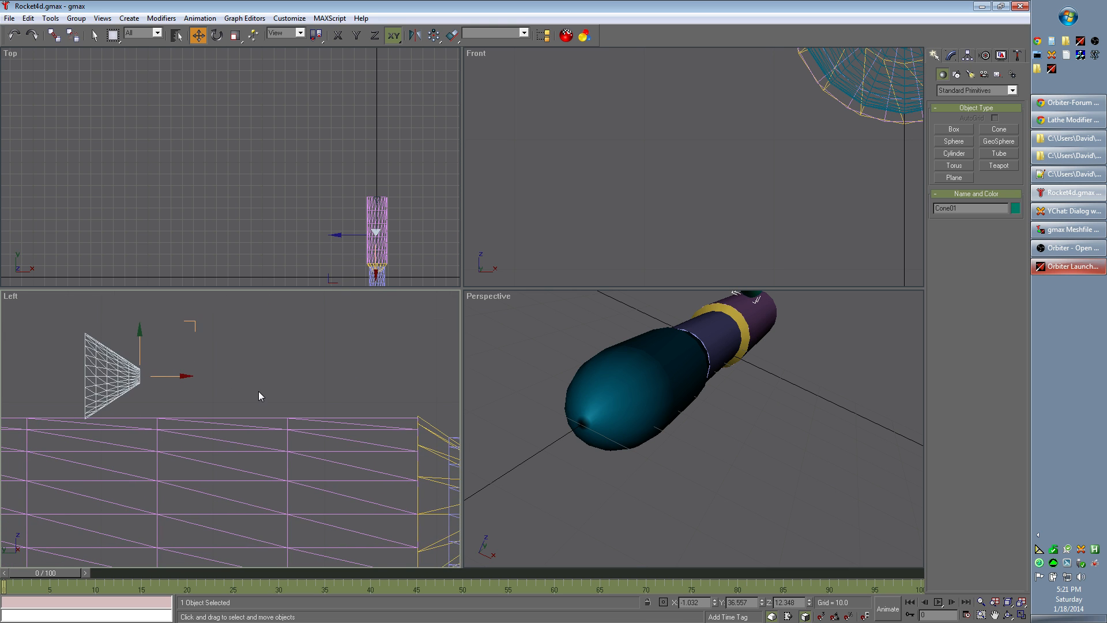
pyautogui.scroll(-3, 258, 391)
pyautogui.moveTo(206, 513); pyautogui.dragTo(383, 504, button='middle')
pyautogui.moveTo(363, 372); pyautogui.dragTo(191, 441)
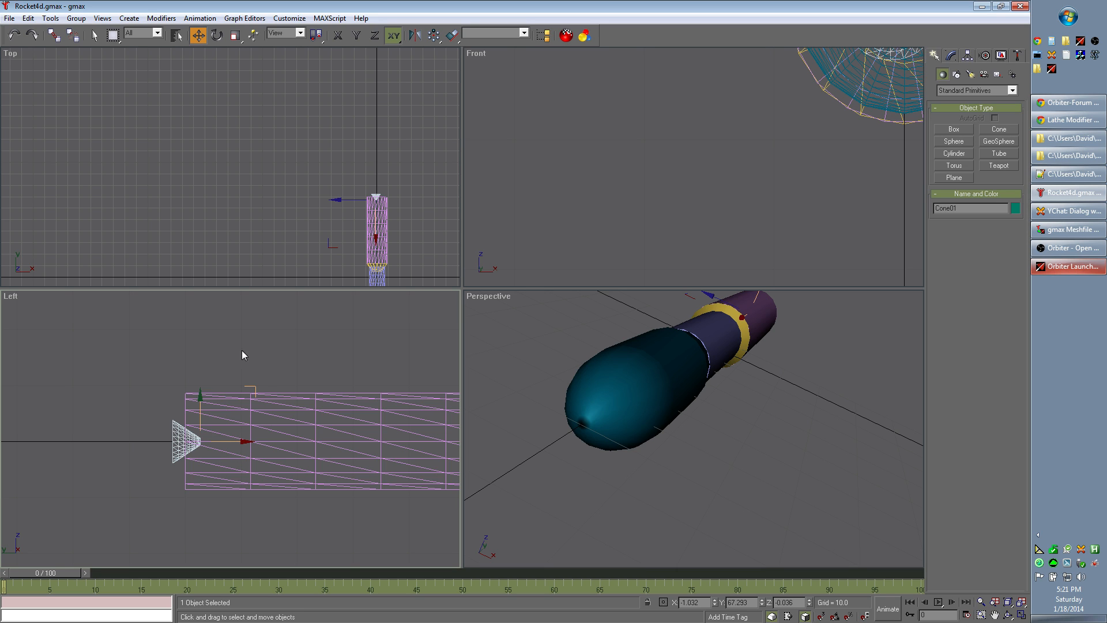
# Step: Scale the cone uniformly to 290% and move it partly inside the rocket's base, to about Y 62
pyautogui.click(235, 37)
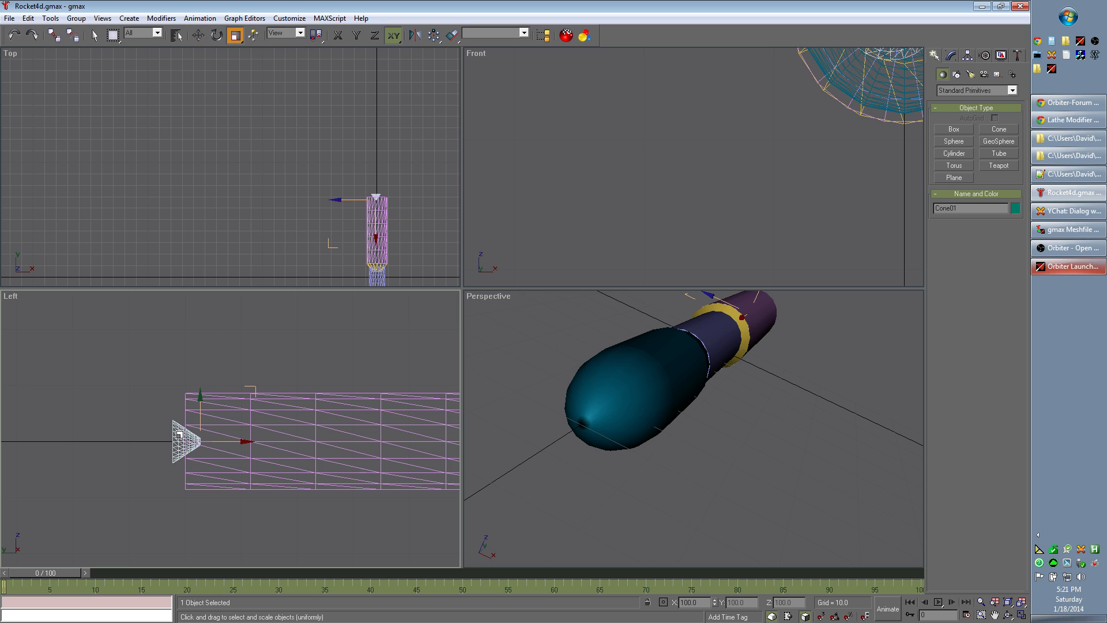
pyautogui.moveTo(181, 436); pyautogui.dragTo(380, 325)
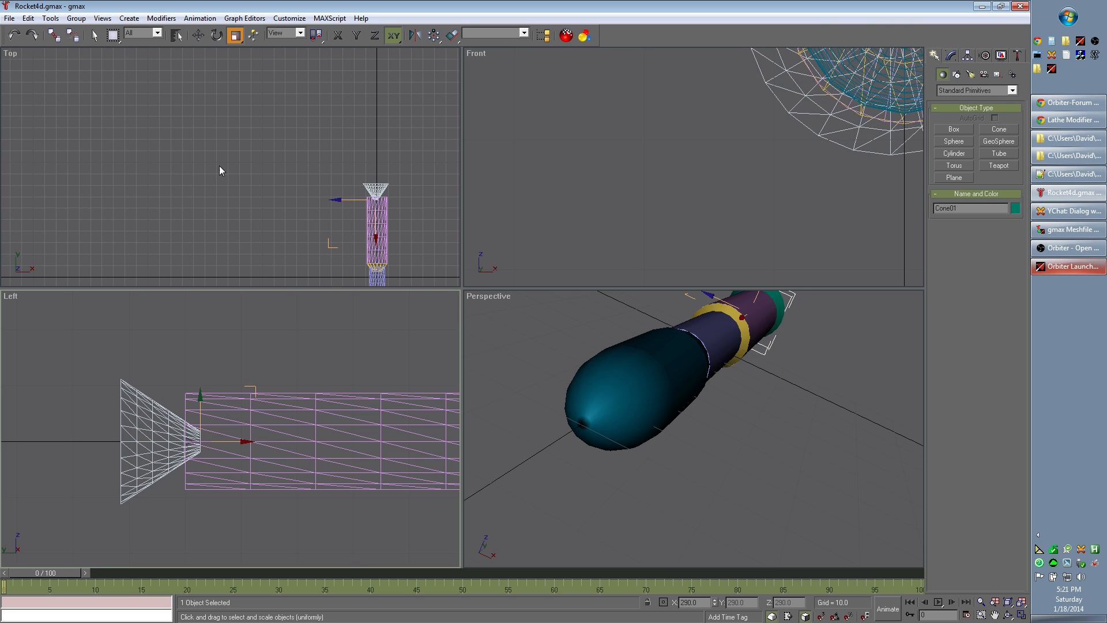
pyautogui.click(197, 35)
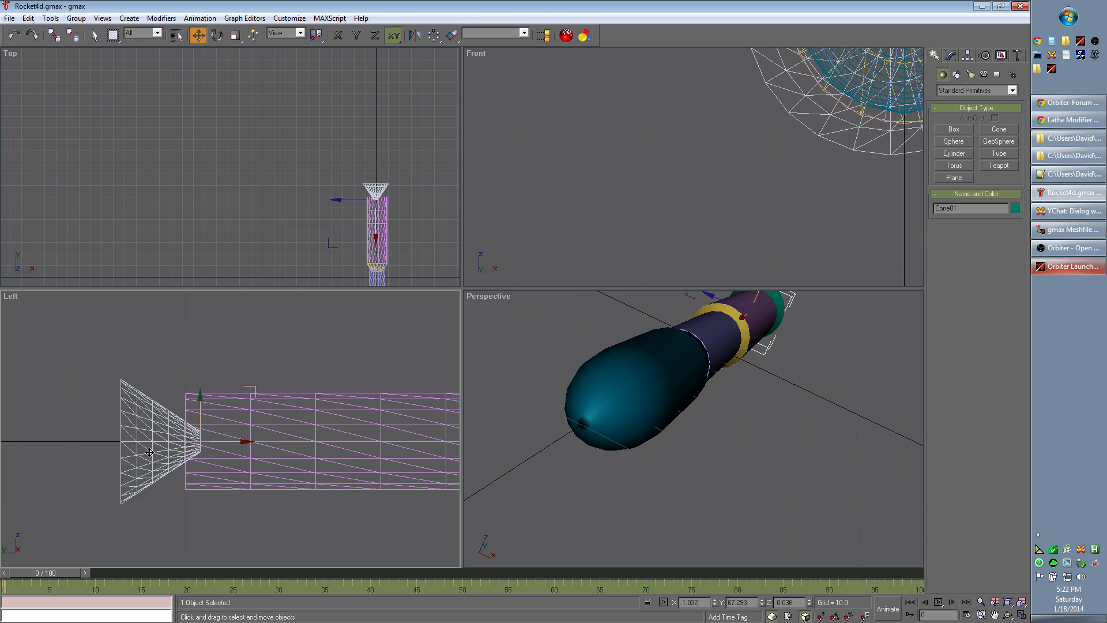
pyautogui.moveTo(148, 450); pyautogui.dragTo(176, 450)
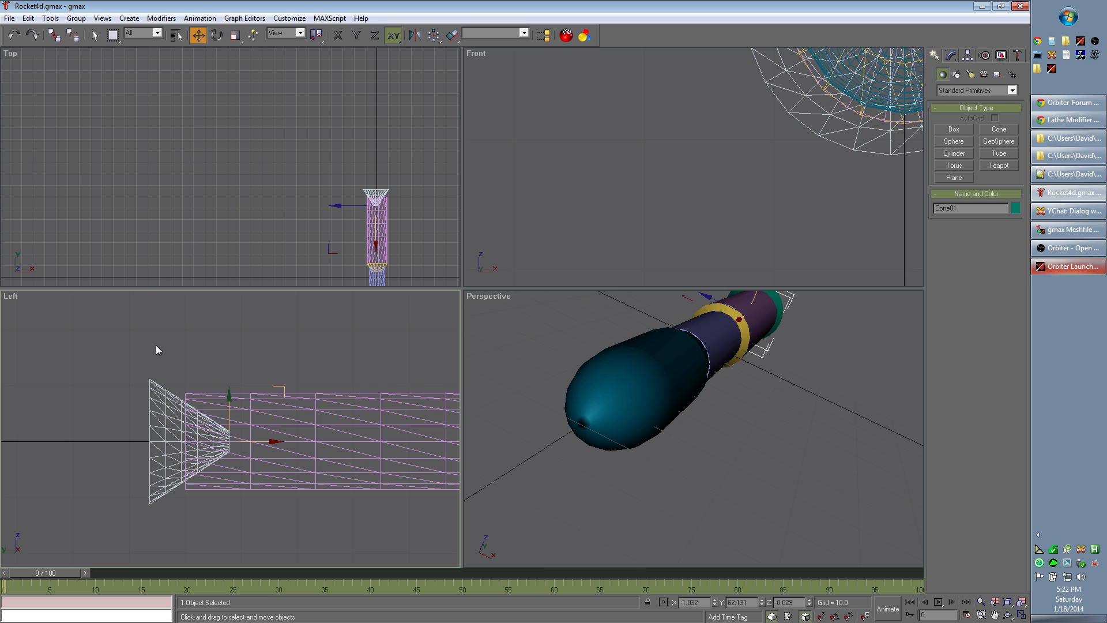
# Step: Centre the cone exactly on the rocket's axis by setting its X and Z positions to 0
pyautogui.click(217, 36)
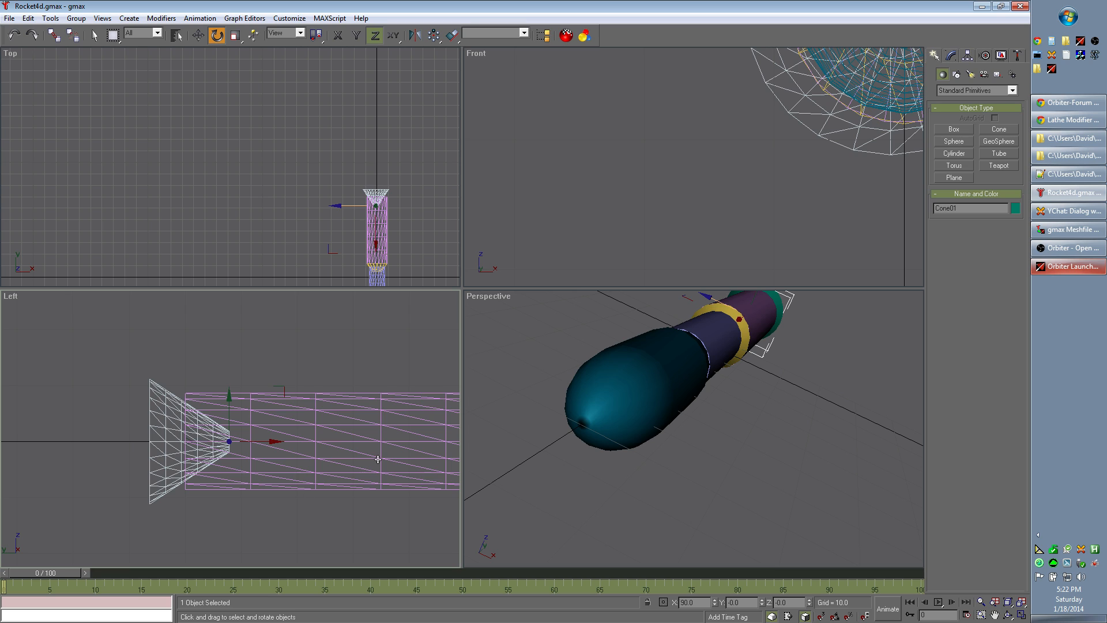
pyautogui.click(201, 37)
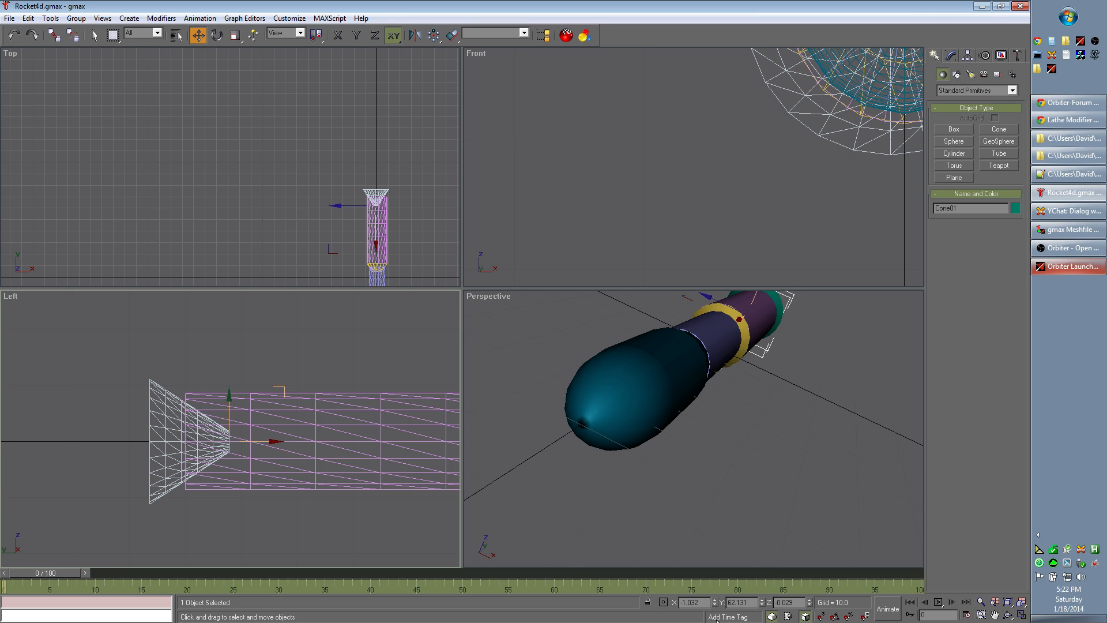
pyautogui.click(691, 603)
pyautogui.write('0')
pyautogui.press('Tab')
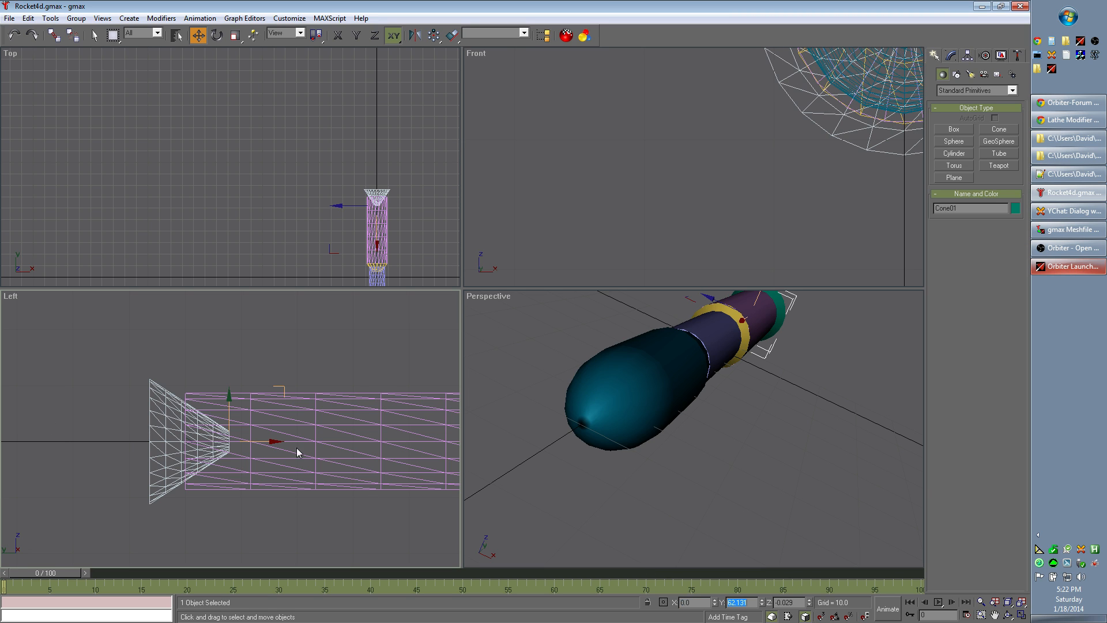
pyautogui.moveTo(793, 603); pyautogui.dragTo(784, 602)
pyautogui.write('0')
pyautogui.press('Return')
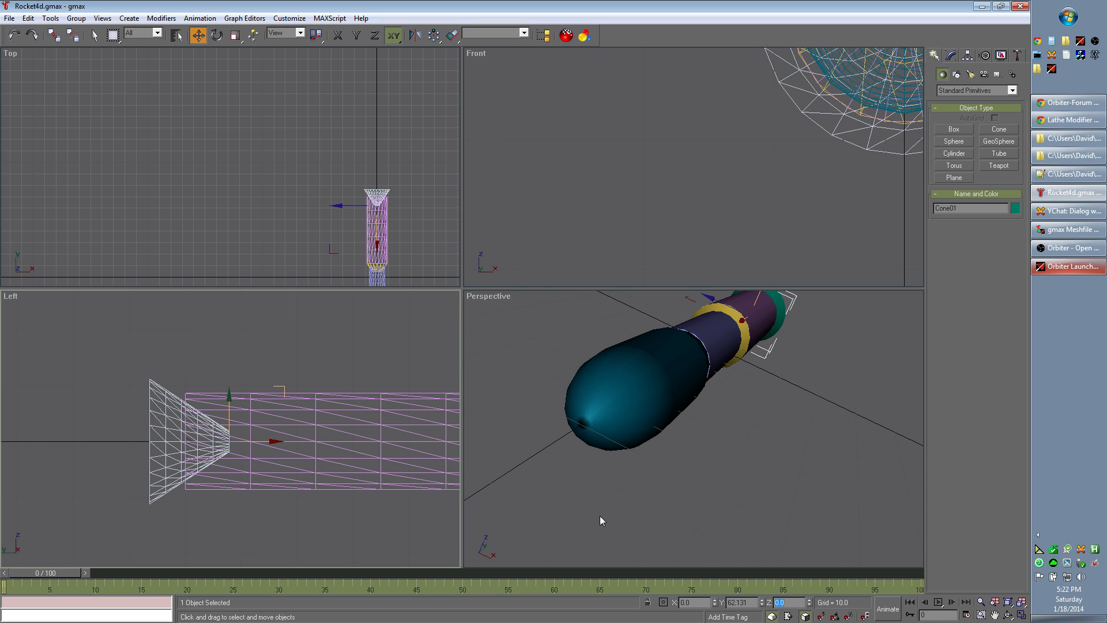
# Step: Examine how the engine cone fits the rocket's base from several angles in the Perspective view
pyautogui.click(1008, 615)
pyautogui.click(799, 407)
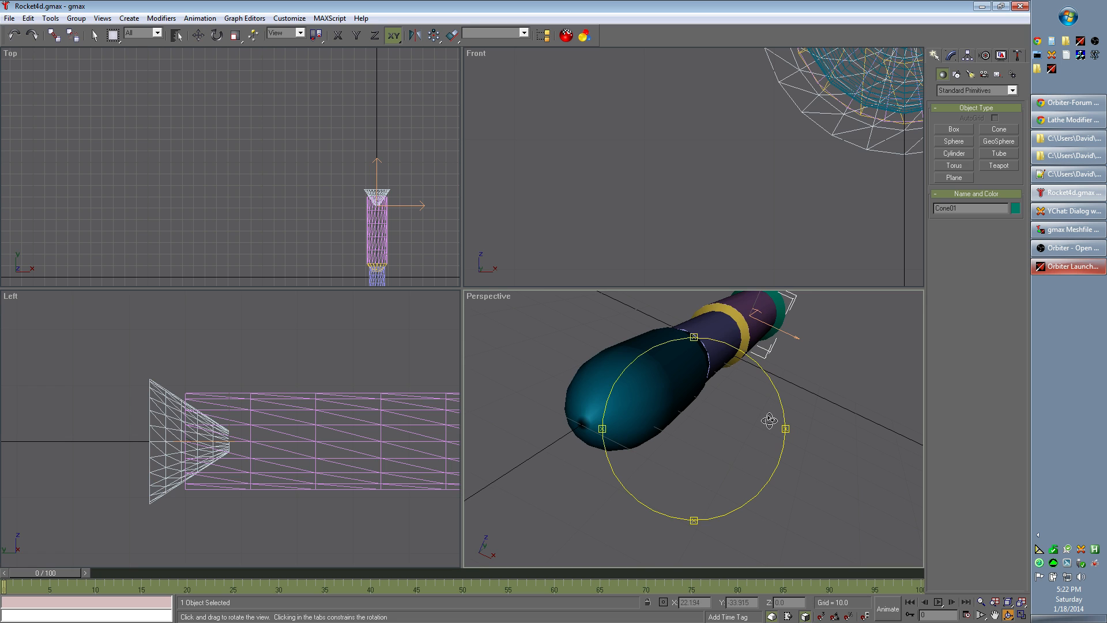
pyautogui.moveTo(785, 432); pyautogui.dragTo(814, 383)
pyautogui.moveTo(694, 338); pyautogui.dragTo(746, 440)
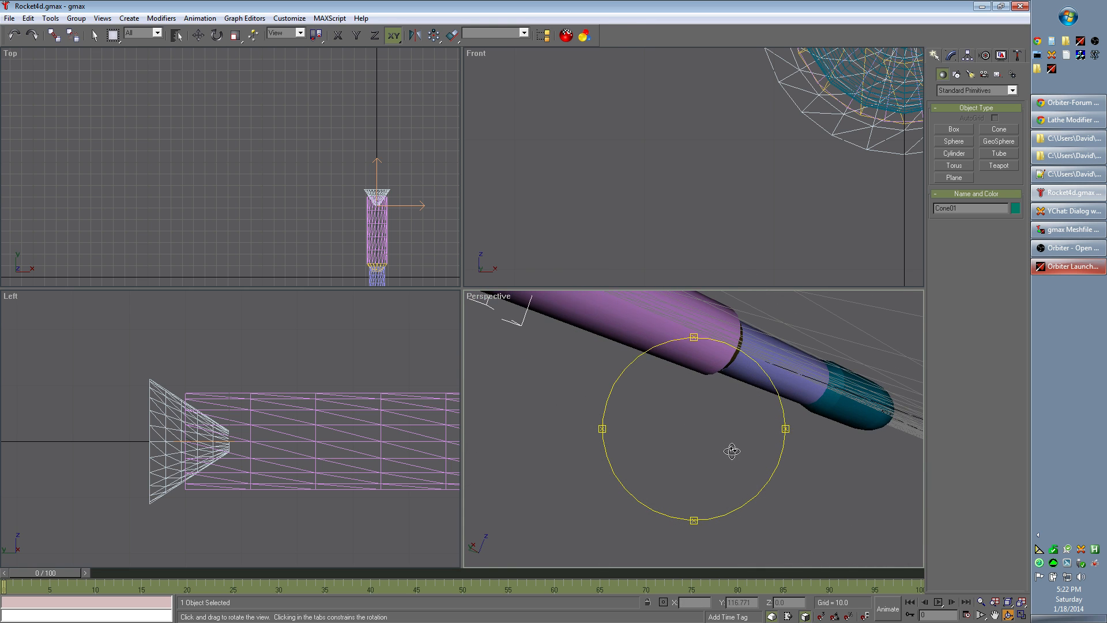
pyautogui.moveTo(695, 521)
pyautogui.mouseDown()
pyautogui.moveTo(697, 501)
pyautogui.moveTo(702, 524)
pyautogui.mouseUp()
pyautogui.moveTo(693, 340); pyautogui.dragTo(692, 361)
pyautogui.moveTo(594, 428)
pyautogui.mouseDown()
pyautogui.moveTo(612, 428)
pyautogui.moveTo(595, 431)
pyautogui.mouseUp()
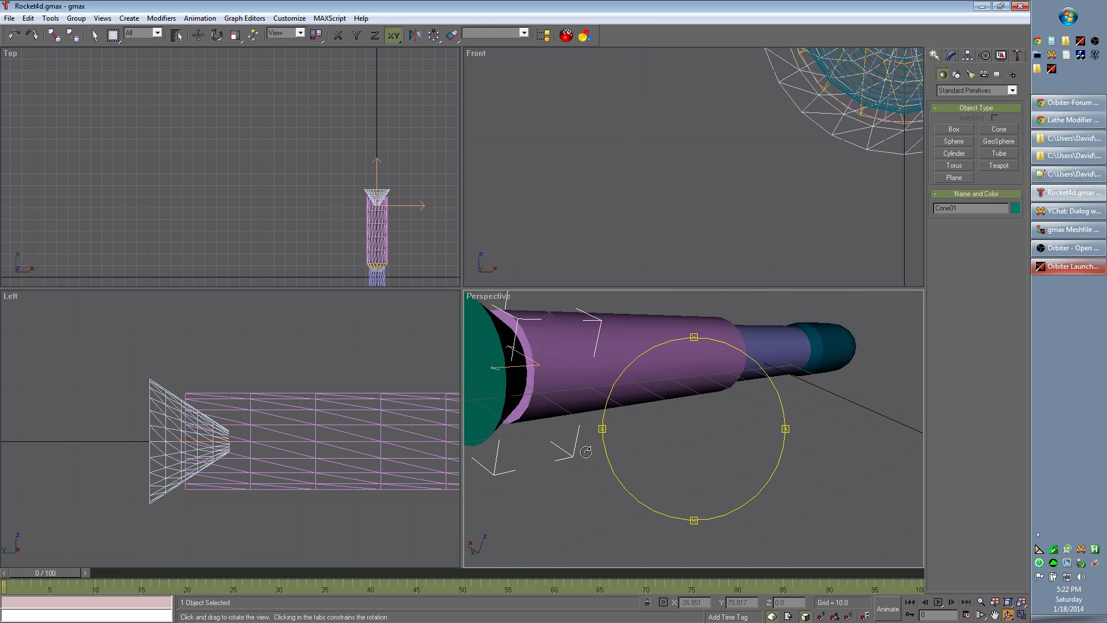
pyautogui.moveTo(656, 462)
pyautogui.mouseDown()
pyautogui.moveTo(658, 445)
pyautogui.moveTo(674, 464)
pyautogui.moveTo(640, 459)
pyautogui.moveTo(692, 461)
pyautogui.moveTo(650, 450)
pyautogui.moveTo(649, 464)
pyautogui.mouseUp()
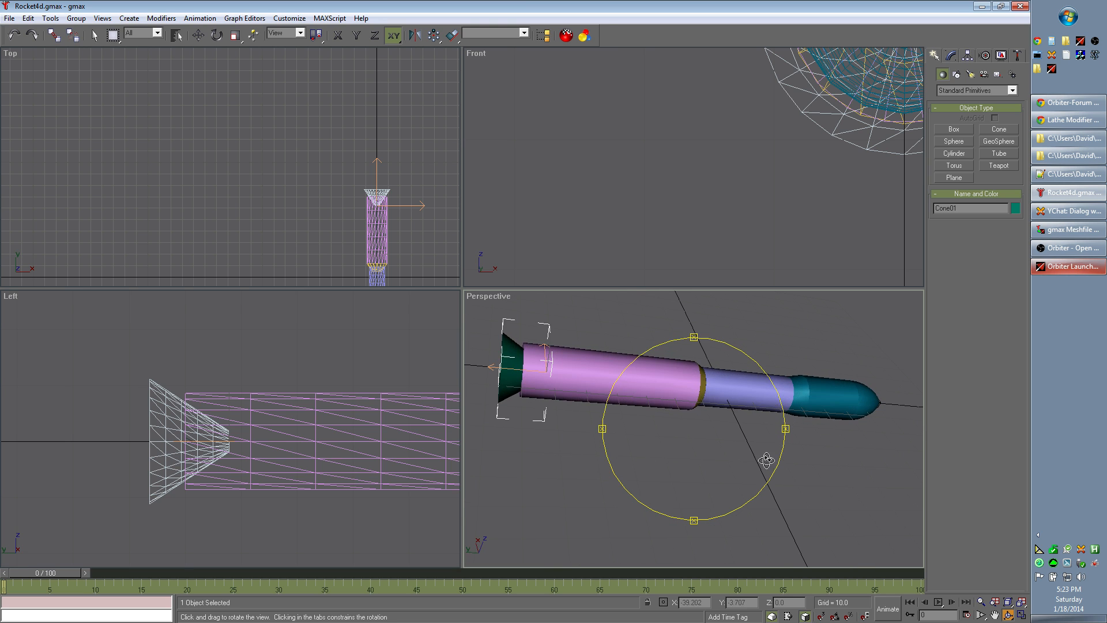
pyautogui.moveTo(787, 440)
pyautogui.mouseDown()
pyautogui.moveTo(787, 431)
pyautogui.moveTo(787, 448)
pyautogui.mouseUp()
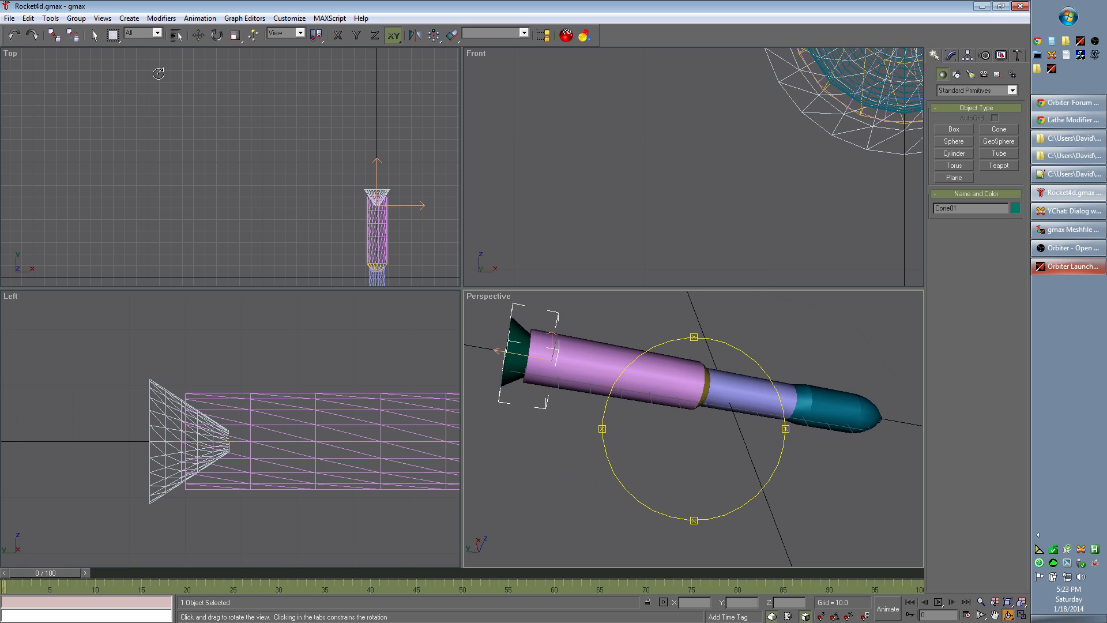
# Step: Scale the cone down uniformly to about 223% so its wide end matches the rocket body's diameter
pyautogui.click(234, 36)
pyautogui.click(159, 399)
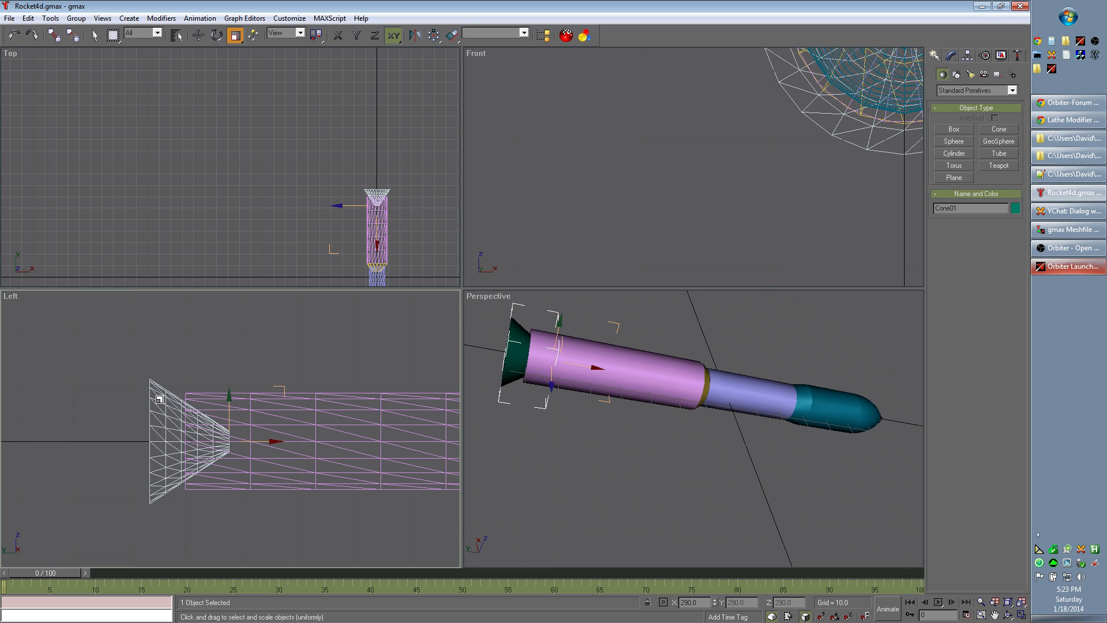
pyautogui.moveTo(159, 399); pyautogui.dragTo(162, 421)
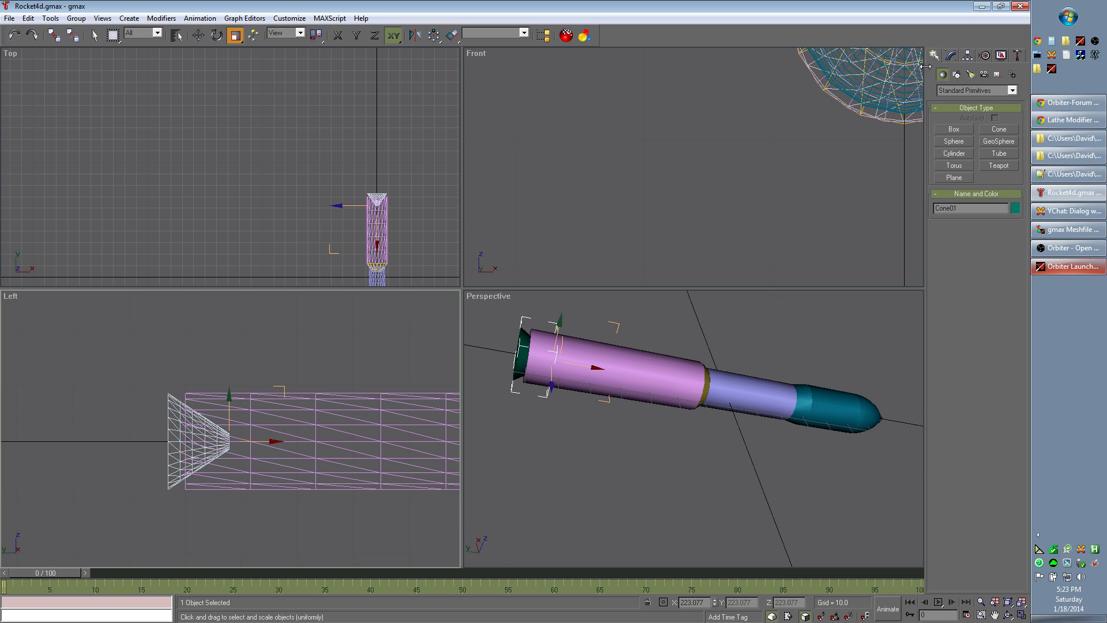
# Step: Try a Radius 1 of 2 in the cone's parameters
pyautogui.click(952, 55)
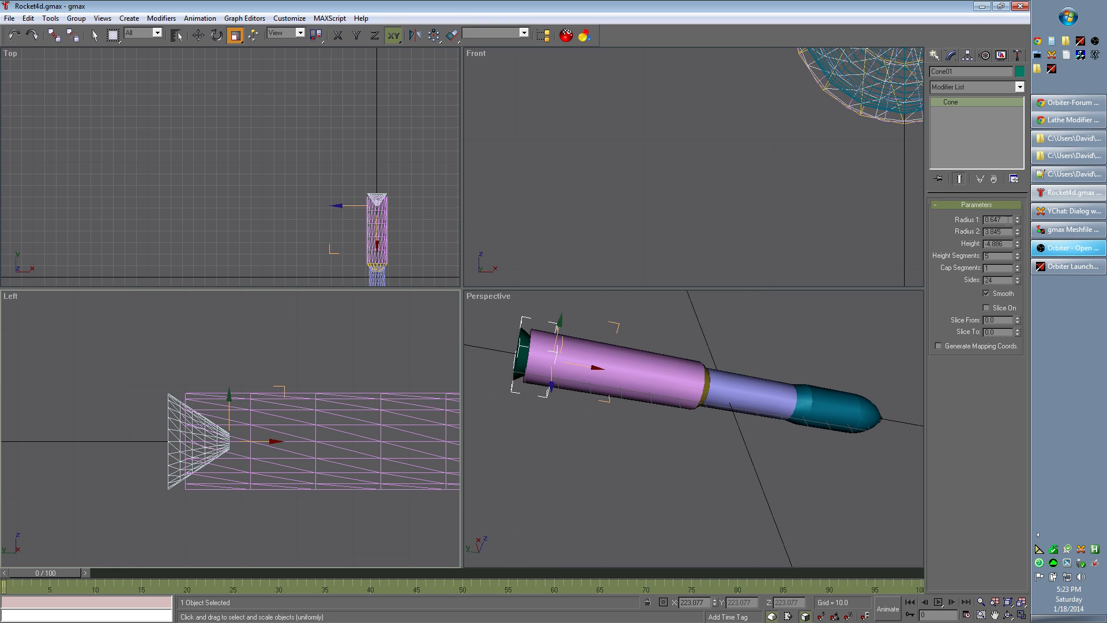
pyautogui.moveTo(999, 220); pyautogui.dragTo(985, 218)
pyautogui.write('2')
pyautogui.press('Return')
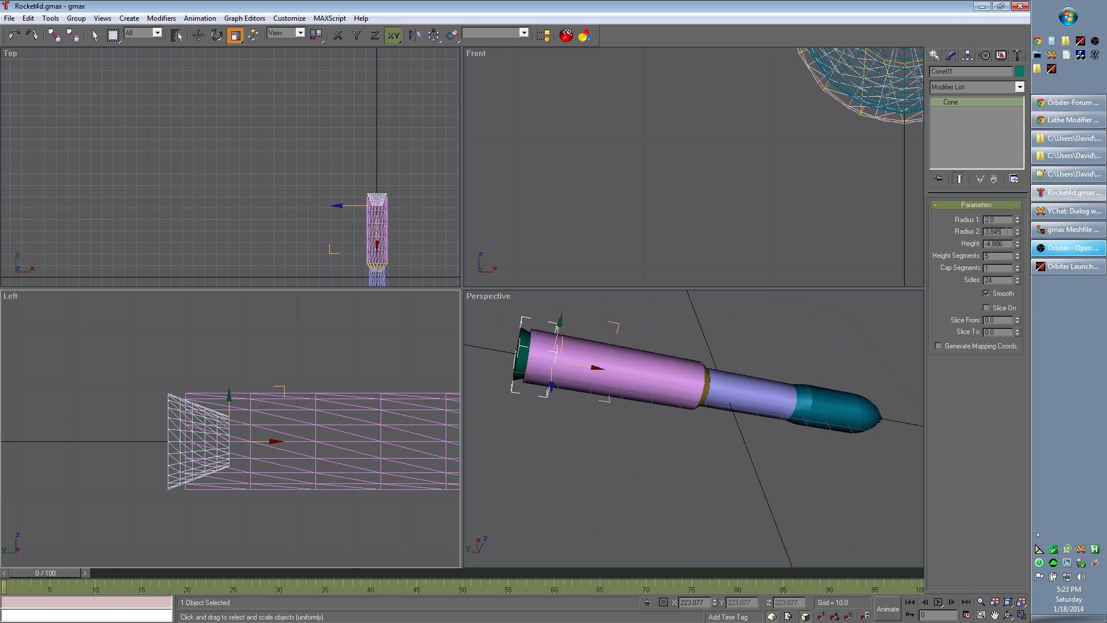
# Step: Set the cone's Radius 1 to 0 and its height to -5
pyautogui.moveTo(1006, 221); pyautogui.dragTo(984, 220)
pyautogui.write('0')
pyautogui.press('Return')
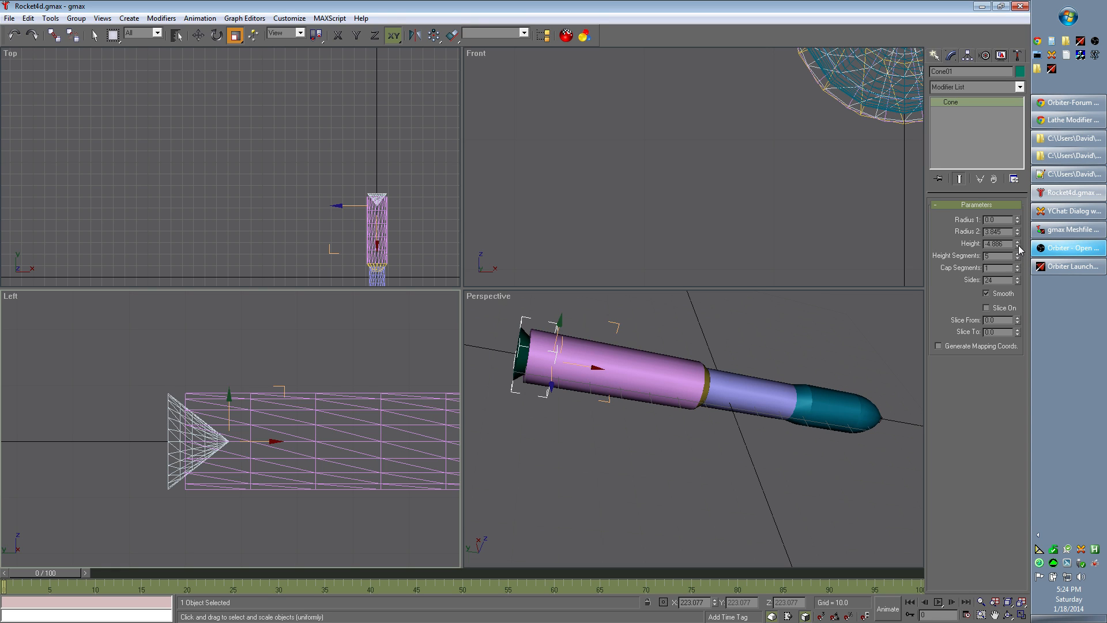
pyautogui.moveTo(1004, 244); pyautogui.dragTo(980, 244)
pyautogui.write('-5')
pyautogui.press('Return')
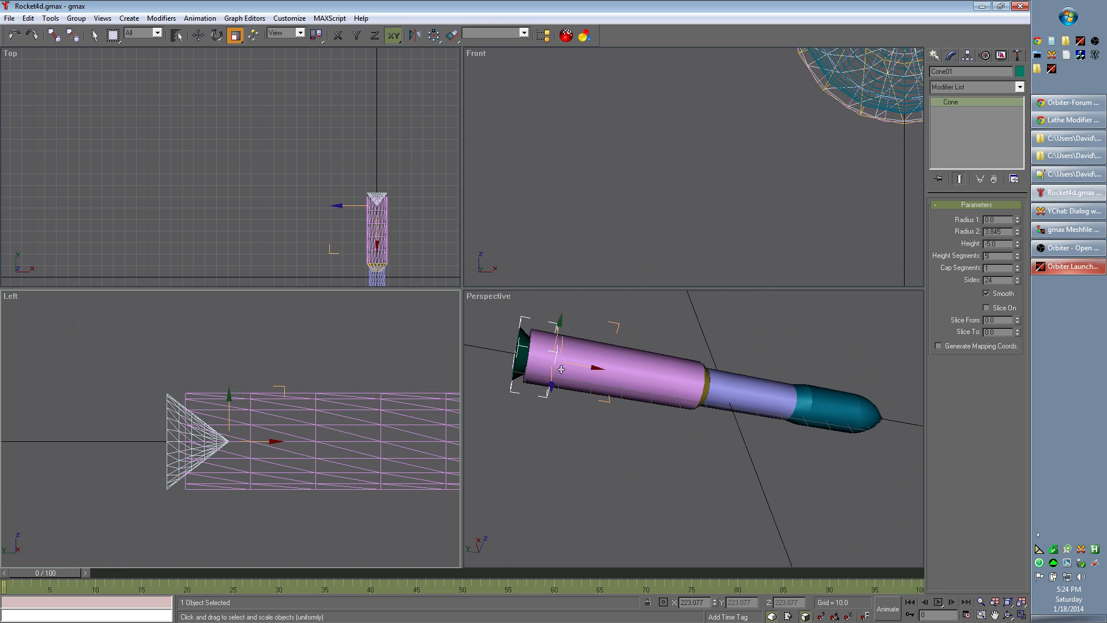
# Step: Draw an open four-point line above the rocket's base in the Left view as the nozzle profile
pyautogui.click(935, 55)
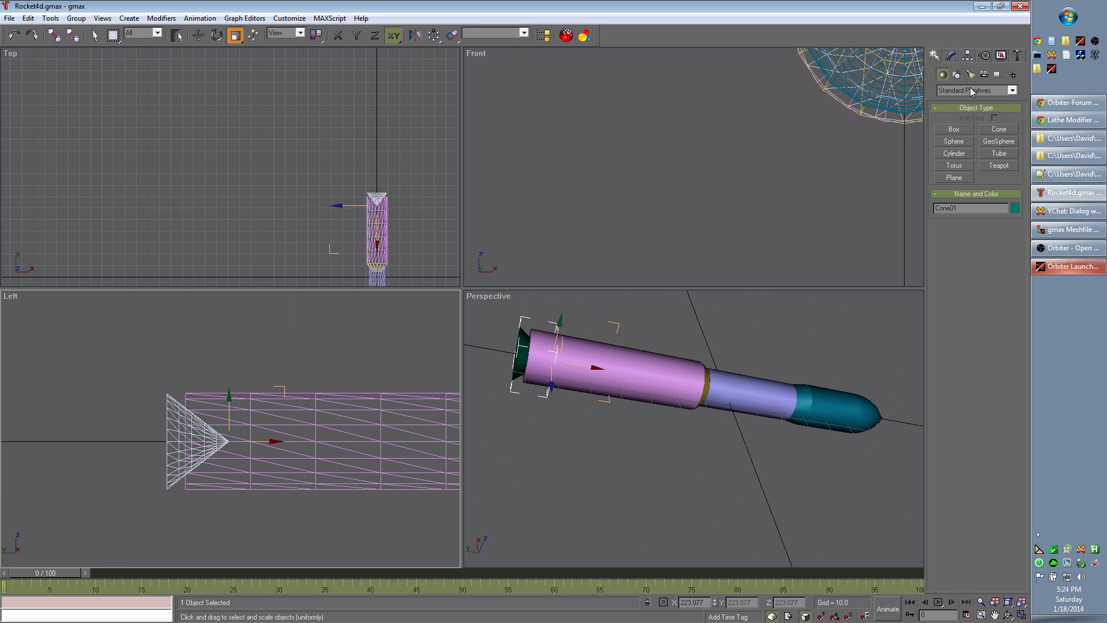
pyautogui.click(957, 74)
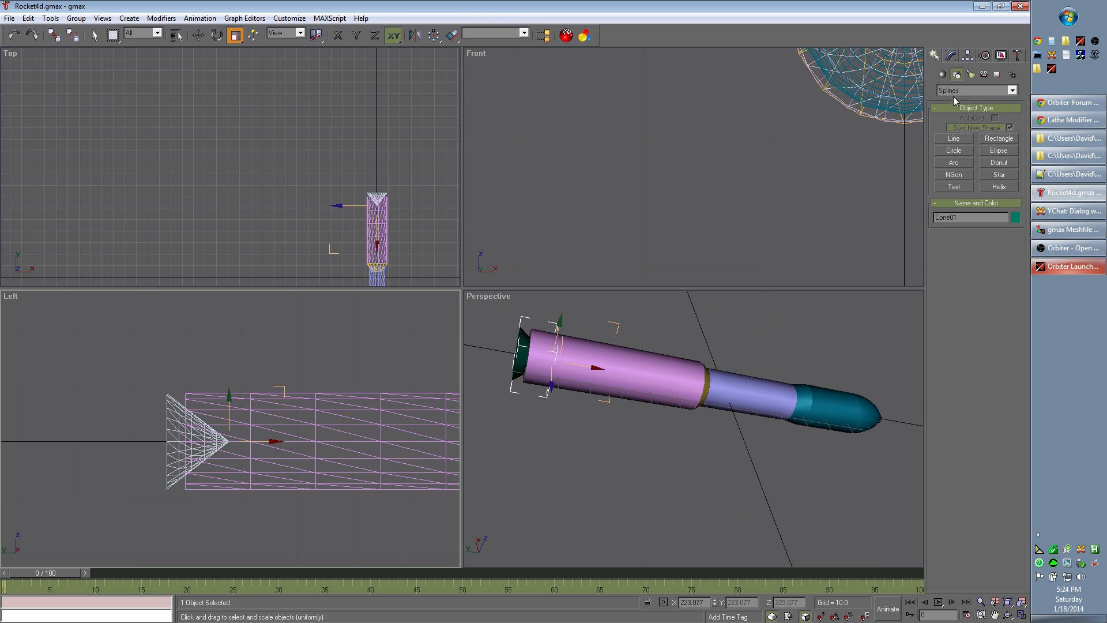
pyautogui.click(956, 142)
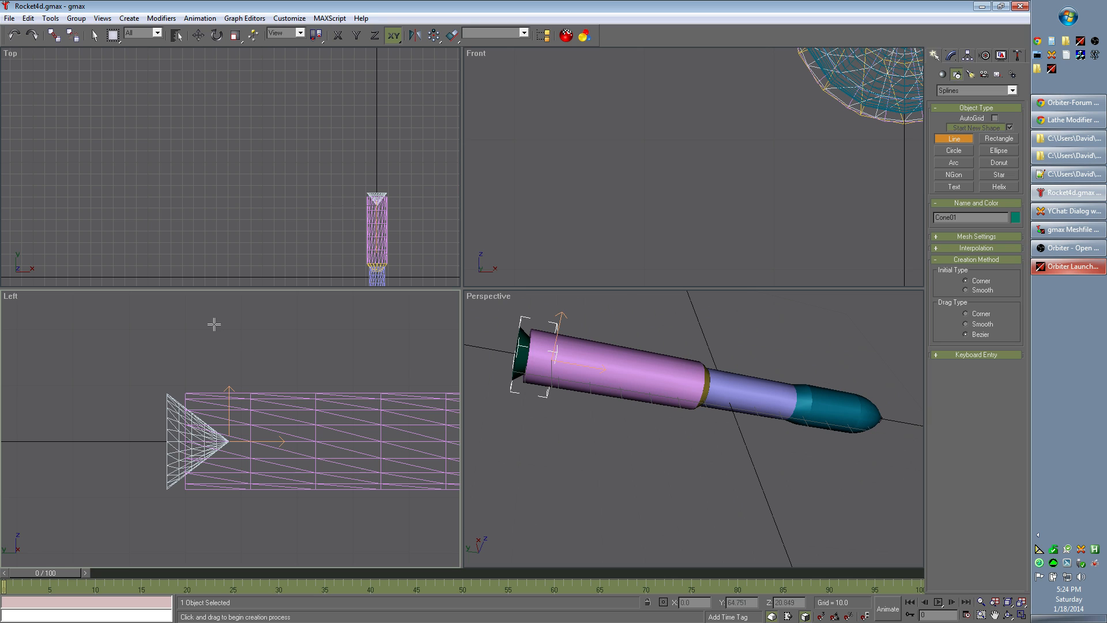
pyautogui.click(186, 300)
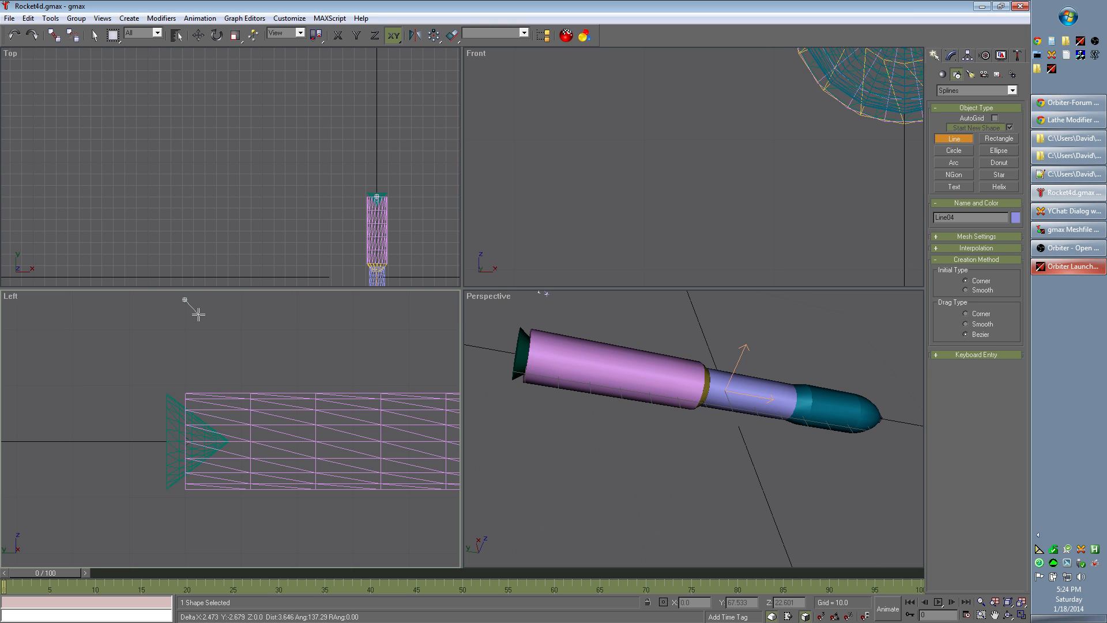
pyautogui.click(200, 317)
pyautogui.click(222, 328)
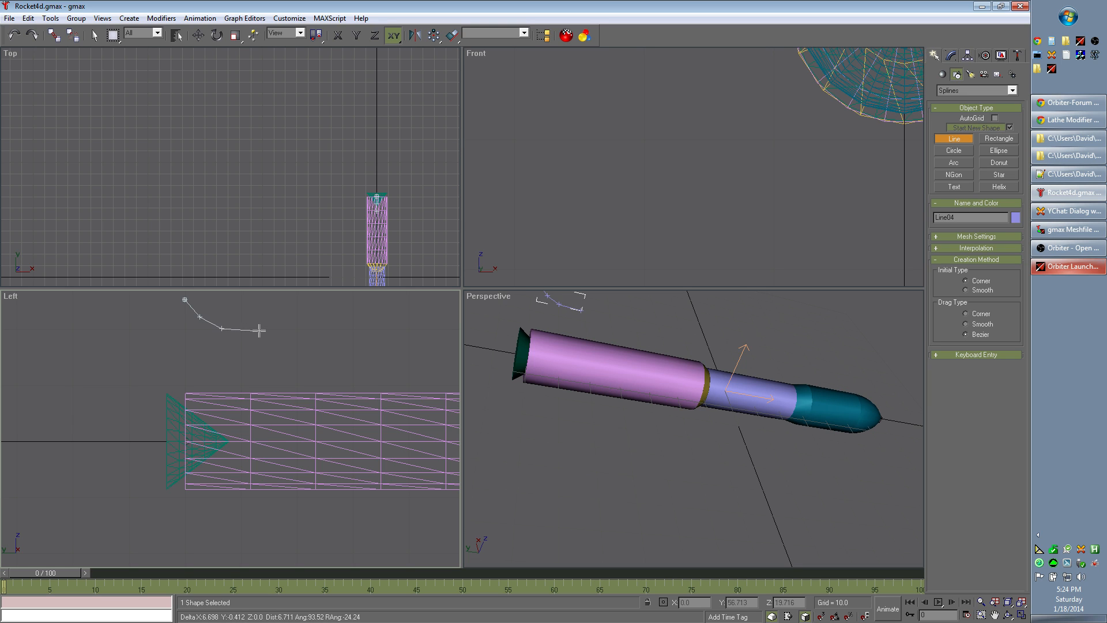
pyautogui.click(263, 332)
pyautogui.rightClick(264, 333)
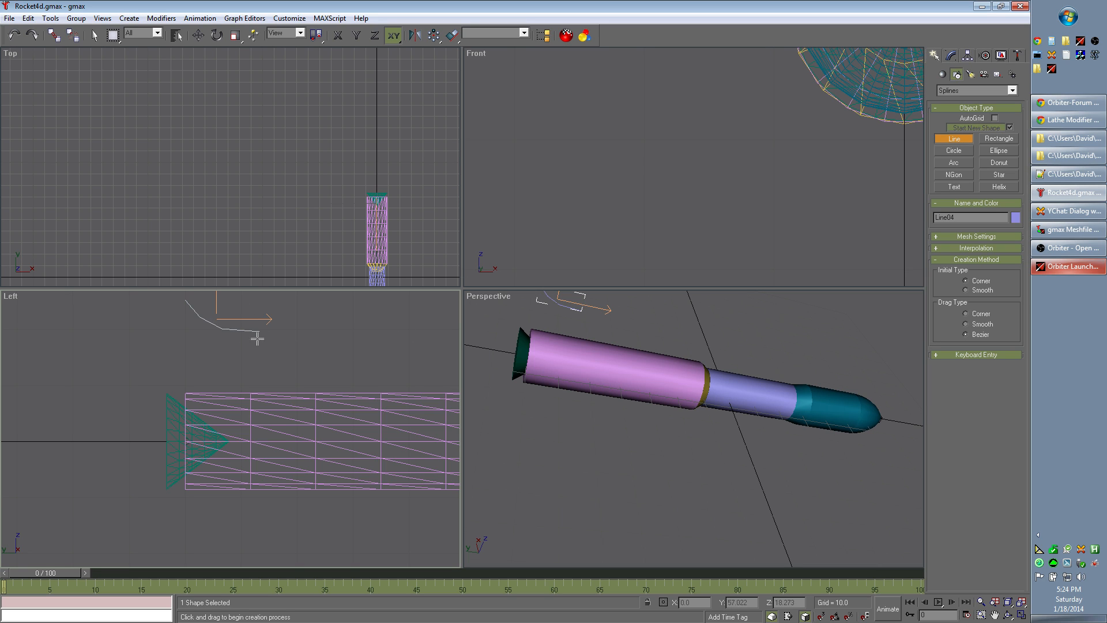
# Step: Apply a Lathe modifier to the new line and set its revolve direction to X
pyautogui.click(952, 56)
pyautogui.press('r')
pyautogui.click(1020, 86)
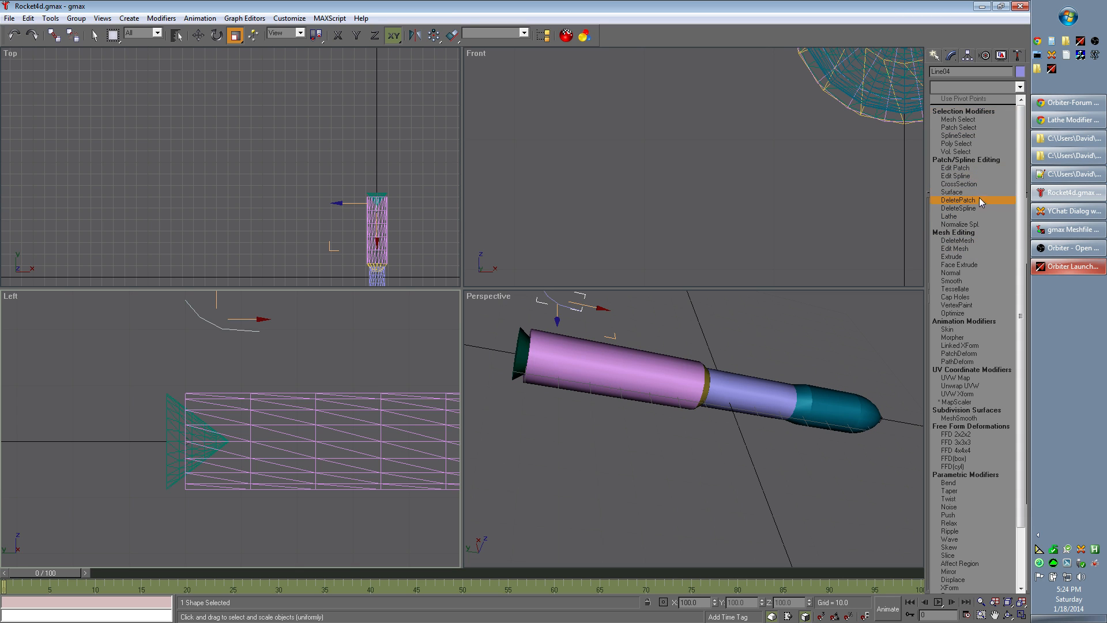
pyautogui.click(978, 215)
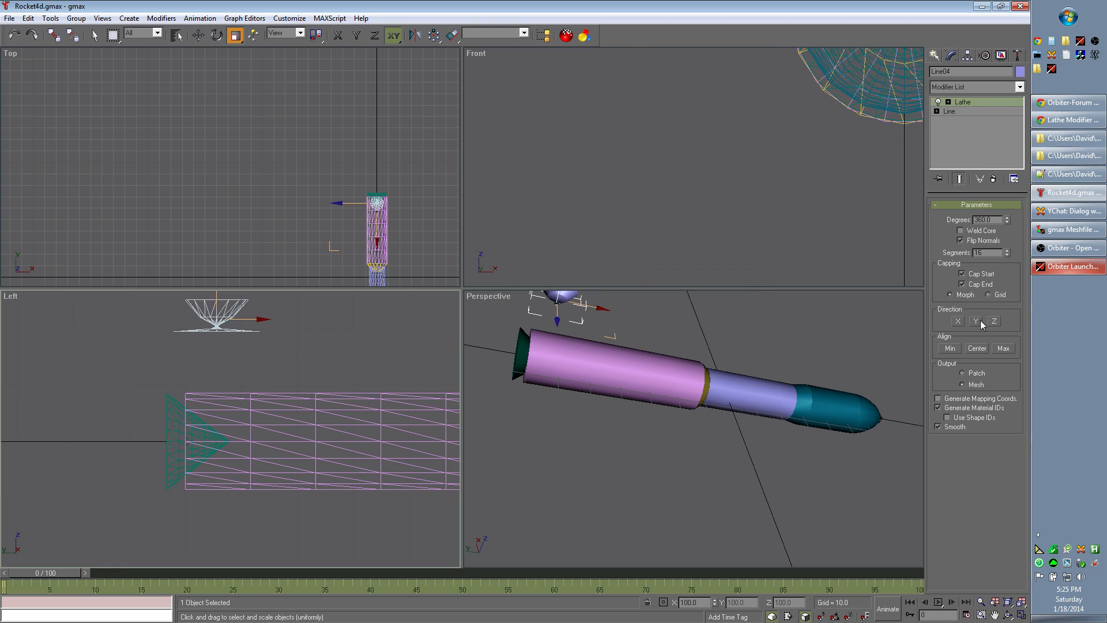
pyautogui.click(959, 321)
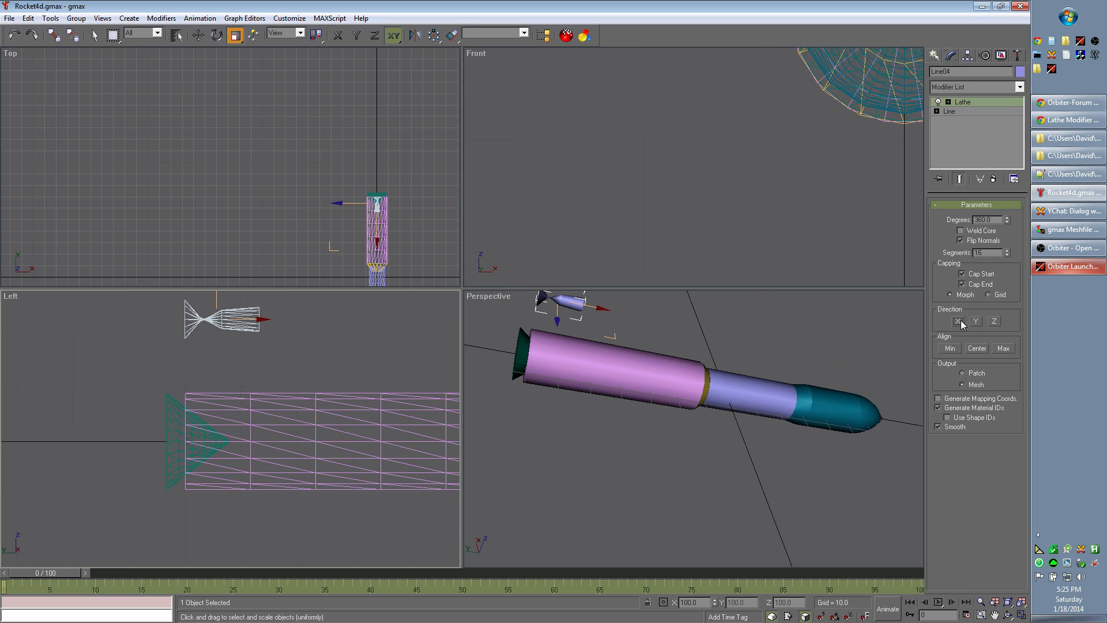
pyautogui.click(995, 323)
pyautogui.click(958, 323)
# Step: Raise the second vertex of the lathed line's profile in the Left view
pyautogui.click(937, 112)
pyautogui.click(954, 120)
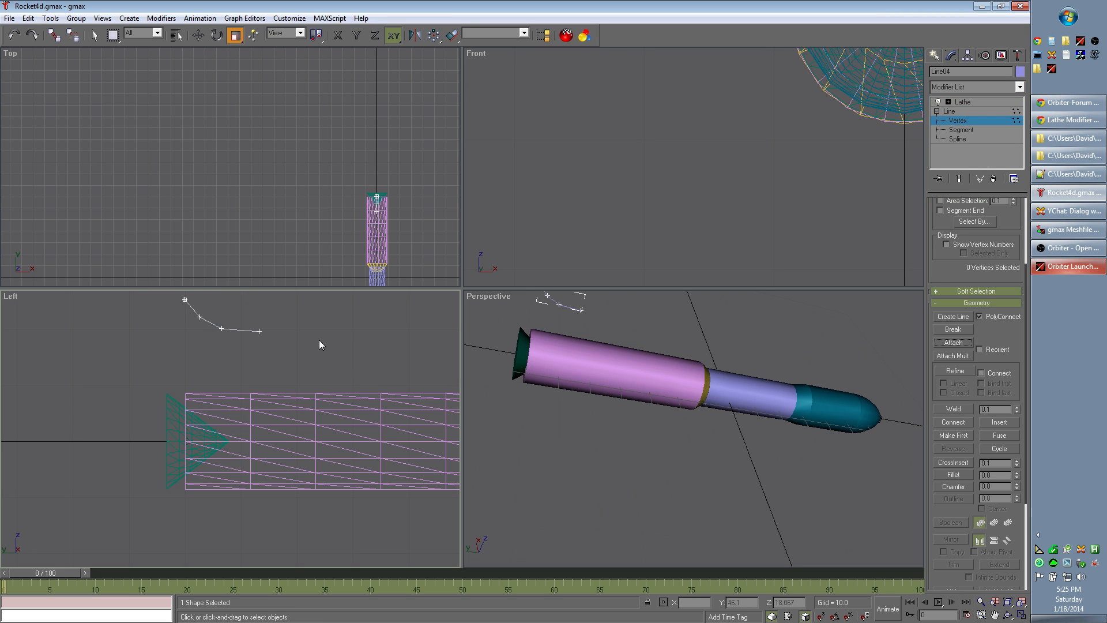
pyautogui.click(970, 104)
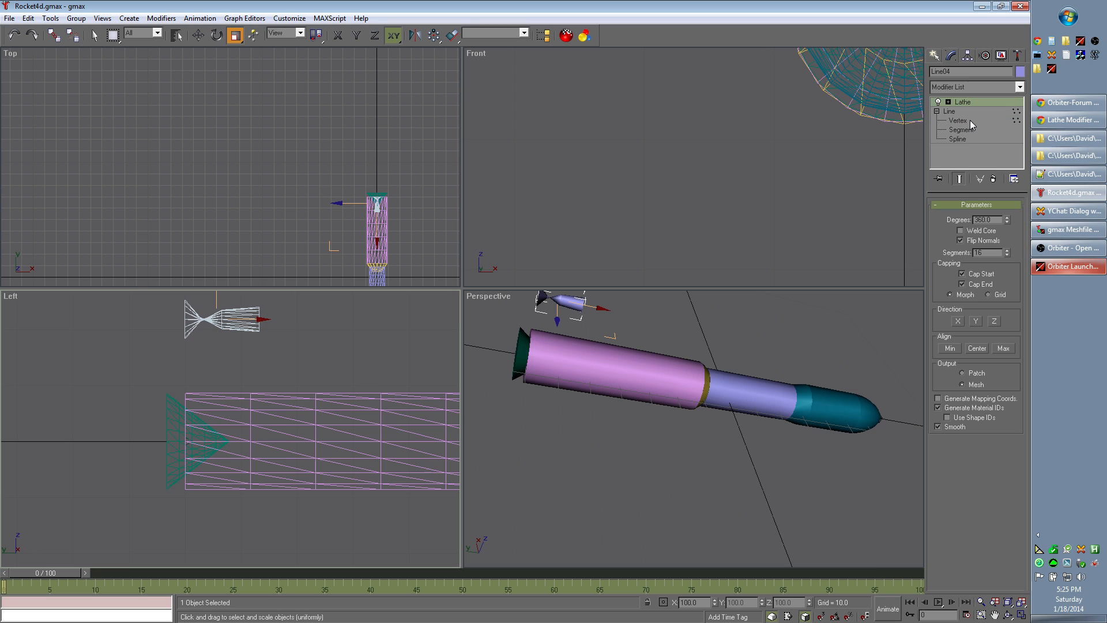
pyautogui.click(970, 120)
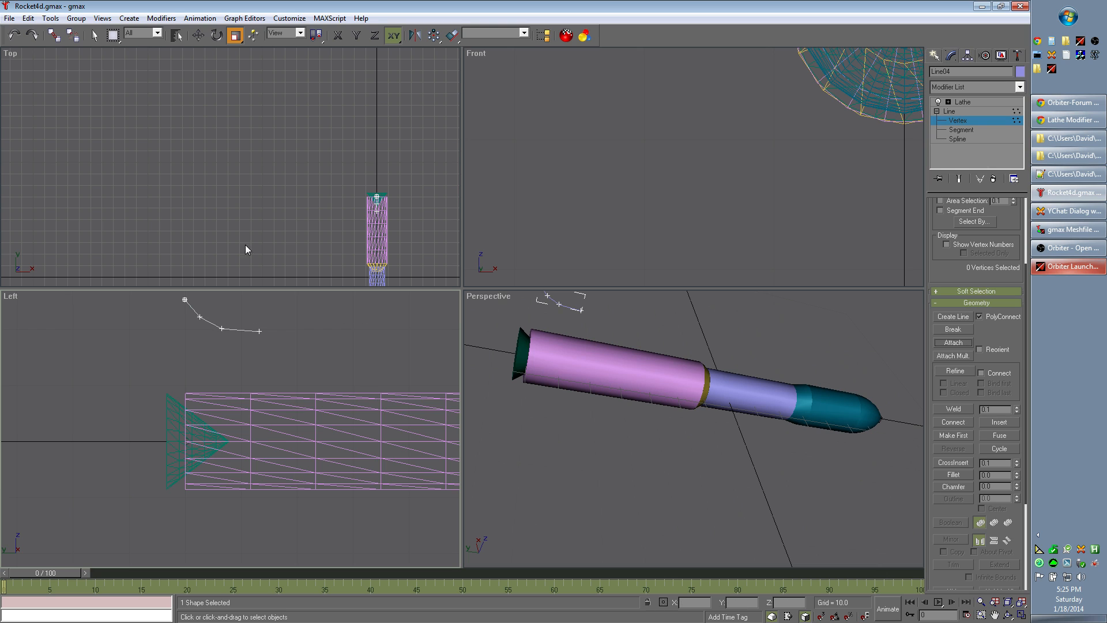
pyautogui.click(196, 40)
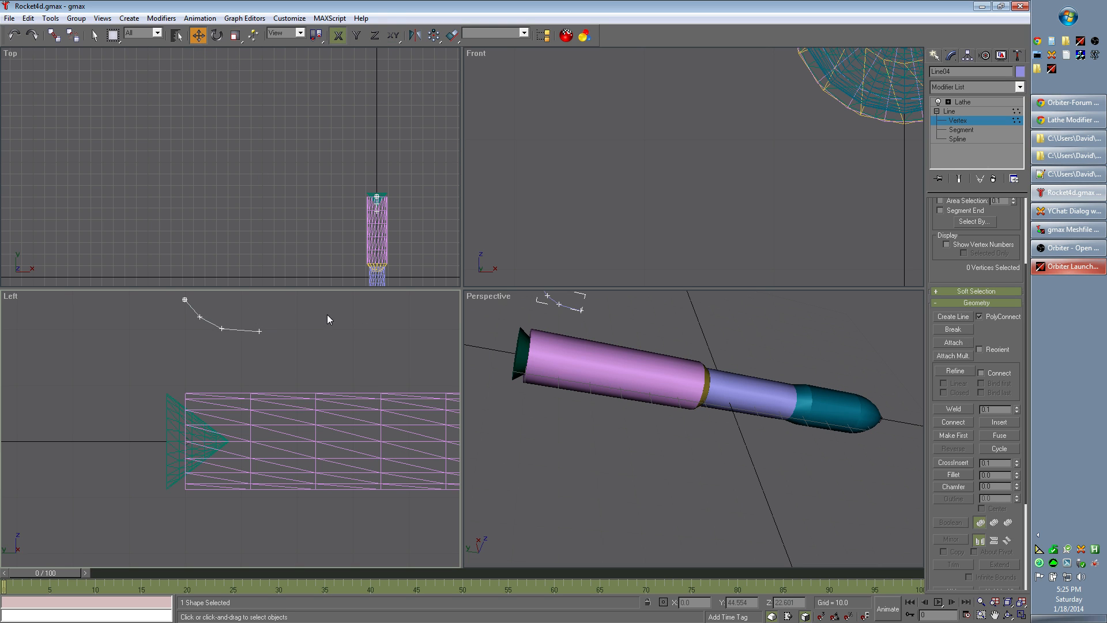
pyautogui.moveTo(326, 319); pyautogui.dragTo(316, 390, button='middle')
pyautogui.moveTo(189, 387); pyautogui.dragTo(202, 327)
pyautogui.press('F6')
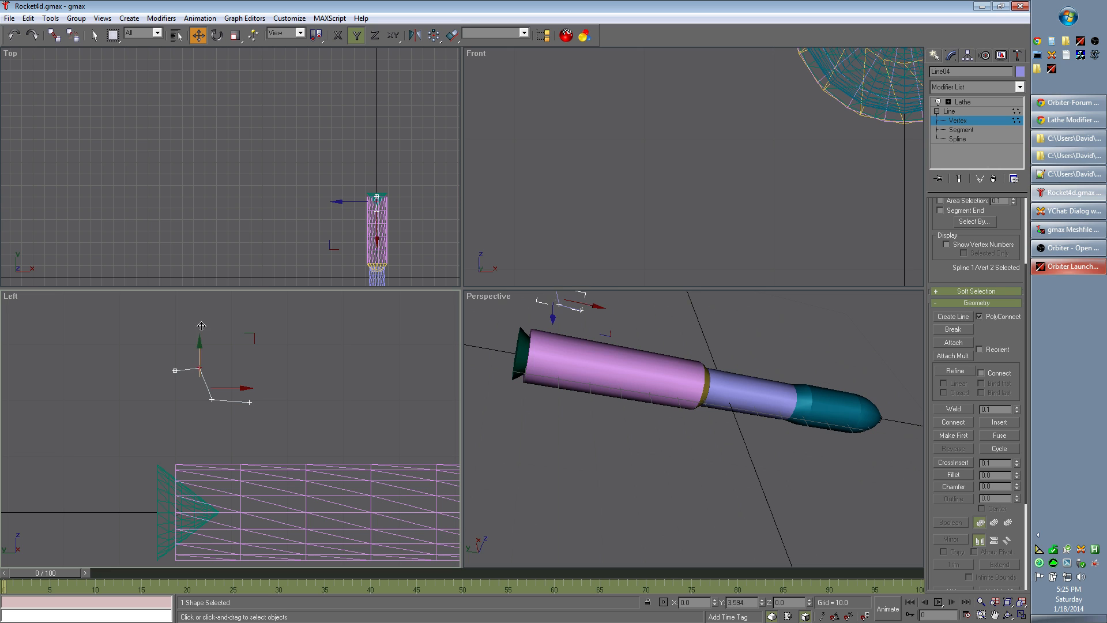
# Step: Raise the profile's third and fourth vertices so the nozzle flares outward, and return to the Lathe level
pyautogui.click(213, 399)
pyautogui.moveTo(213, 399); pyautogui.dragTo(225, 353)
pyautogui.moveTo(250, 402); pyautogui.dragTo(212, 361)
pyautogui.click(213, 354)
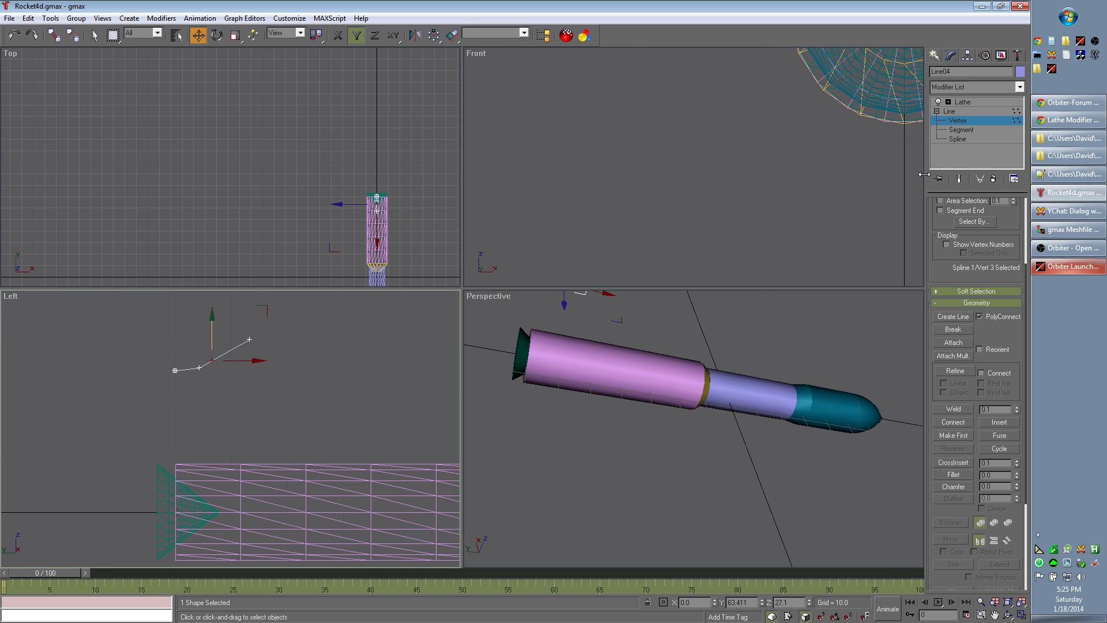
pyautogui.click(963, 102)
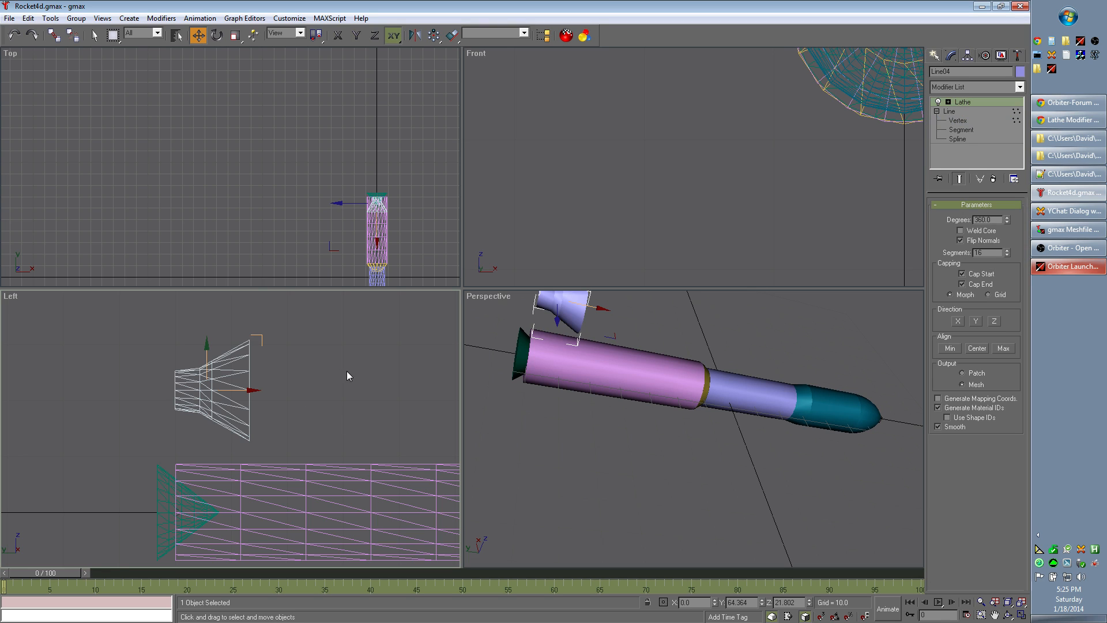
# Step: Try rotating the lathed nozzle freehand and with Z rotations of 0 and -90
pyautogui.click(217, 36)
pyautogui.moveTo(207, 340); pyautogui.dragTo(212, 367)
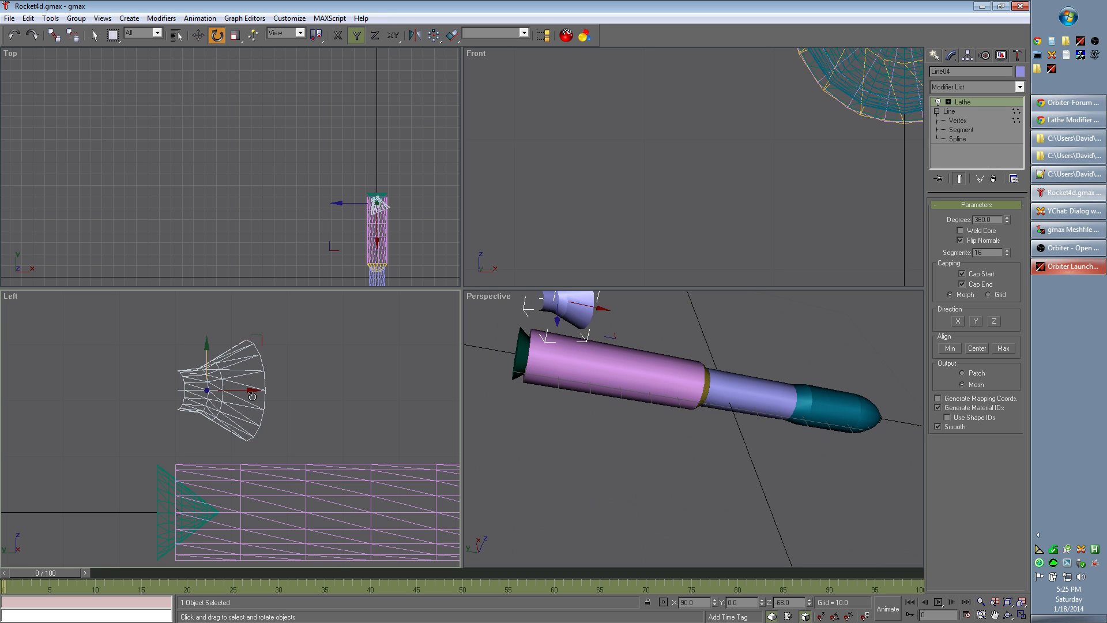
pyautogui.doubleClick(801, 603)
pyautogui.press('BackSpace')
pyautogui.write('0')
pyautogui.press('Tab')
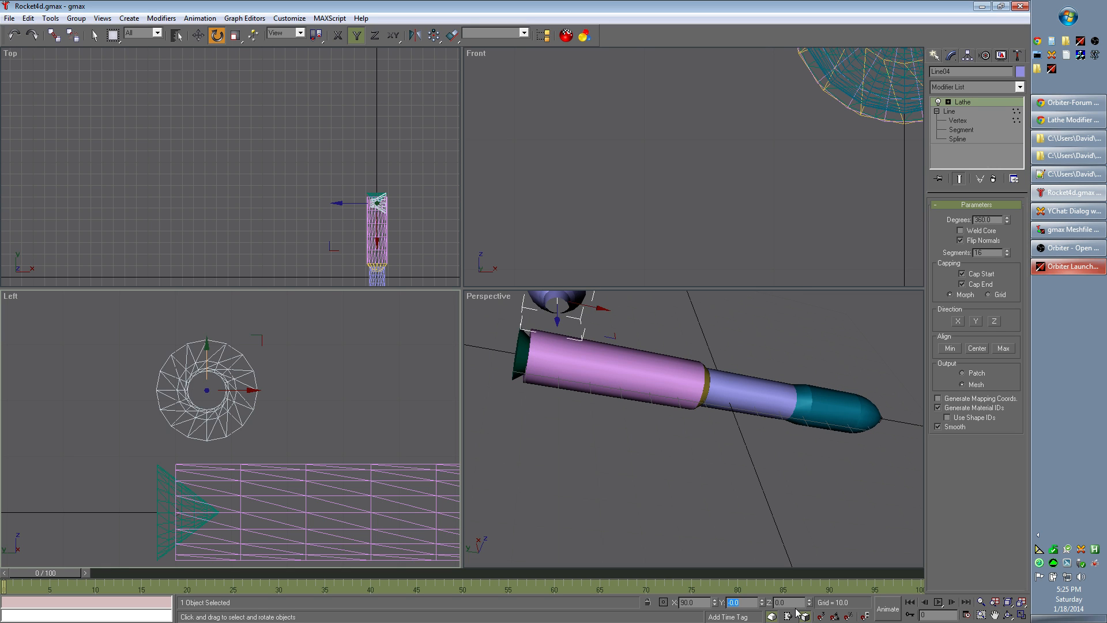
pyautogui.press('Tab')
pyautogui.press('BackSpace')
pyautogui.write('-90')
pyautogui.press('Tab')
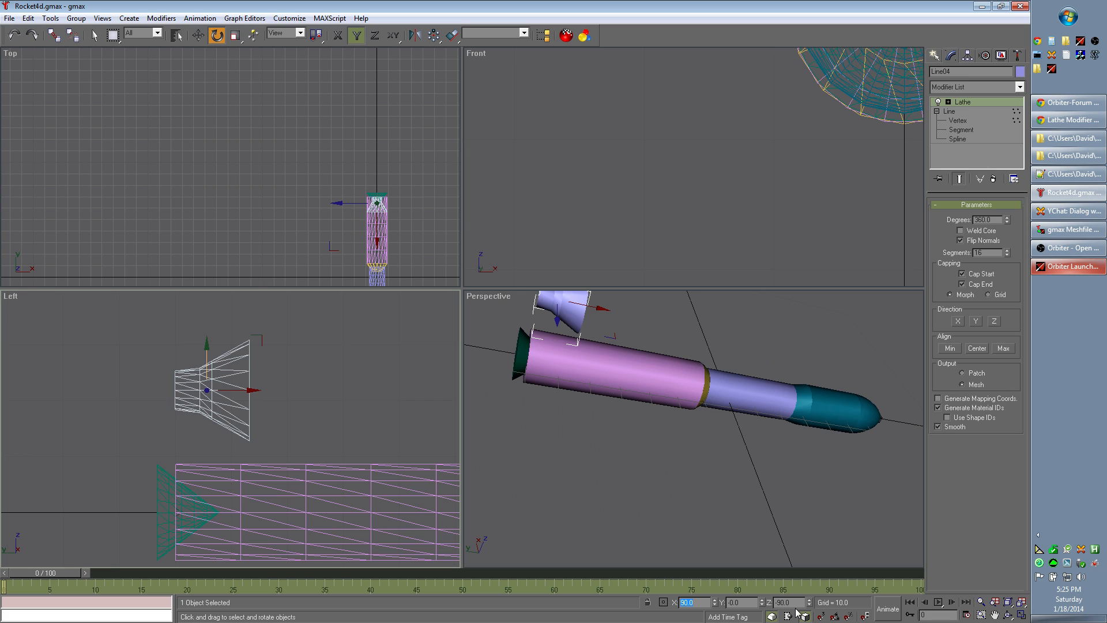
# Step: Set the nozzle's Z rotation to 90 so its wide end faces the rocket's rear
pyautogui.press('Tab')
pyautogui.press('Tab')
pyautogui.write('90')
pyautogui.press('Tab')
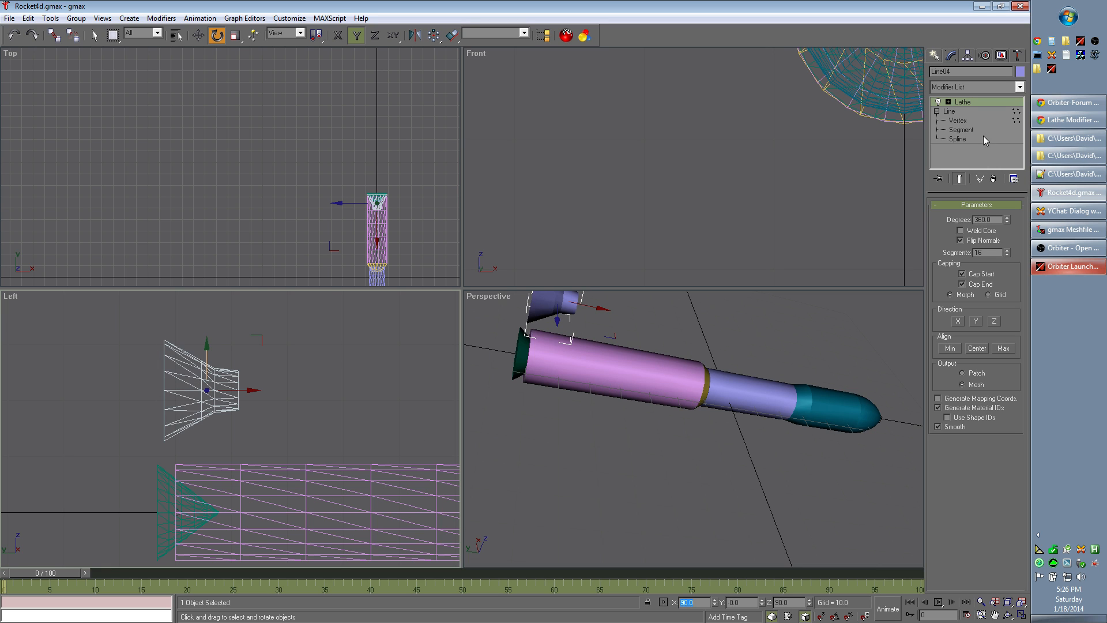
# Step: Change the third vertex of the nozzle's line to Smooth and lower it slightly in the Left view
pyautogui.click(970, 122)
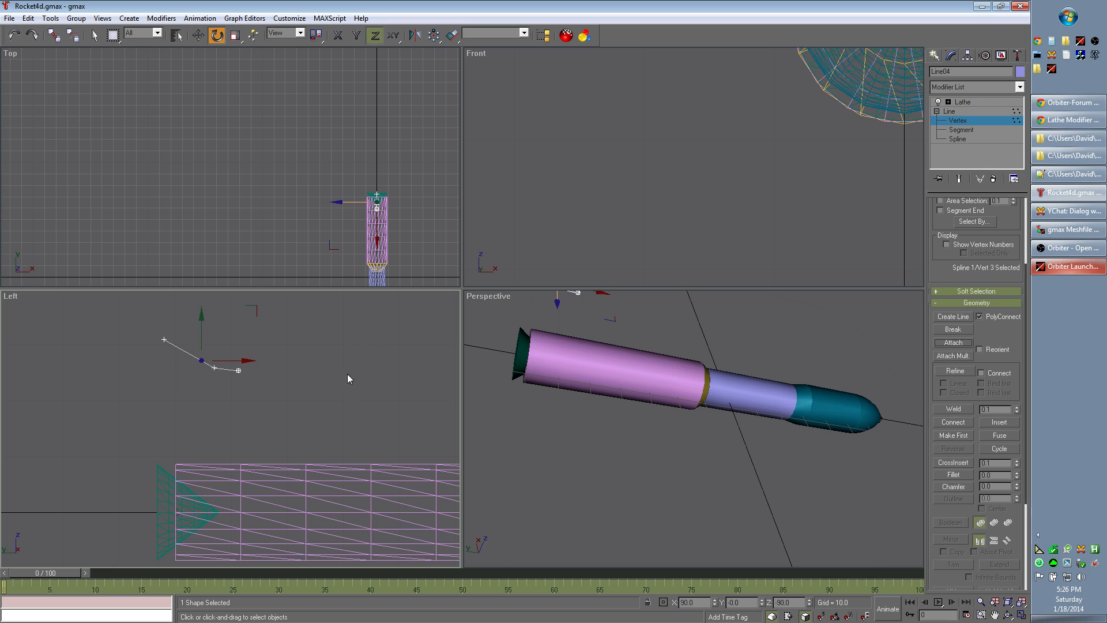
pyautogui.click(975, 104)
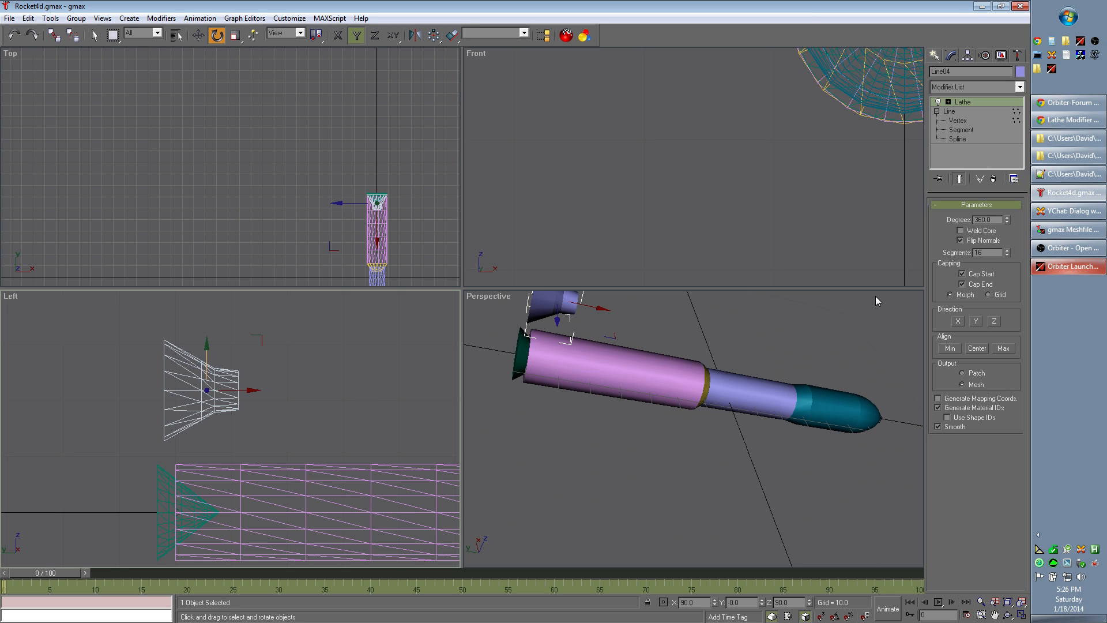
pyautogui.click(962, 120)
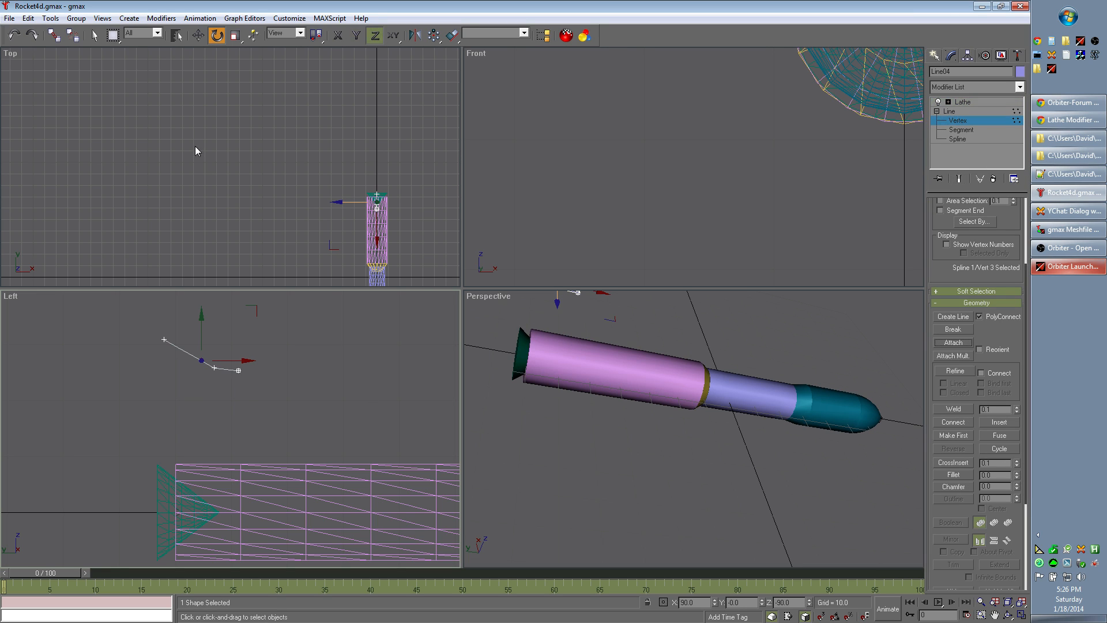
pyautogui.click(198, 35)
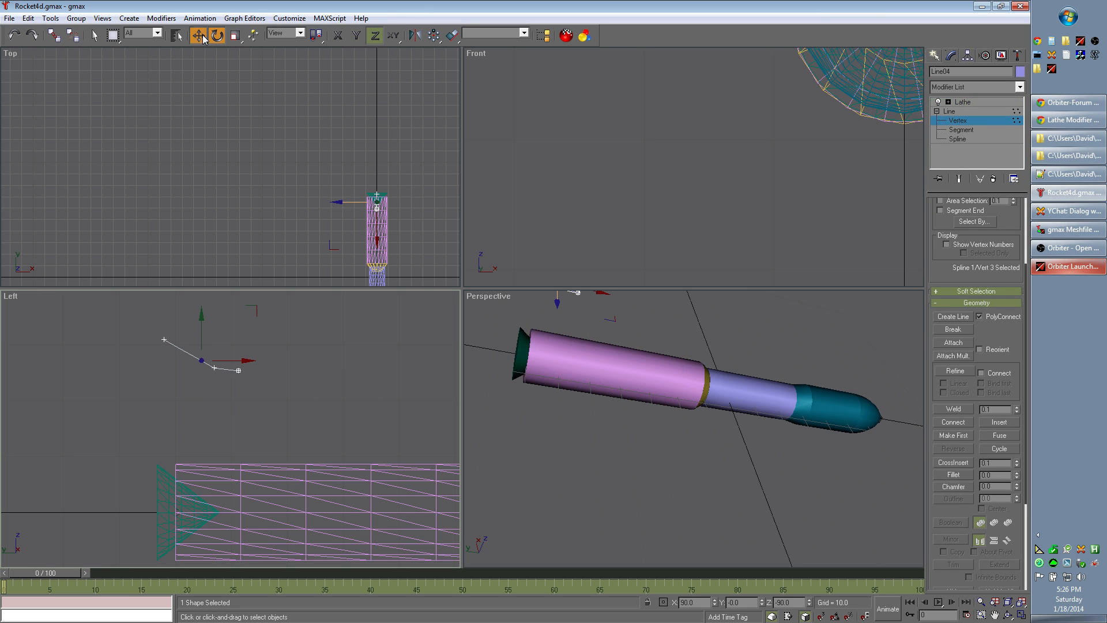
pyautogui.rightClick(201, 361)
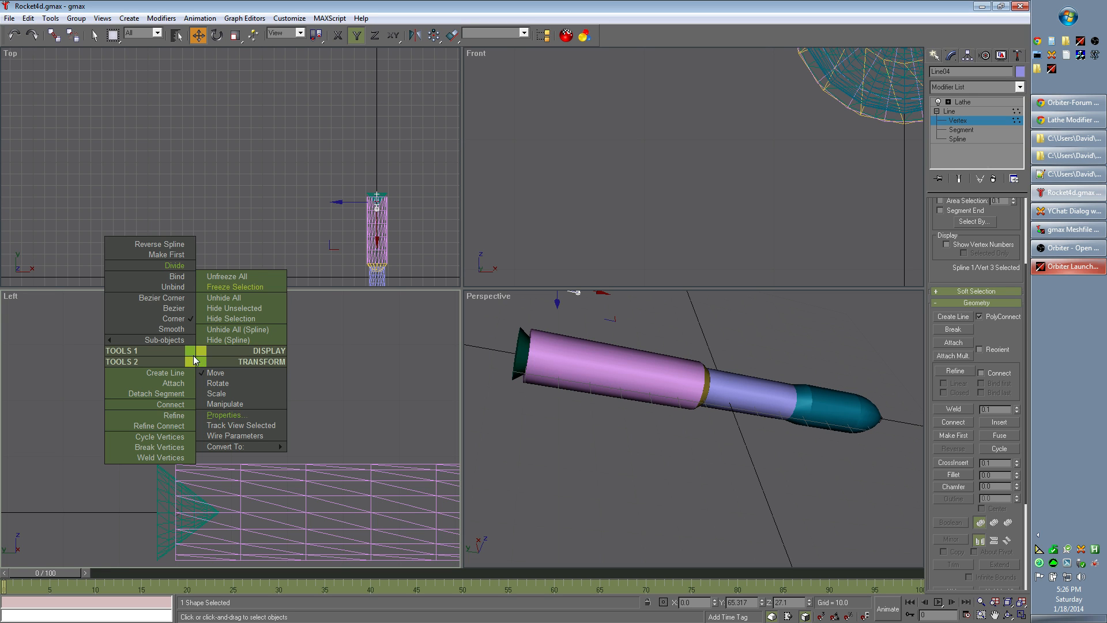
pyautogui.click(181, 331)
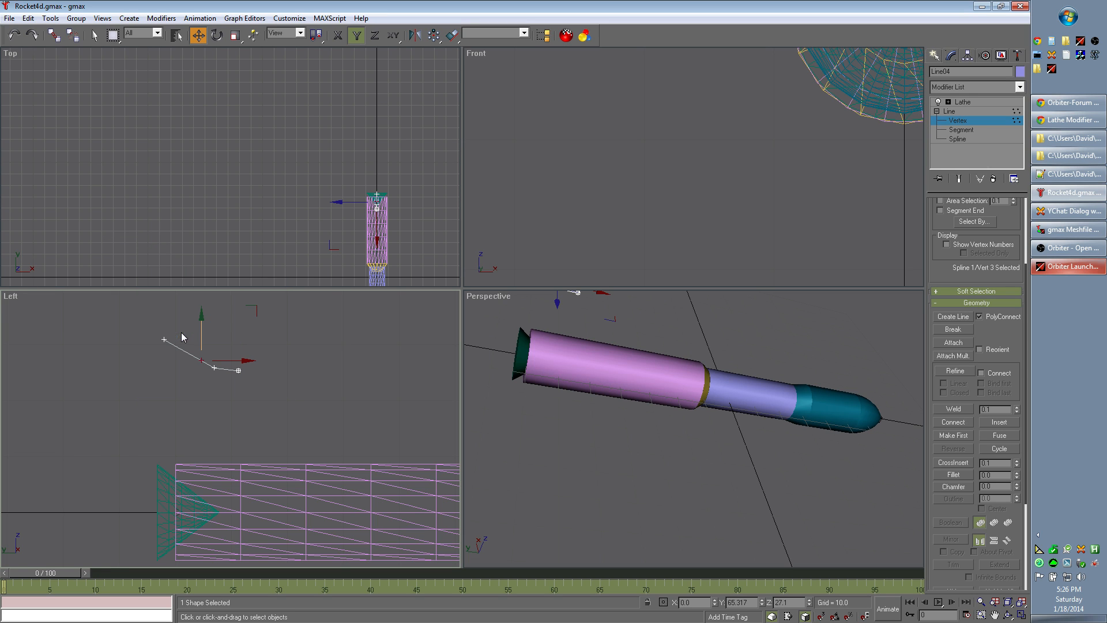
pyautogui.moveTo(200, 320); pyautogui.dragTo(200, 318)
# Step: Lower the profile's second vertex and align the first vertex level with it to straighten the nozzle's neck
pyautogui.click(213, 367)
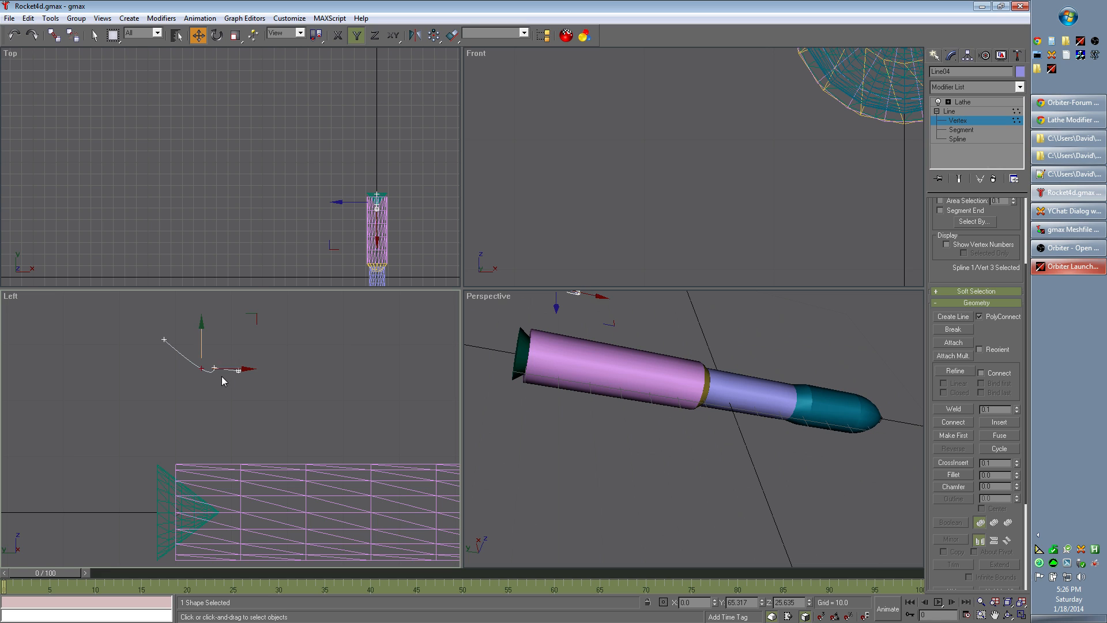
pyautogui.moveTo(213, 324); pyautogui.dragTo(225, 332)
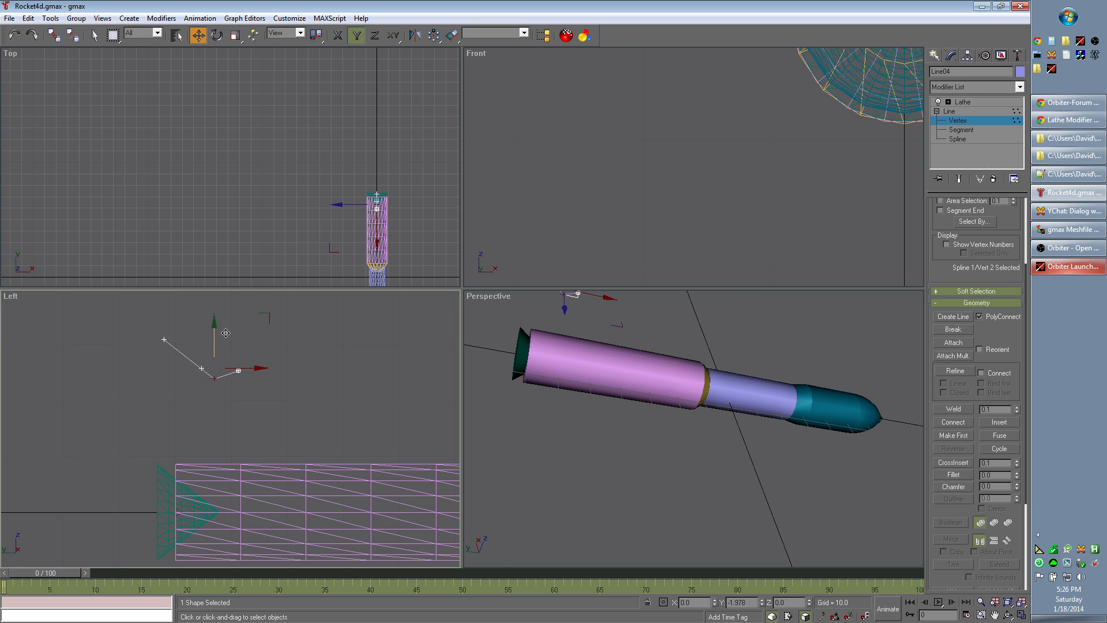
pyautogui.click(239, 371)
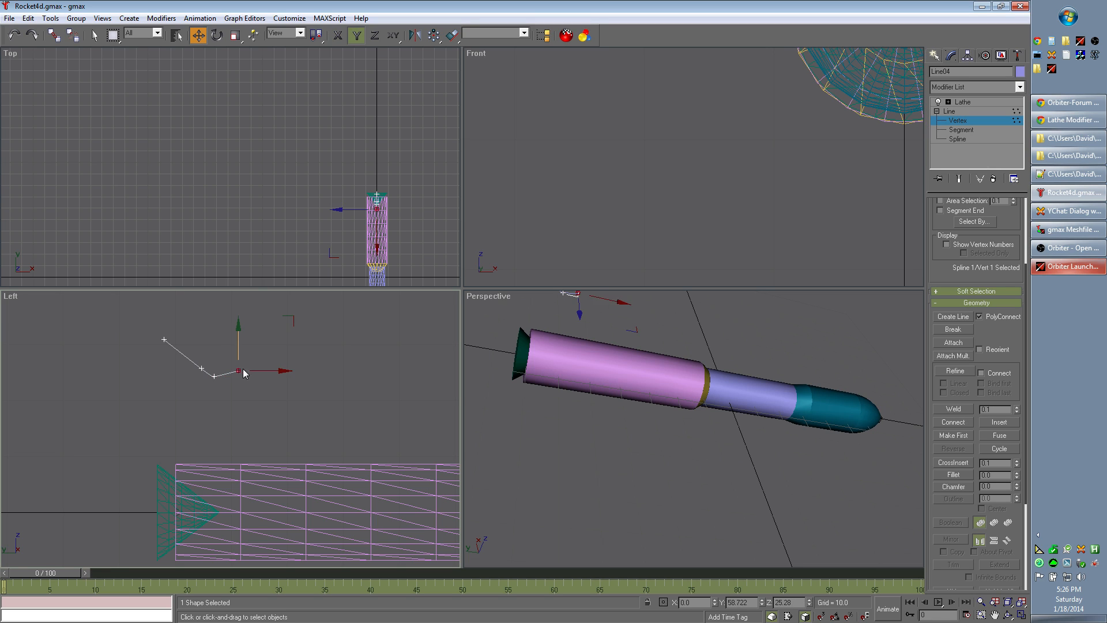
pyautogui.moveTo(243, 333); pyautogui.dragTo(242, 333)
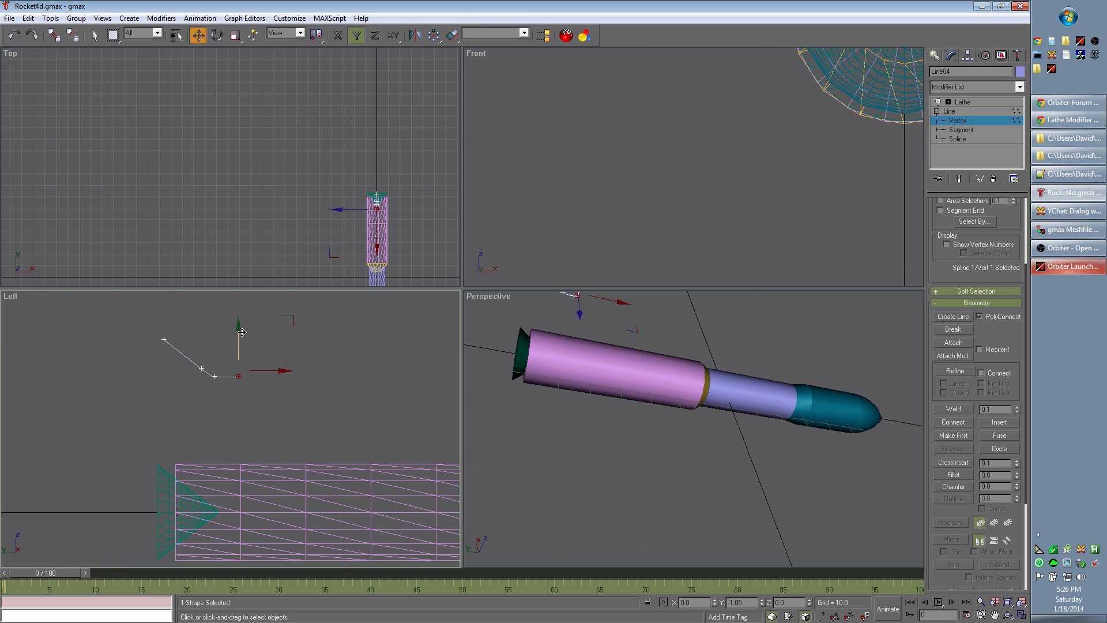
# Step: Change the third vertex's type again and fine-tune its height on the nozzle profile
pyautogui.click(203, 367)
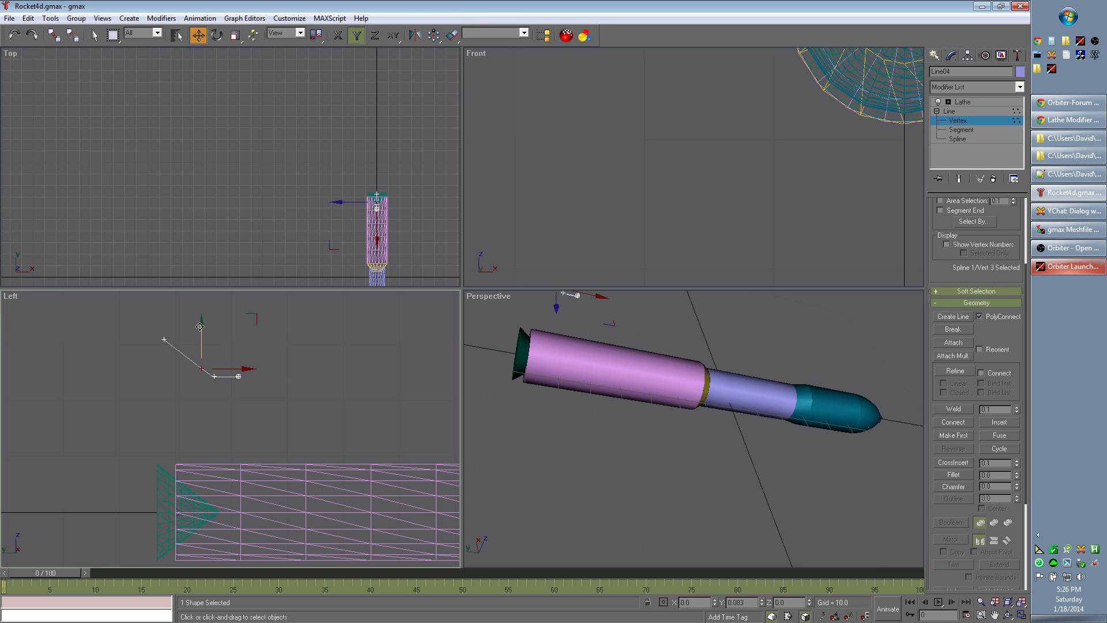
pyautogui.moveTo(200, 366); pyautogui.dragTo(201, 367)
pyautogui.rightClick(199, 367)
pyautogui.moveTo(184, 349)
pyautogui.click(179, 327)
pyautogui.moveTo(202, 322)
pyautogui.mouseDown()
pyautogui.moveTo(201, 335)
pyautogui.moveTo(205, 324)
pyautogui.mouseUp()
# Step: Check the profile's second and first segments at Segment level, and return to vertex editing
pyautogui.click(961, 130)
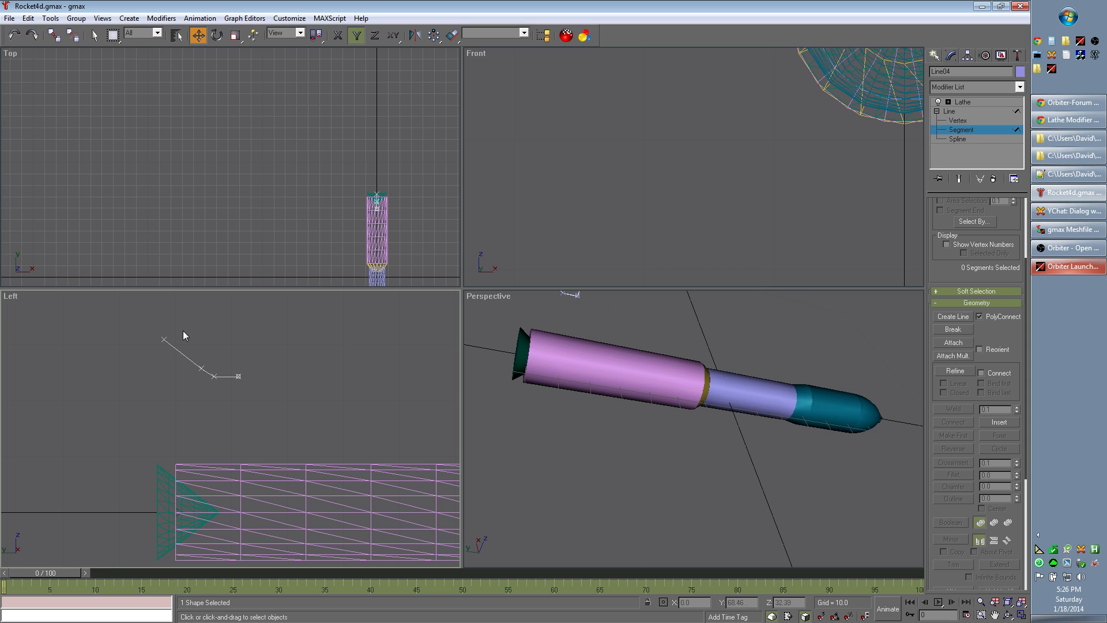
pyautogui.click(182, 353)
pyautogui.click(208, 373)
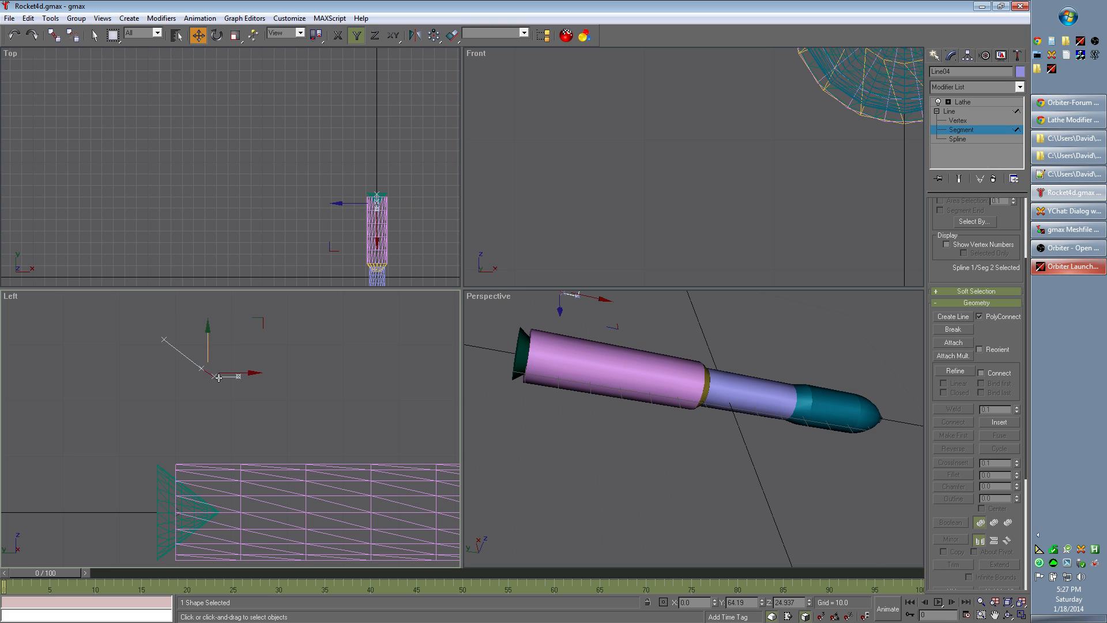
pyautogui.click(217, 376)
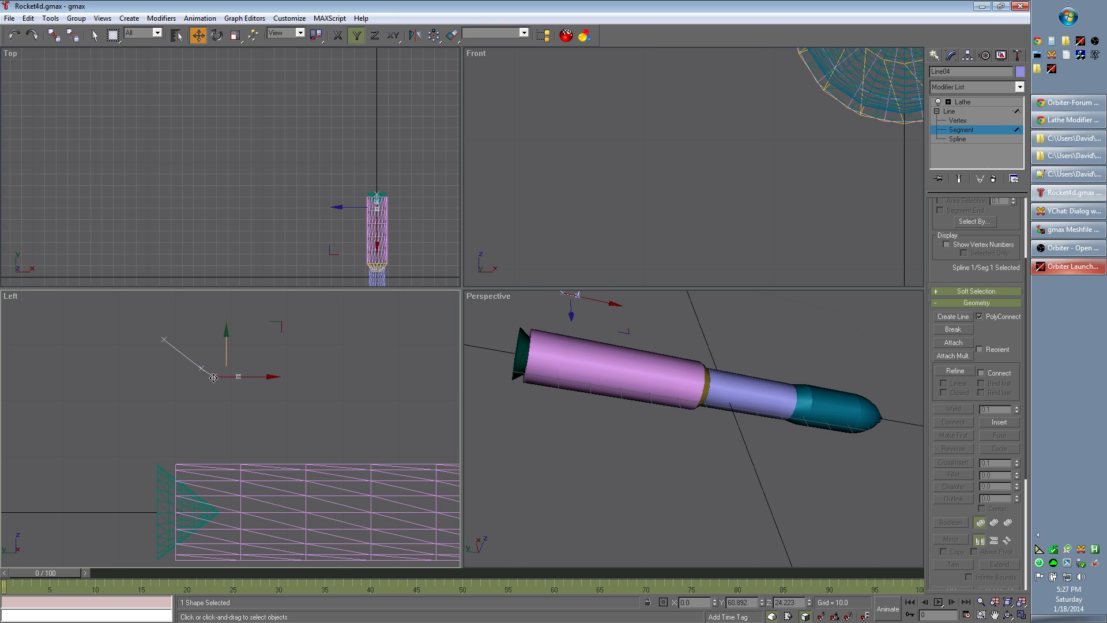
pyautogui.click(958, 120)
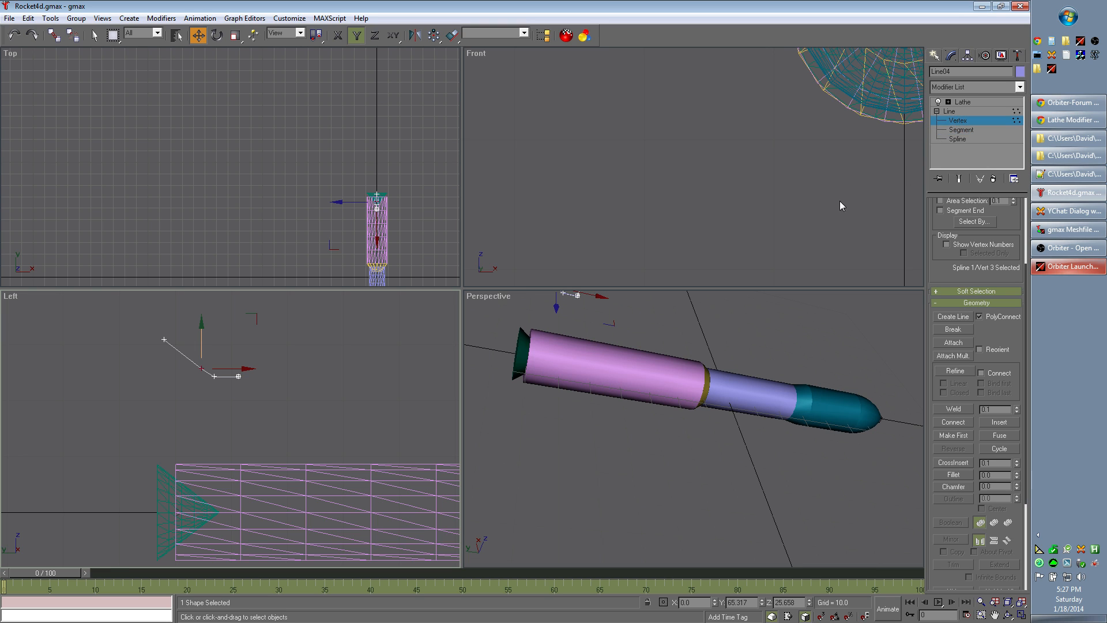
# Step: Set the nozzle profile's second vertex to Smooth and lower the third vertex slightly in the Left view
pyautogui.click(214, 377)
pyautogui.rightClick(213, 374)
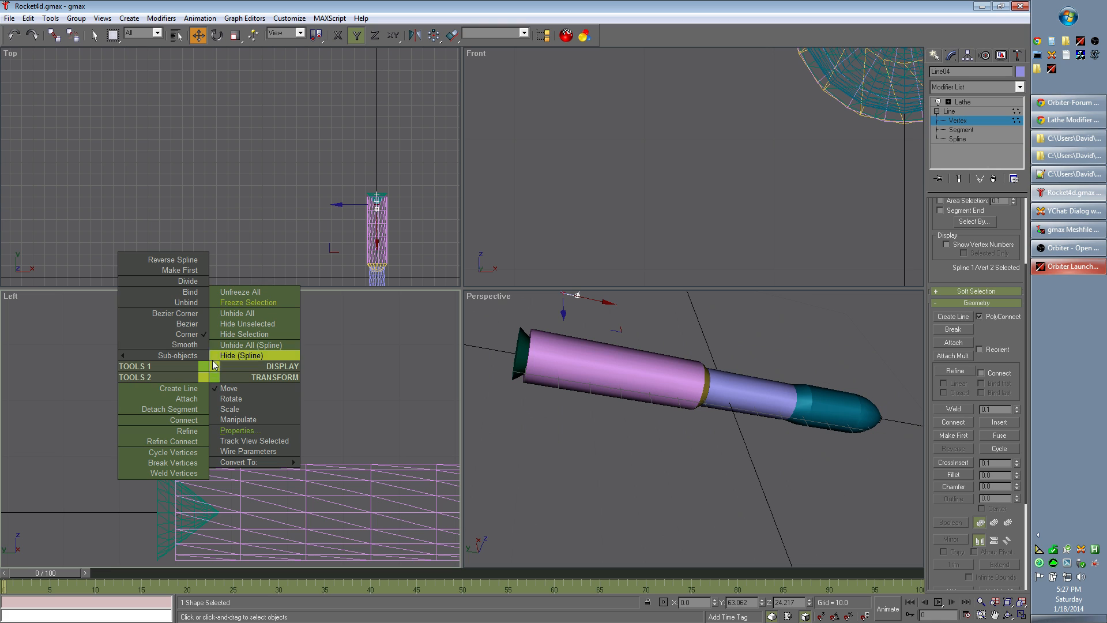
pyautogui.click(187, 334)
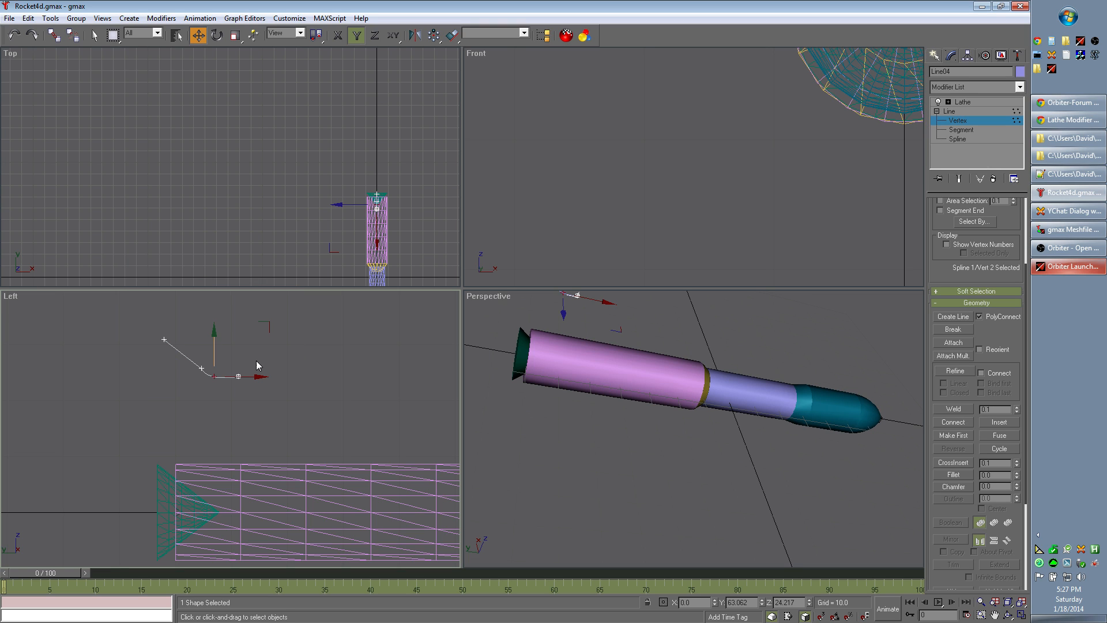
pyautogui.click(216, 337)
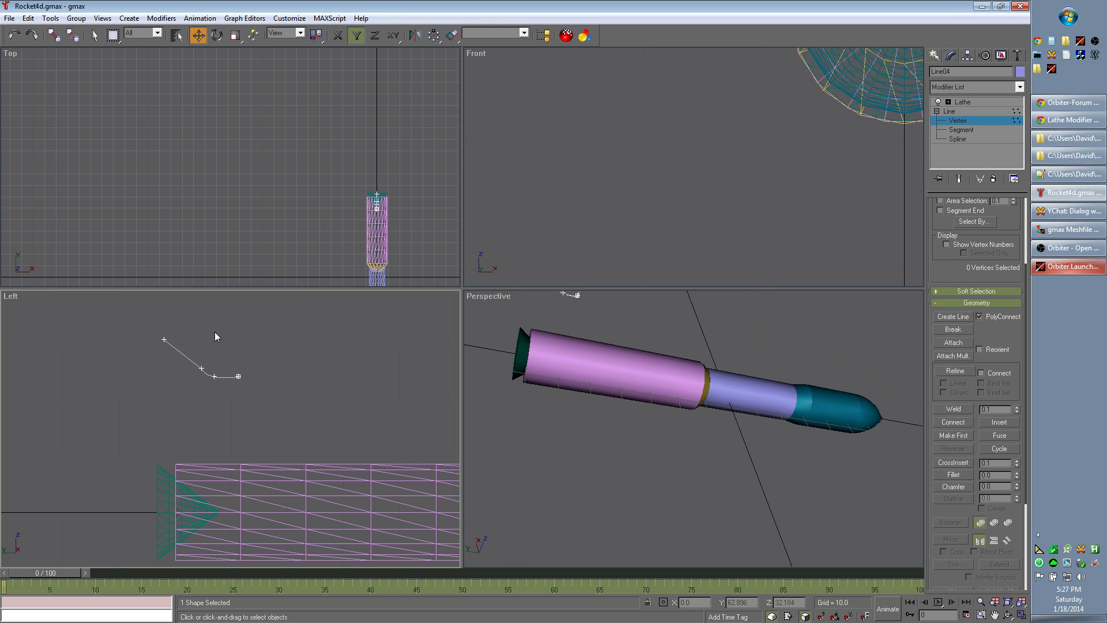
pyautogui.click(200, 370)
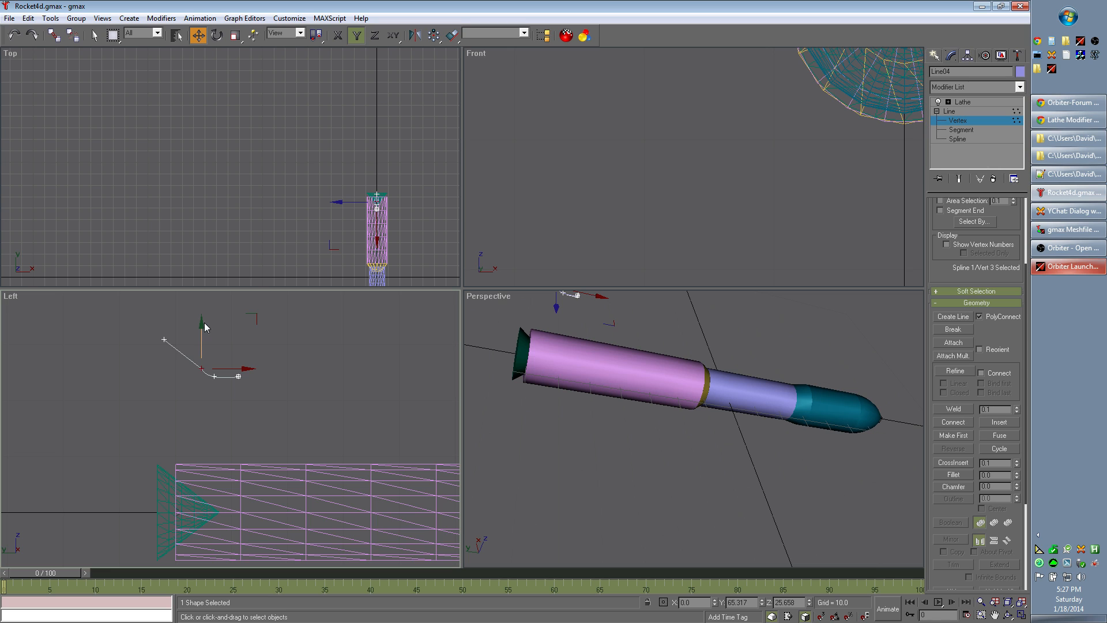
pyautogui.moveTo(201, 322); pyautogui.dragTo(201, 328)
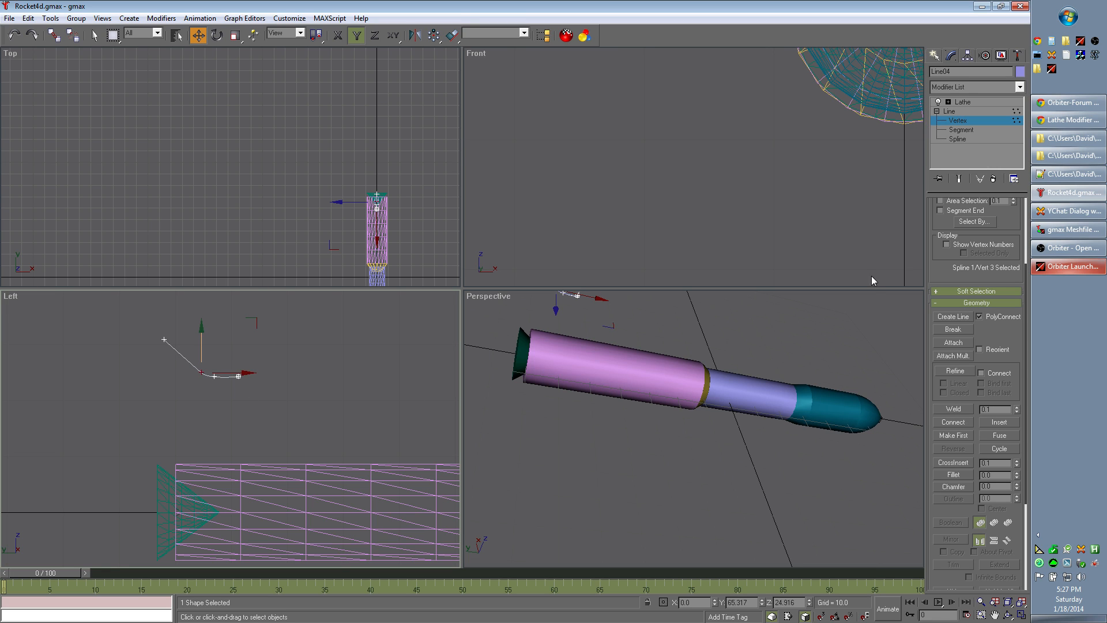
# Step: Return to the Lathe level and inspect the revolved nozzle in the Left and Perspective views
pyautogui.click(965, 102)
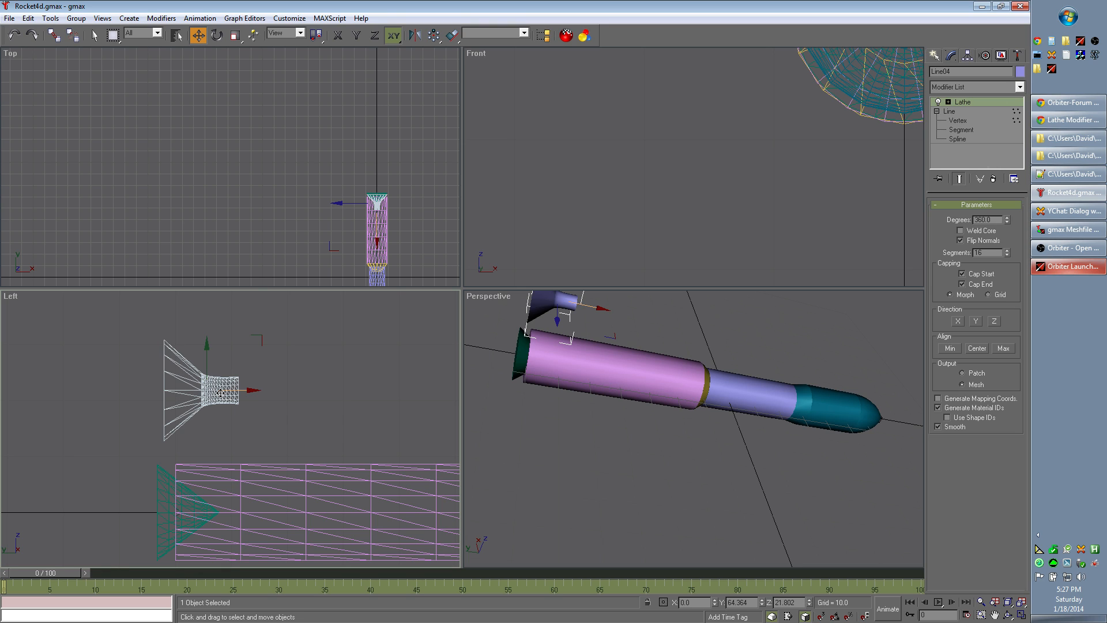
pyautogui.scroll(-2, 305, 404)
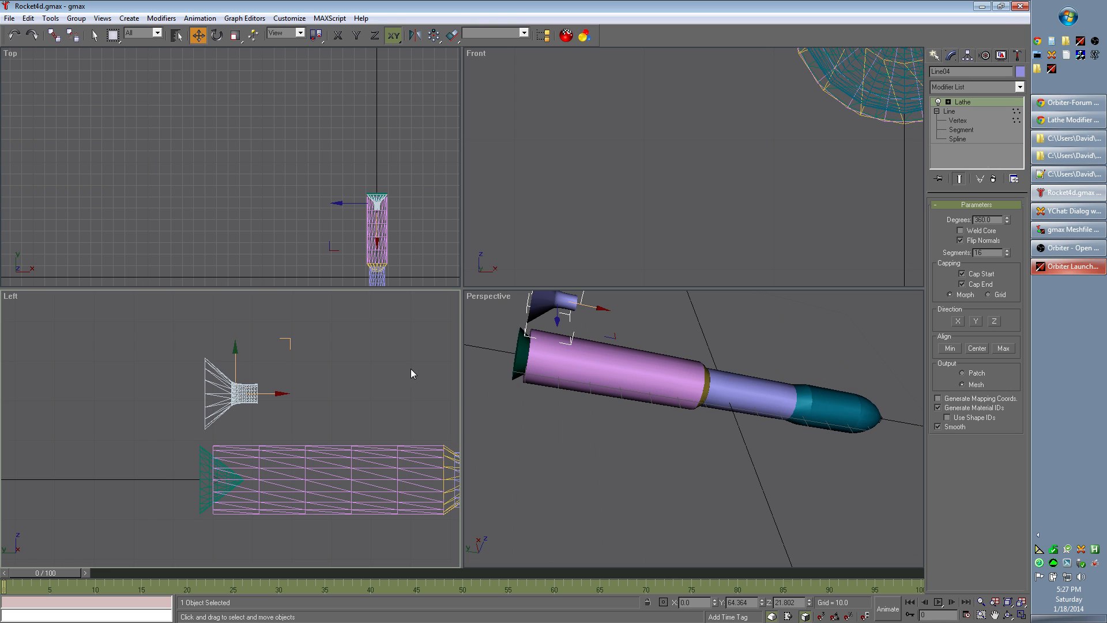
pyautogui.click(1008, 615)
pyautogui.moveTo(577, 438); pyautogui.dragTo(630, 489)
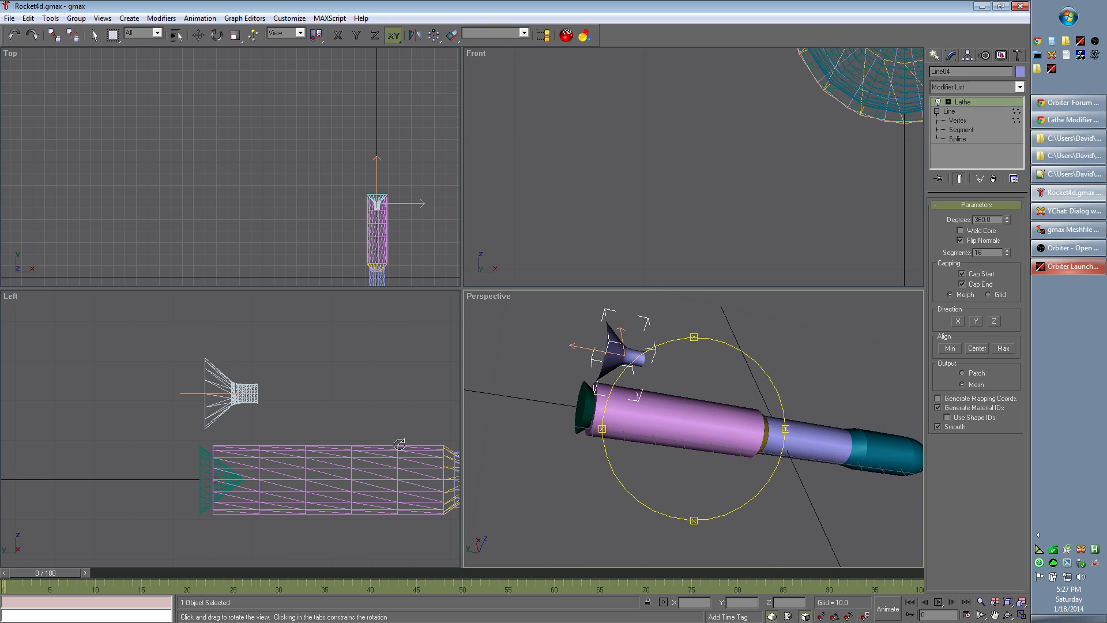
# Step: Delete the lathed nozzle above the rocket
pyautogui.click(94, 36)
pyautogui.click(253, 396)
pyautogui.press('Delete')
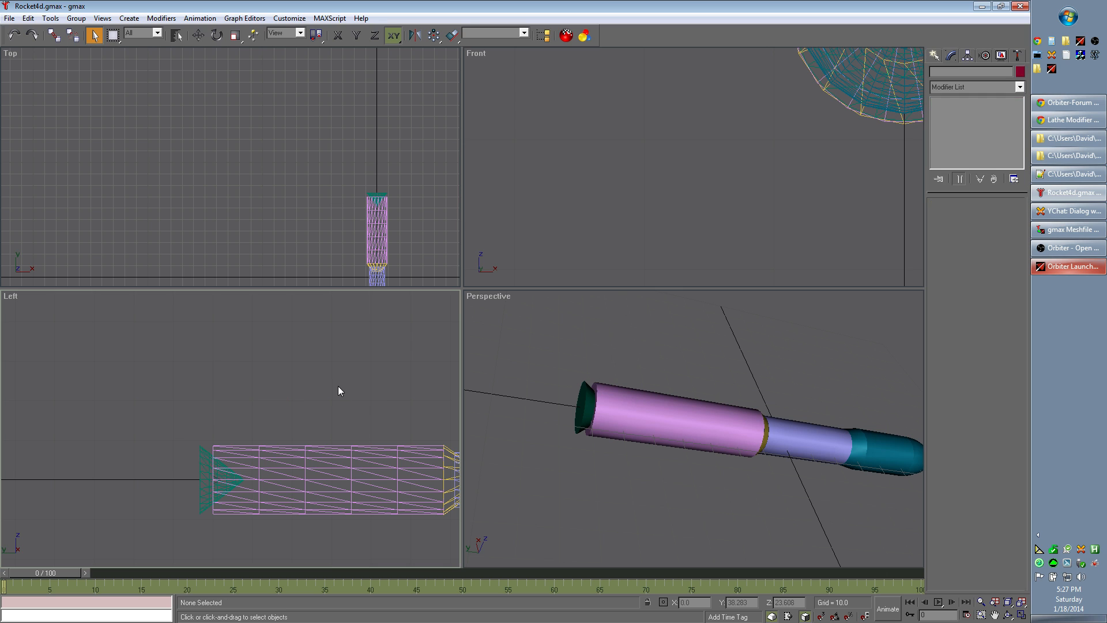
pyautogui.scroll(-2, 340, 385)
pyautogui.moveTo(399, 518); pyautogui.dragTo(346, 465, button='middle')
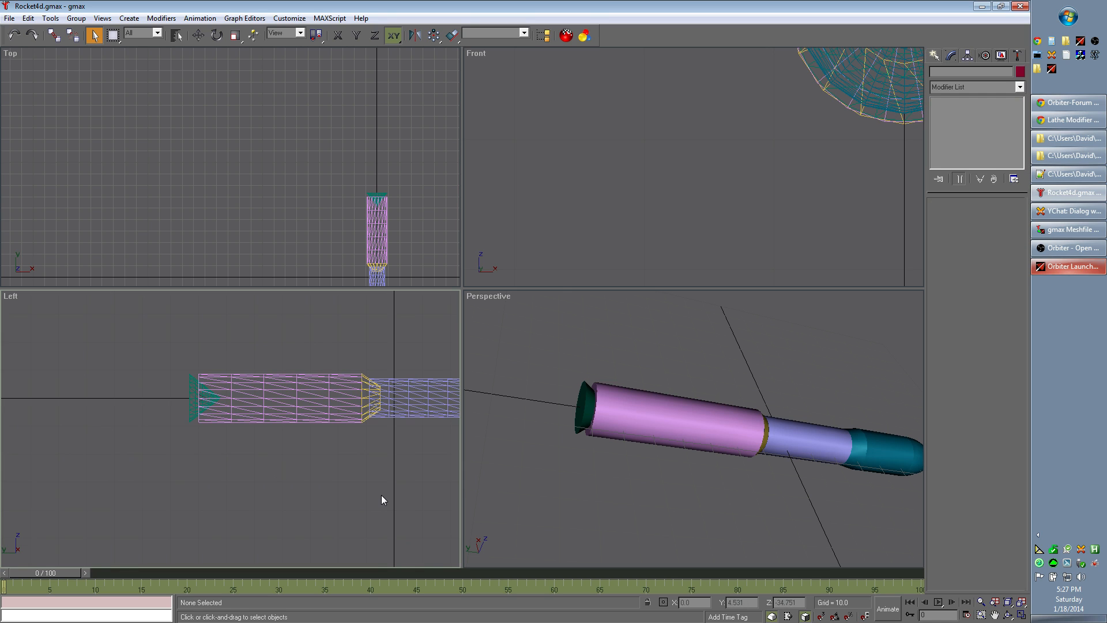
pyautogui.moveTo(390, 493); pyautogui.dragTo(312, 495, button='middle')
pyautogui.scroll(-2, 316, 493)
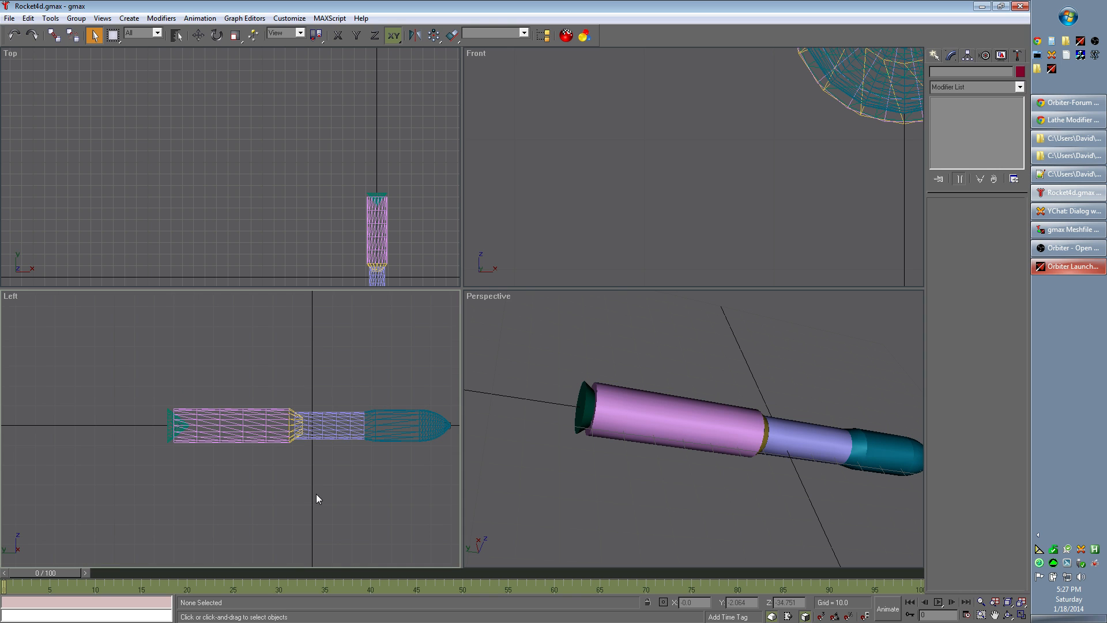
pyautogui.moveTo(124, 357); pyautogui.dragTo(431, 475)
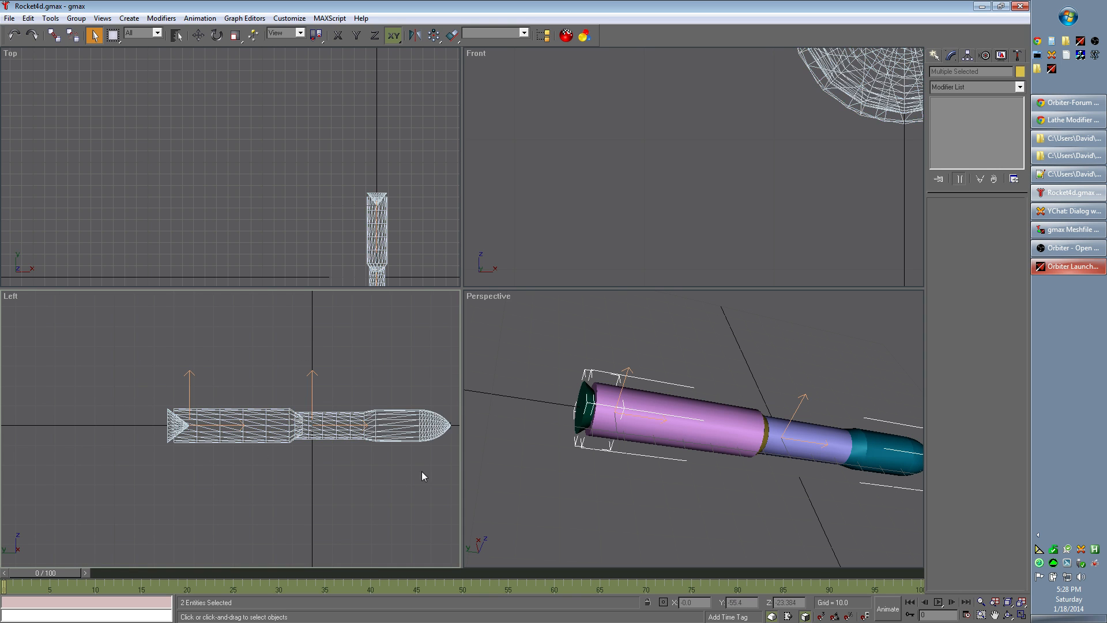
pyautogui.click(76, 18)
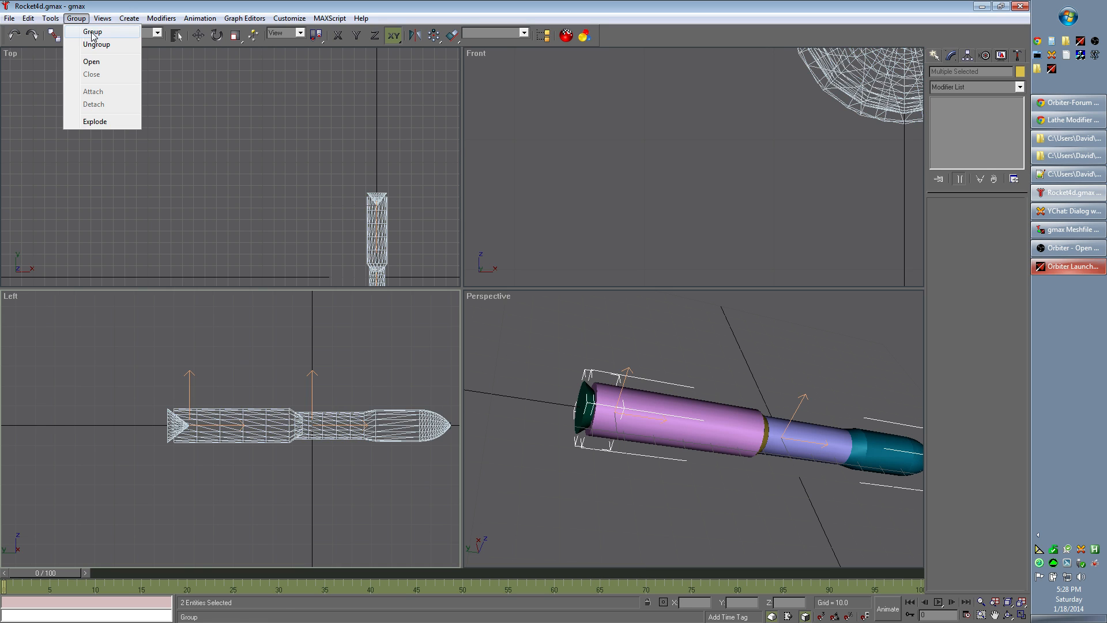
pyautogui.click(90, 32)
pyautogui.click(112, 64)
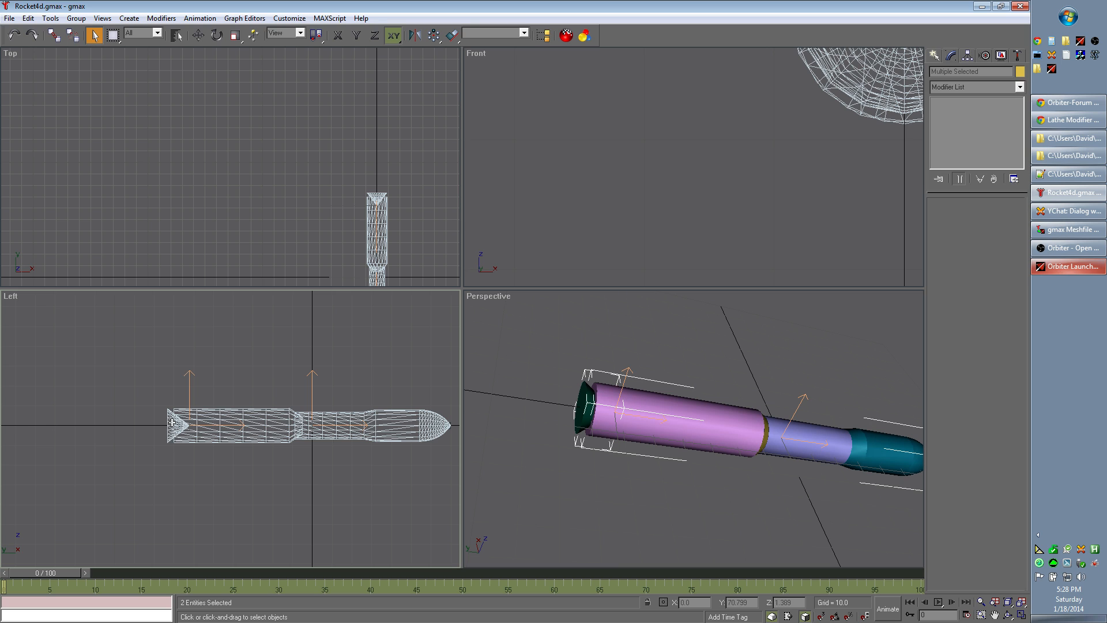
pyautogui.click(197, 39)
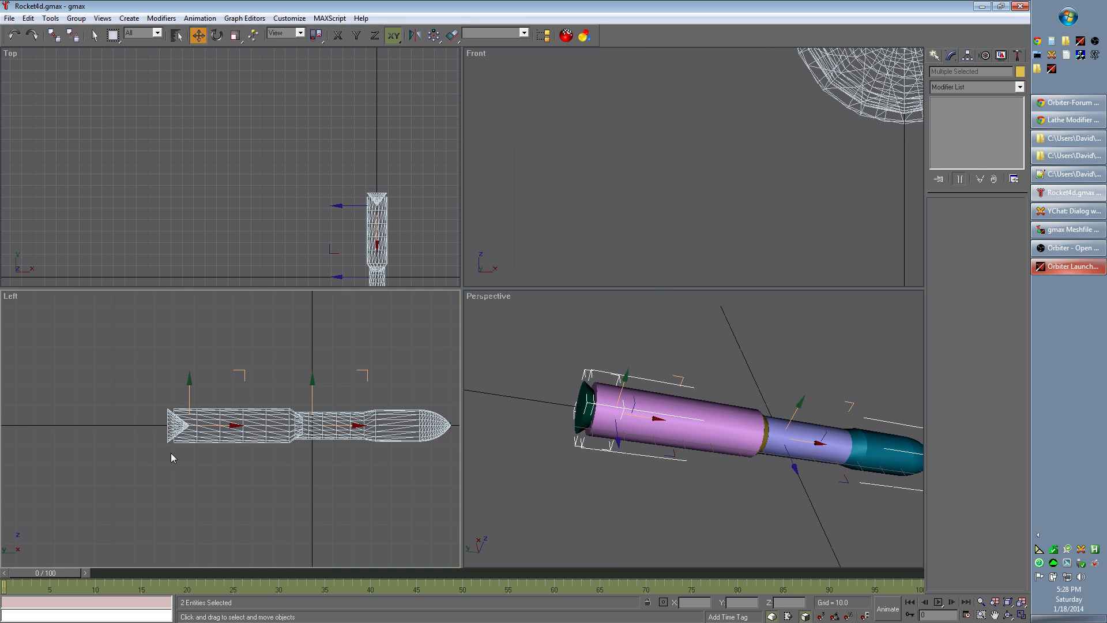
pyautogui.click(170, 423)
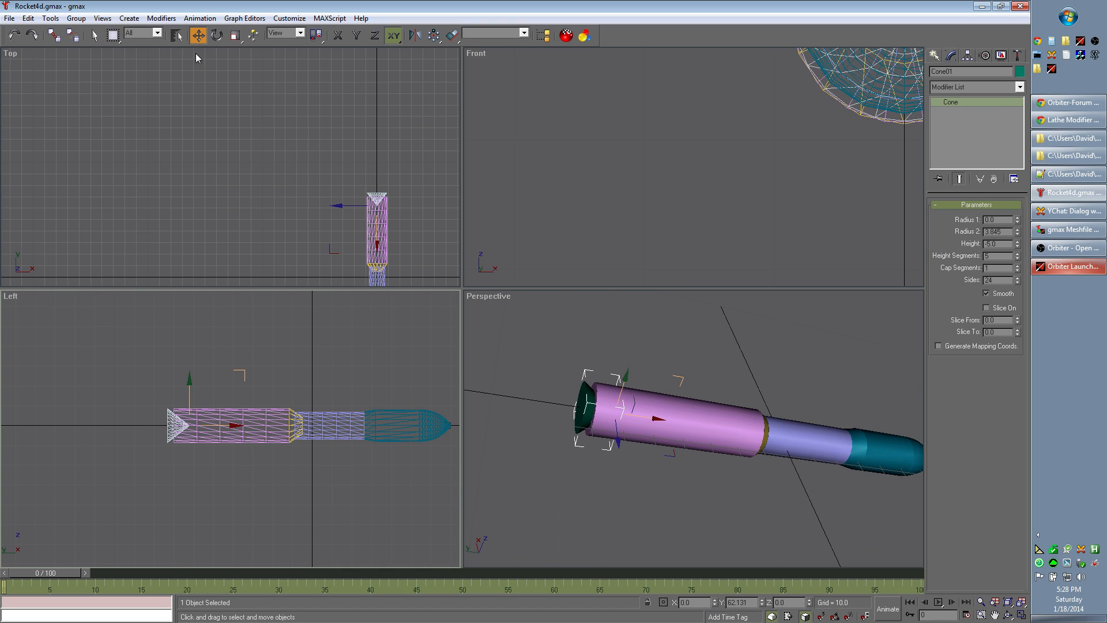
pyautogui.click(217, 36)
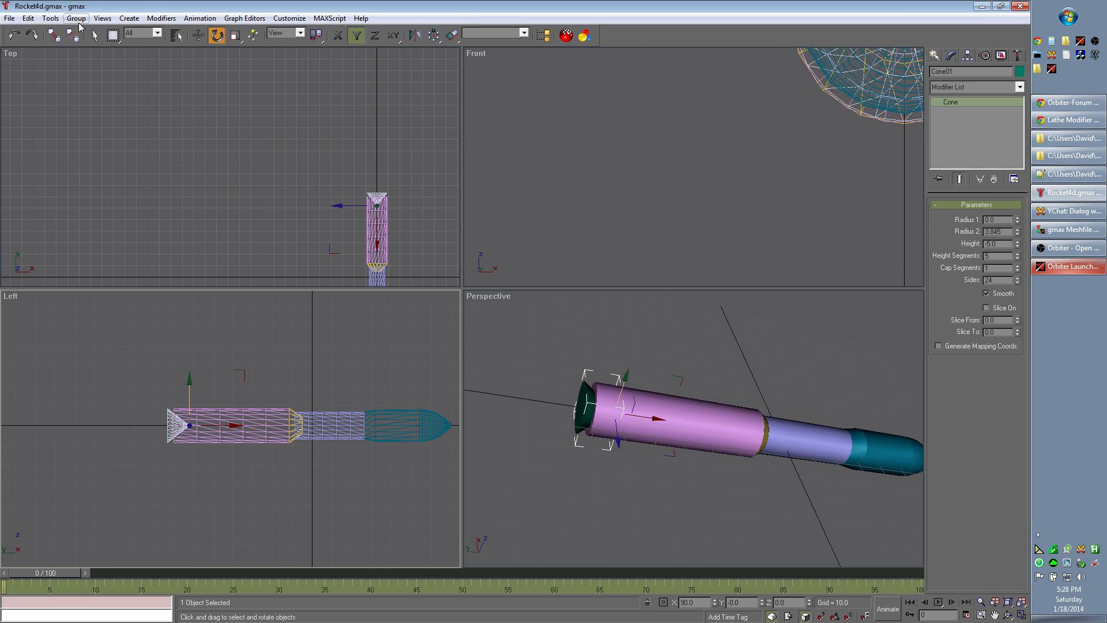
pyautogui.moveTo(120, 341); pyautogui.dragTo(388, 493)
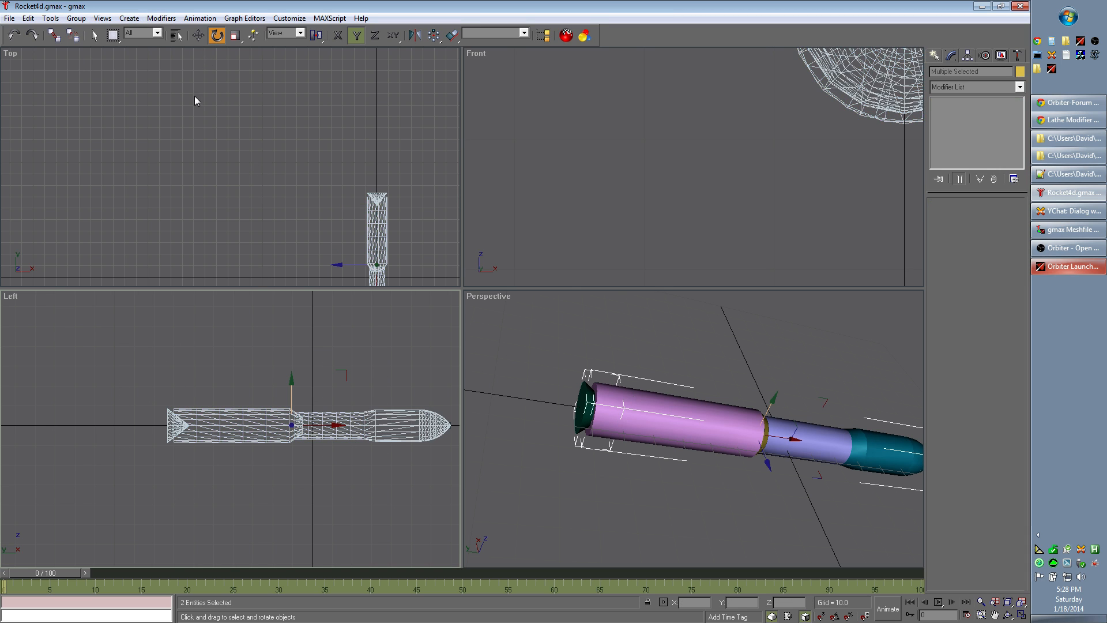
pyautogui.click(81, 20)
pyautogui.click(93, 32)
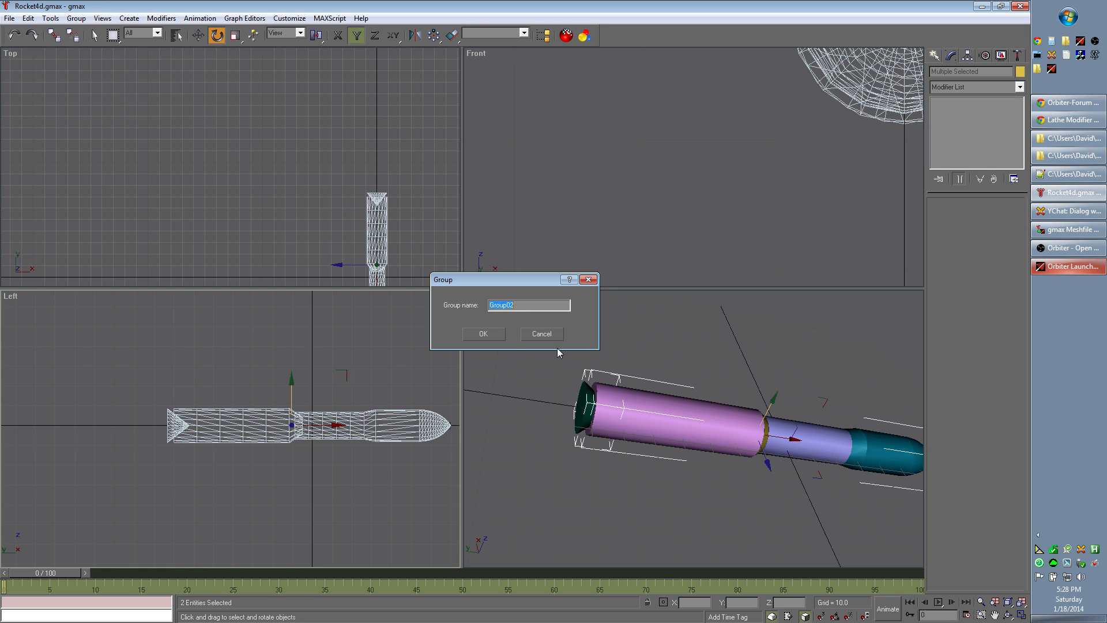
pyautogui.click(543, 337)
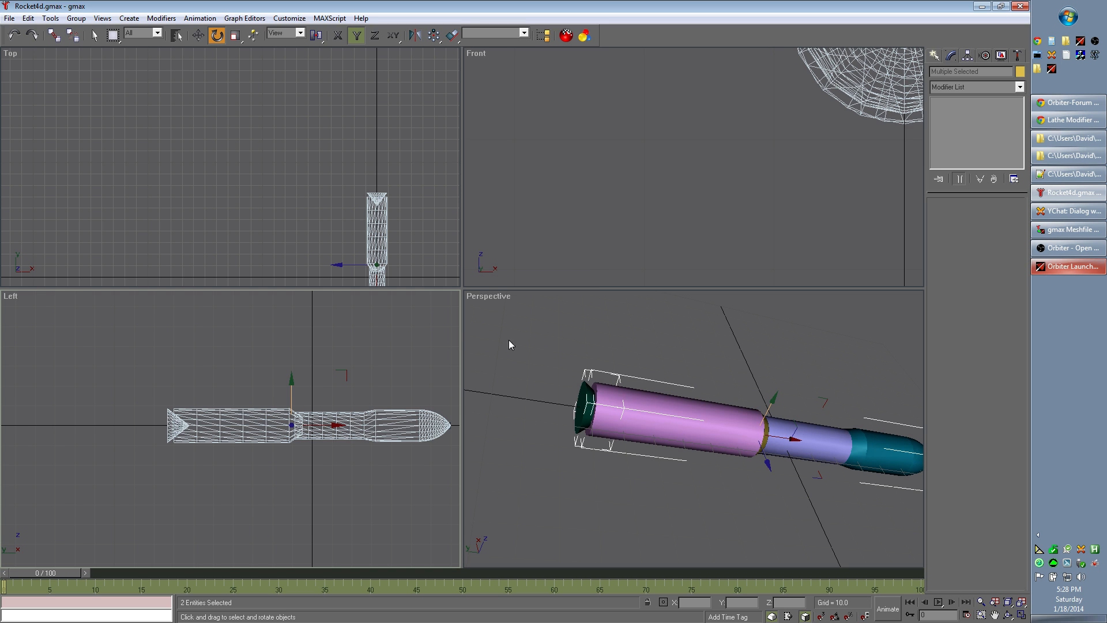
# Step: Ungroup the selected rocket assembly and regroup all its parts, including the engine cone, into one group under the default name
pyautogui.click(74, 22)
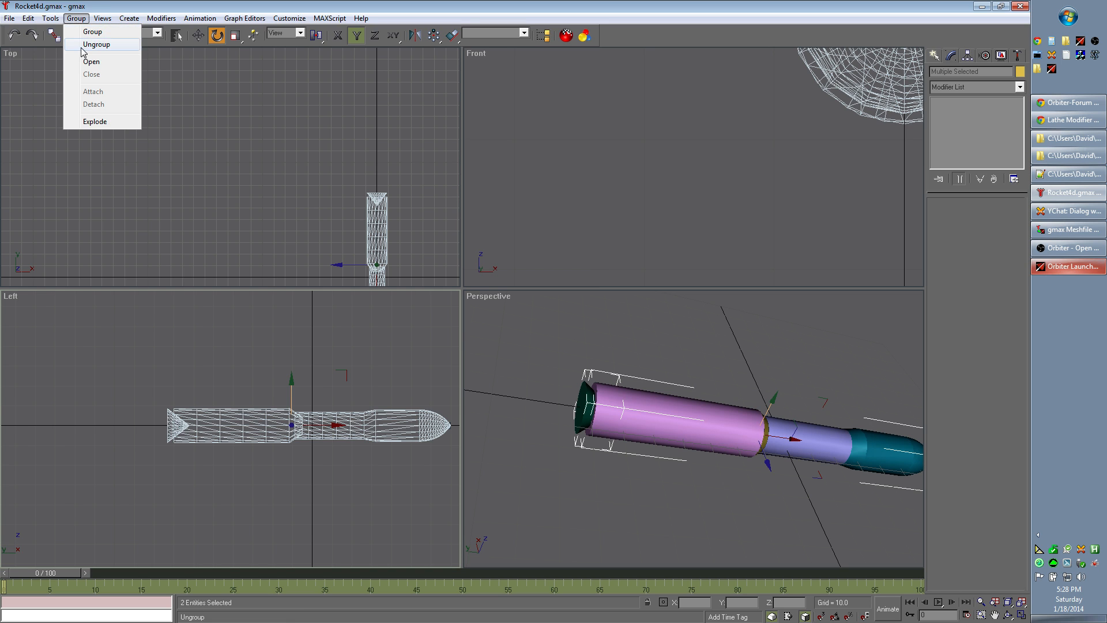
pyautogui.click(87, 39)
pyautogui.moveTo(140, 372); pyautogui.dragTo(410, 513)
pyautogui.click(77, 17)
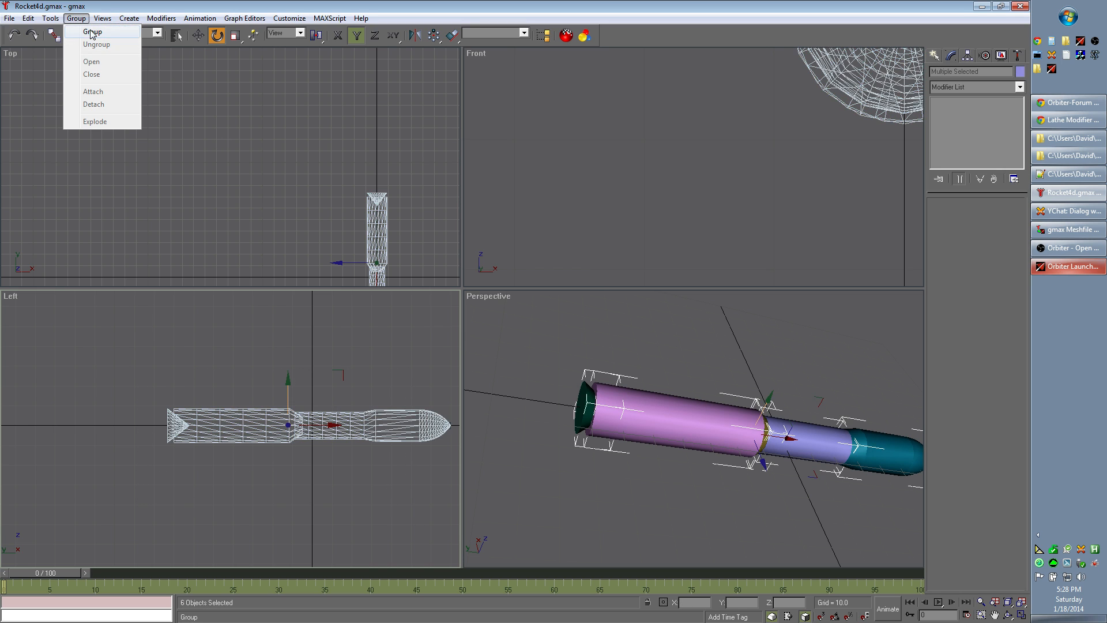
pyautogui.click(86, 30)
pyautogui.click(484, 335)
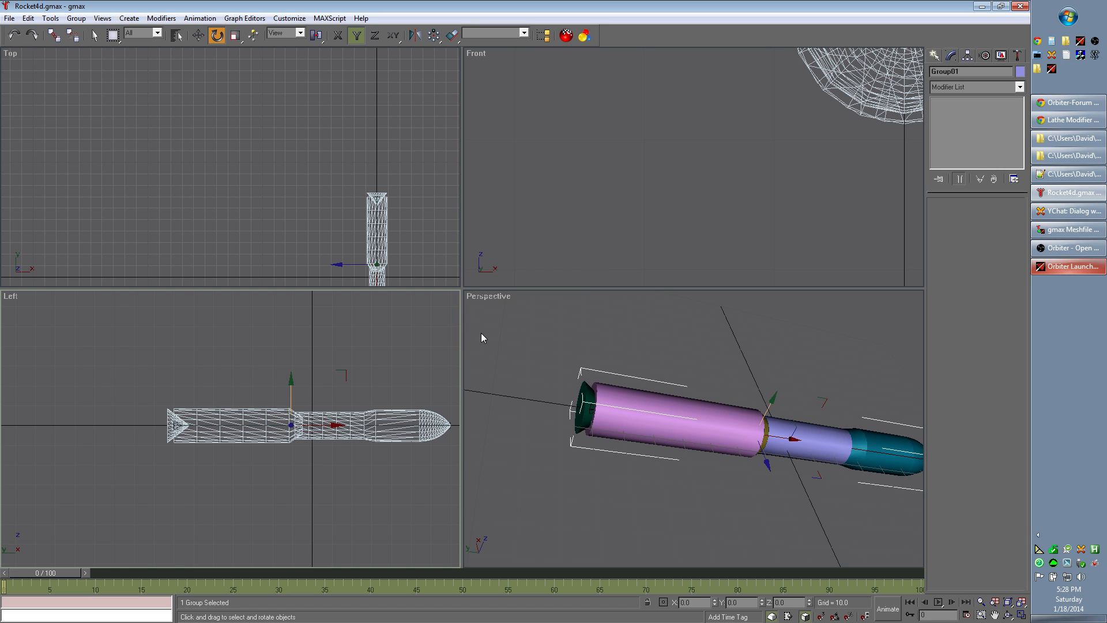
# Step: Center the rocket group's pivot to the object, affecting the pivot only
pyautogui.click(968, 55)
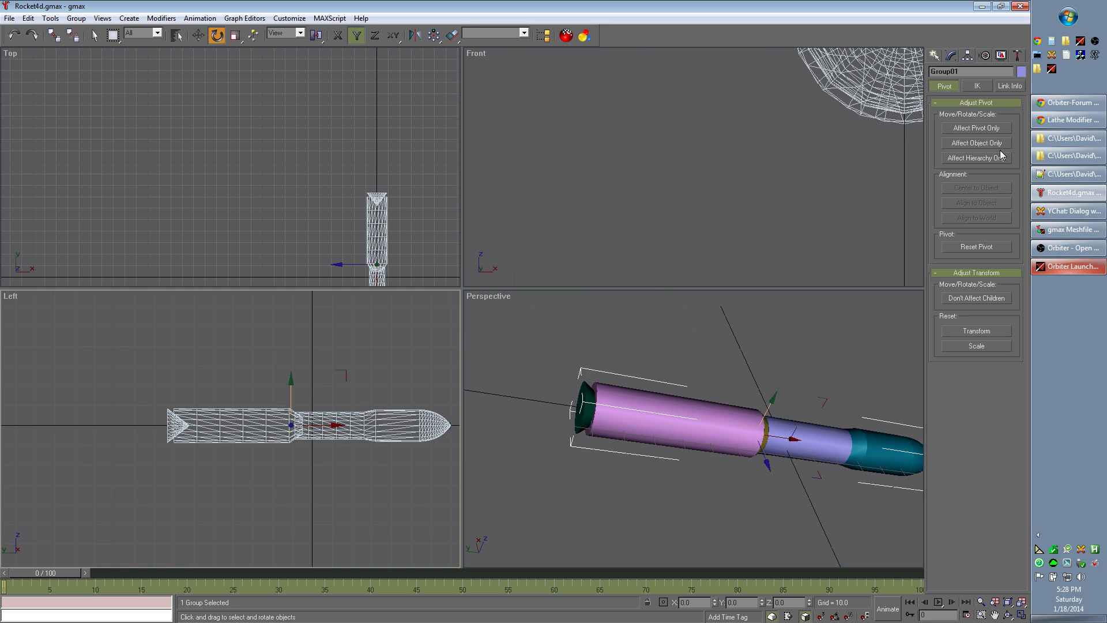
pyautogui.click(985, 128)
pyautogui.click(987, 189)
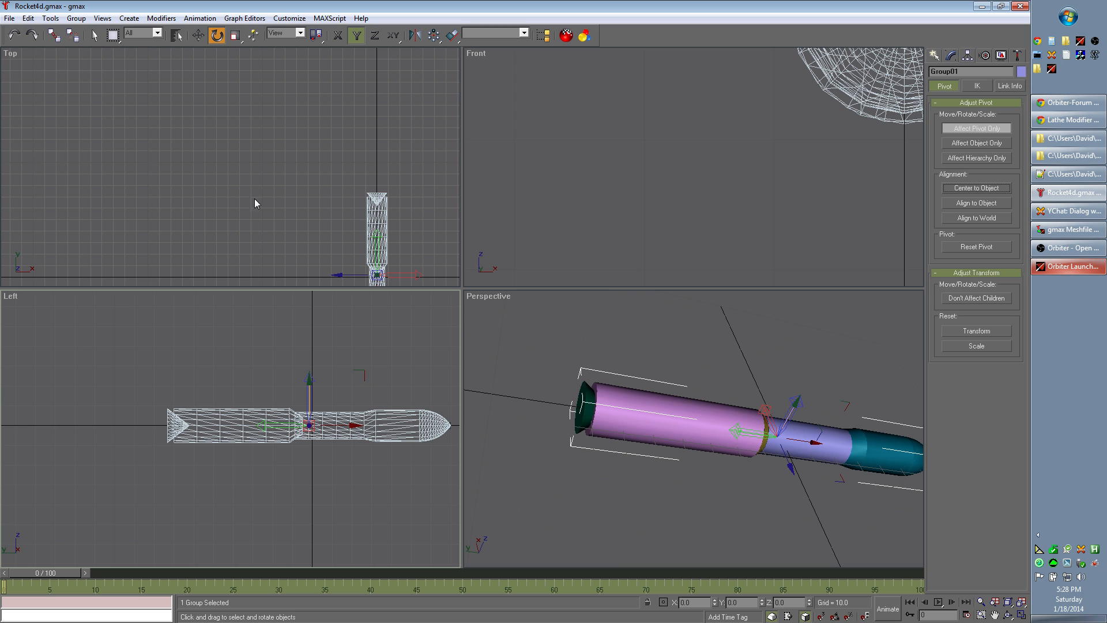
# Step: Ungroup the rocket into its separate parts and clear the selection
pyautogui.click(77, 17)
pyautogui.click(96, 52)
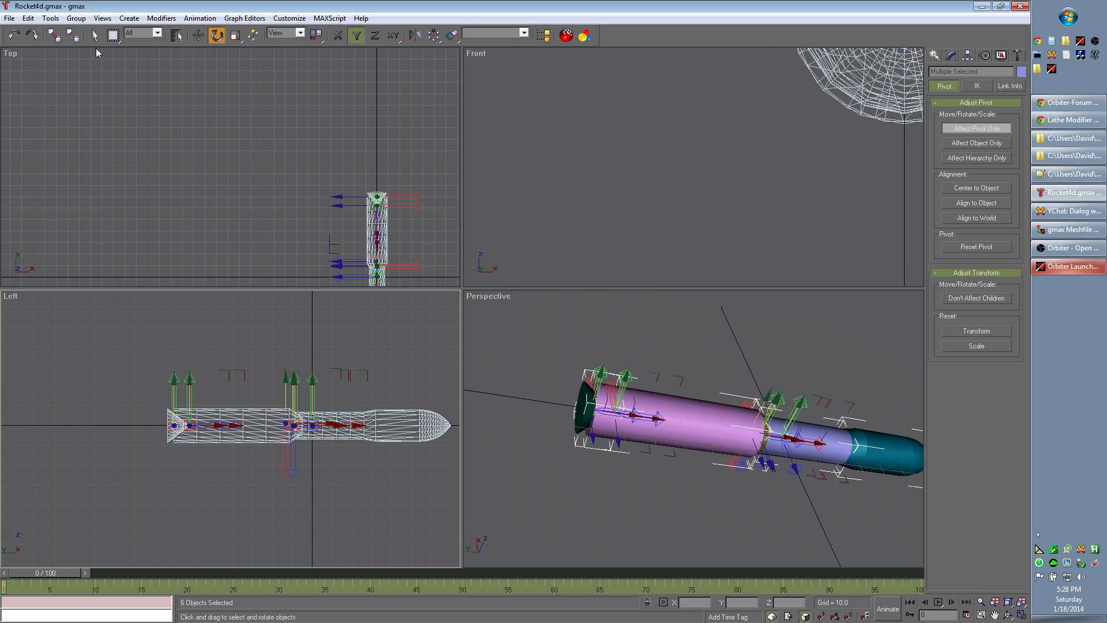
pyautogui.click(331, 512)
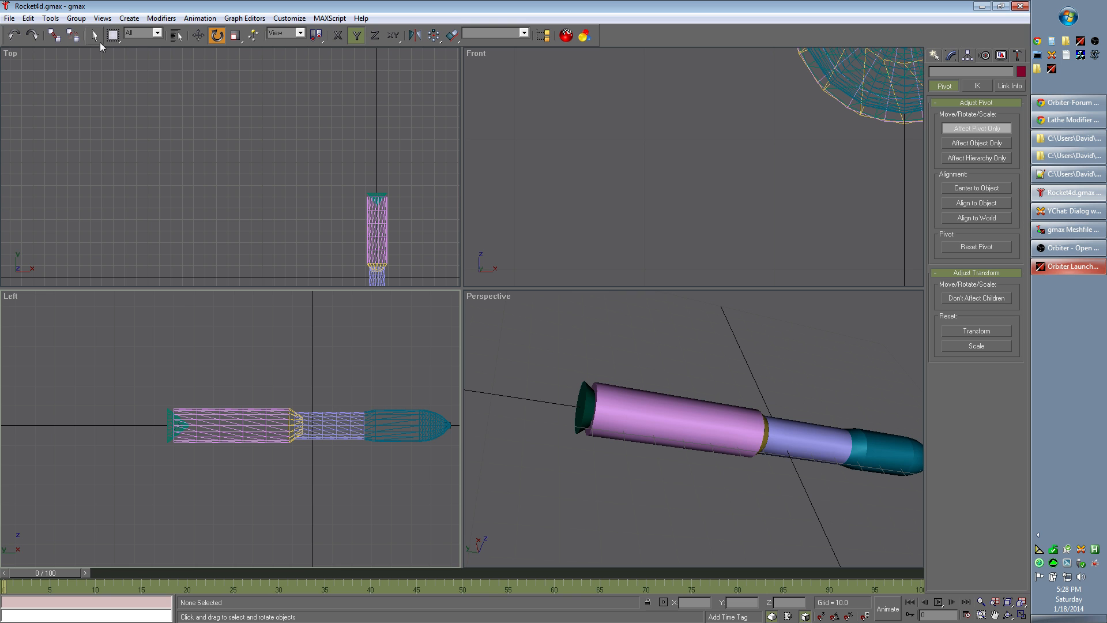
# Step: Examine the engine cone at the rocket's rear end up close in the Left view
pyautogui.press('q')
pyautogui.scroll(5, 122, 416)
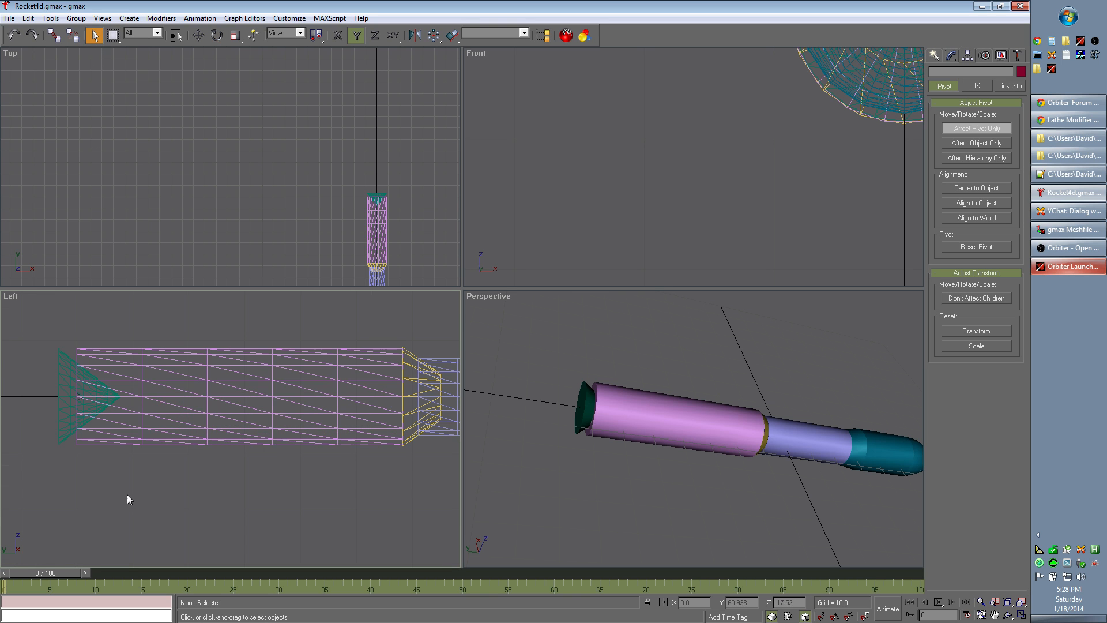
pyautogui.moveTo(131, 493); pyautogui.dragTo(328, 502, button='middle')
pyautogui.scroll(4, 316, 459)
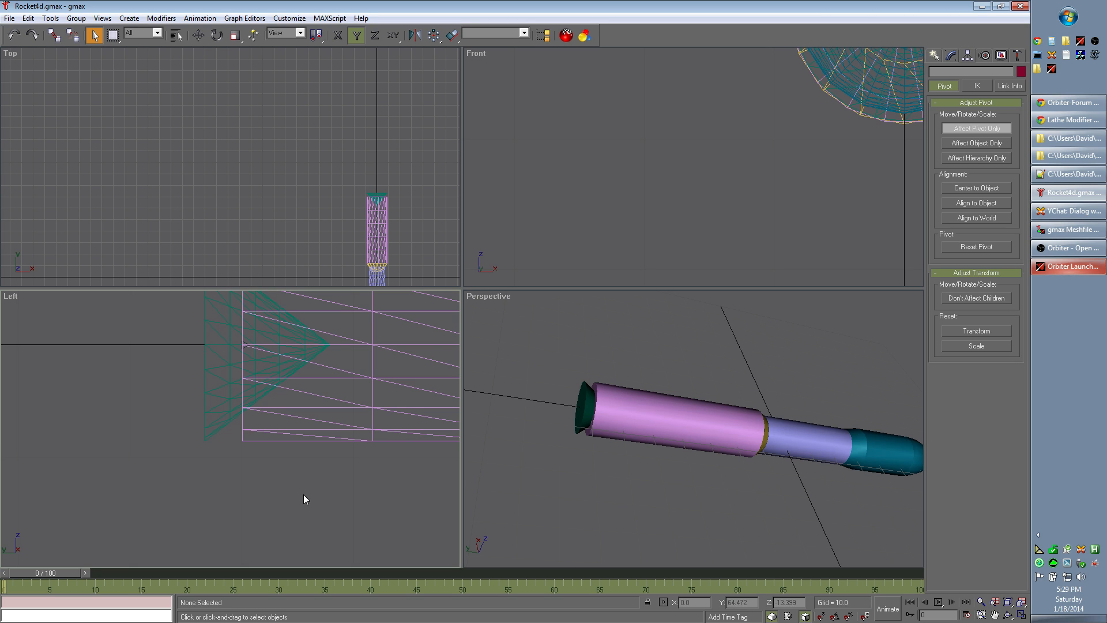
# Step: Select the engine cone and examine the small marker on the centre line at the body's rear edge in the Left view
pyautogui.scroll(-4, 305, 500)
pyautogui.moveTo(375, 528); pyautogui.dragTo(258, 440, button='middle')
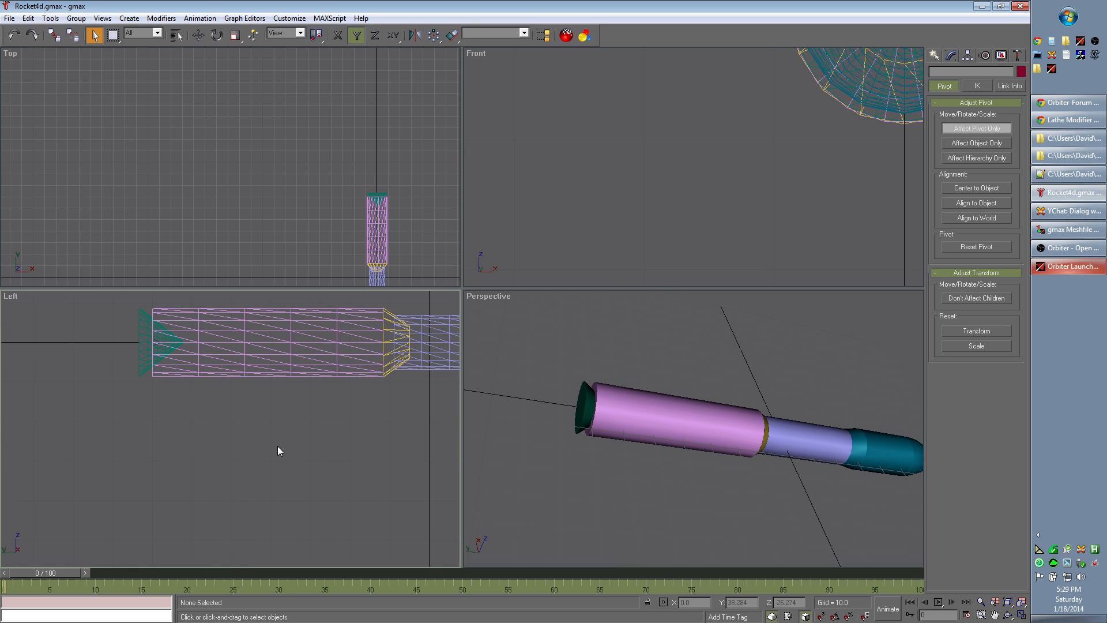
pyautogui.scroll(-3, 294, 455)
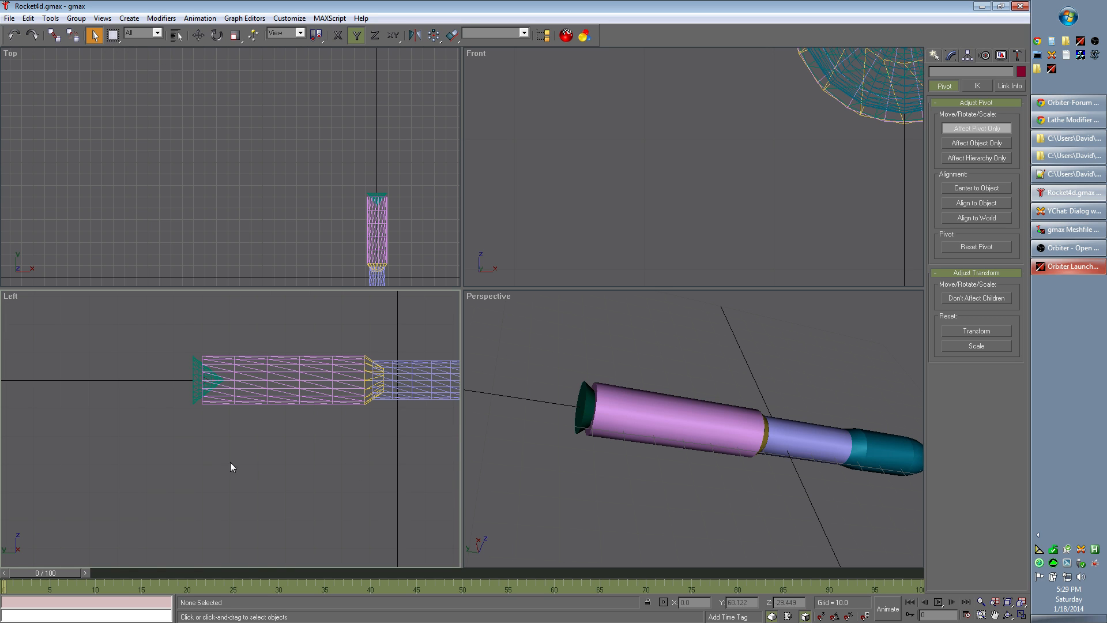
pyautogui.scroll(5, 258, 435)
pyautogui.moveTo(153, 394); pyautogui.dragTo(302, 448, button='middle')
pyautogui.scroll(6, 302, 449)
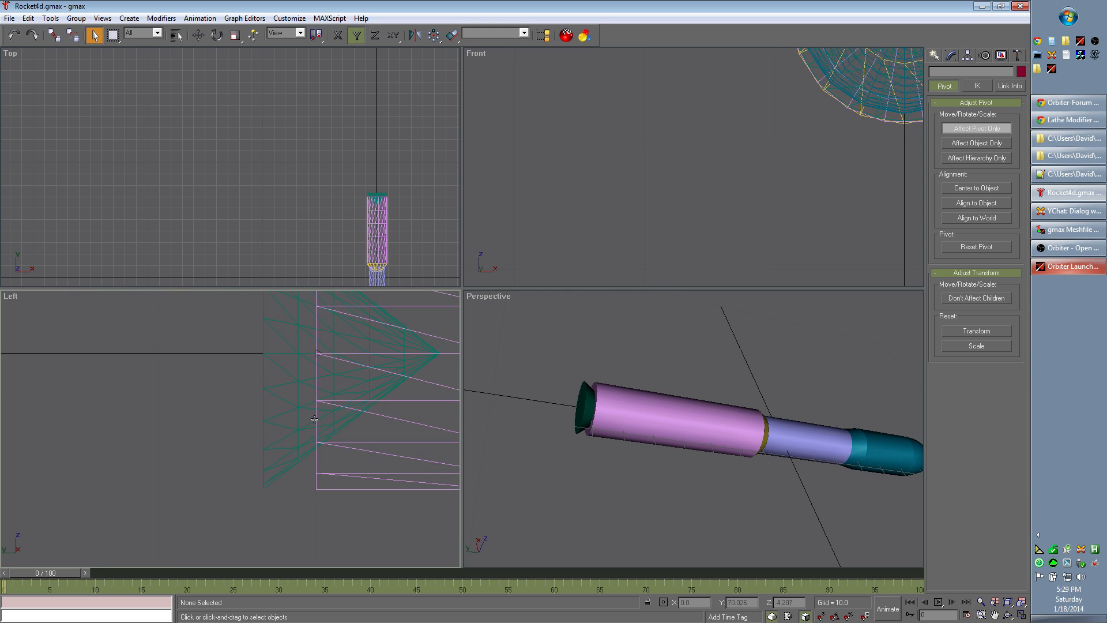
pyautogui.moveTo(294, 337); pyautogui.dragTo(277, 465, button='middle')
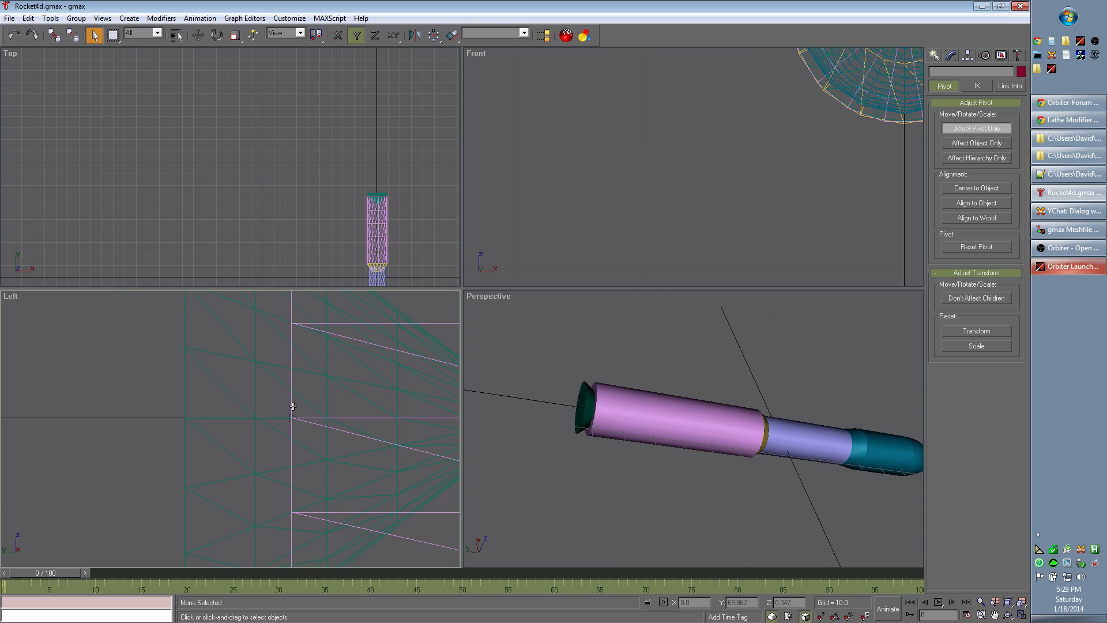
pyautogui.click(289, 418)
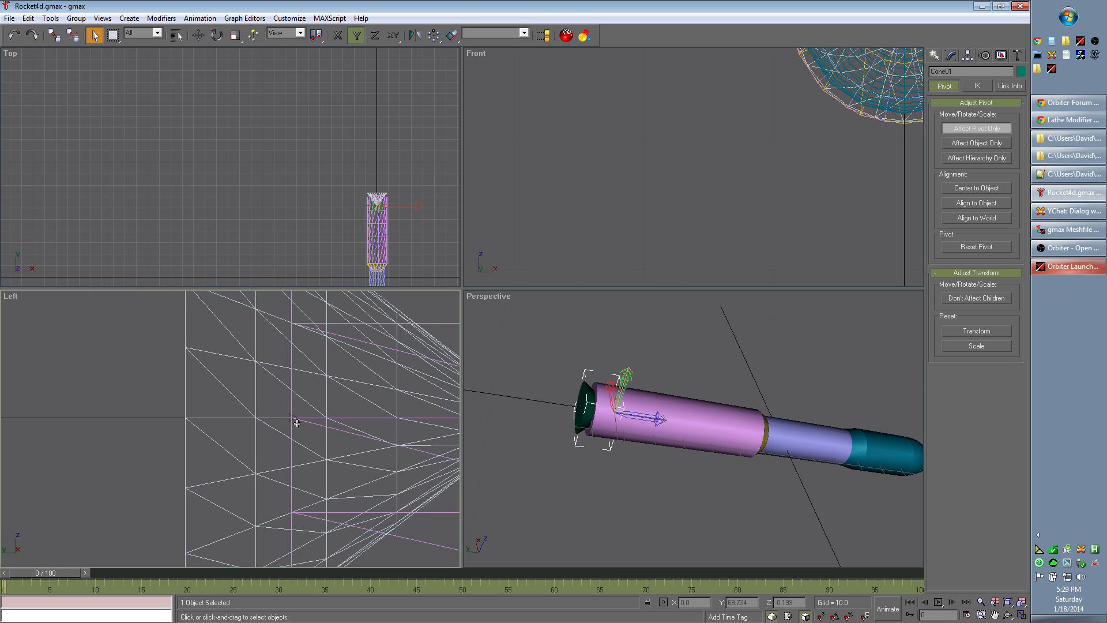
pyautogui.scroll(5, 309, 439)
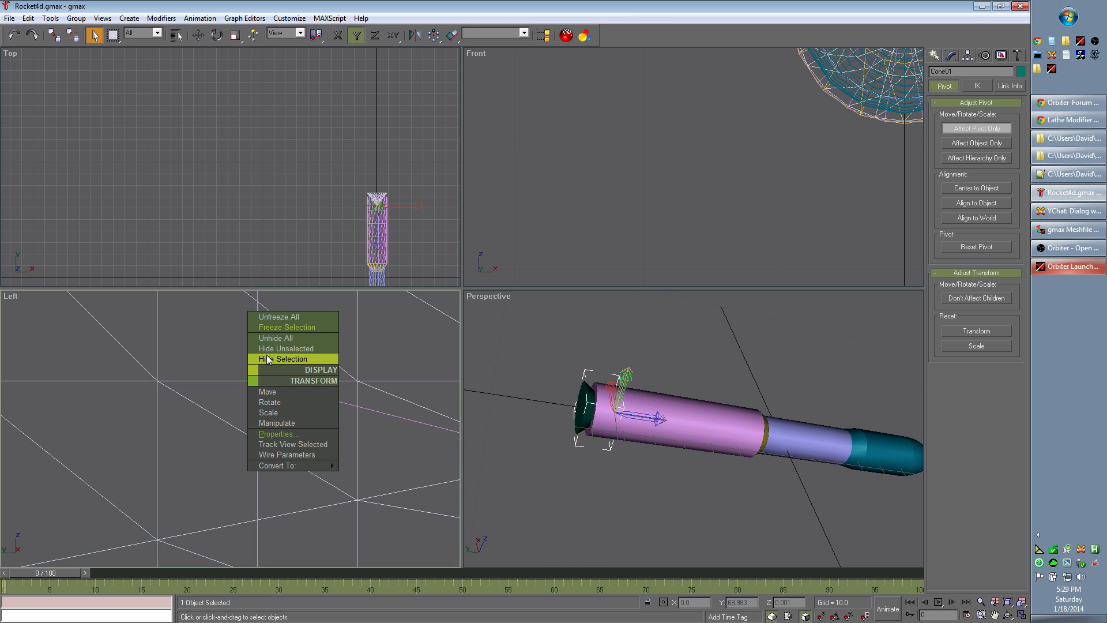
pyautogui.click(207, 357)
pyautogui.scroll(3, 248, 384)
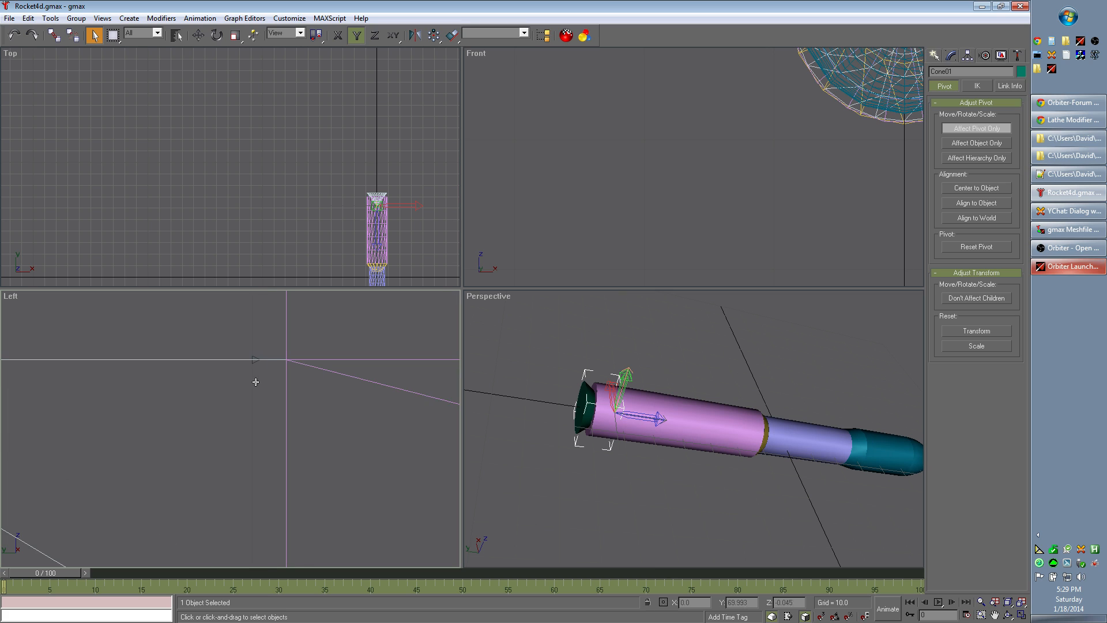
pyautogui.scroll(3, 255, 361)
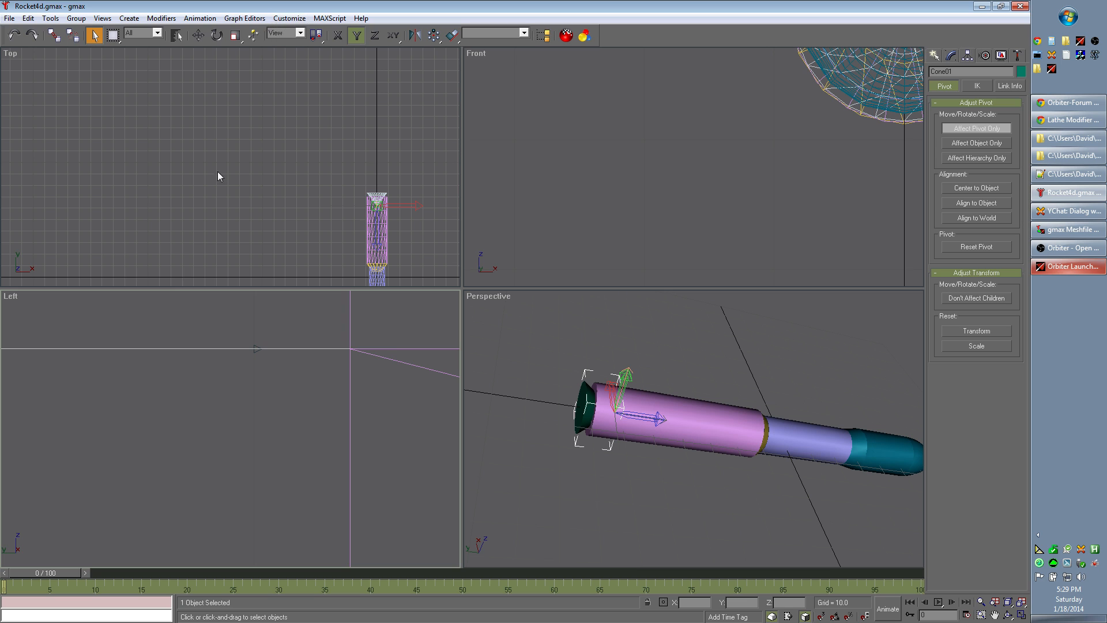
pyautogui.click(174, 20)
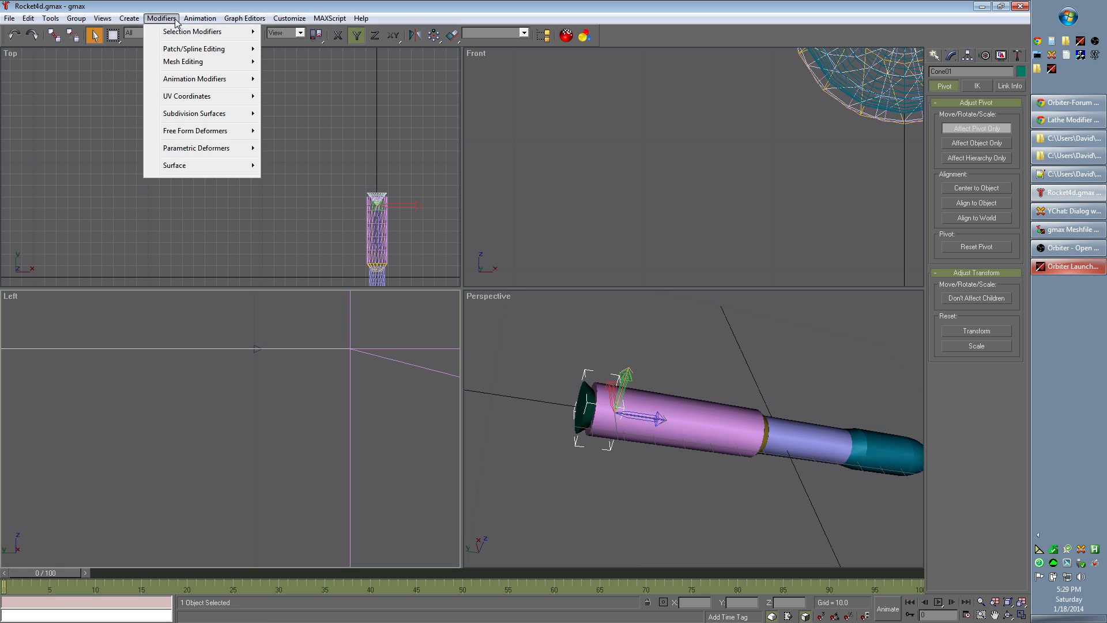
pyautogui.moveTo(137, 24)
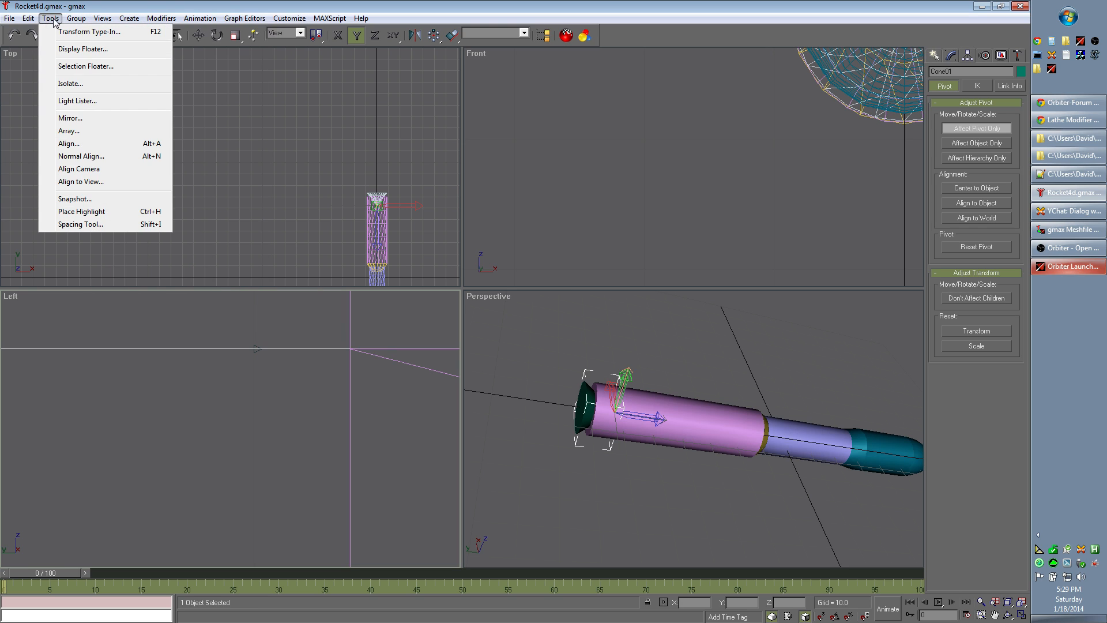
pyautogui.moveTo(295, 21)
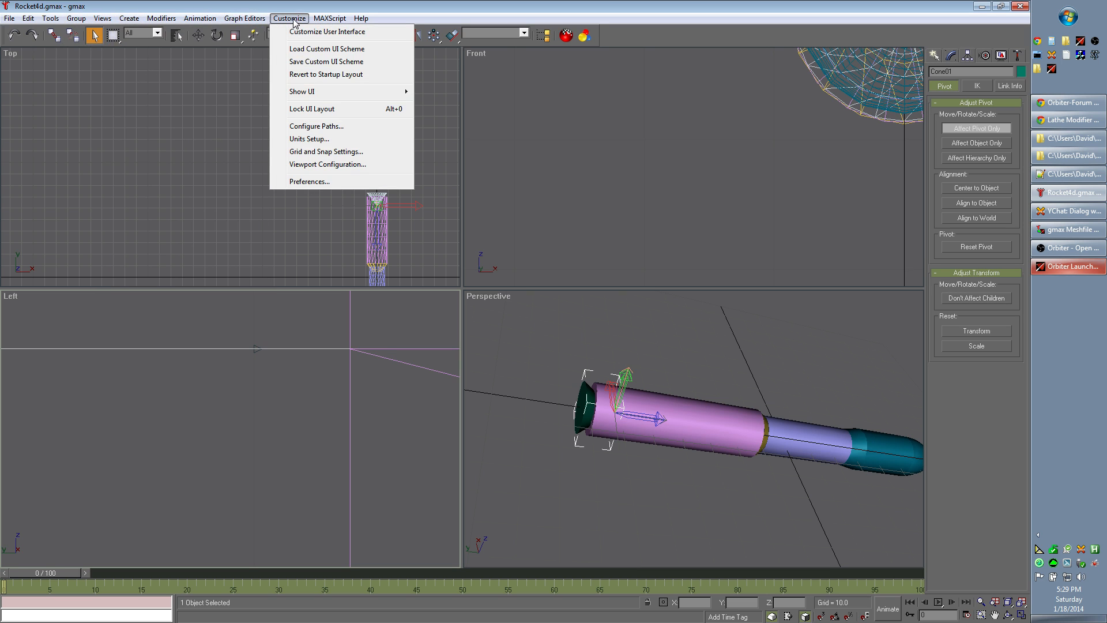
pyautogui.click(939, 86)
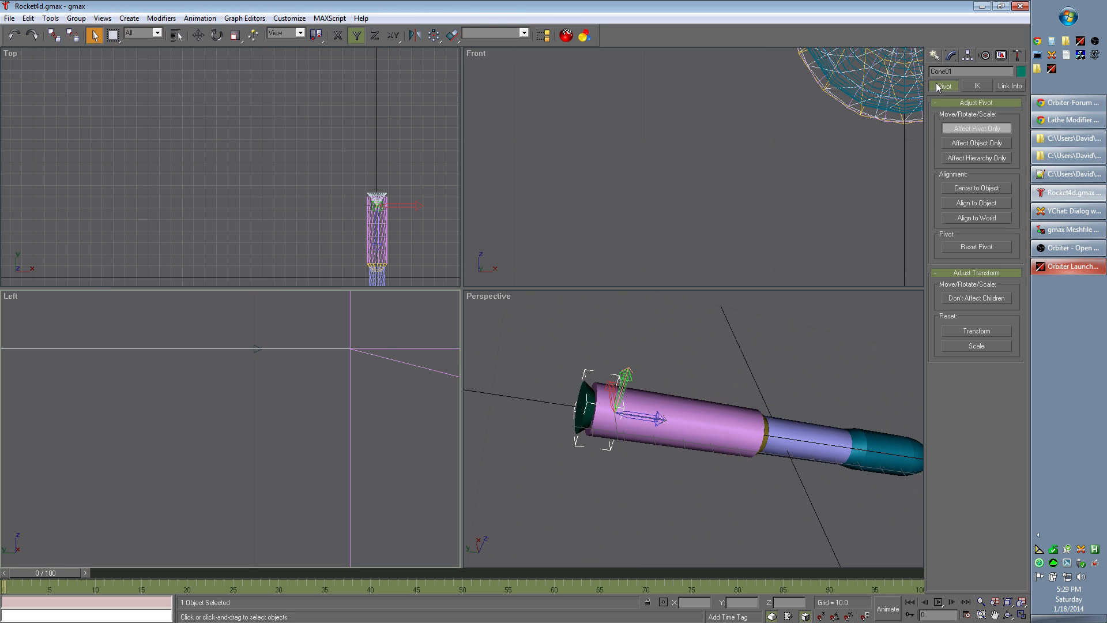
pyautogui.click(999, 57)
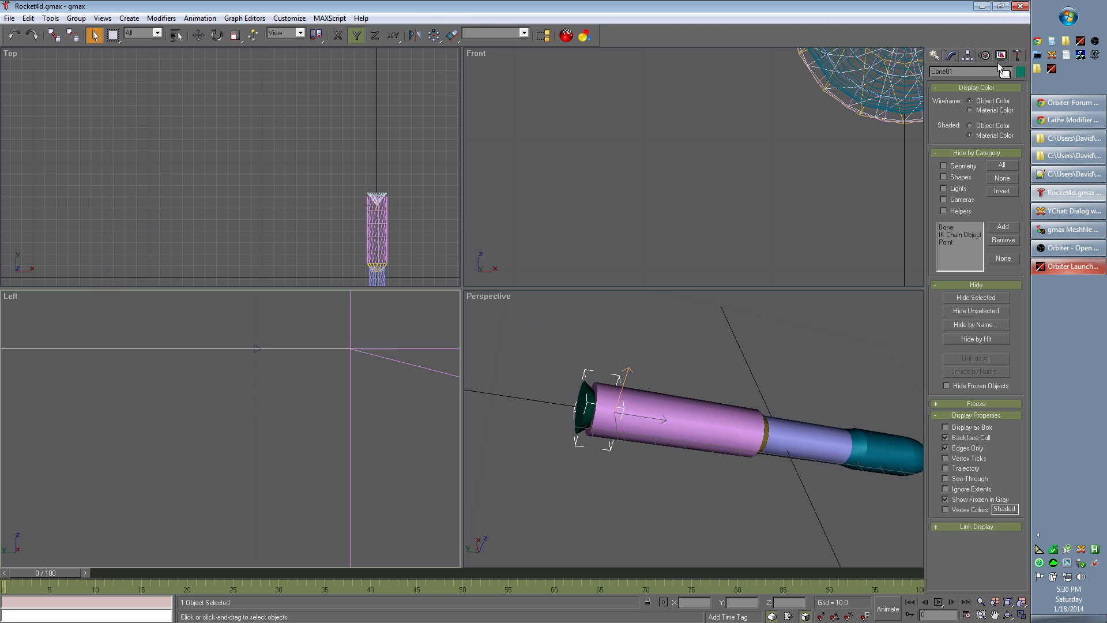
pyautogui.click(986, 56)
pyautogui.click(935, 56)
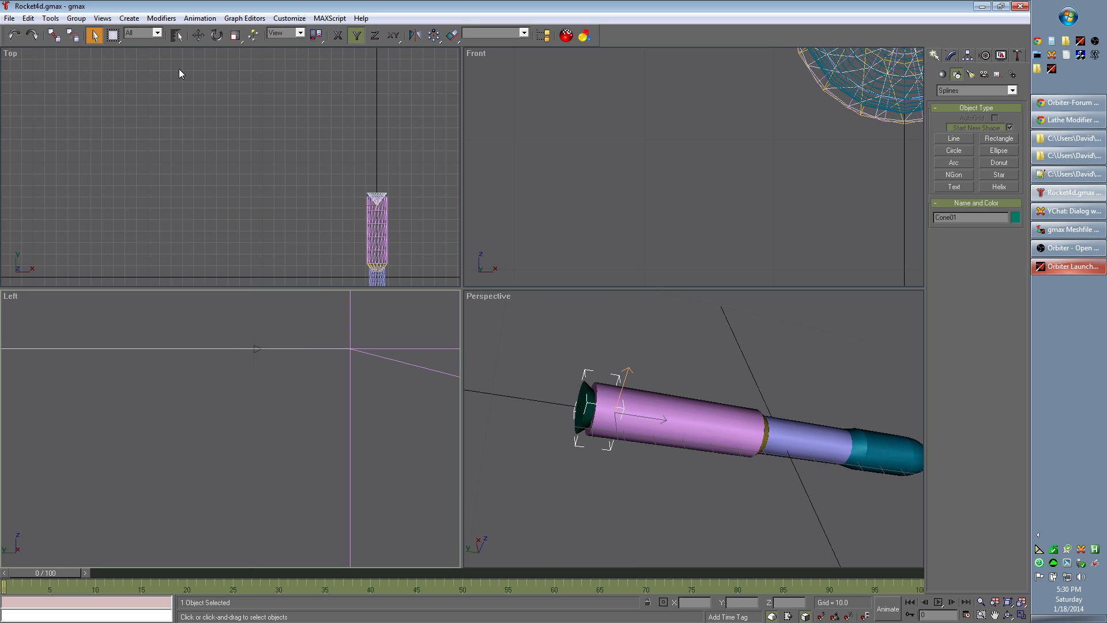
pyautogui.click(157, 33)
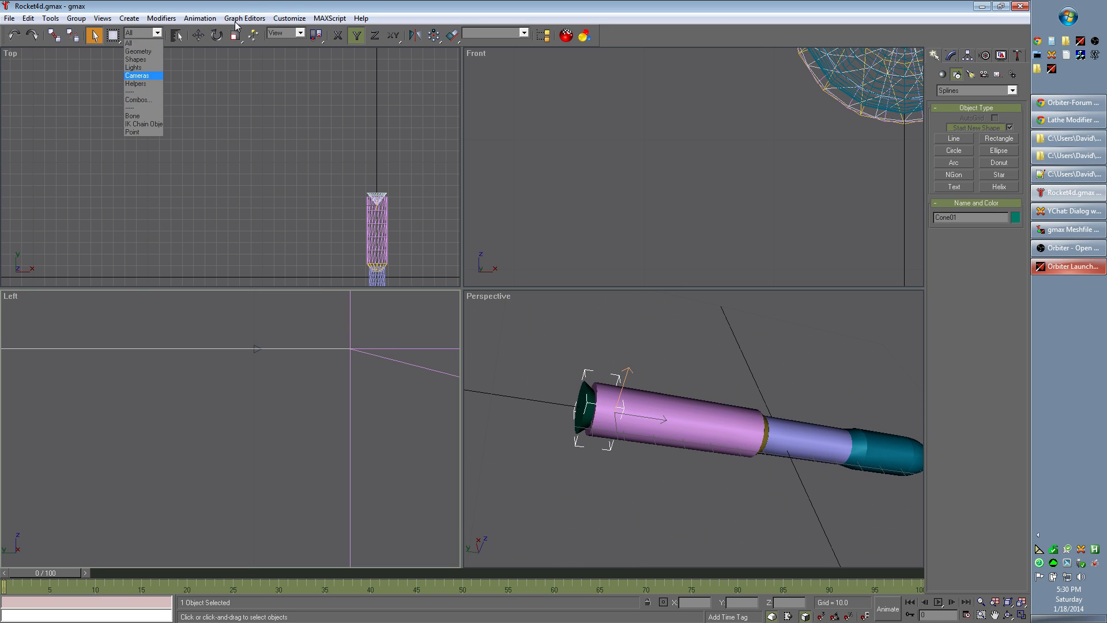
pyautogui.click(289, 3)
pyautogui.click(300, 33)
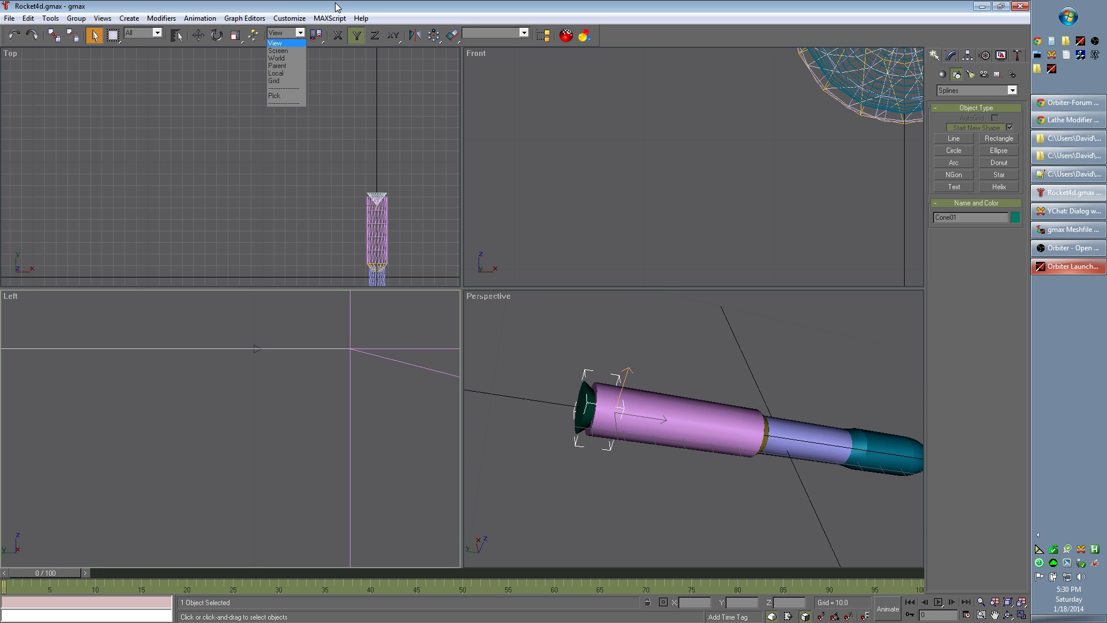
pyautogui.click(353, 8)
pyautogui.click(525, 32)
pyautogui.click(525, 32)
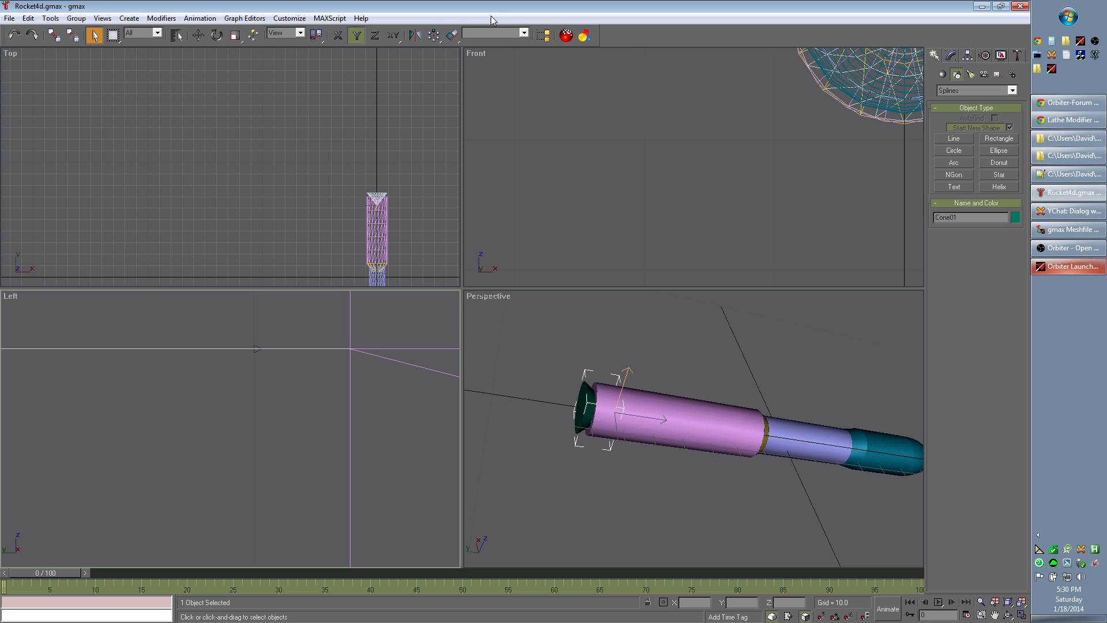
pyautogui.rightClick(255, 352)
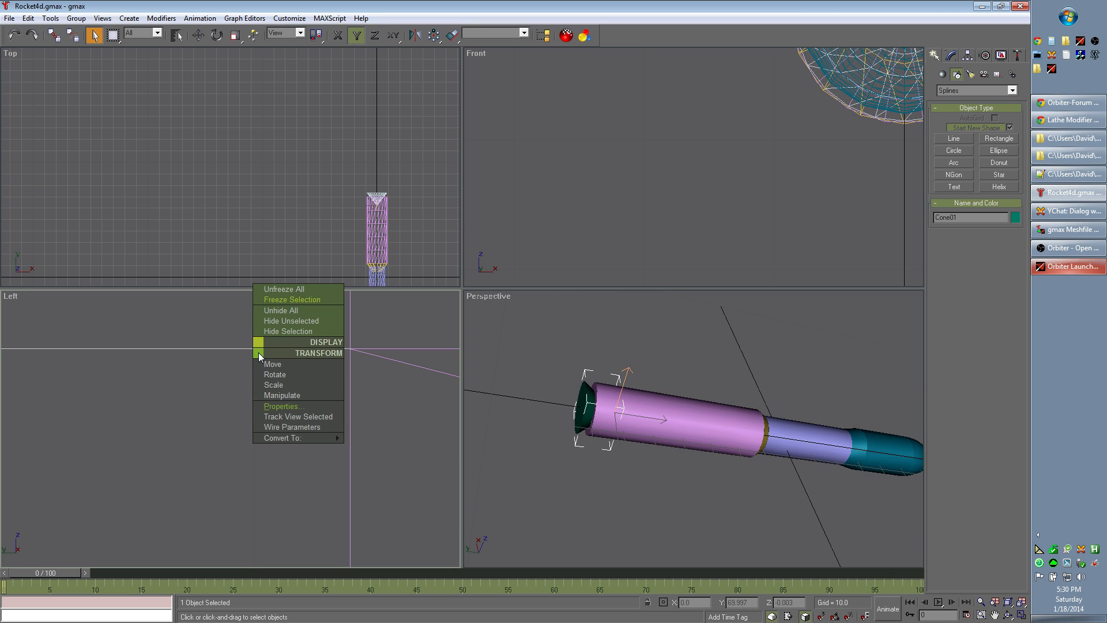
pyautogui.click(314, 298)
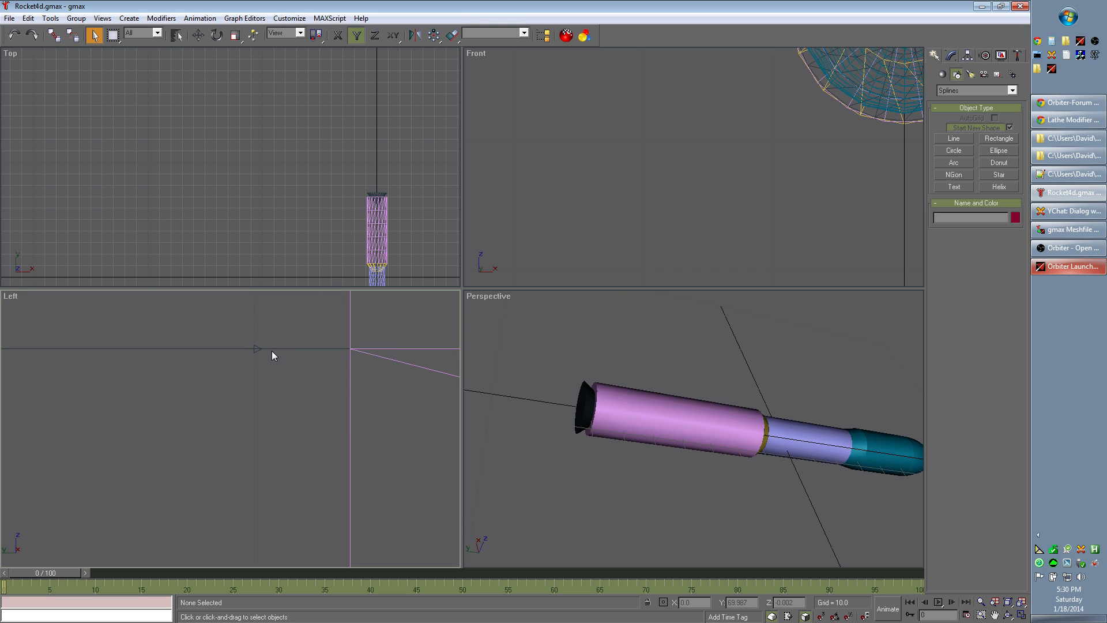
pyautogui.hotkey('ctrl', 'z')
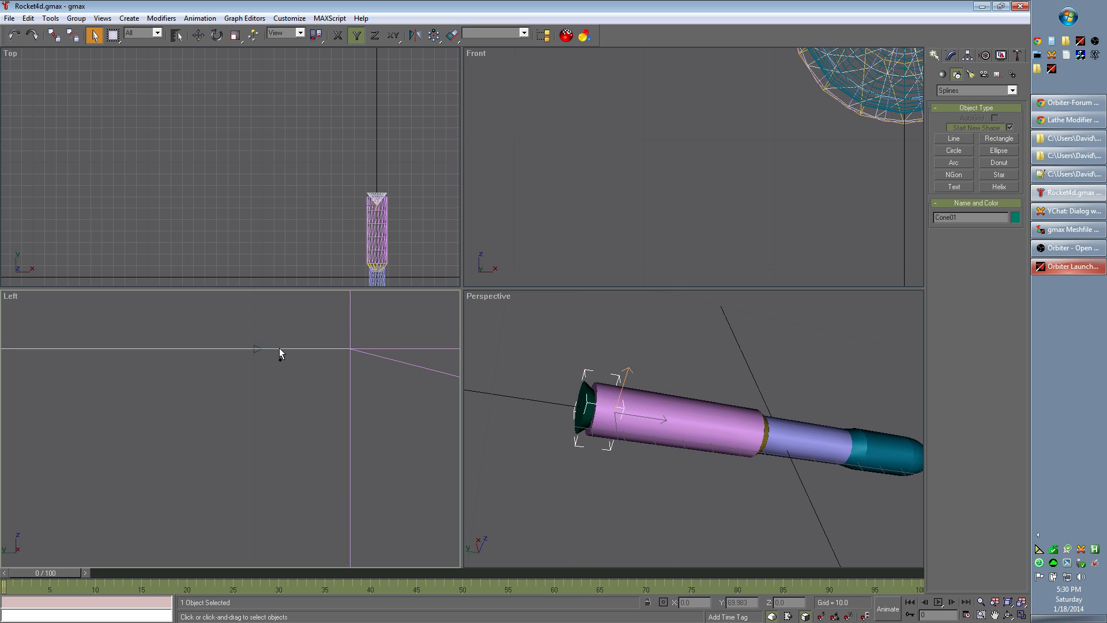
pyautogui.rightClick(257, 353)
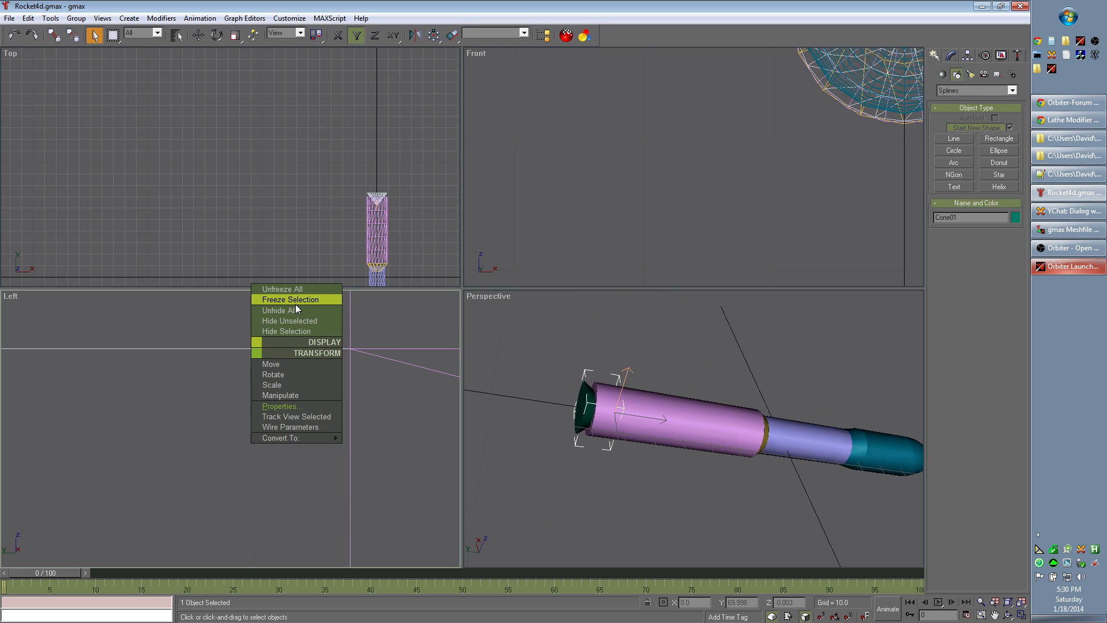
pyautogui.click(292, 291)
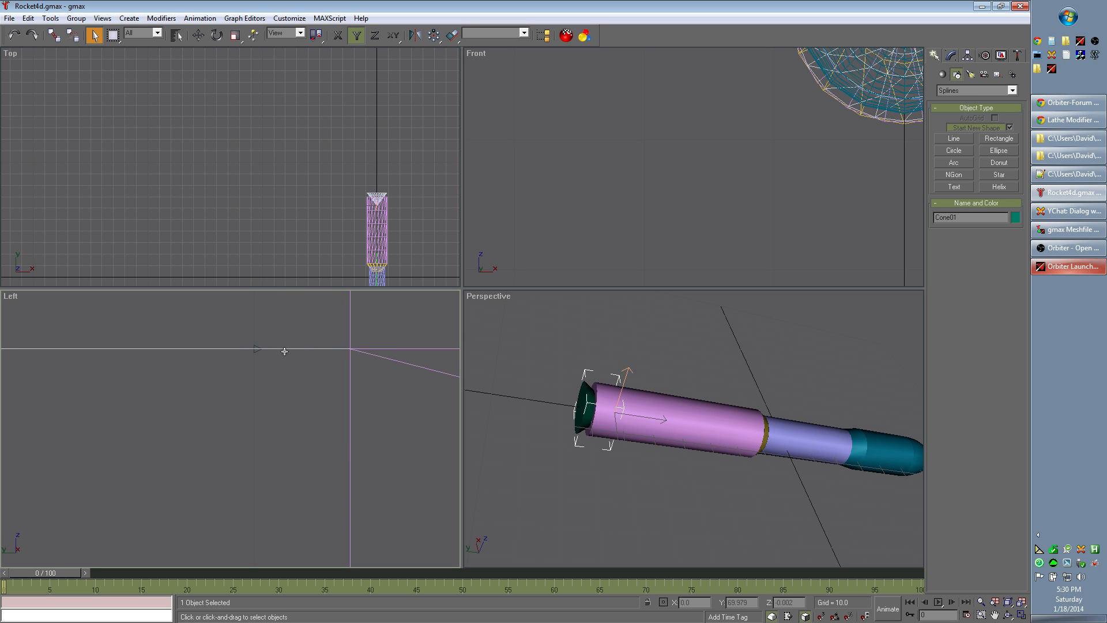
# Step: Activate the Move tool and select the tape helper at the centre of the body's rear edge in the Left view
pyautogui.scroll(5, 271, 352)
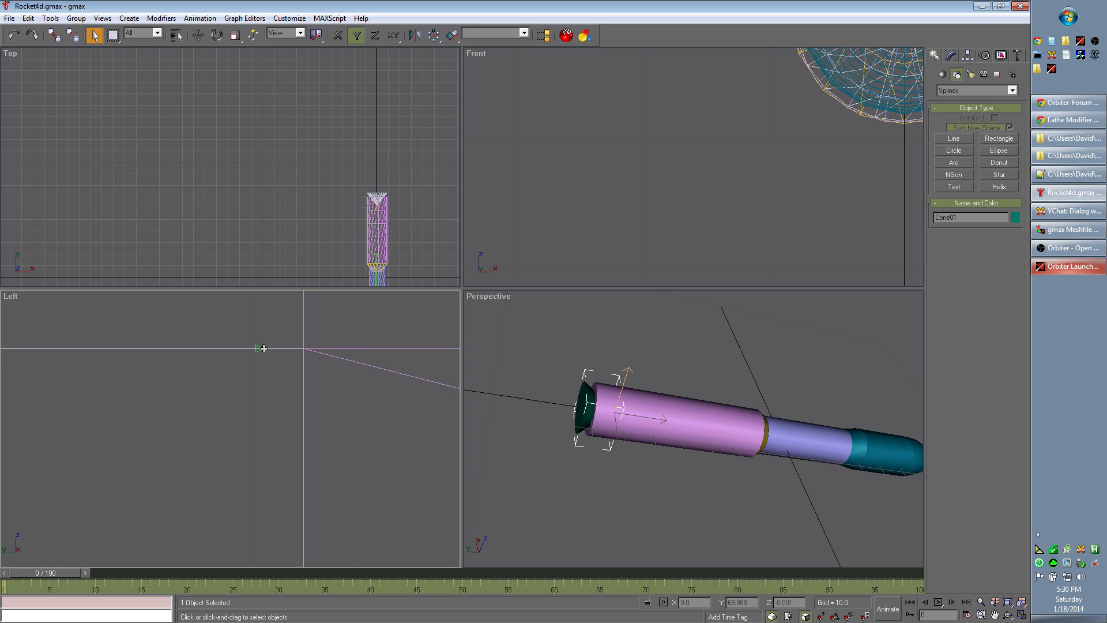
pyautogui.scroll(-4, 285, 376)
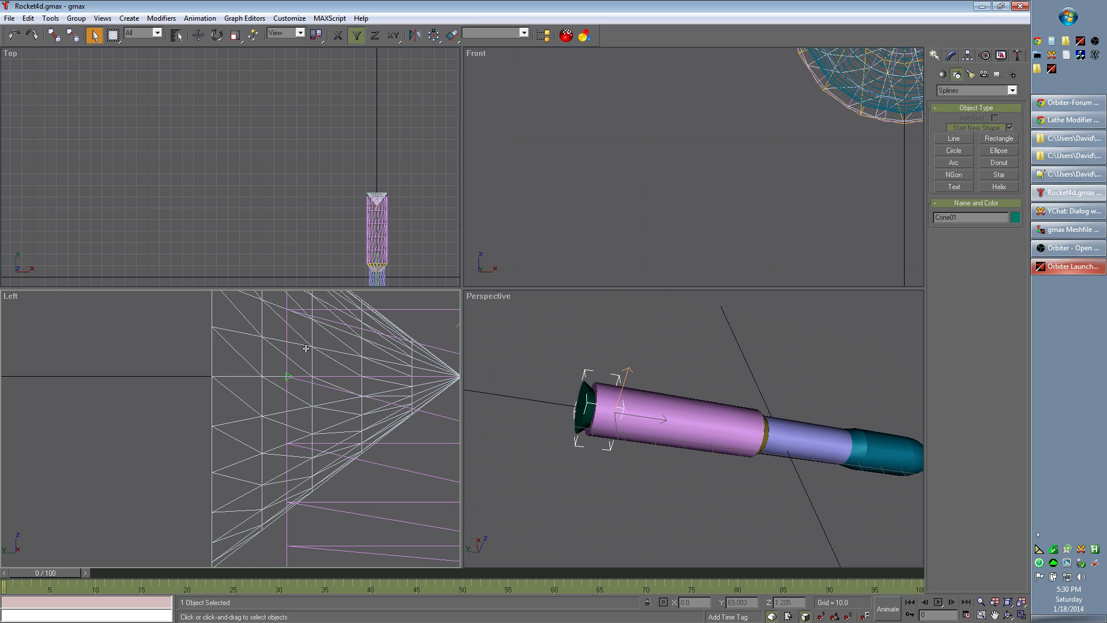
pyautogui.click(198, 36)
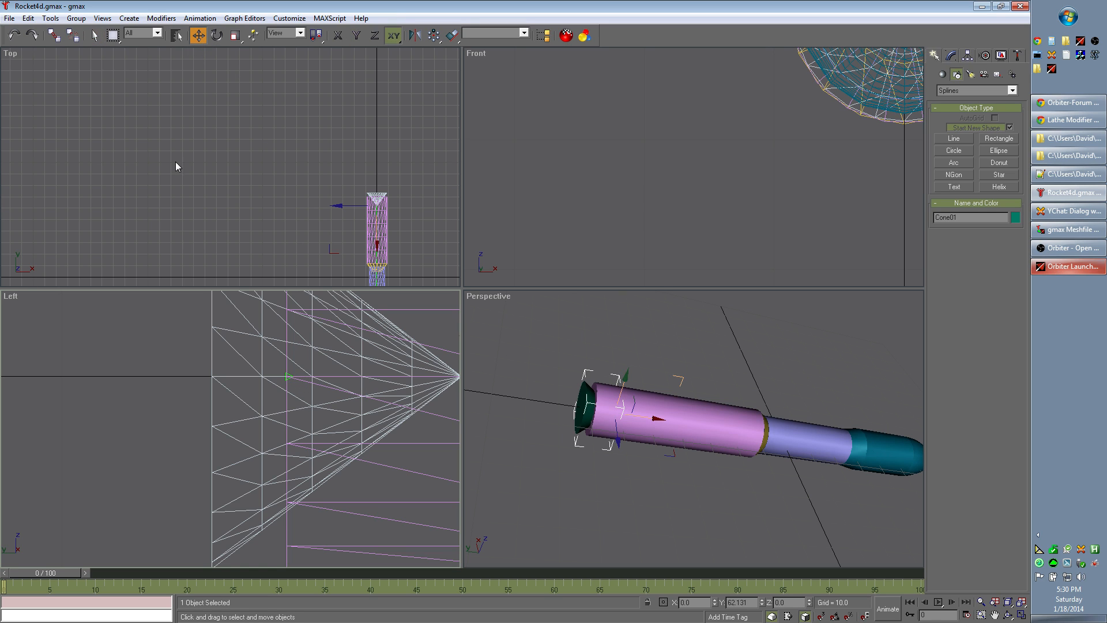
pyautogui.click(286, 377)
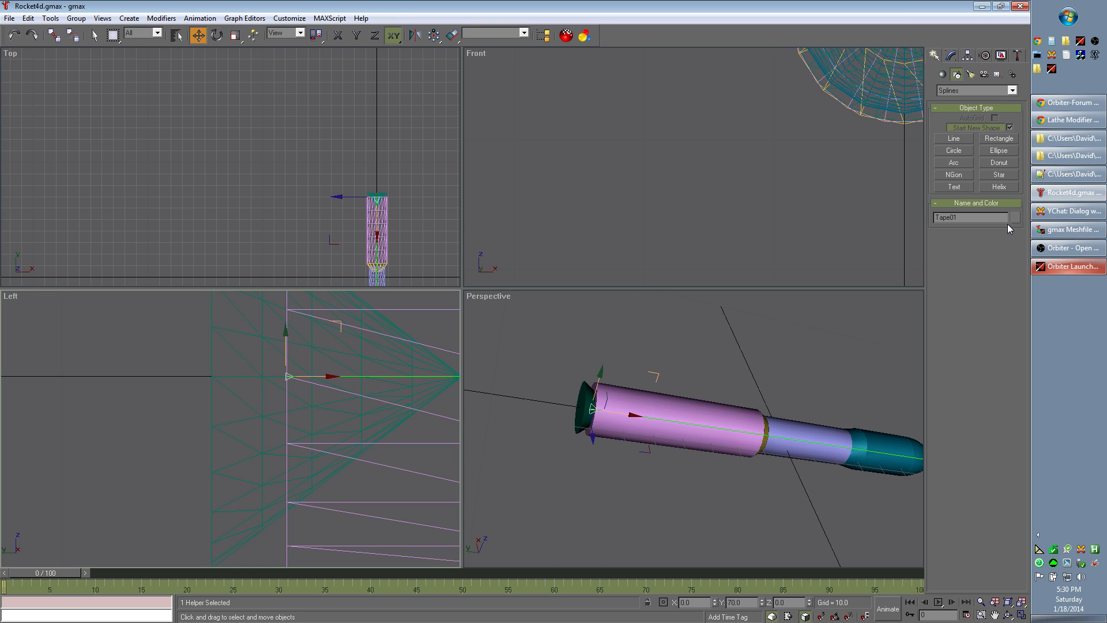
pyautogui.scroll(5, 301, 392)
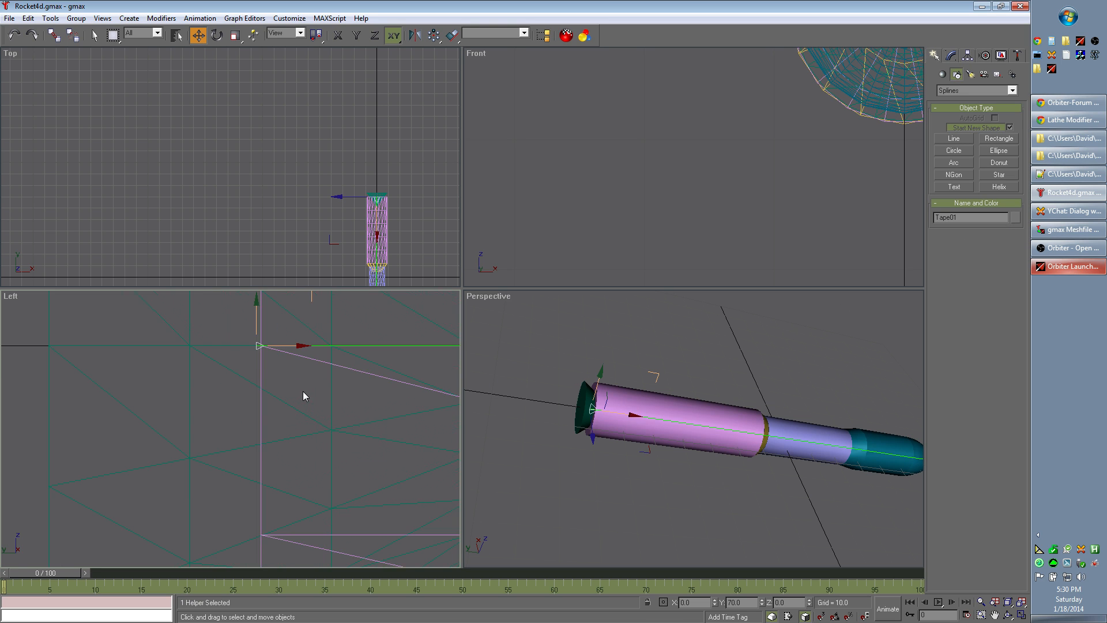
pyautogui.moveTo(194, 333); pyautogui.dragTo(240, 403, button='middle')
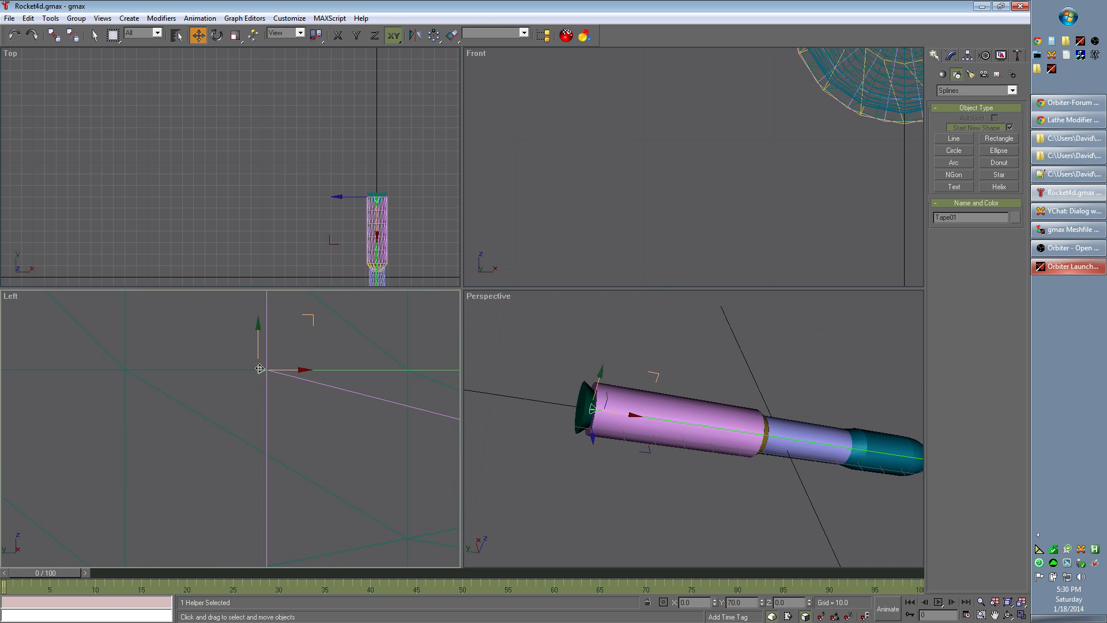
pyautogui.click(258, 372)
pyautogui.click(258, 373)
pyautogui.click(290, 21)
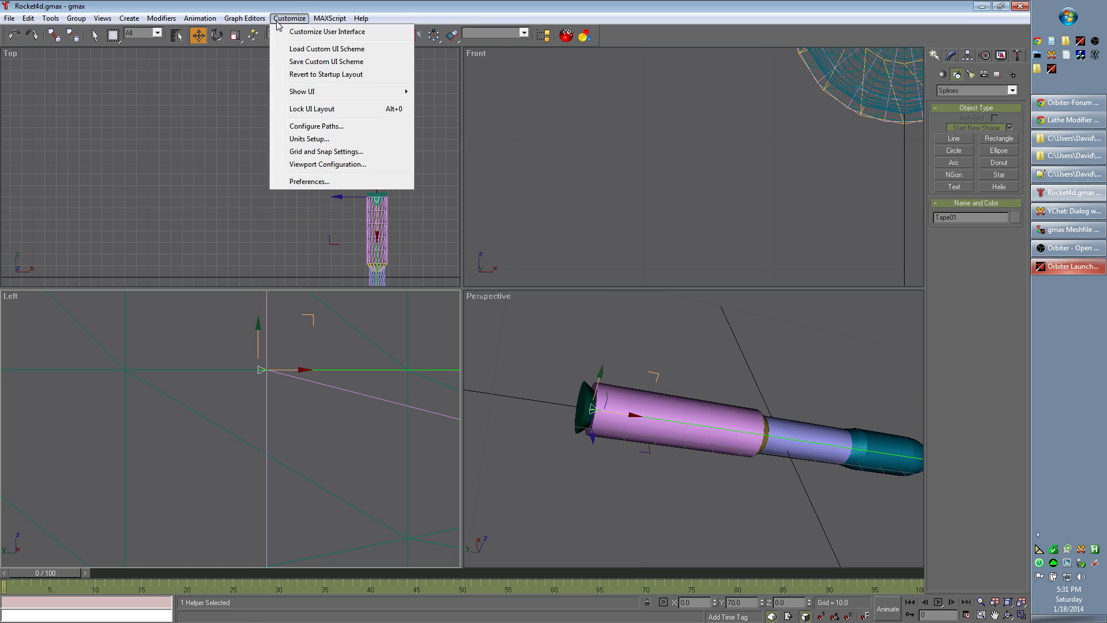
pyautogui.moveTo(245, 18)
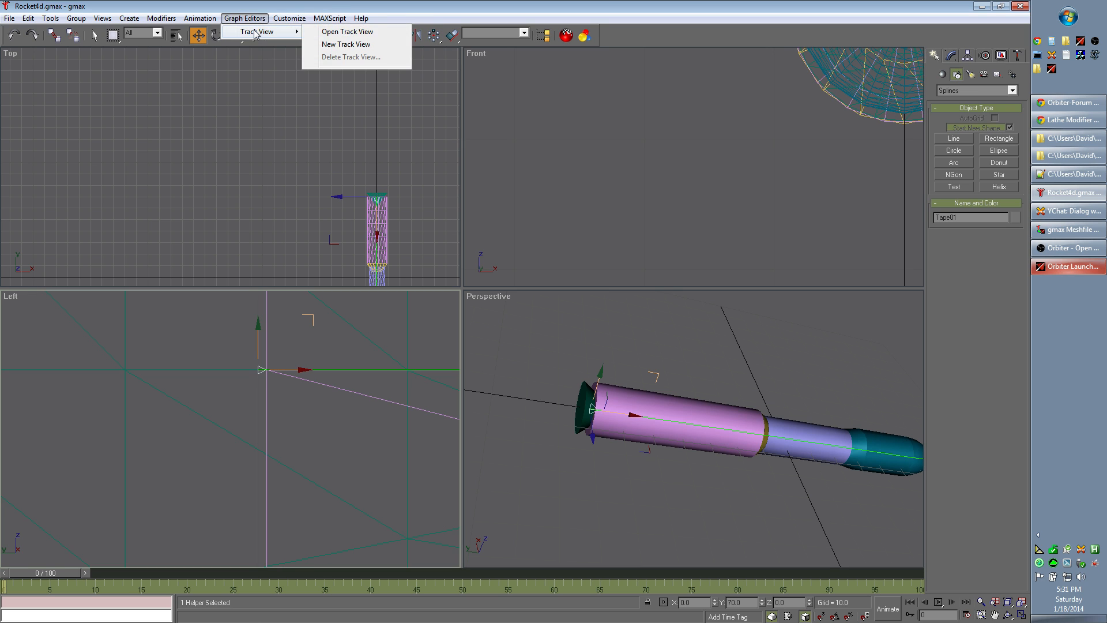
pyautogui.moveTo(154, 20)
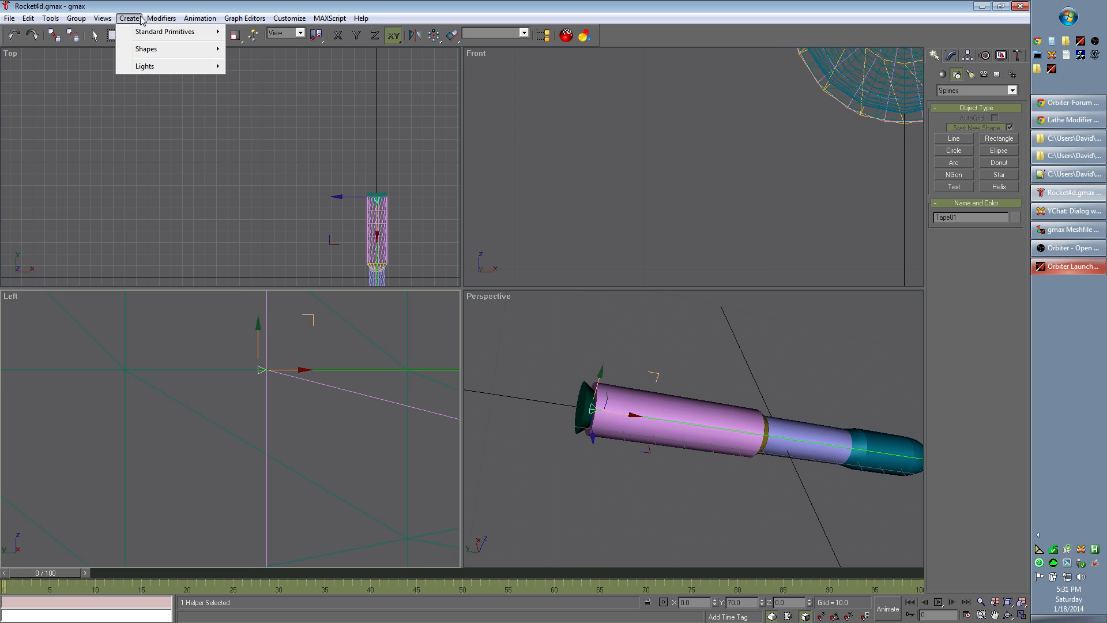
pyautogui.moveTo(103, 19)
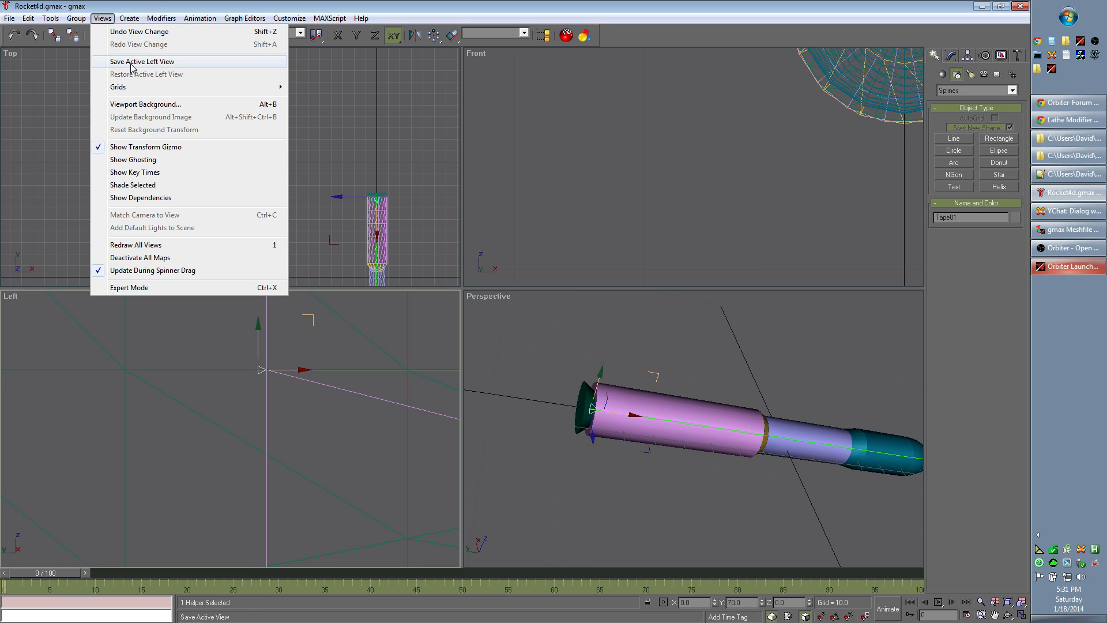
pyautogui.moveTo(155, 91)
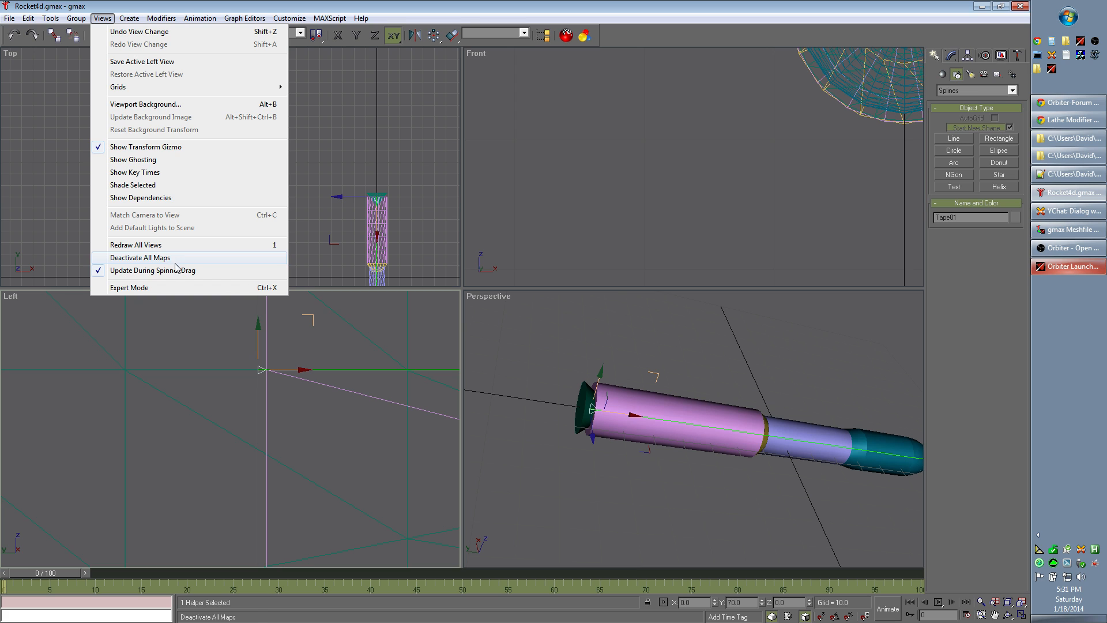
pyautogui.click(206, 7)
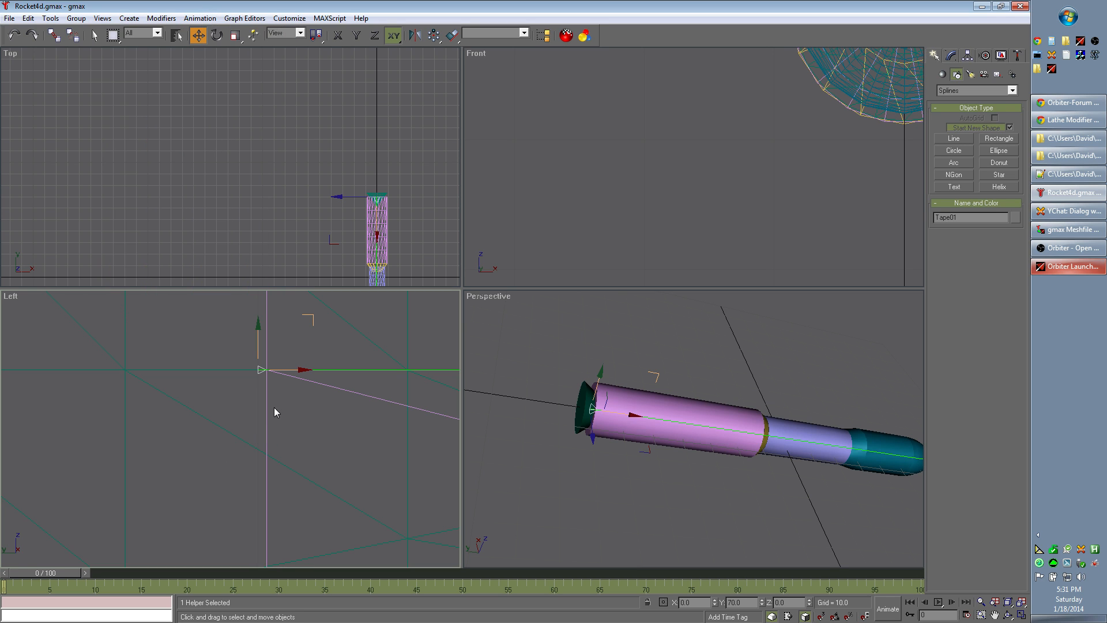
# Step: Deselect the tape helper so that nothing in the scene is selected
pyautogui.click(233, 399)
pyautogui.scroll(-6, 233, 398)
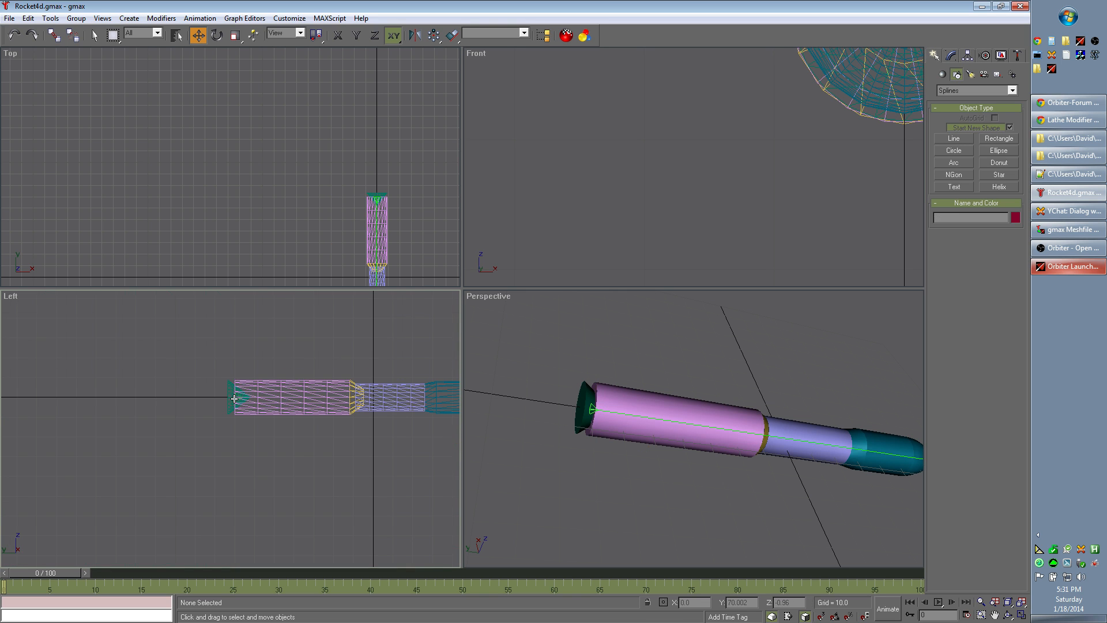
# Step: Select all six parts of the rocket in the Left view and combine them into one group with the default name
pyautogui.scroll(-2, 166, 388)
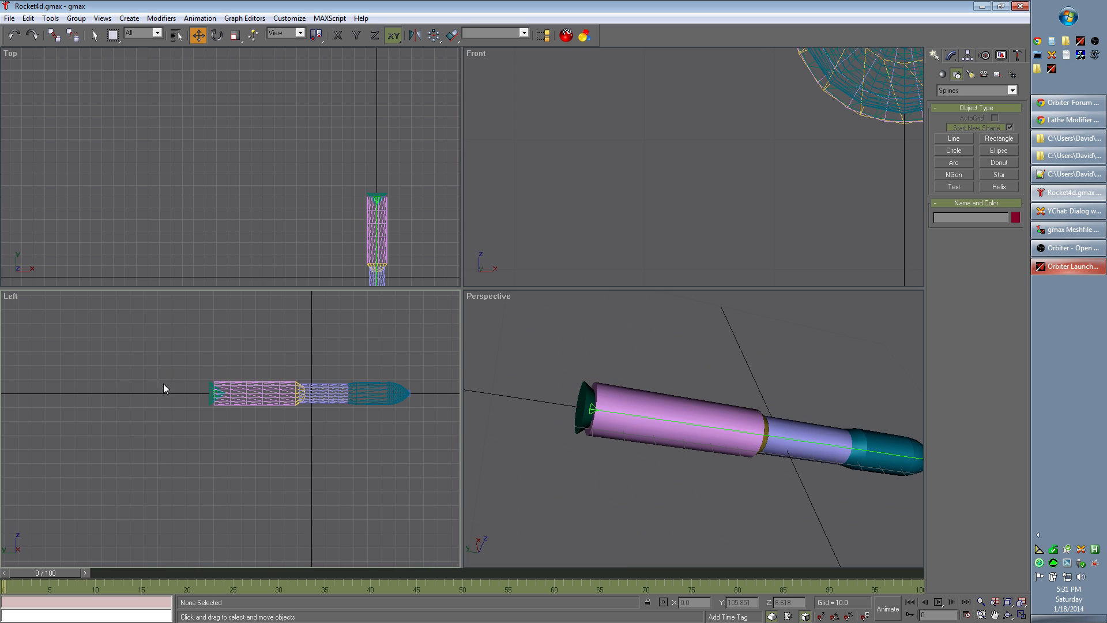
pyautogui.hotkey('ctrl', 'z')
pyautogui.click(262, 464)
pyautogui.hotkey('ctrl', 'z')
pyautogui.click(296, 469)
pyautogui.moveTo(195, 350); pyautogui.dragTo(385, 460)
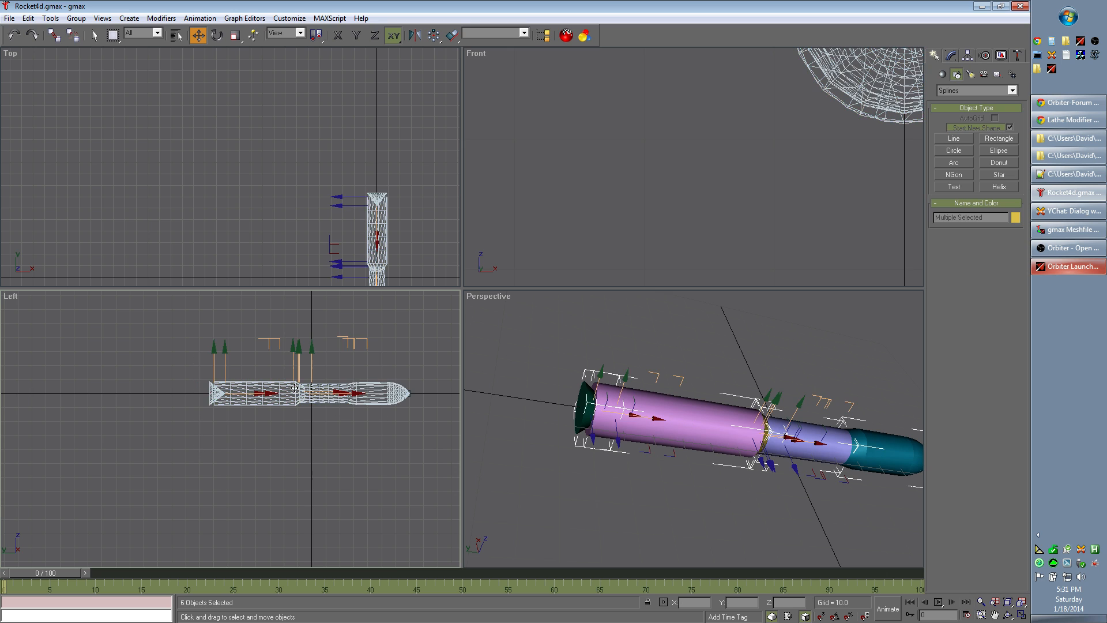
pyautogui.click(76, 18)
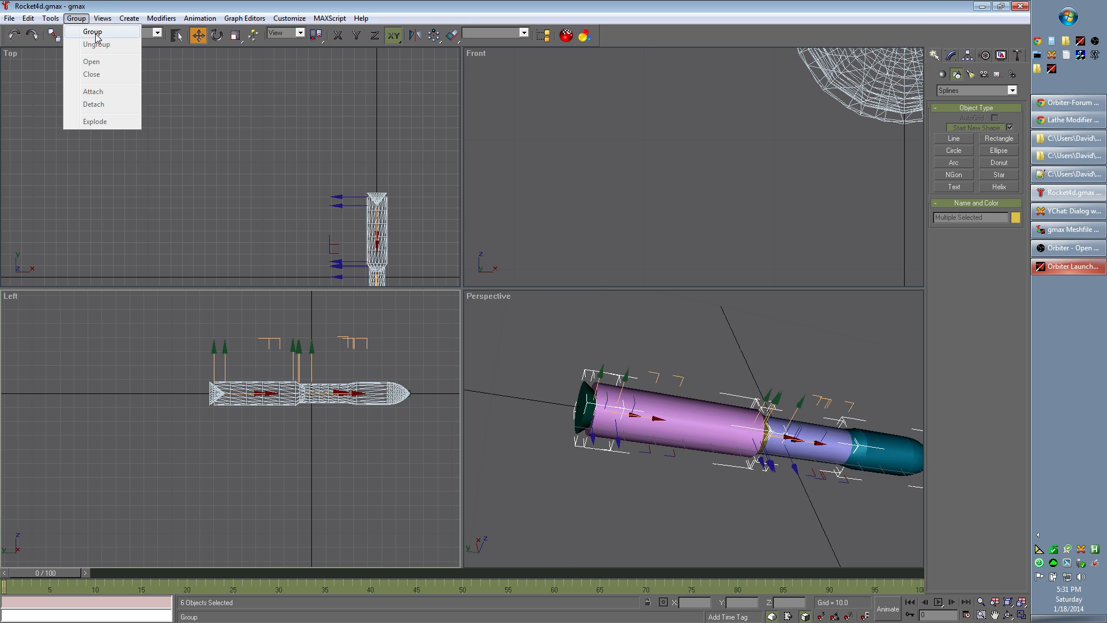
pyautogui.click(92, 30)
pyautogui.click(487, 332)
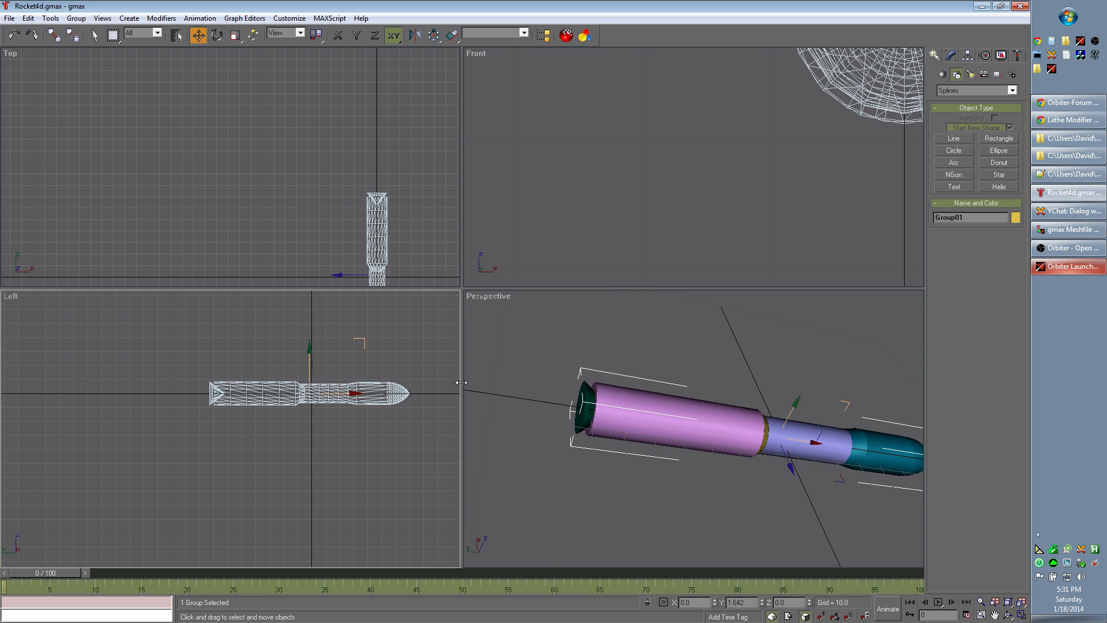
# Step: Read the overall dimensions of the rocket group in its object properties and close them
pyautogui.rightClick(261, 385)
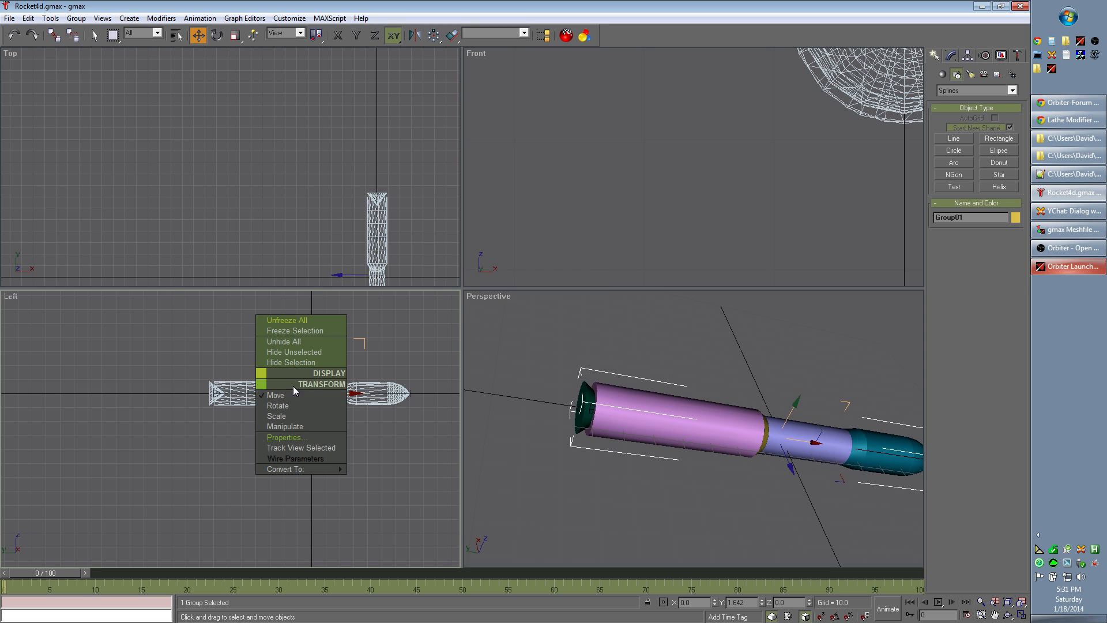
pyautogui.click(311, 439)
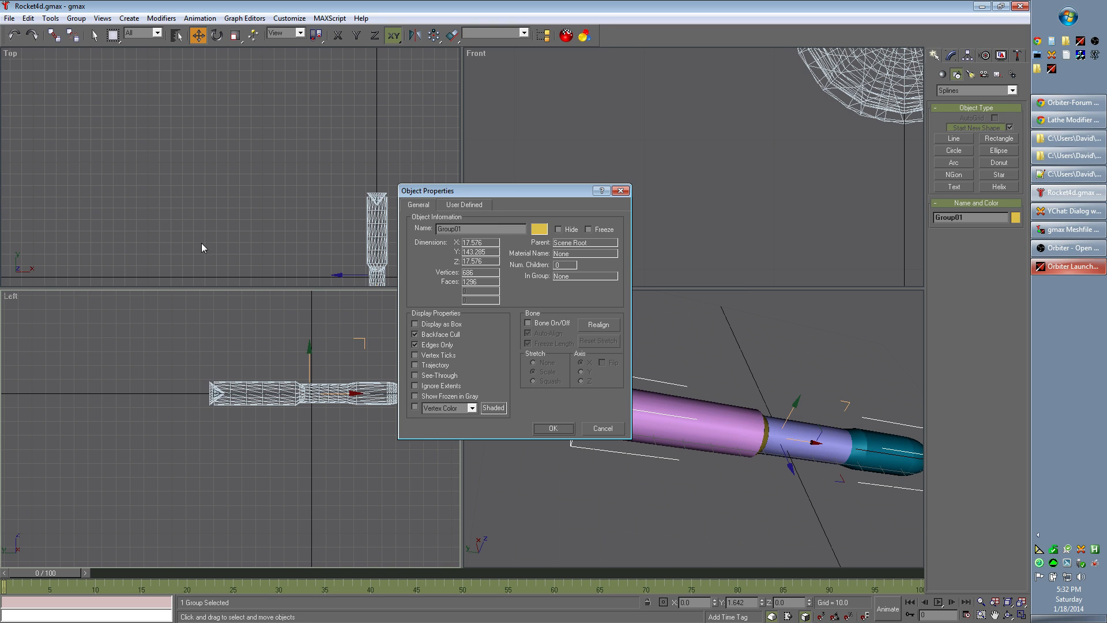
pyautogui.click(621, 190)
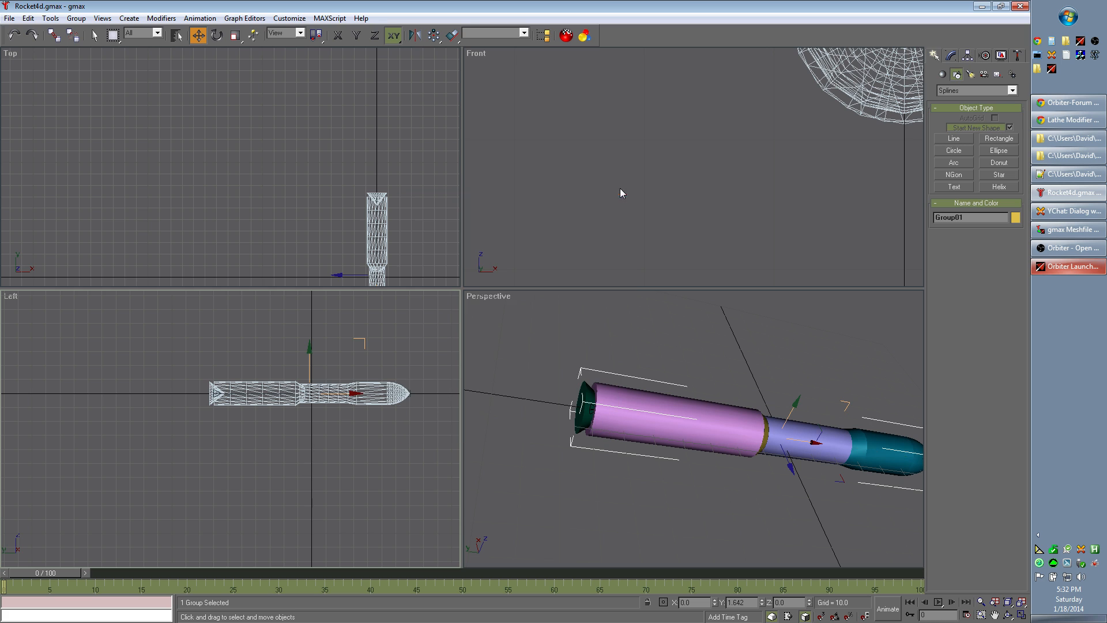
# Step: Explode the rocket group back into its separate parts and clear the selection
pyautogui.click(283, 453)
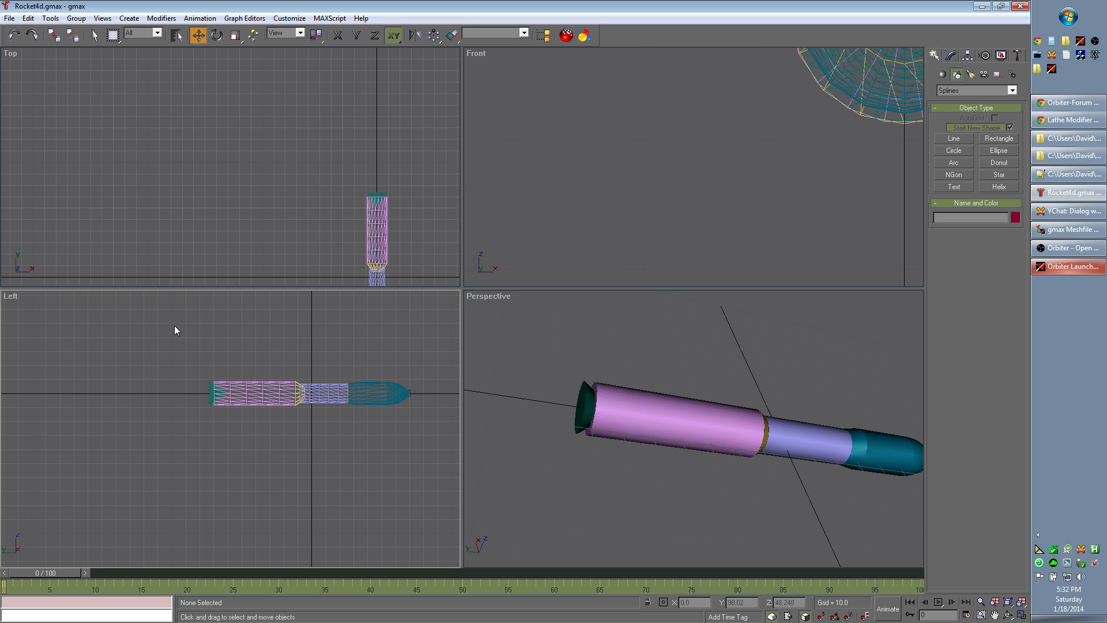
pyautogui.moveTo(175, 324); pyautogui.dragTo(409, 507)
pyautogui.click(76, 18)
pyautogui.click(84, 121)
pyautogui.click(233, 486)
# Step: Check the rocket's rear end in the Left view for the tape helper
pyautogui.scroll(5, 233, 486)
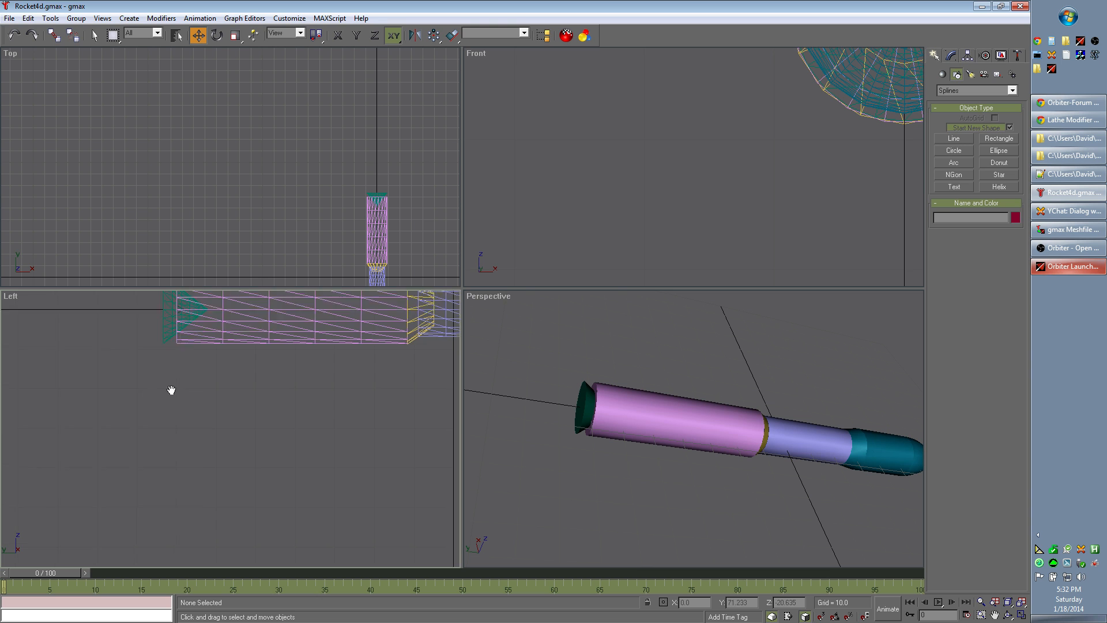
pyautogui.scroll(1, 165, 385)
pyautogui.scroll(2, 229, 402)
pyautogui.scroll(-1, 211, 487)
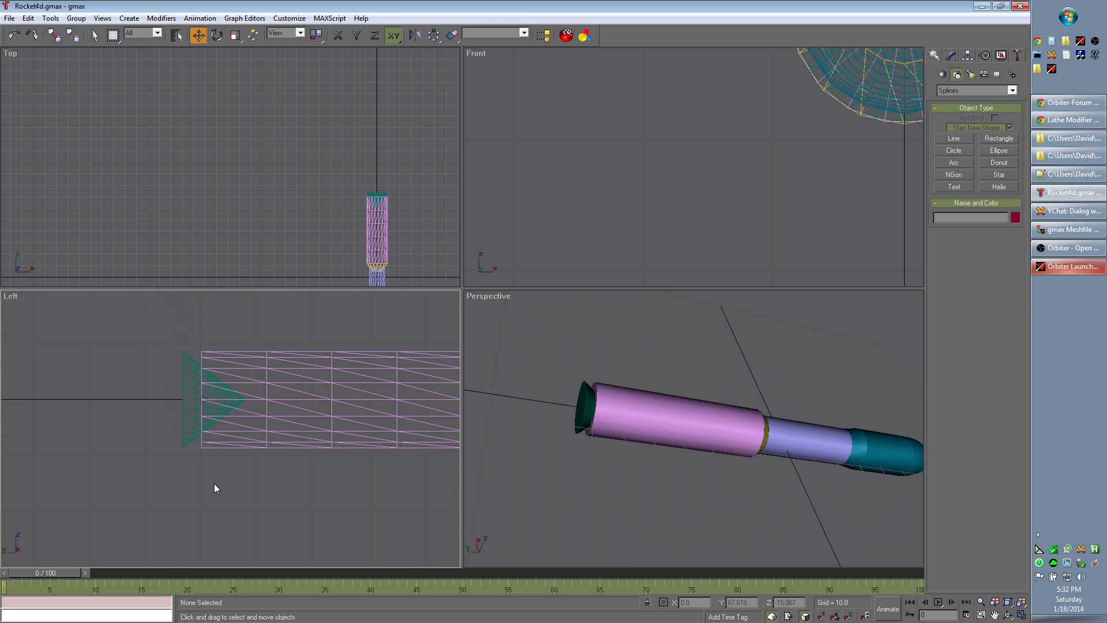
pyautogui.scroll(-2, 391, 510)
pyautogui.scroll(2, 404, 527)
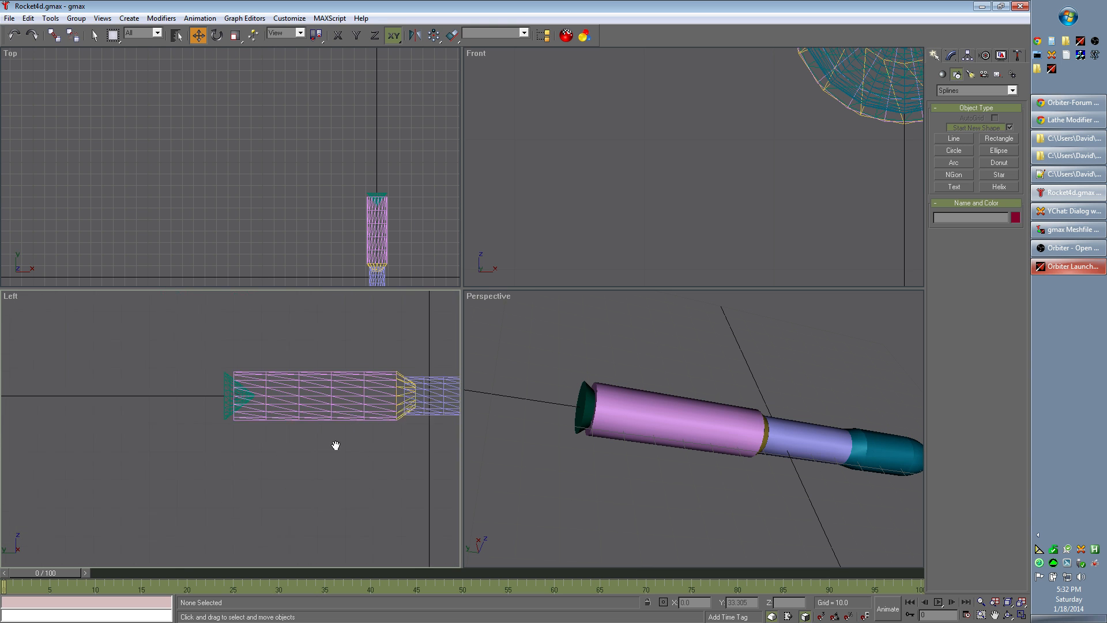
pyautogui.scroll(1, 346, 448)
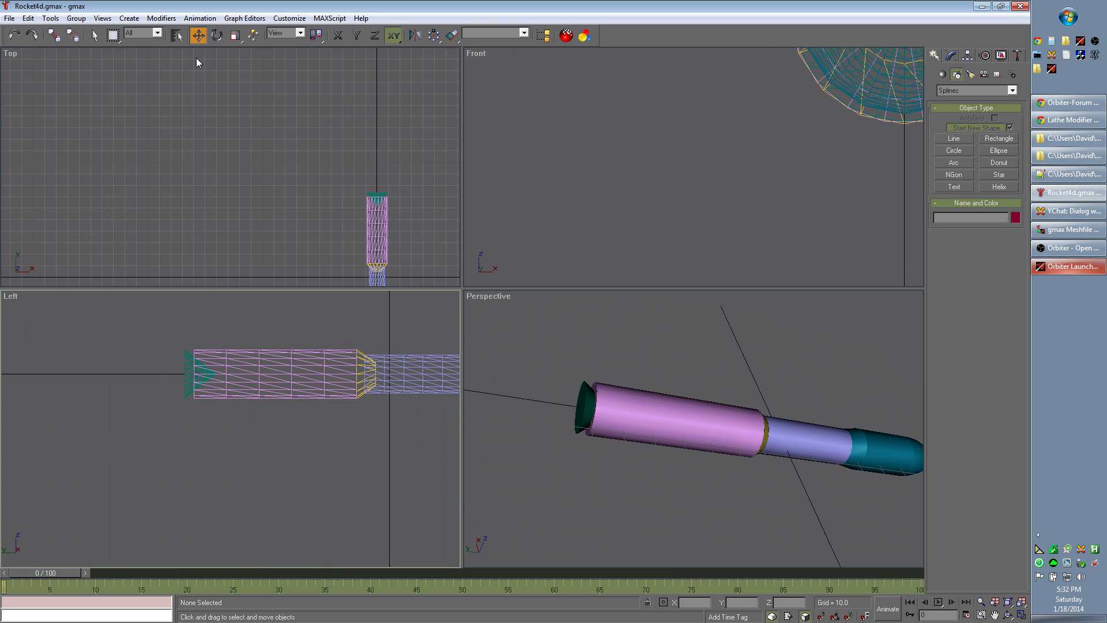
pyautogui.click(130, 18)
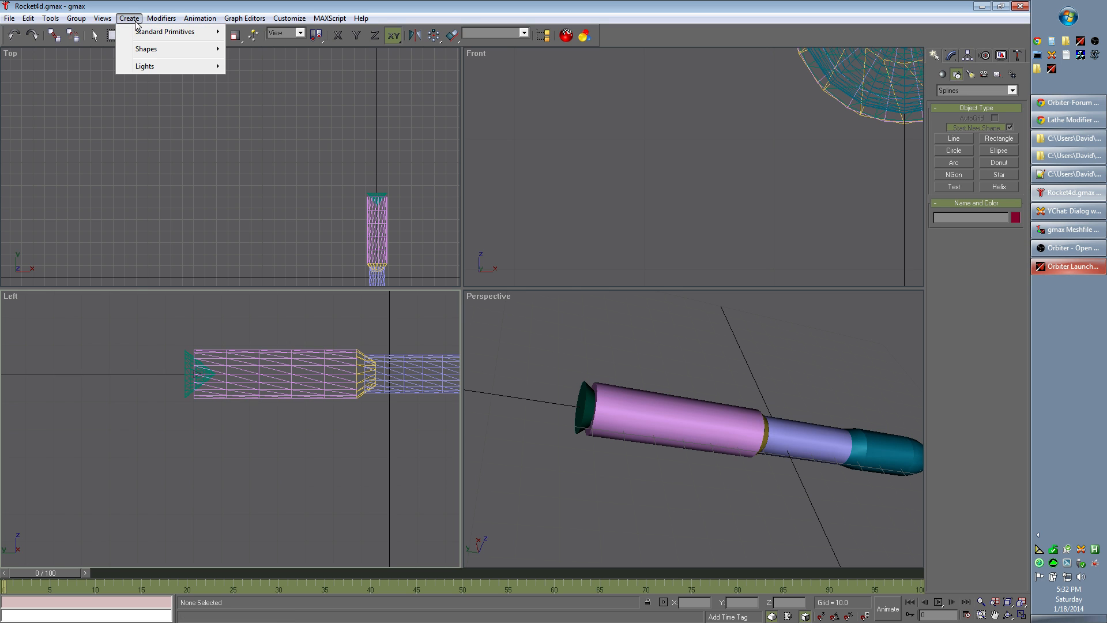
pyautogui.moveTo(284, 23)
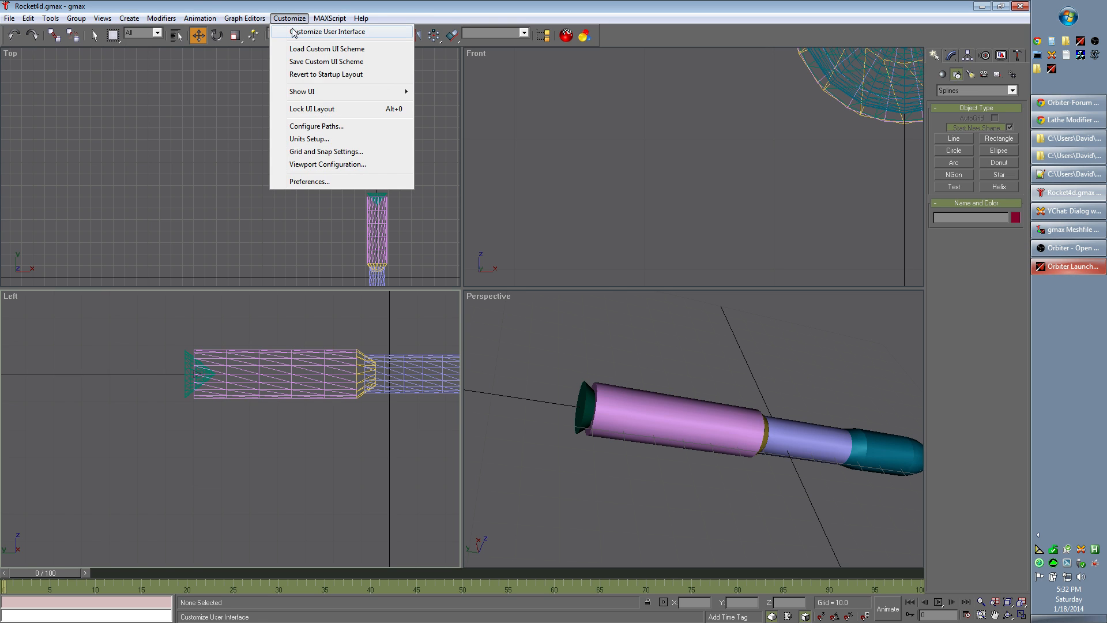
pyautogui.moveTo(319, 97)
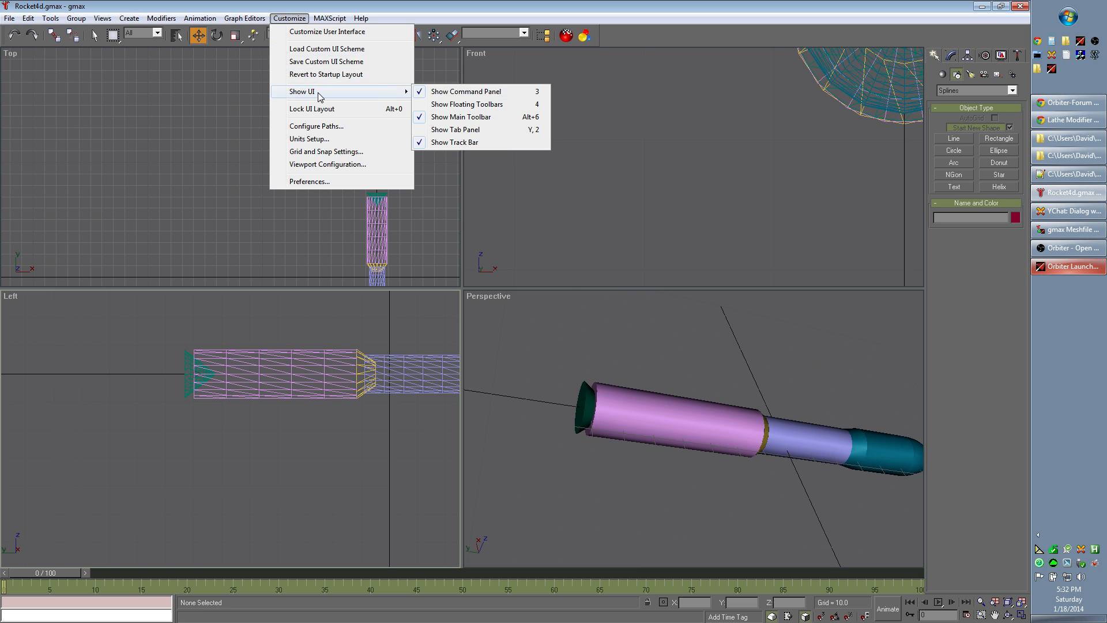
pyautogui.click(500, 131)
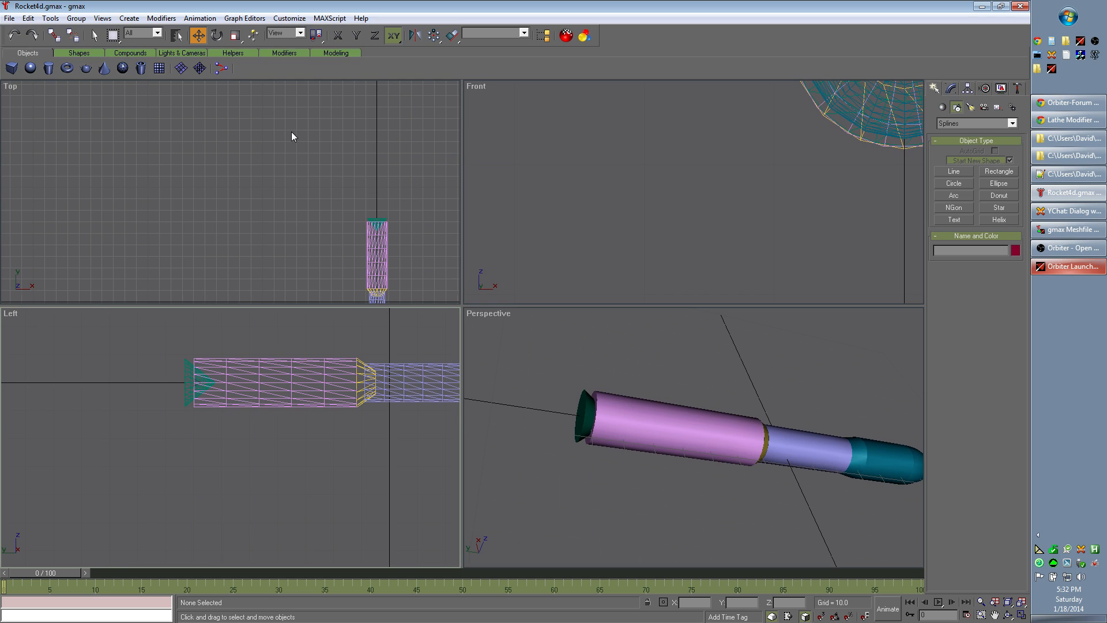
pyautogui.press('y')
# Step: Open the Selection Floater, move it up off the rocket and look through its object list for the tape helper
pyautogui.click(289, 18)
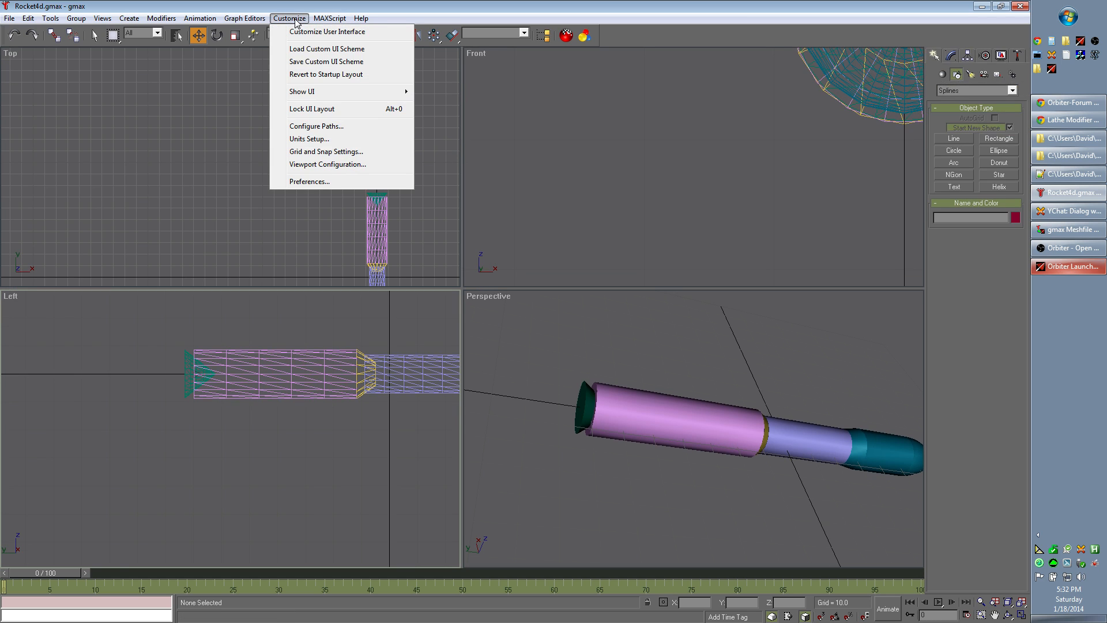
pyautogui.moveTo(254, 18)
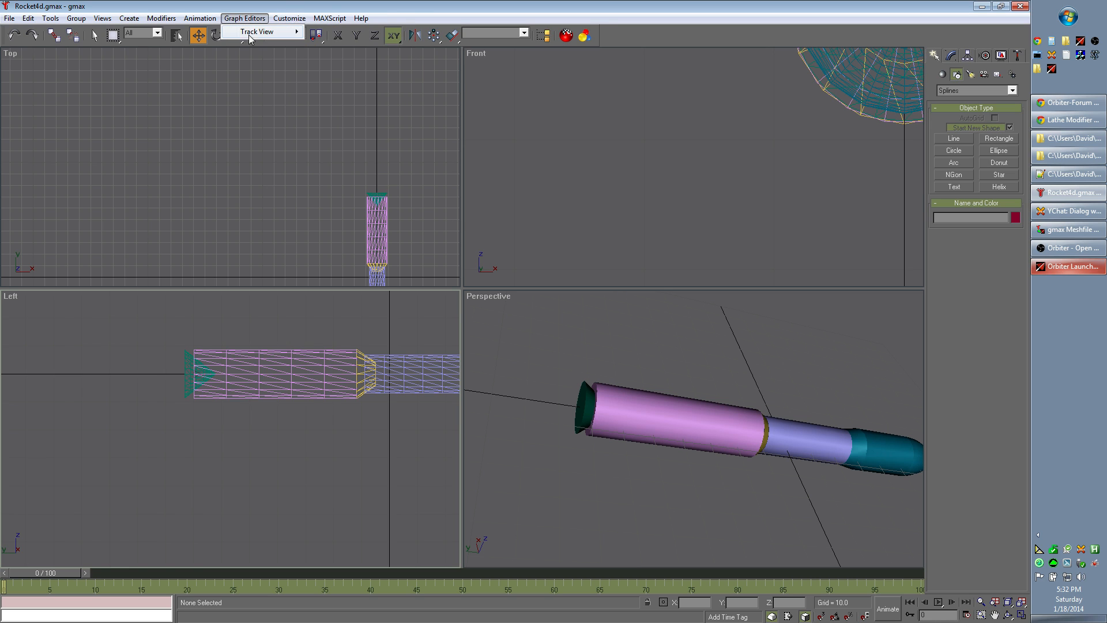
pyautogui.moveTo(198, 19)
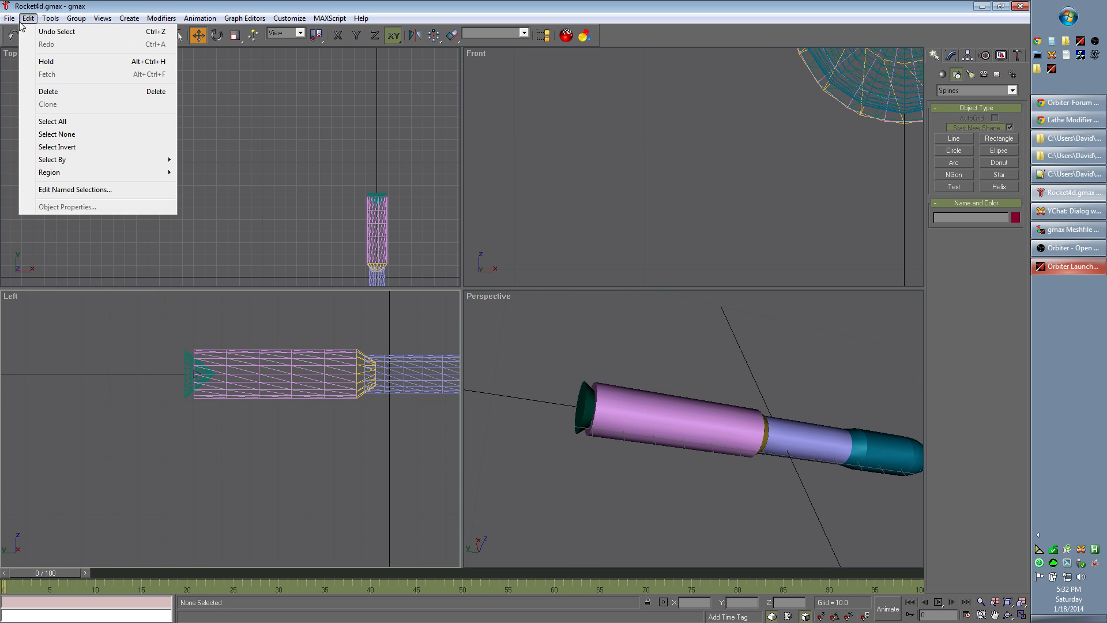
pyautogui.moveTo(11, 22)
pyautogui.moveTo(35, 22)
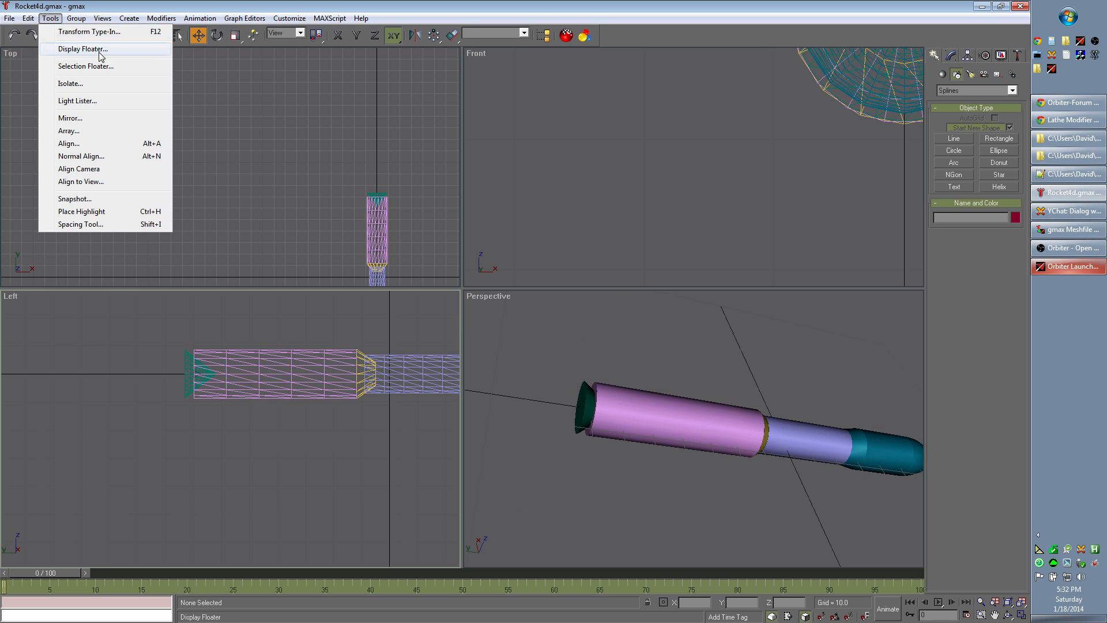
pyautogui.click(109, 67)
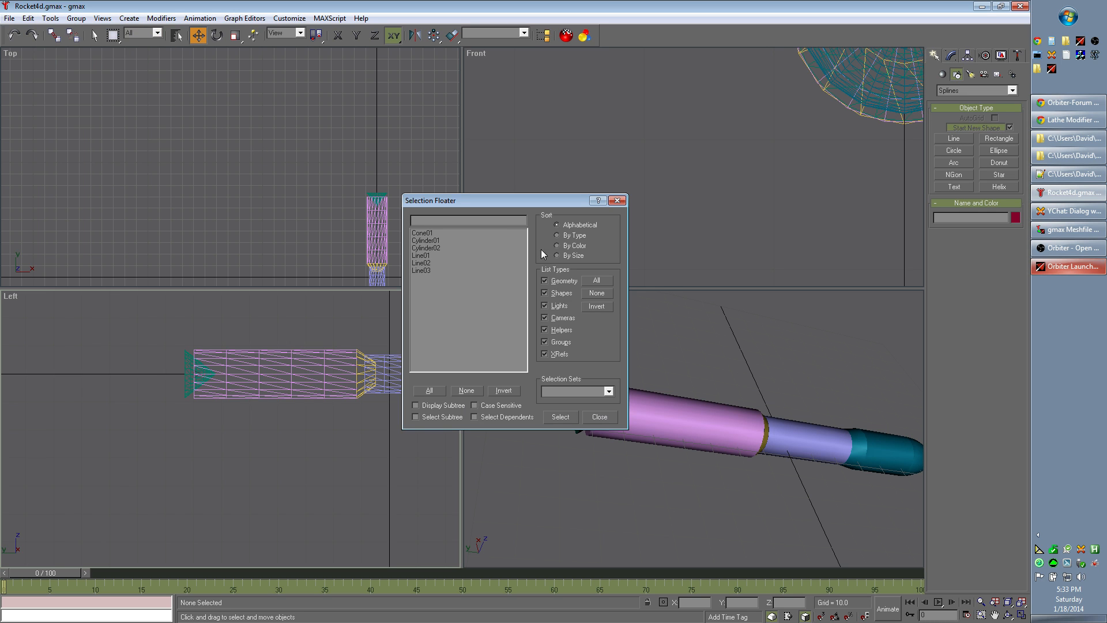
pyautogui.moveTo(493, 199); pyautogui.dragTo(517, 95)
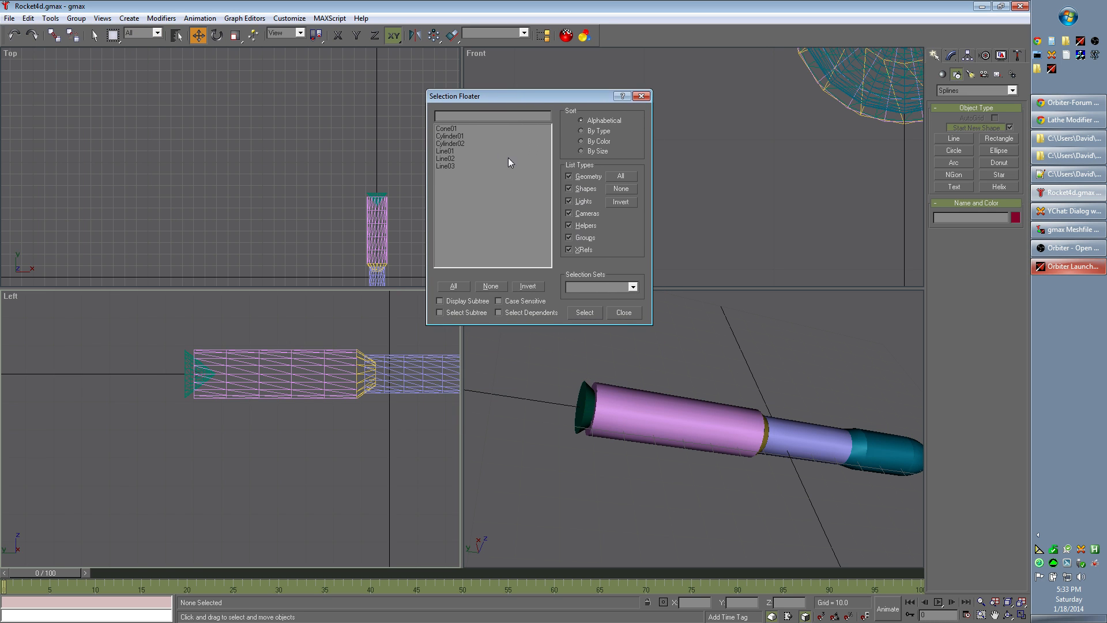
pyautogui.moveTo(447, 128); pyautogui.dragTo(448, 171)
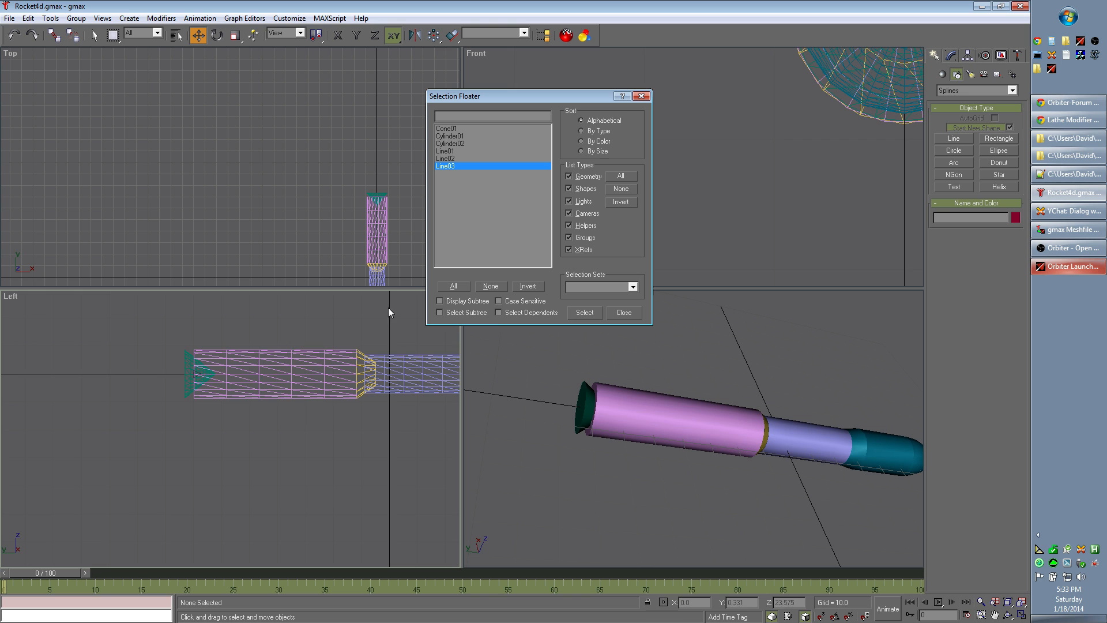
# Step: Select the rocket's parts in the Left view, unhide all hidden objects and clear the selection
pyautogui.click(267, 327)
pyautogui.moveTo(179, 302); pyautogui.dragTo(433, 486)
pyautogui.moveTo(199, 327); pyautogui.dragTo(461, 503)
pyautogui.scroll(-2, 365, 487)
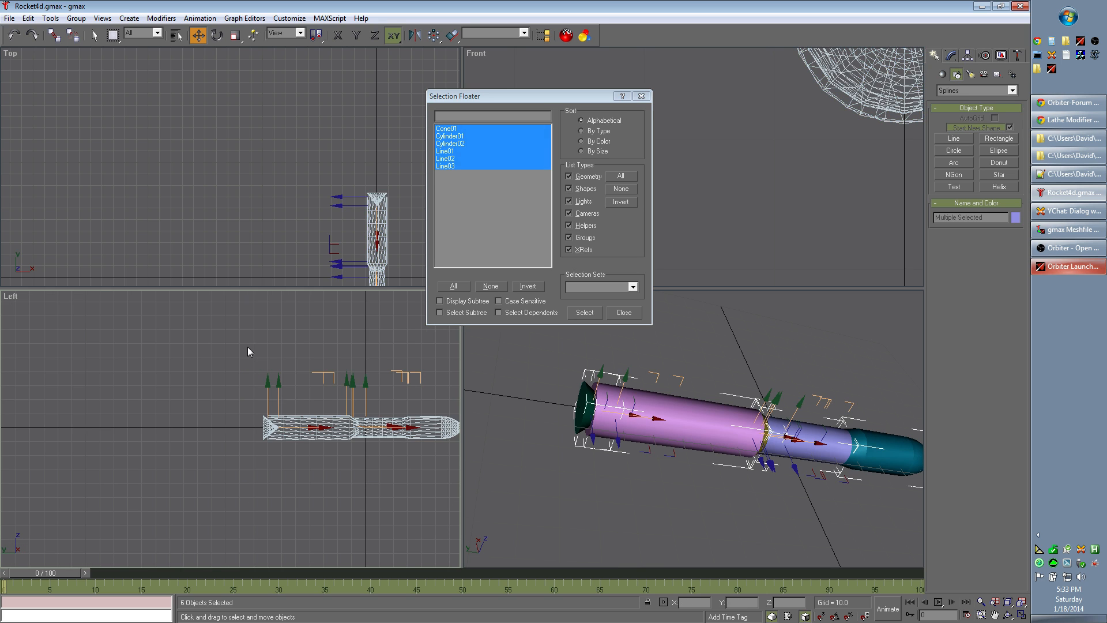
pyautogui.rightClick(314, 433)
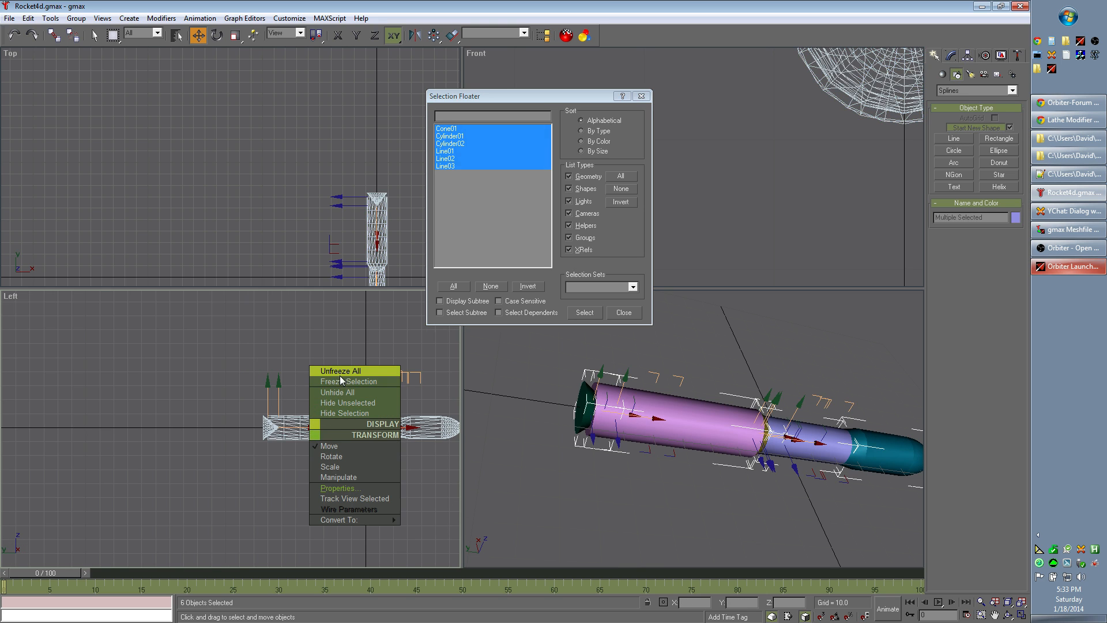
pyautogui.click(339, 392)
pyautogui.click(247, 338)
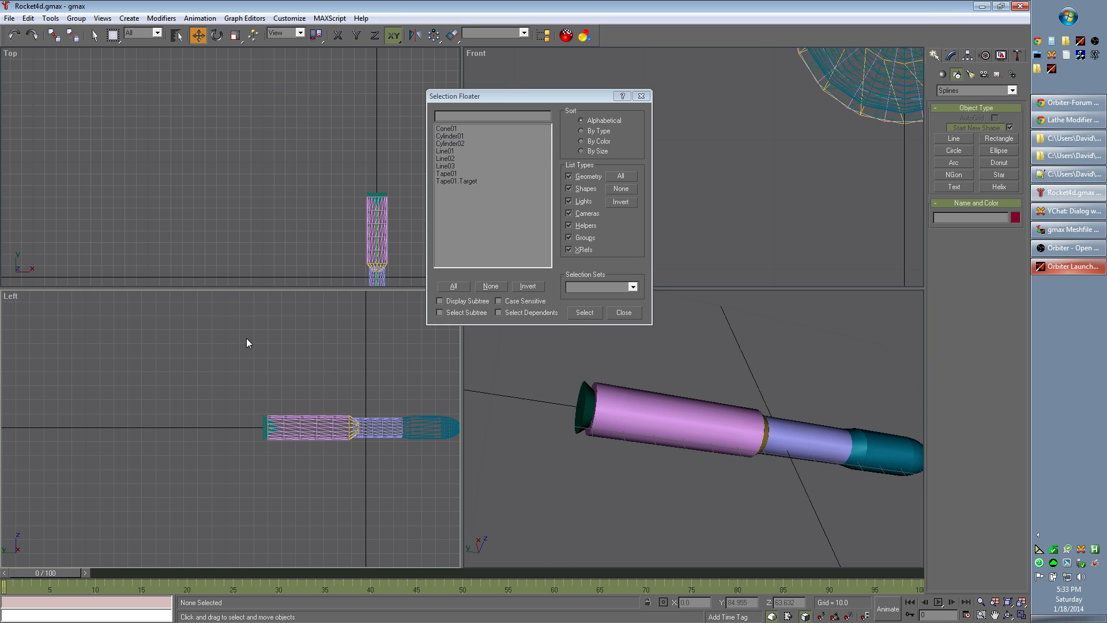
# Step: Highlight Tape01 in the Selection Floater and move the floater over the Front view
pyautogui.click(460, 166)
pyautogui.click(459, 173)
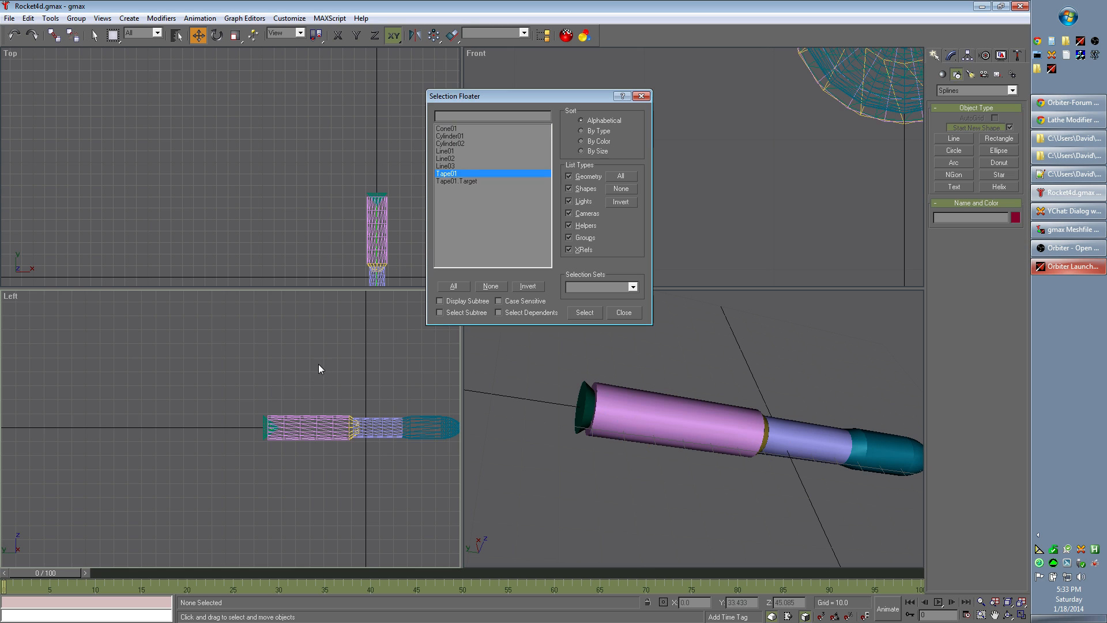
pyautogui.click(297, 451)
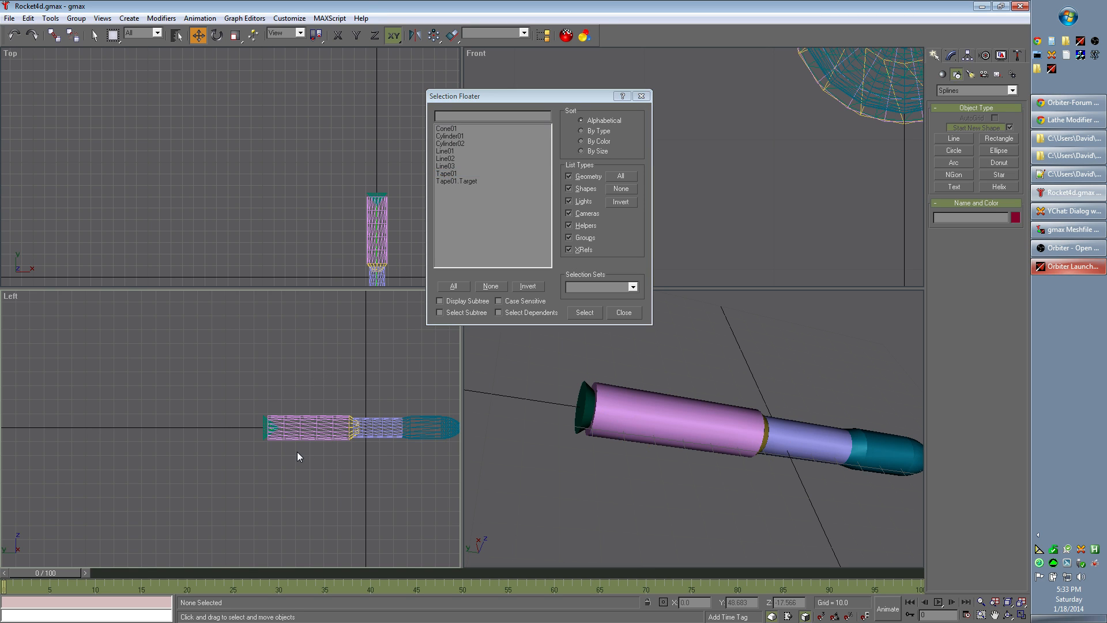
pyautogui.scroll(5, 297, 451)
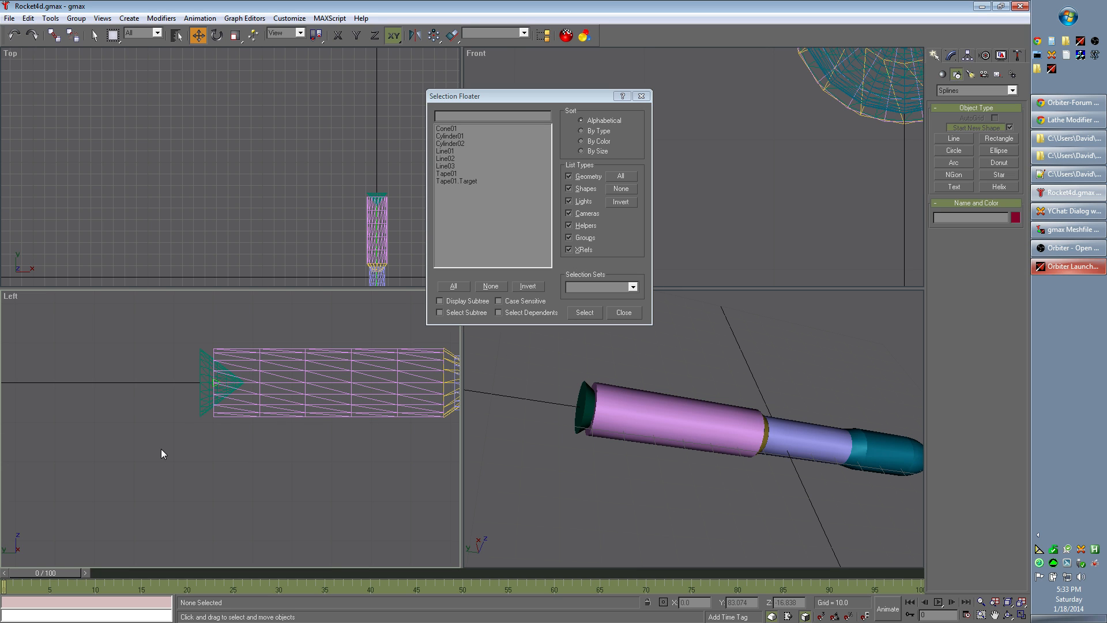
pyautogui.click(462, 173)
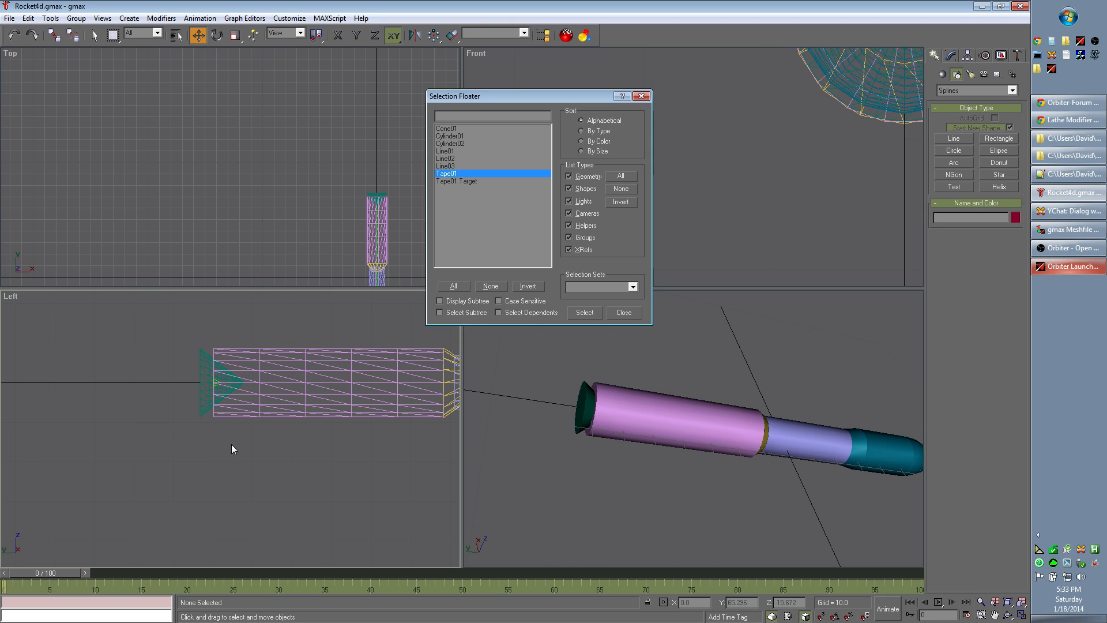
pyautogui.moveTo(519, 94); pyautogui.dragTo(650, 64)
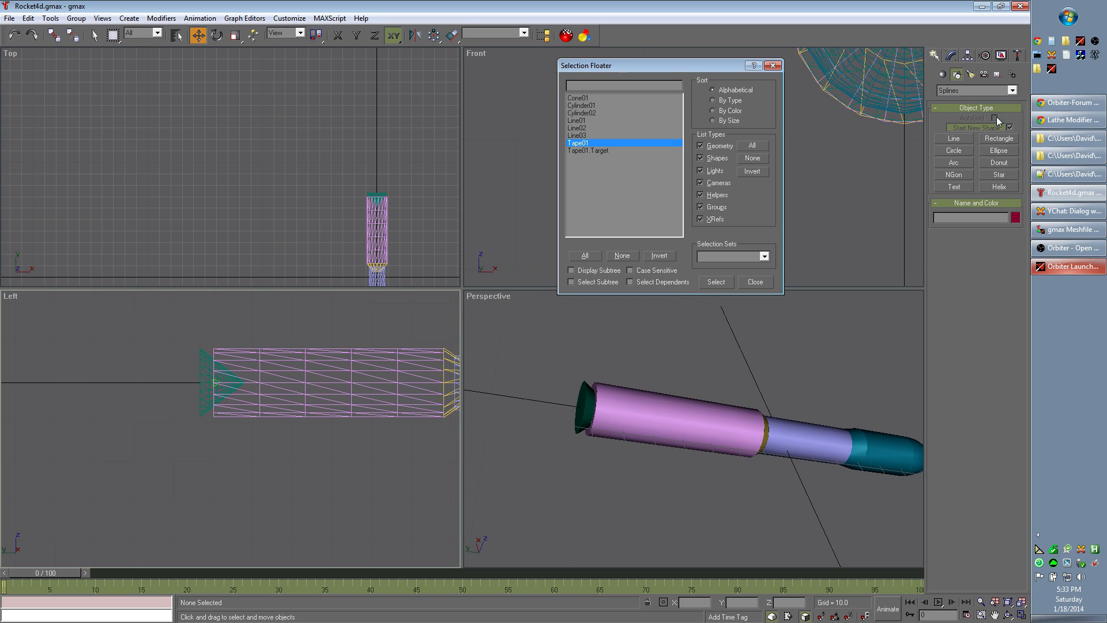
# Step: Switch to Calculator, divide the rocket's overall length of 143.285 by 2 and close Calculator again
pyautogui.click(1053, 41)
pyautogui.write('143.285/2')
pyautogui.press('Return')
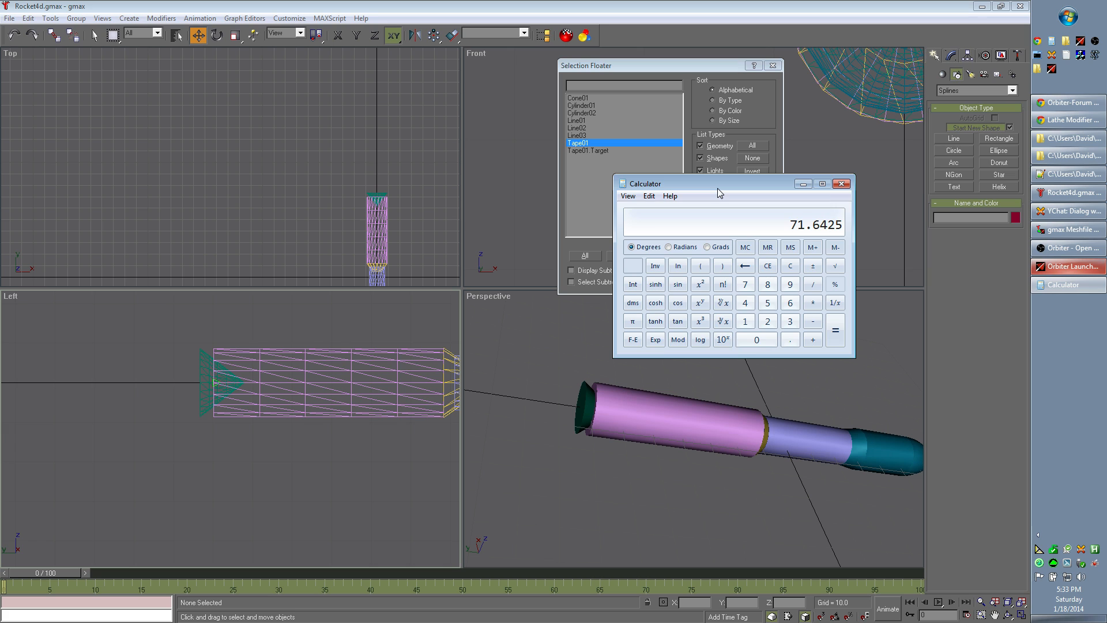
pyautogui.click(847, 182)
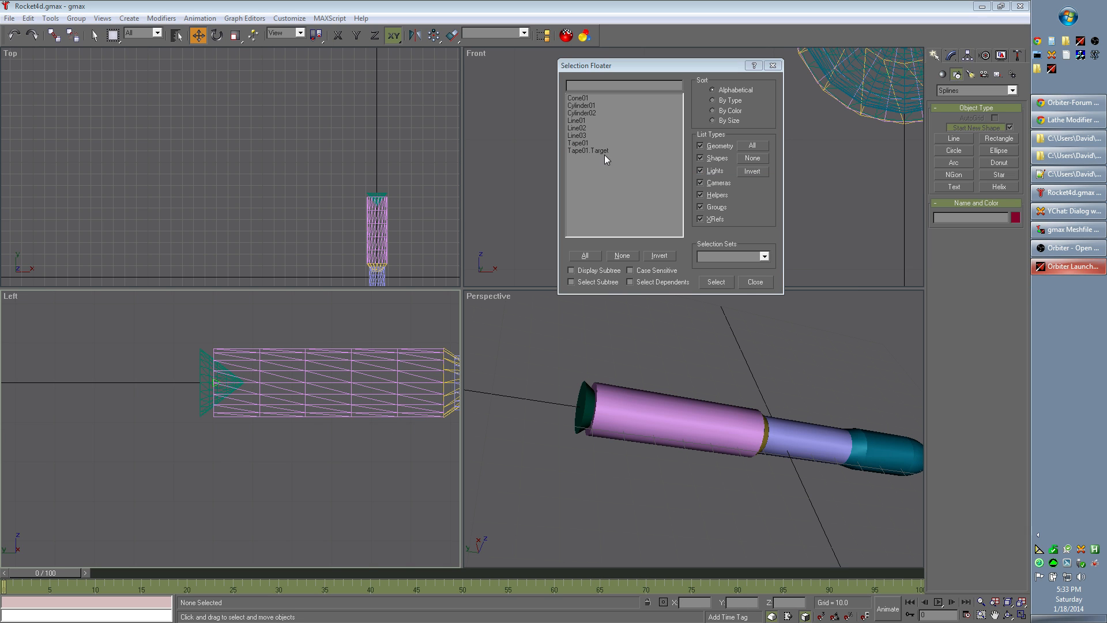
# Step: Select the tape helper Tape01 in the scene through the Selection Floater
pyautogui.click(579, 143)
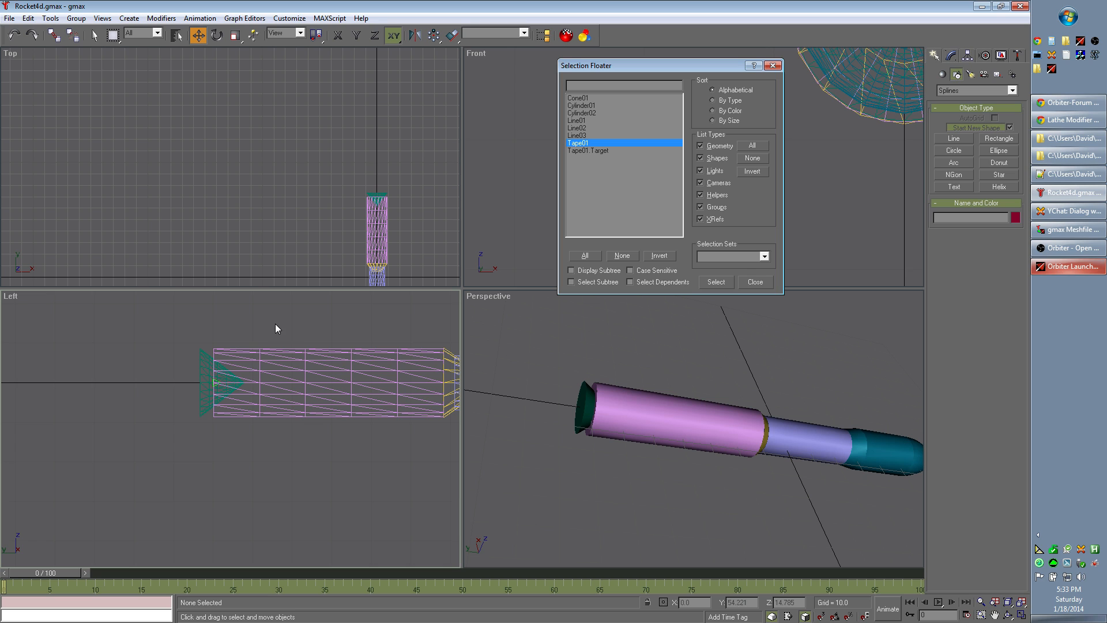
pyautogui.click(766, 256)
pyautogui.click(769, 243)
pyautogui.click(590, 143)
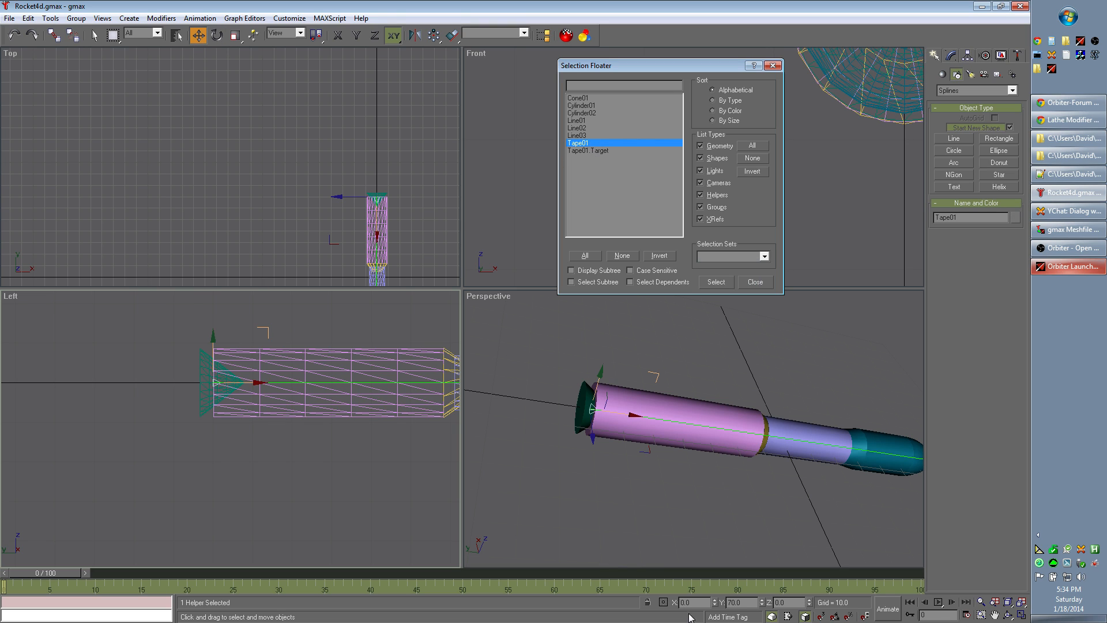
# Step: Set the Y position of the tape helper Tape01 to 71.643
pyautogui.click(752, 603)
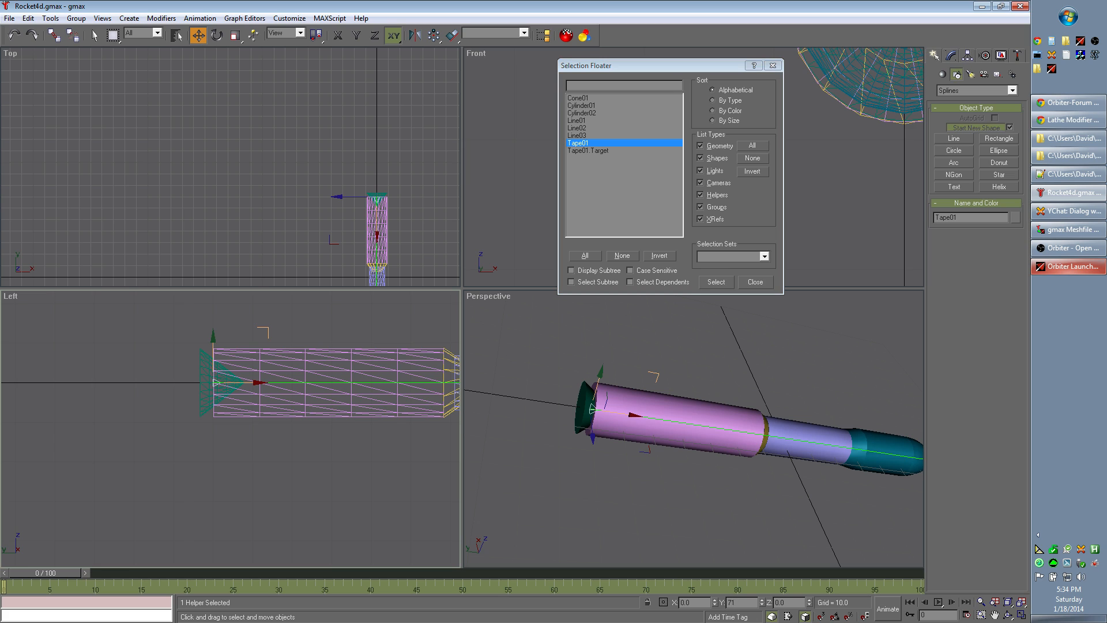
pyautogui.write('5')
pyautogui.press('Return')
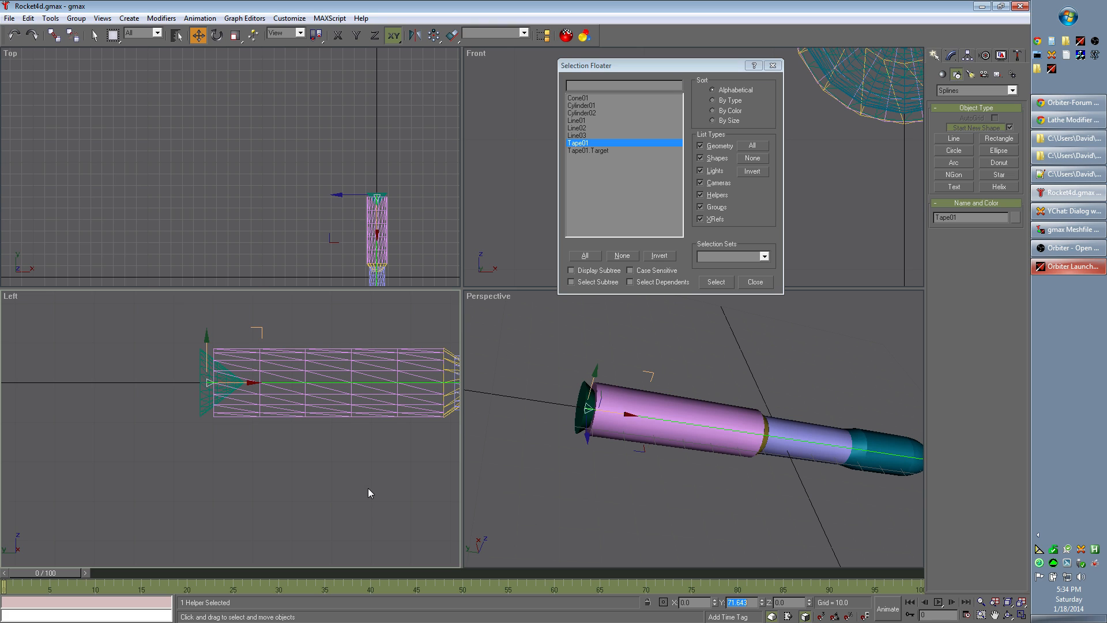
# Step: Select Tape01.Target, set its Y position to -71.643 and clear the selection
pyautogui.click(596, 151)
pyautogui.doubleClick(595, 151)
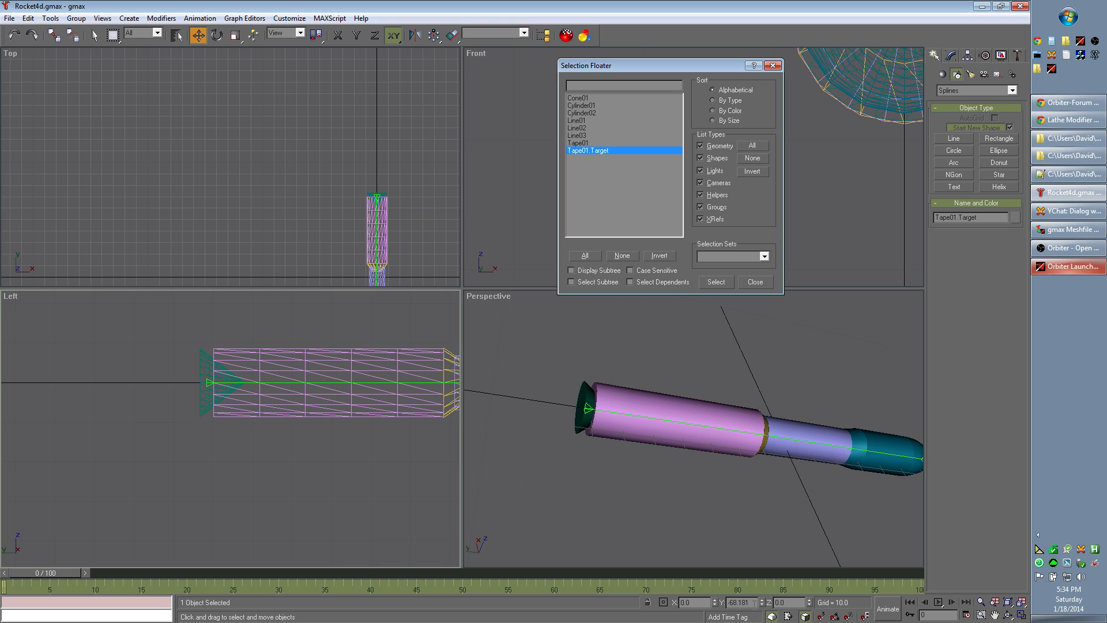
pyautogui.doubleClick(728, 603)
pyautogui.press('BackSpace')
pyautogui.write('-71.6425')
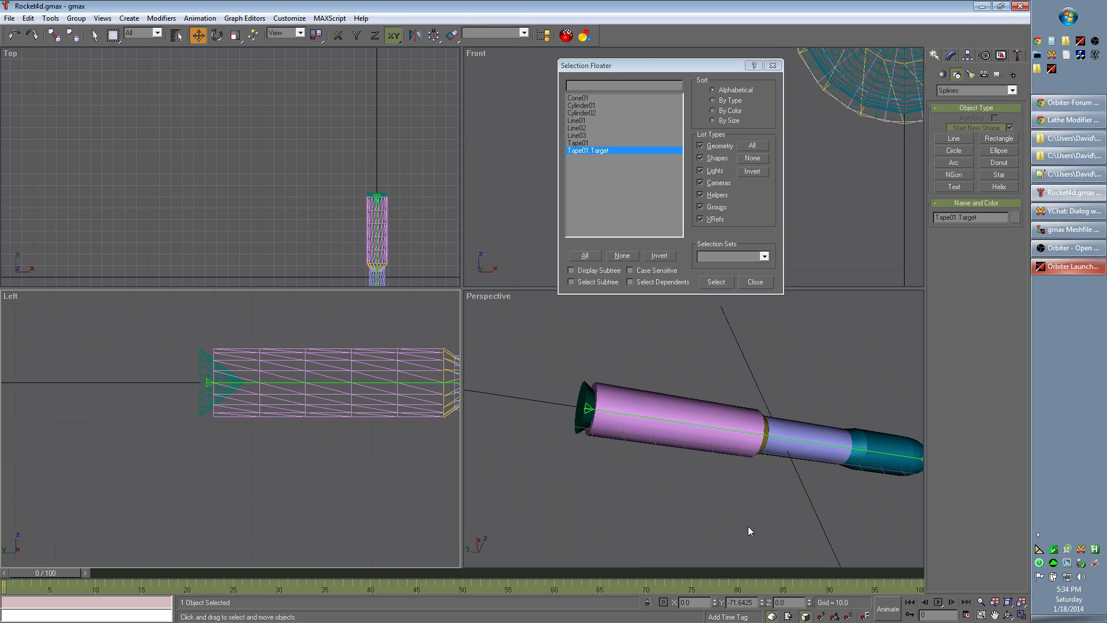
pyautogui.press('Return')
pyautogui.click(364, 514)
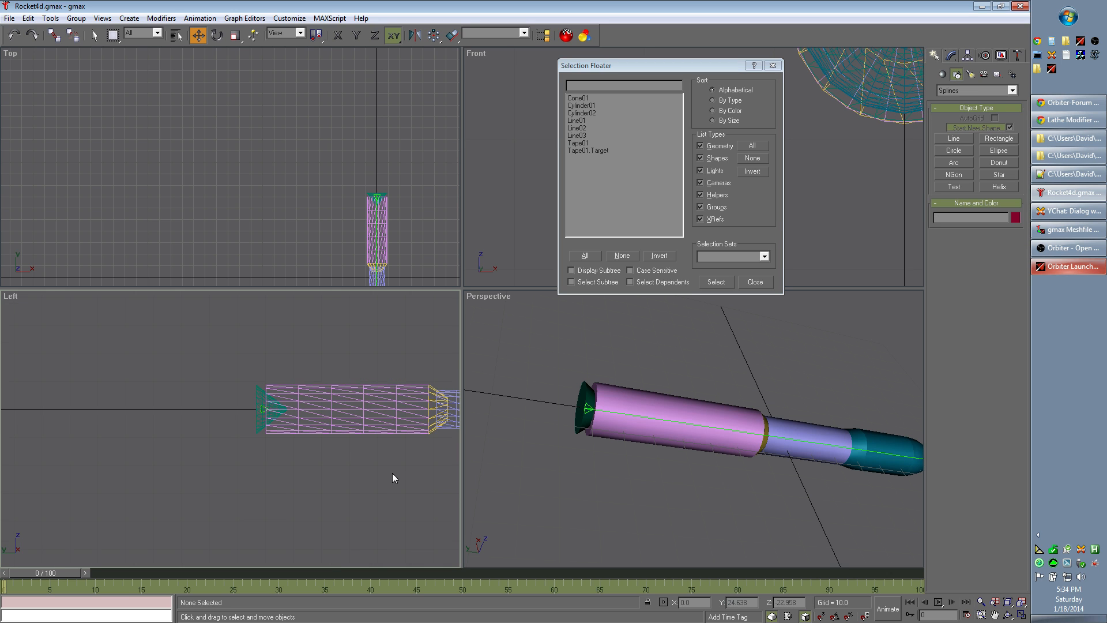
# Step: Select Tape01 through the Selection Floater and freeze it
pyautogui.moveTo(400, 472)
pyautogui.mouseDown(button='middle')
pyautogui.moveTo(293, 456)
pyautogui.moveTo(196, 463)
pyautogui.mouseUp(button='middle')
pyautogui.moveTo(366, 470)
pyautogui.mouseDown(button='middle')
pyautogui.moveTo(164, 471)
pyautogui.moveTo(422, 487)
pyautogui.mouseUp(button='middle')
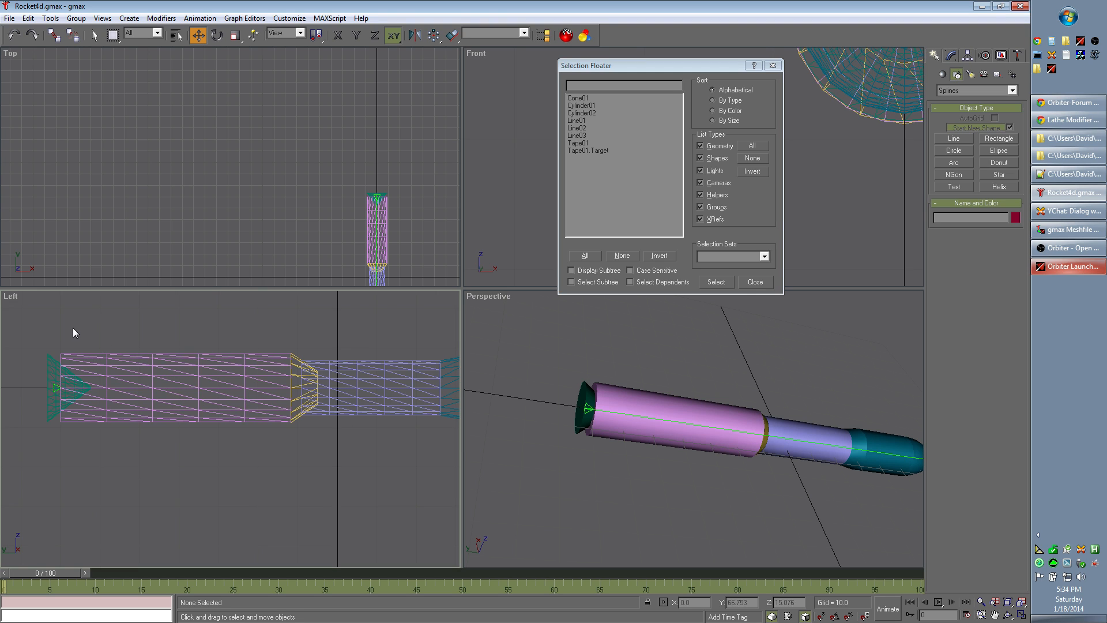
pyautogui.click(588, 142)
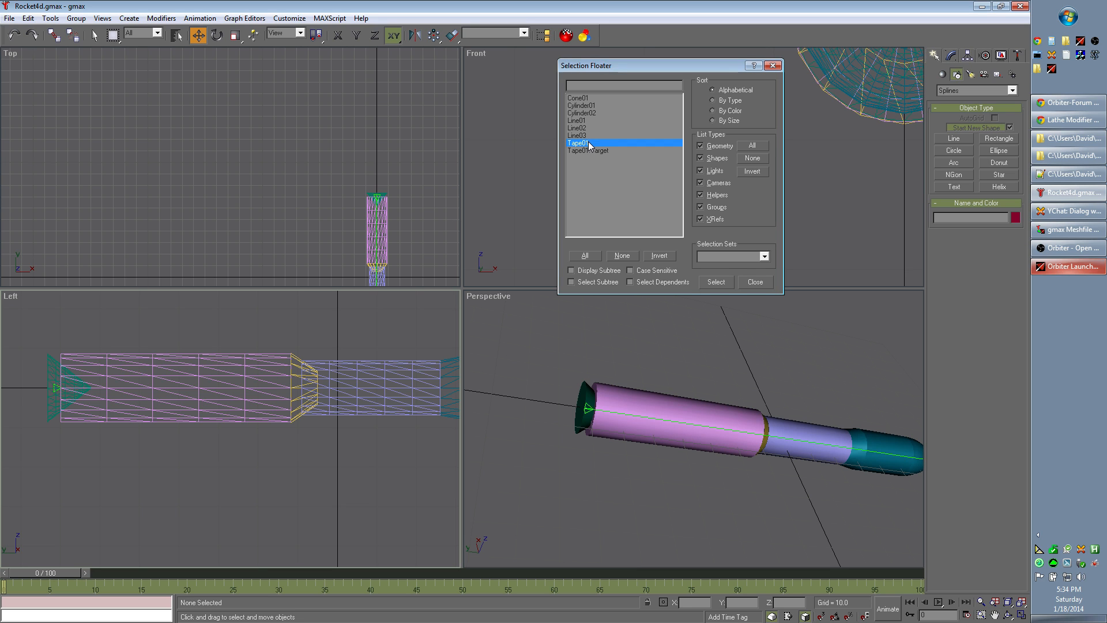
pyautogui.doubleClick(588, 143)
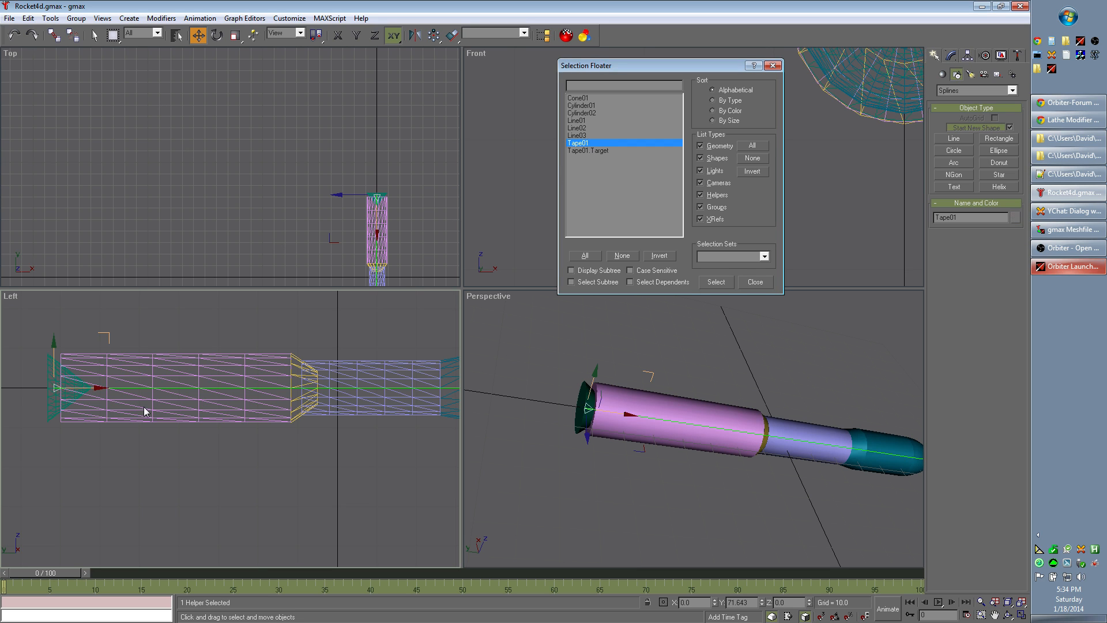
pyautogui.rightClick(55, 347)
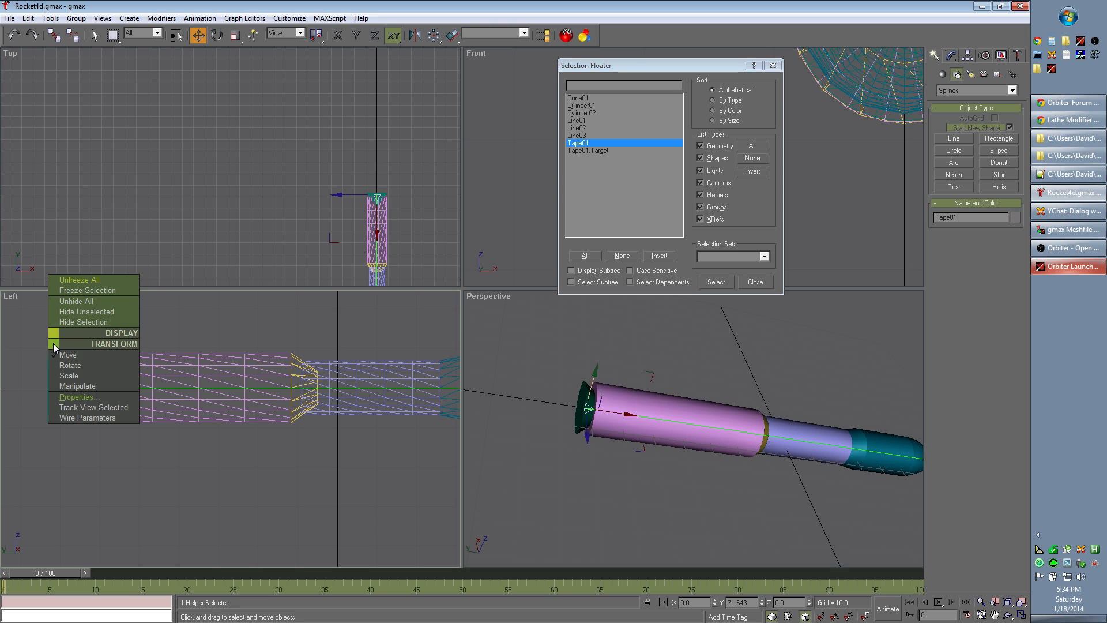
pyautogui.click(111, 290)
# Step: Select Tape01.Target at the rocket's nose and freeze it
pyautogui.click(606, 143)
pyautogui.click(606, 143)
pyautogui.moveTo(364, 493); pyautogui.dragTo(194, 477, button='middle')
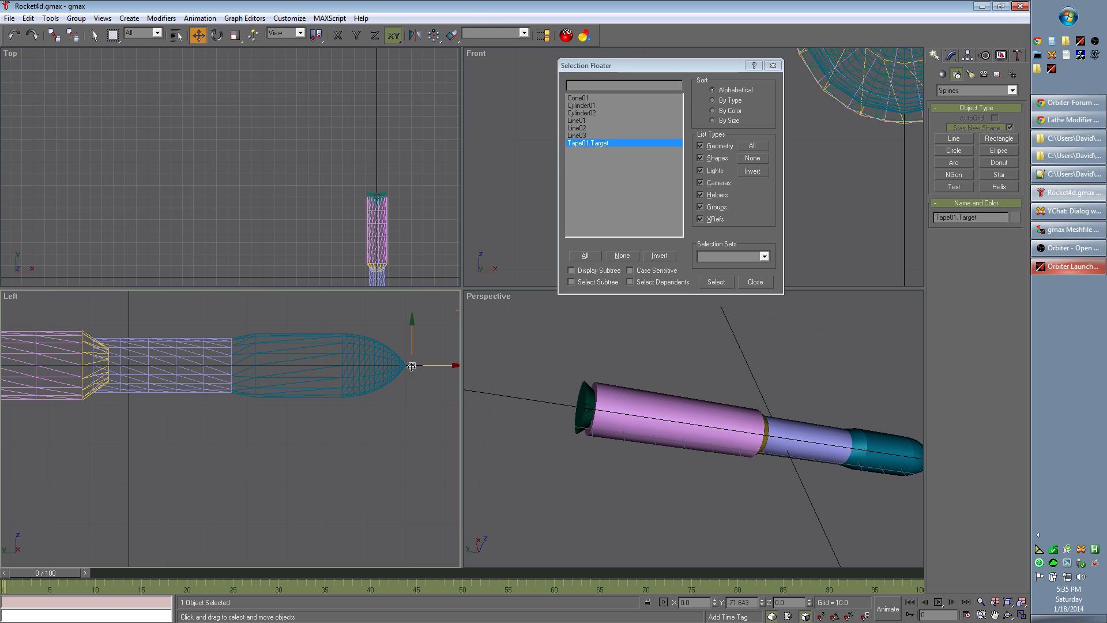
pyautogui.rightClick(413, 366)
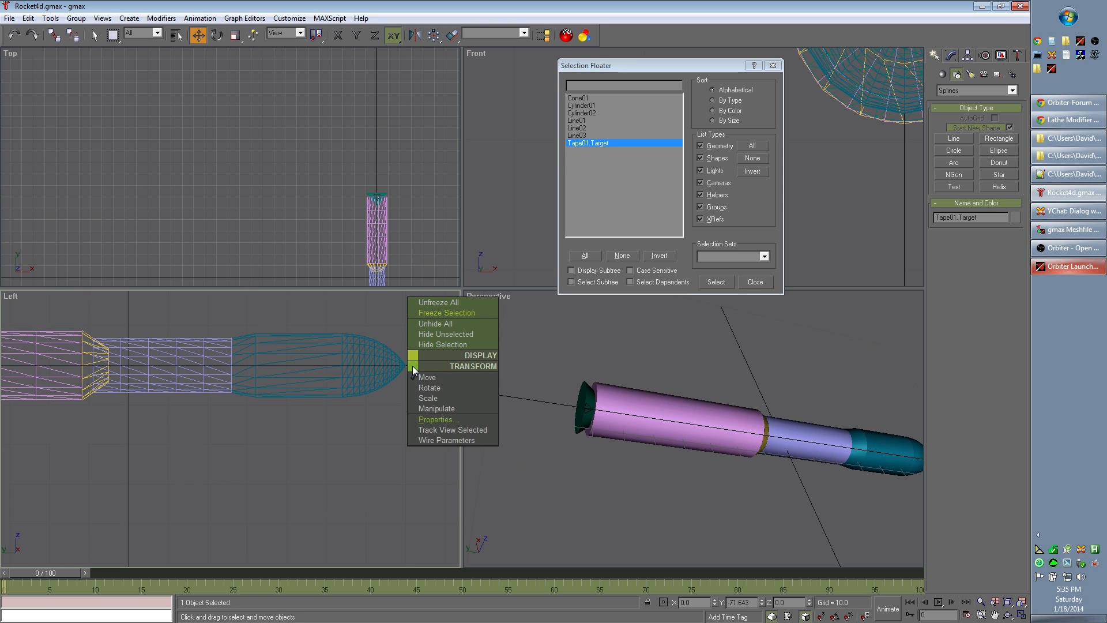
pyautogui.click(462, 313)
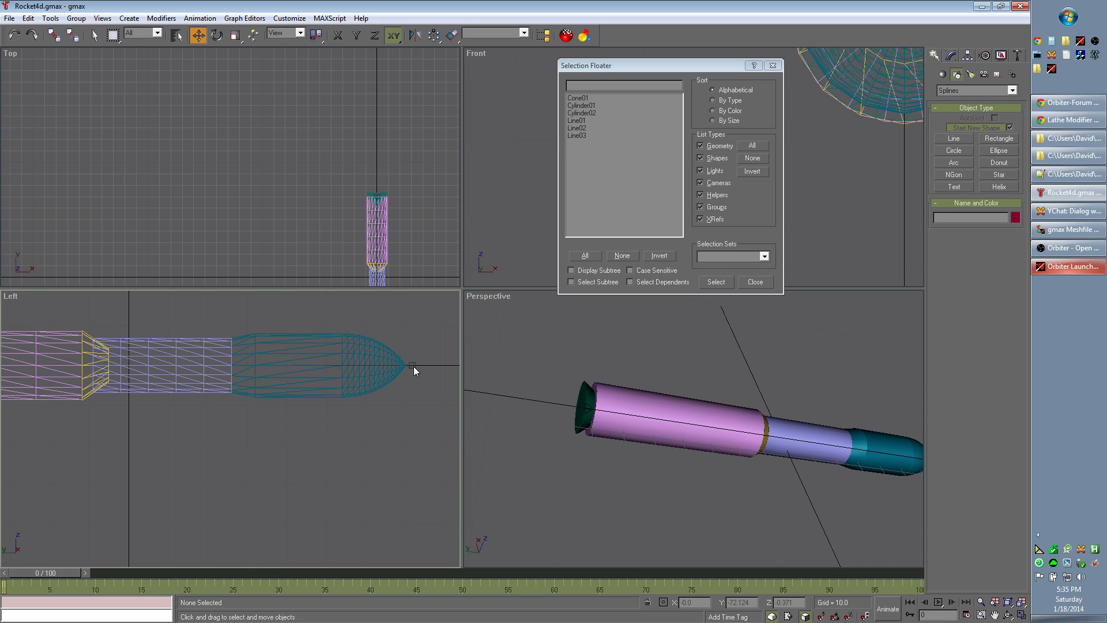
# Step: Select all six rocket parts in the Left view and move them along the rocket's axis to line up with the frozen tape, then deselect them
pyautogui.moveTo(173, 500); pyautogui.dragTo(216, 492, button='middle')
pyautogui.scroll(-2, 221, 490)
pyautogui.moveTo(284, 472); pyautogui.dragTo(312, 471, button='middle')
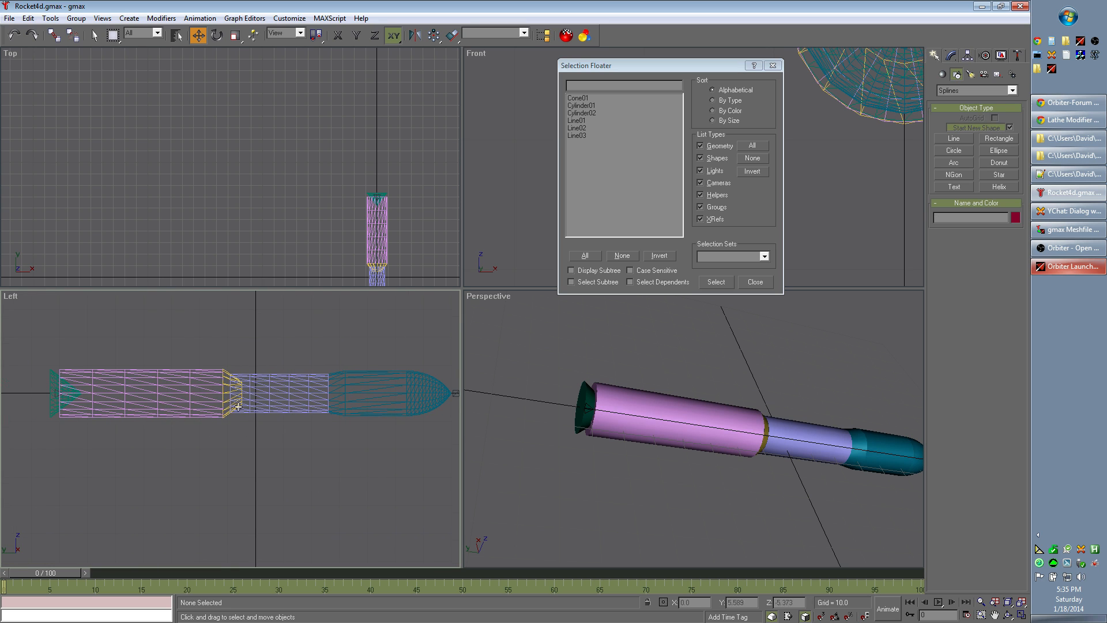
pyautogui.moveTo(80, 323); pyautogui.dragTo(270, 421)
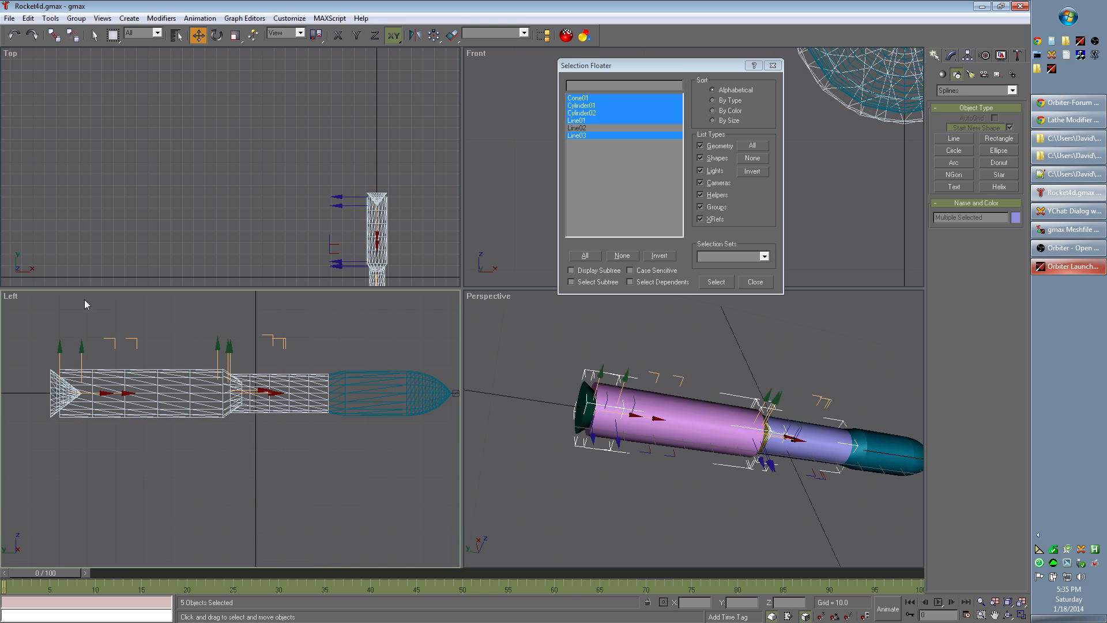
pyautogui.click(57, 312)
pyautogui.moveTo(57, 313); pyautogui.dragTo(403, 474)
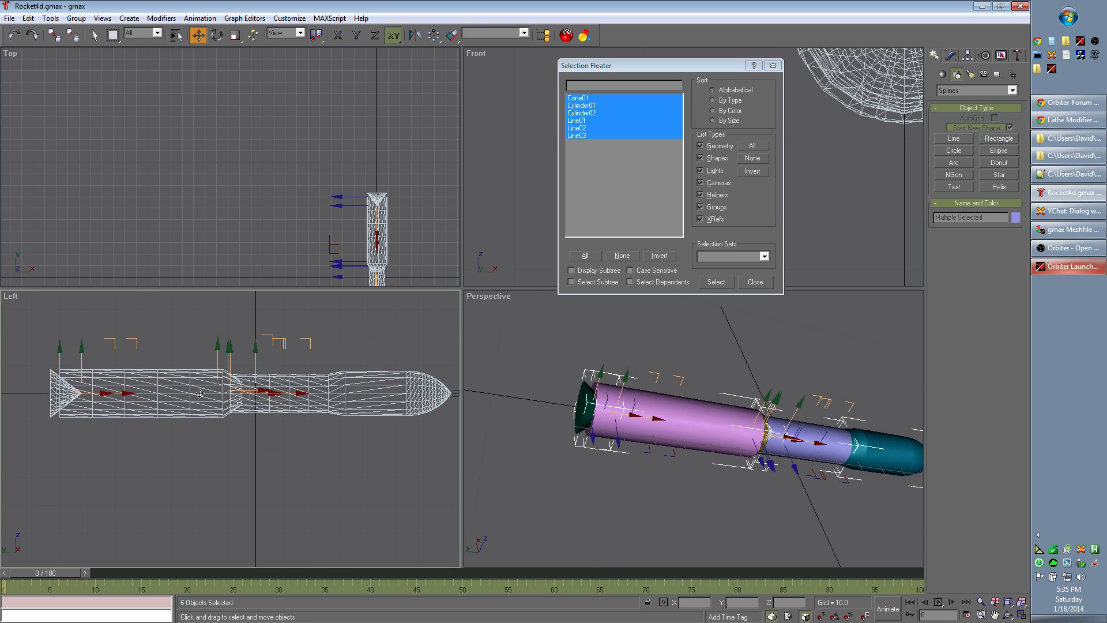
pyautogui.moveTo(72, 463); pyautogui.dragTo(266, 457, button='middle')
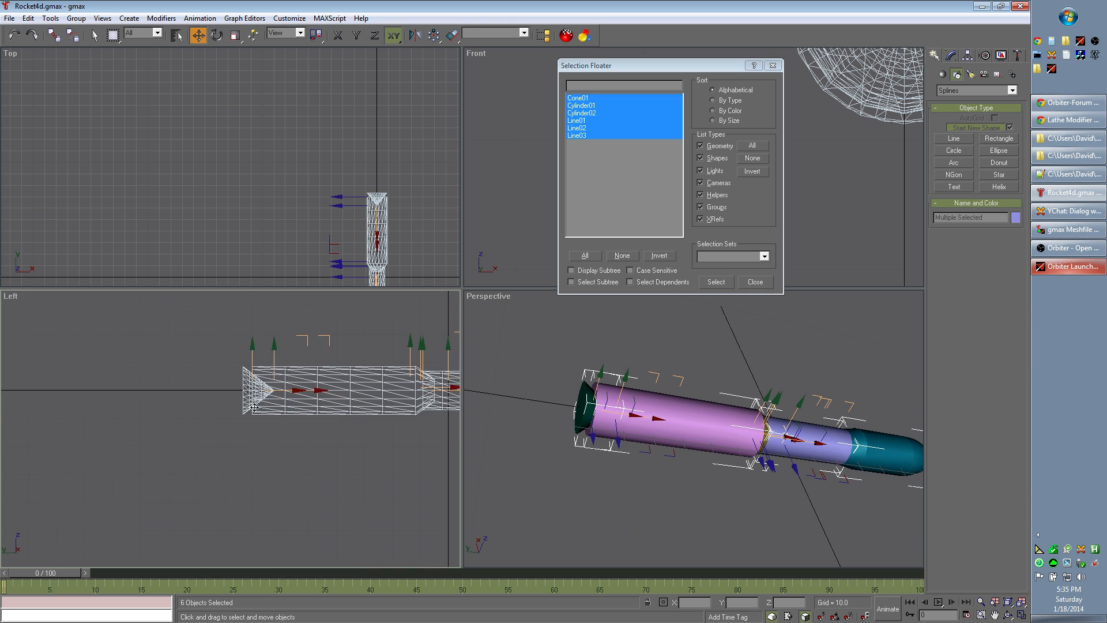
pyautogui.scroll(6, 263, 385)
pyautogui.moveTo(253, 360); pyautogui.dragTo(277, 364)
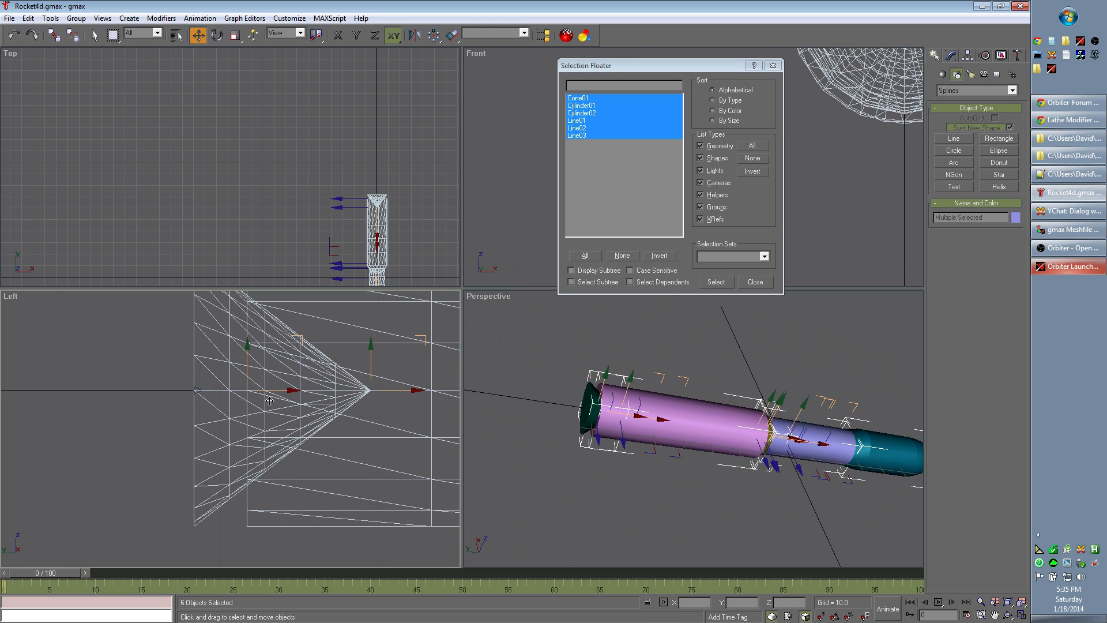
pyautogui.click(118, 431)
# Step: Select Cone01 at the rocket's rear, check its Z position and clear the selection
pyautogui.scroll(-6, 133, 423)
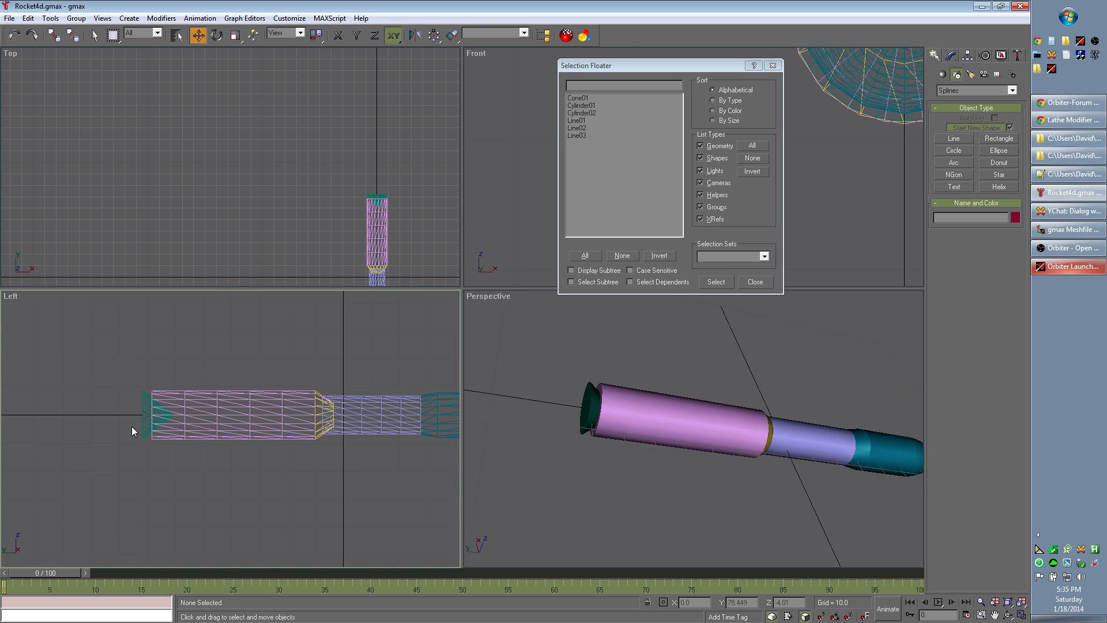
pyautogui.moveTo(359, 505); pyautogui.dragTo(361, 448, button='middle')
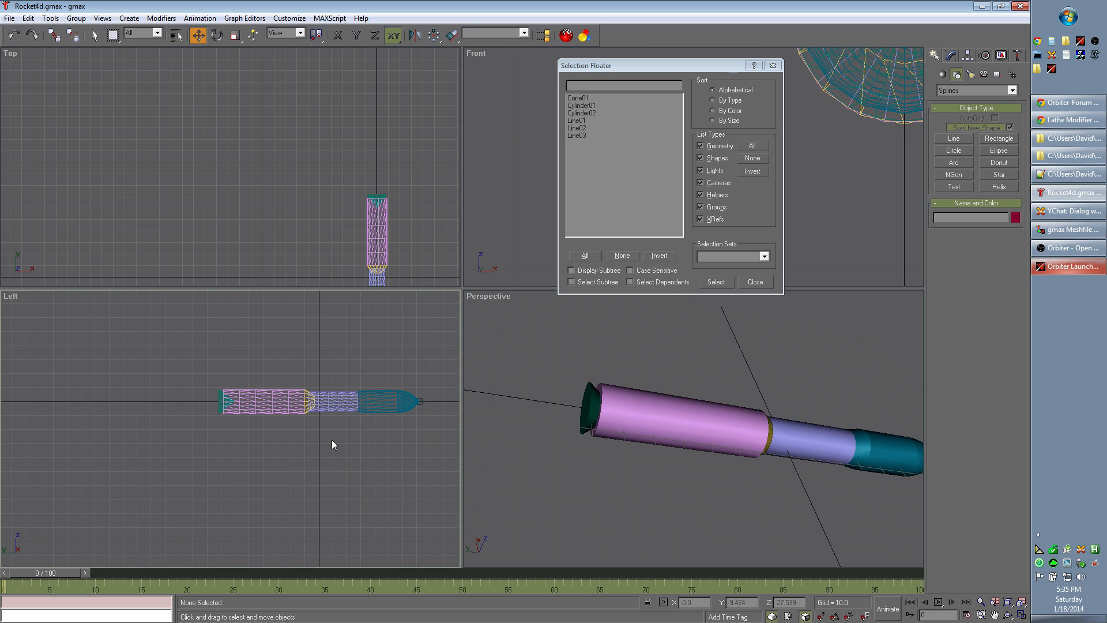
pyautogui.scroll(4, 320, 452)
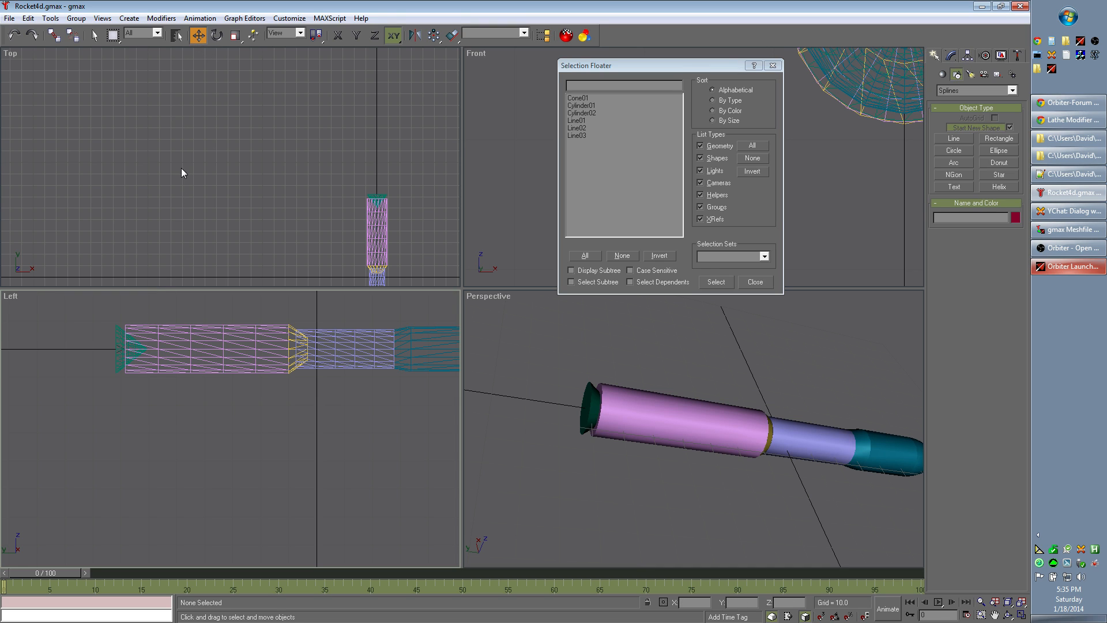
pyautogui.click(120, 336)
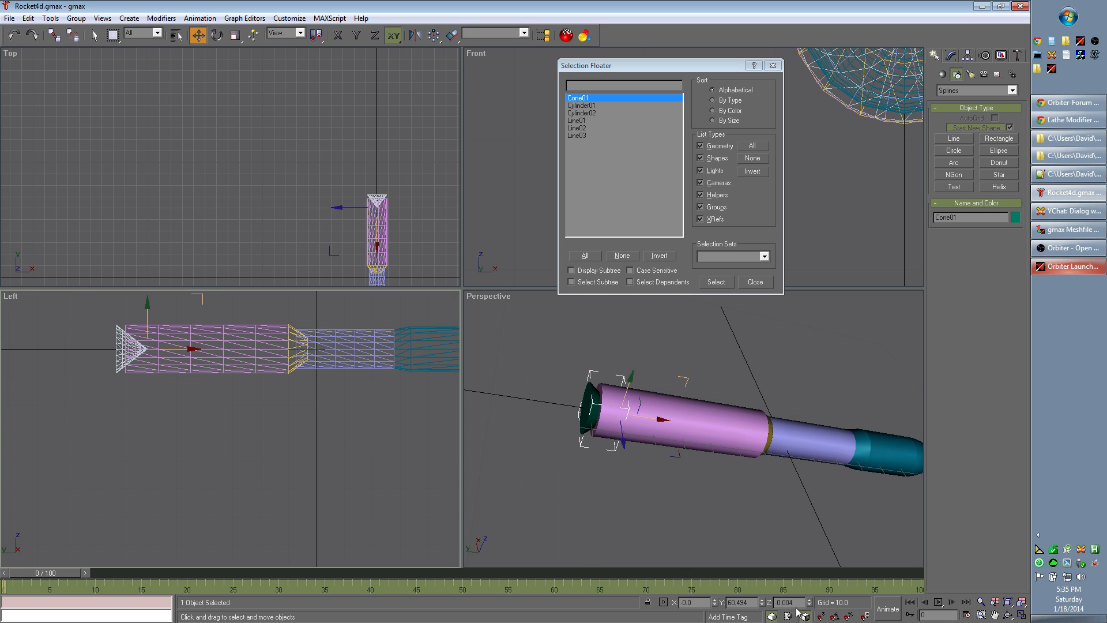
pyautogui.doubleClick(779, 602)
pyautogui.click(334, 490)
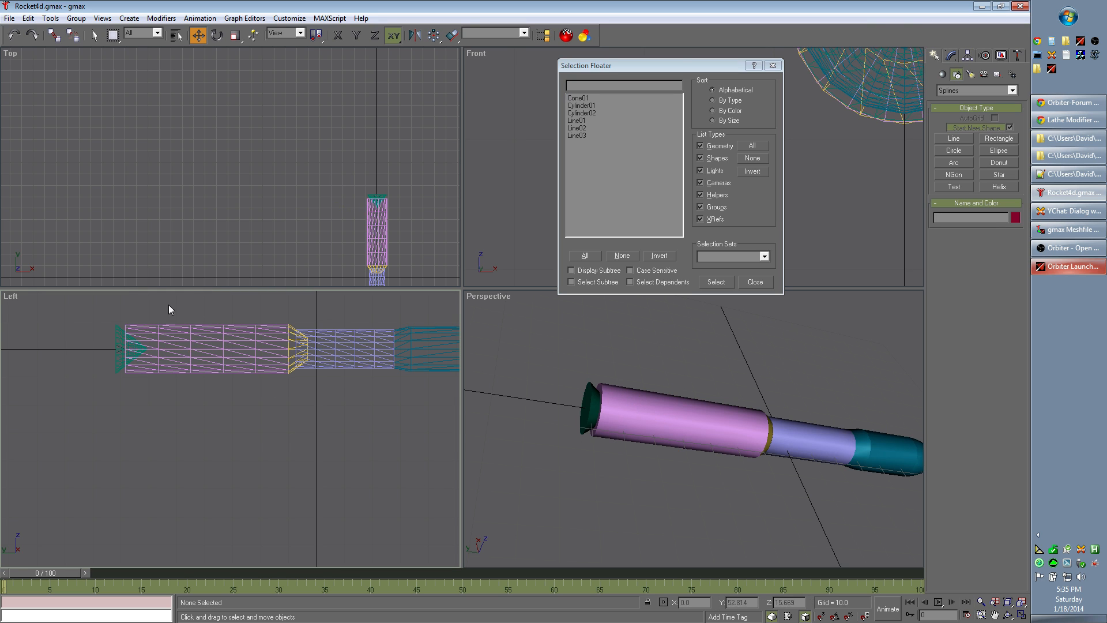
# Step: Select all six rocket parts in the Left view, set their Z position to 0 and deselect them
pyautogui.click(76, 18)
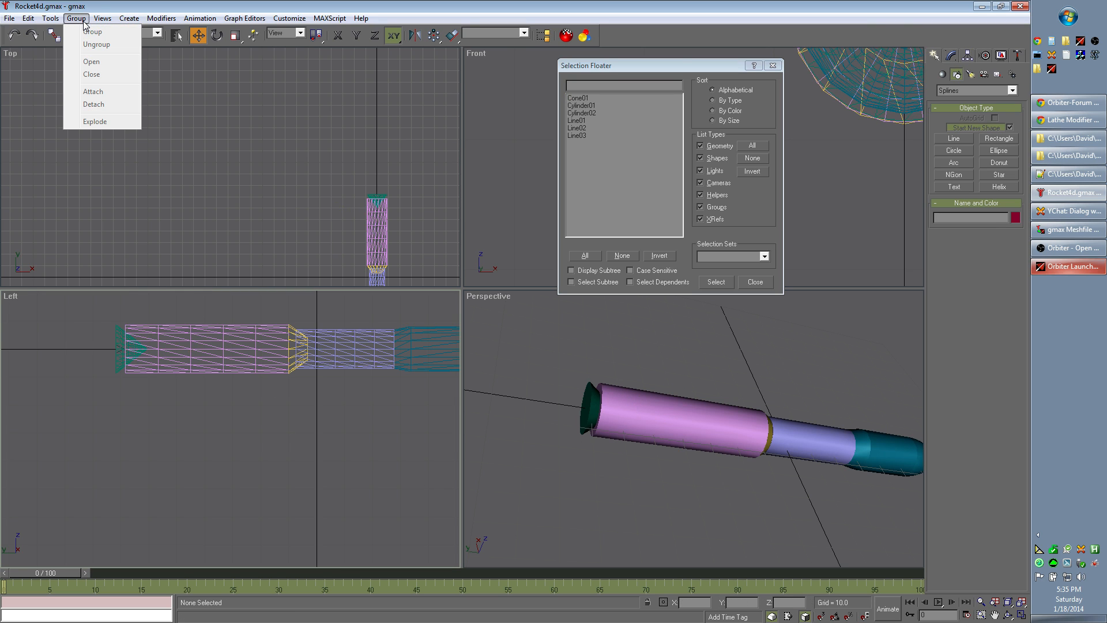
pyautogui.click(101, 300)
pyautogui.moveTo(123, 305); pyautogui.dragTo(414, 403)
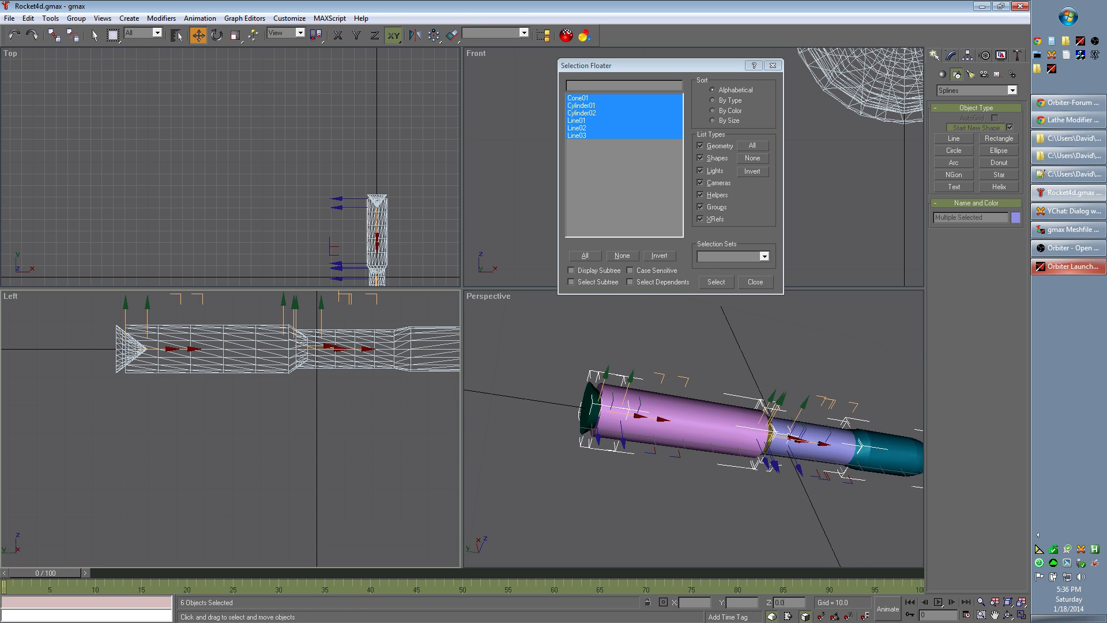
pyautogui.write('0000000000')
pyautogui.press('Return')
pyautogui.click(328, 472)
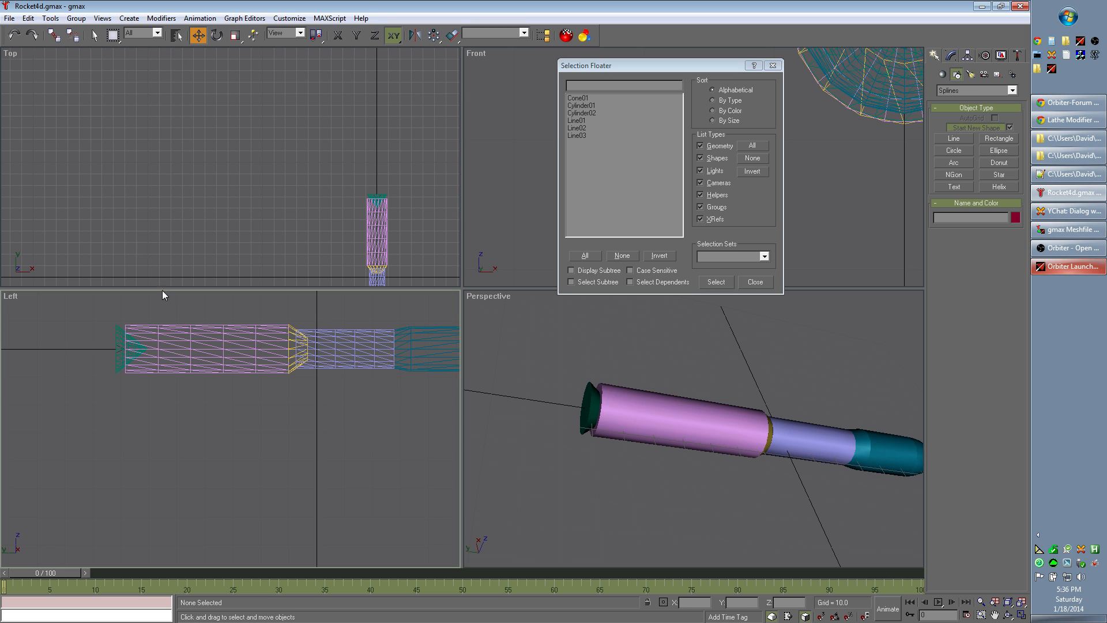
# Step: Select the rocket's parts one by one from the rear cone to the nose section and check their Z positions
pyautogui.click(122, 333)
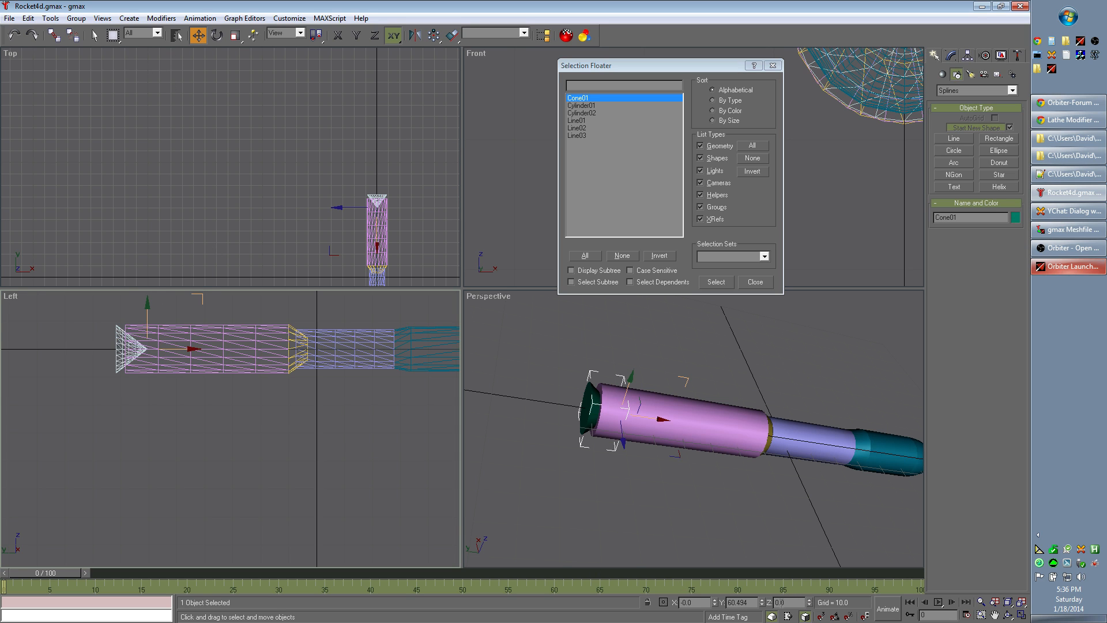
pyautogui.click(257, 338)
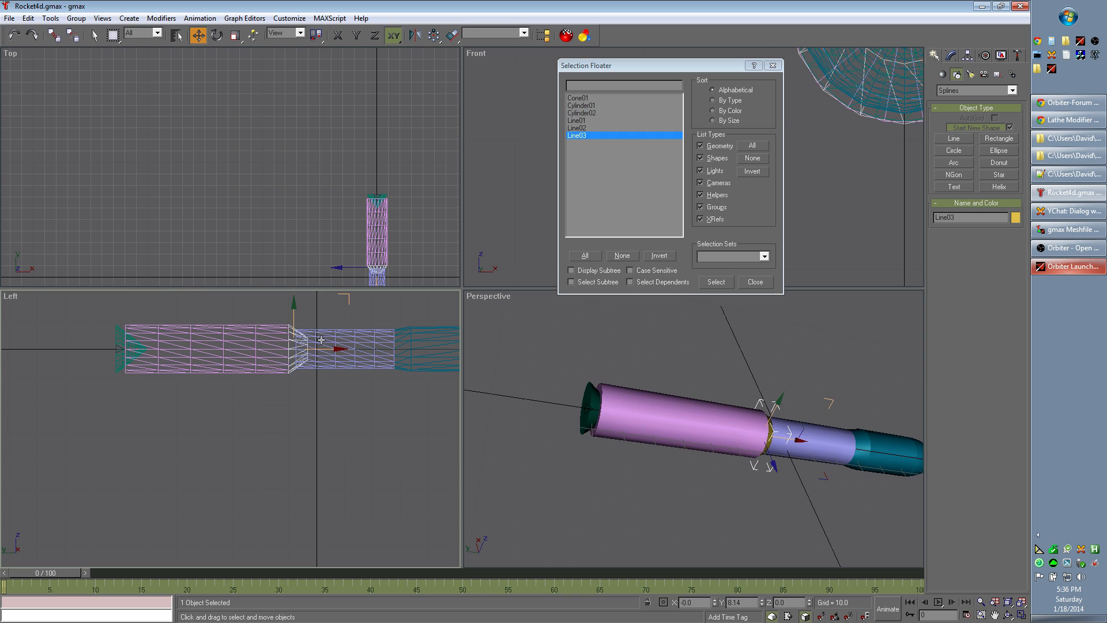
pyautogui.click(366, 344)
pyautogui.click(422, 345)
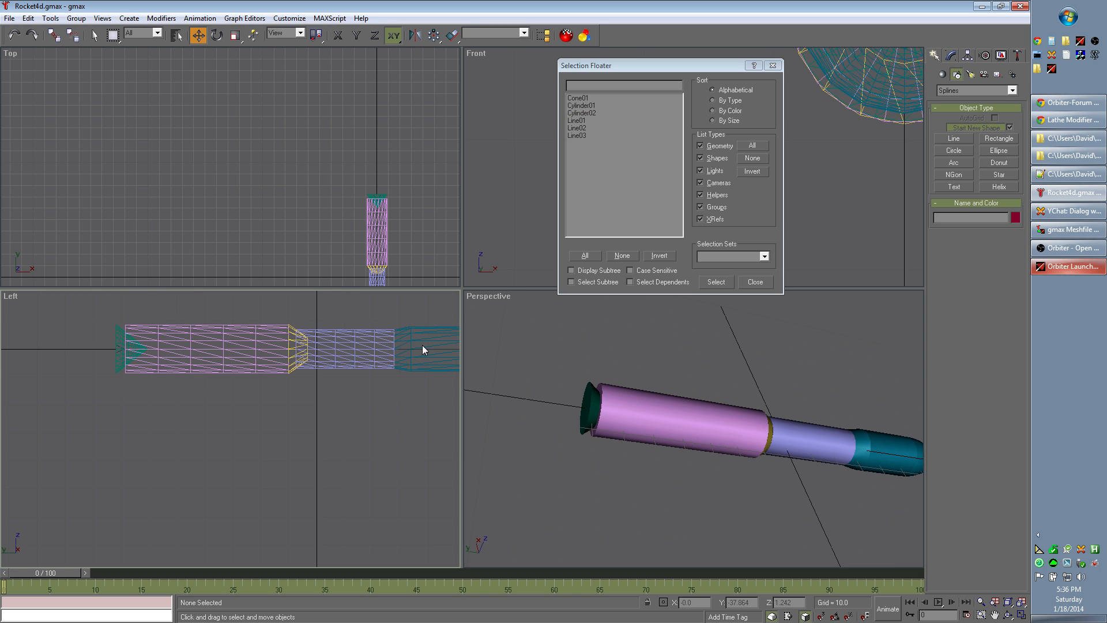
pyautogui.click(421, 345)
# Step: Close the Selection Floater and clear the selection, with the whole rocket framed in the Perspective and Left views
pyautogui.moveTo(408, 448)
pyautogui.mouseDown(button='middle')
pyautogui.moveTo(291, 442)
pyautogui.moveTo(396, 448)
pyautogui.mouseUp(button='middle')
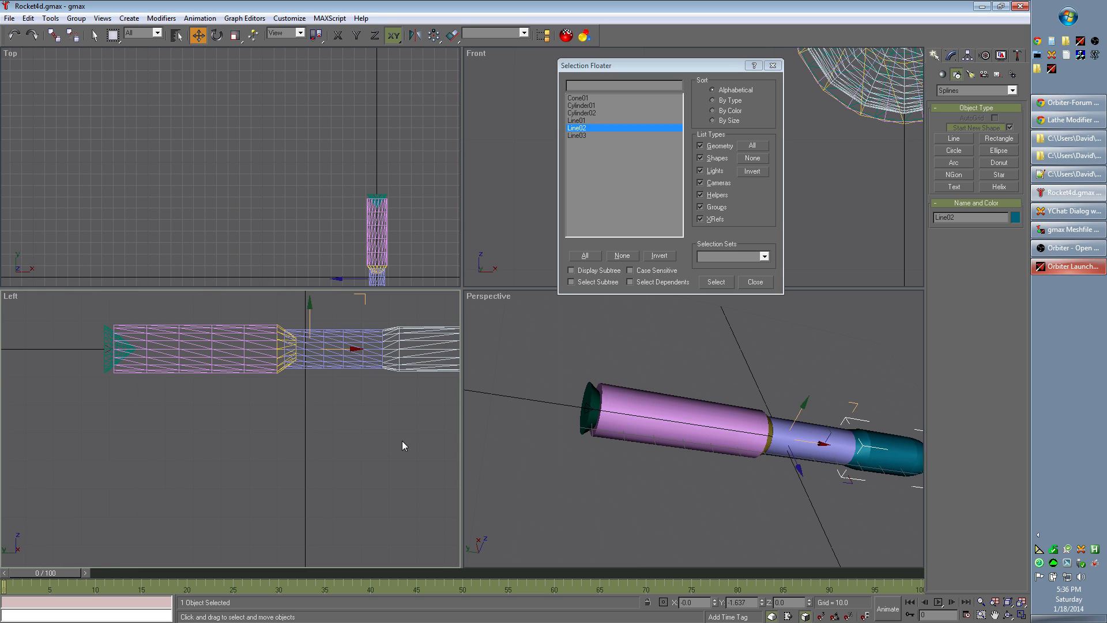
pyautogui.keyDown('alt'); pyautogui.moveTo(760, 504); pyautogui.dragTo(716, 488, button='middle'); pyautogui.keyUp('alt')
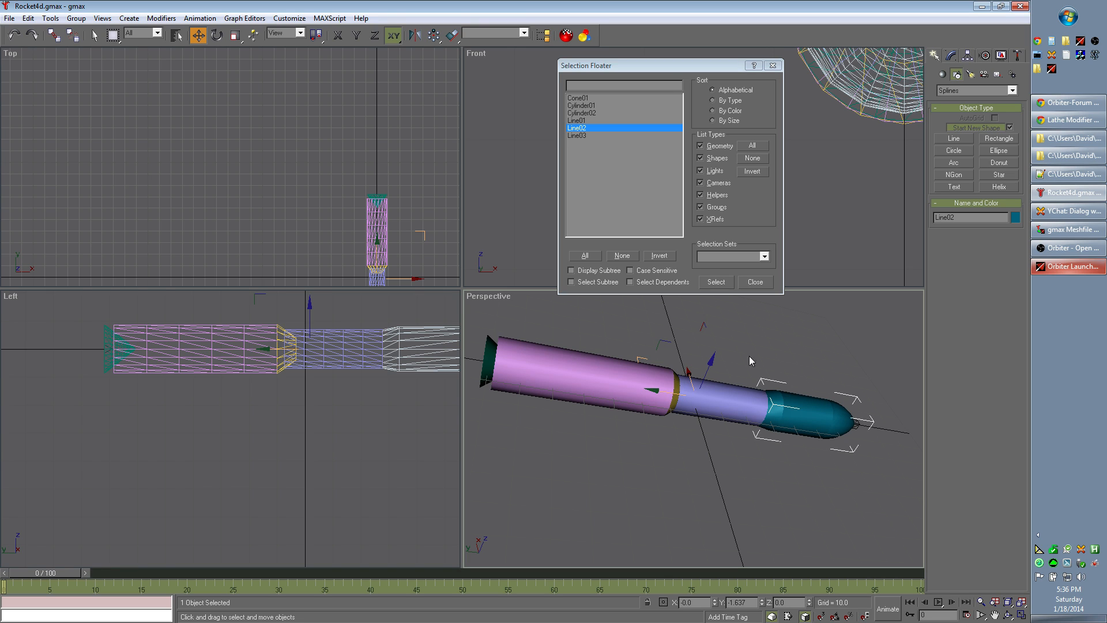
pyautogui.click(754, 283)
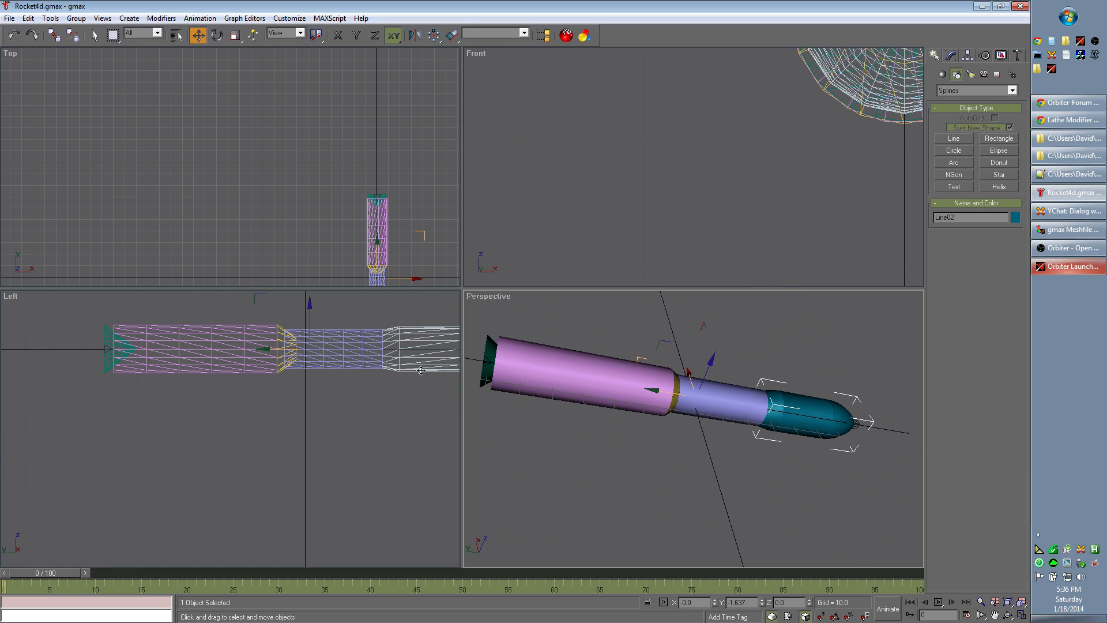
pyautogui.click(356, 473)
pyautogui.scroll(-3, 359, 470)
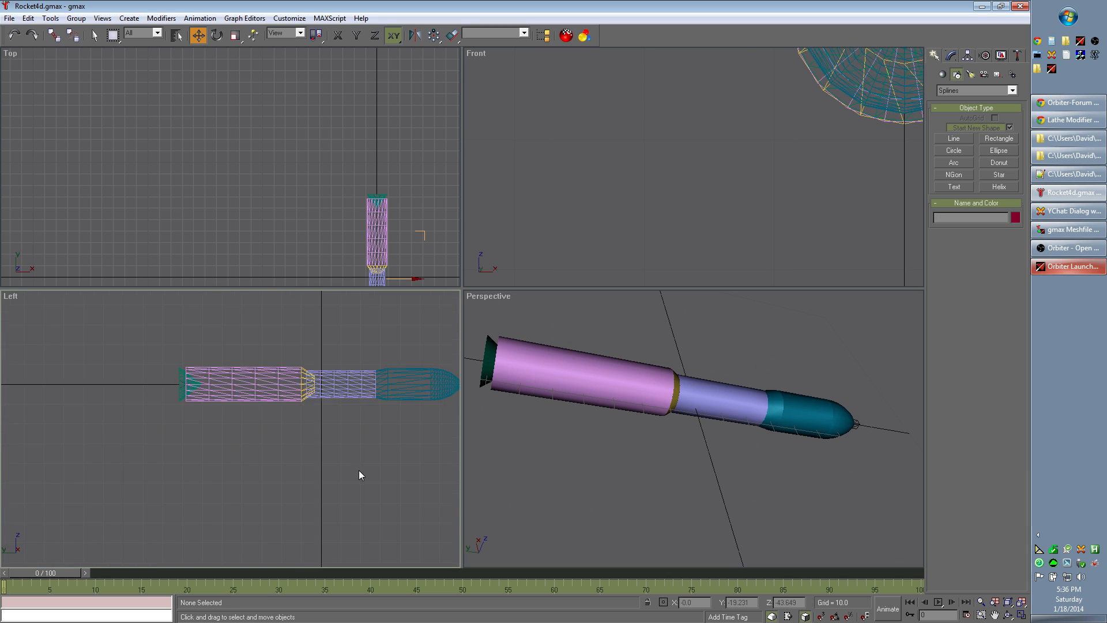